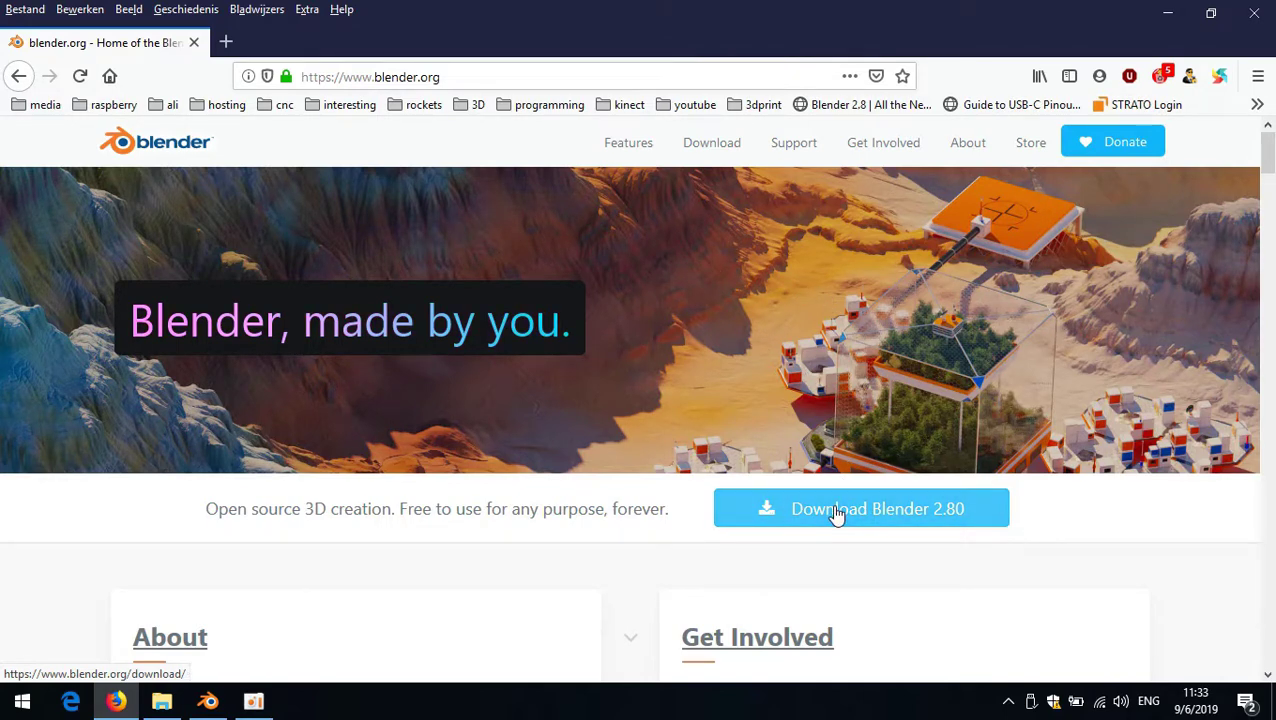
- Browse to the Blender2.80 release folder and cancel the blender-2.80-windows64.zip download
left_click(716, 147)
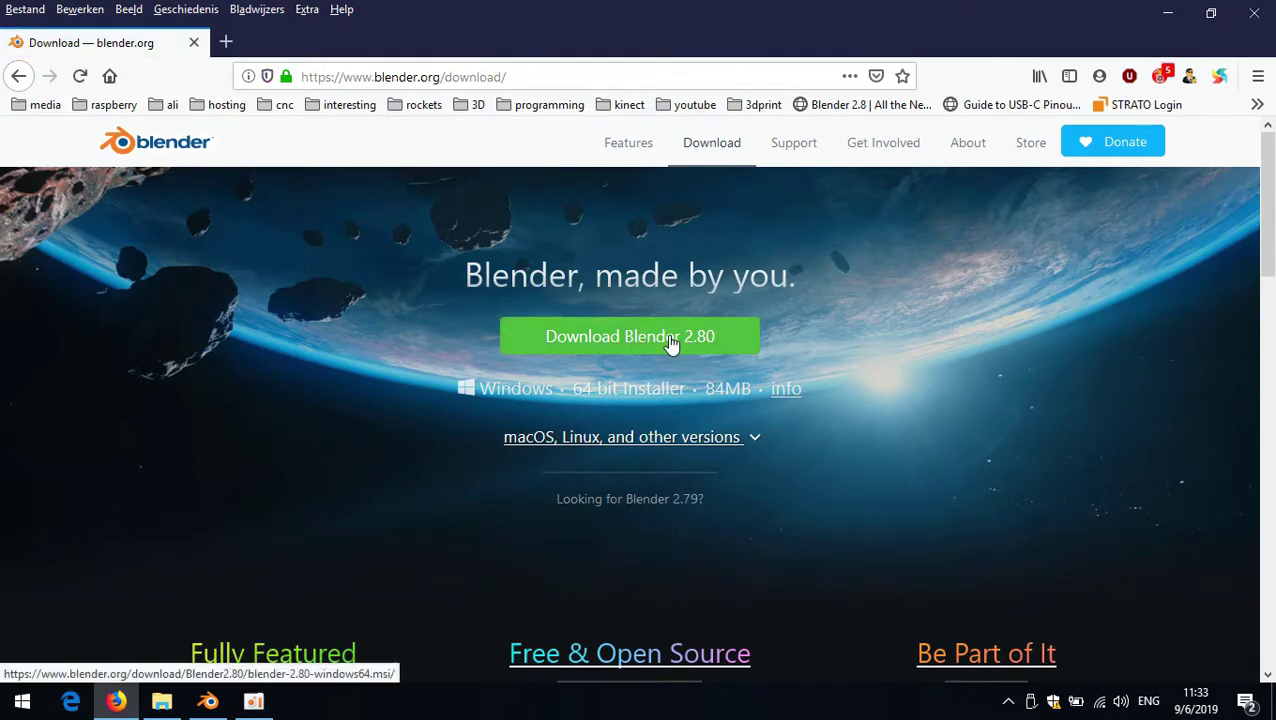
left_click(631, 500)
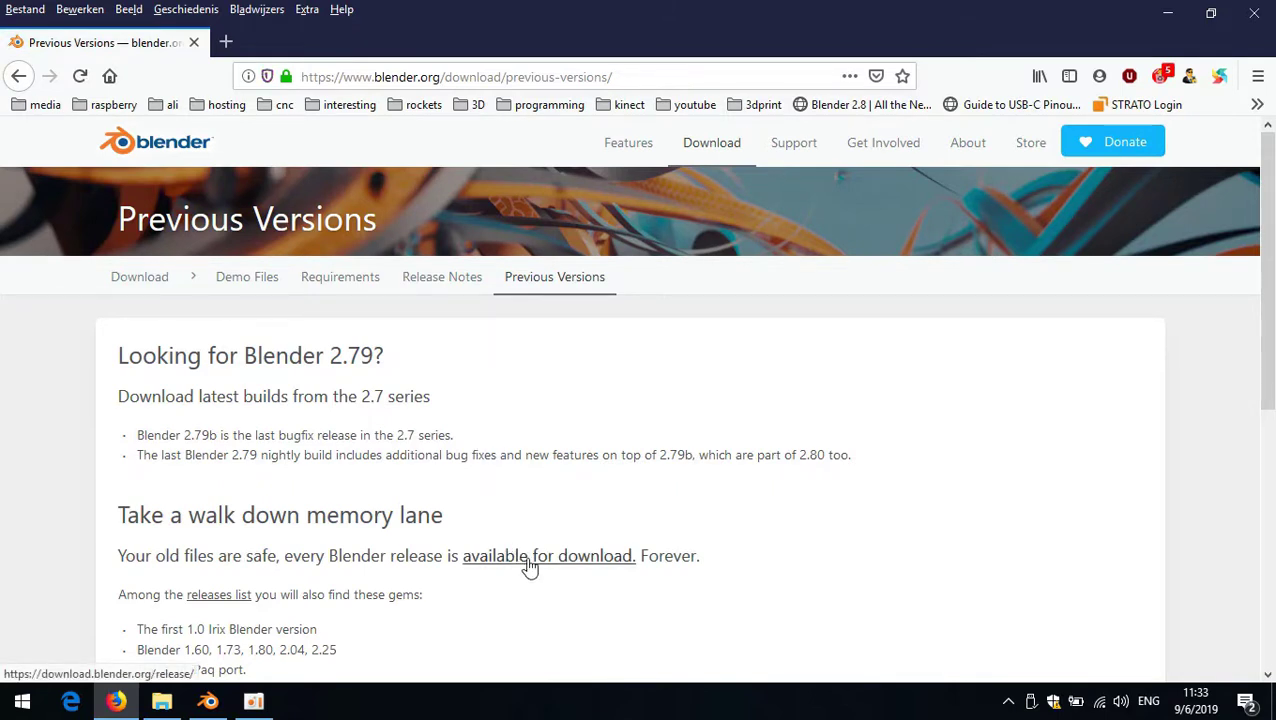
left_click(222, 607)
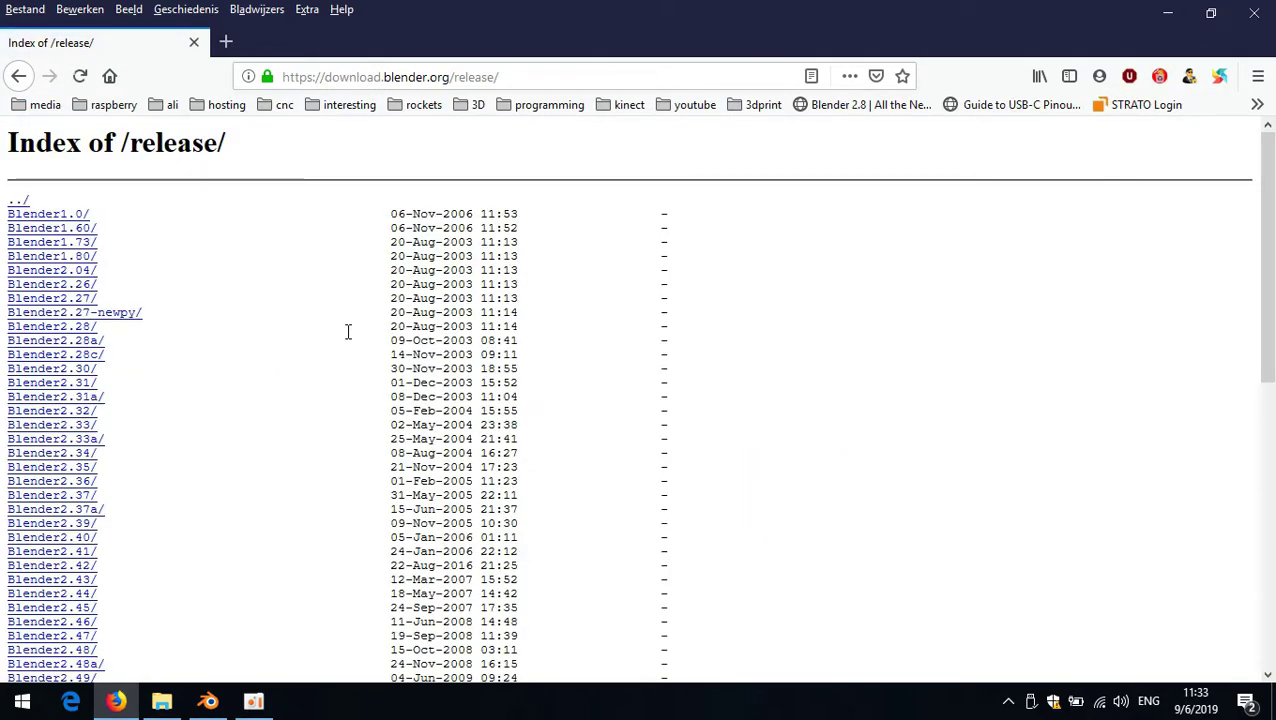
scroll(277, 356, "down", 10)
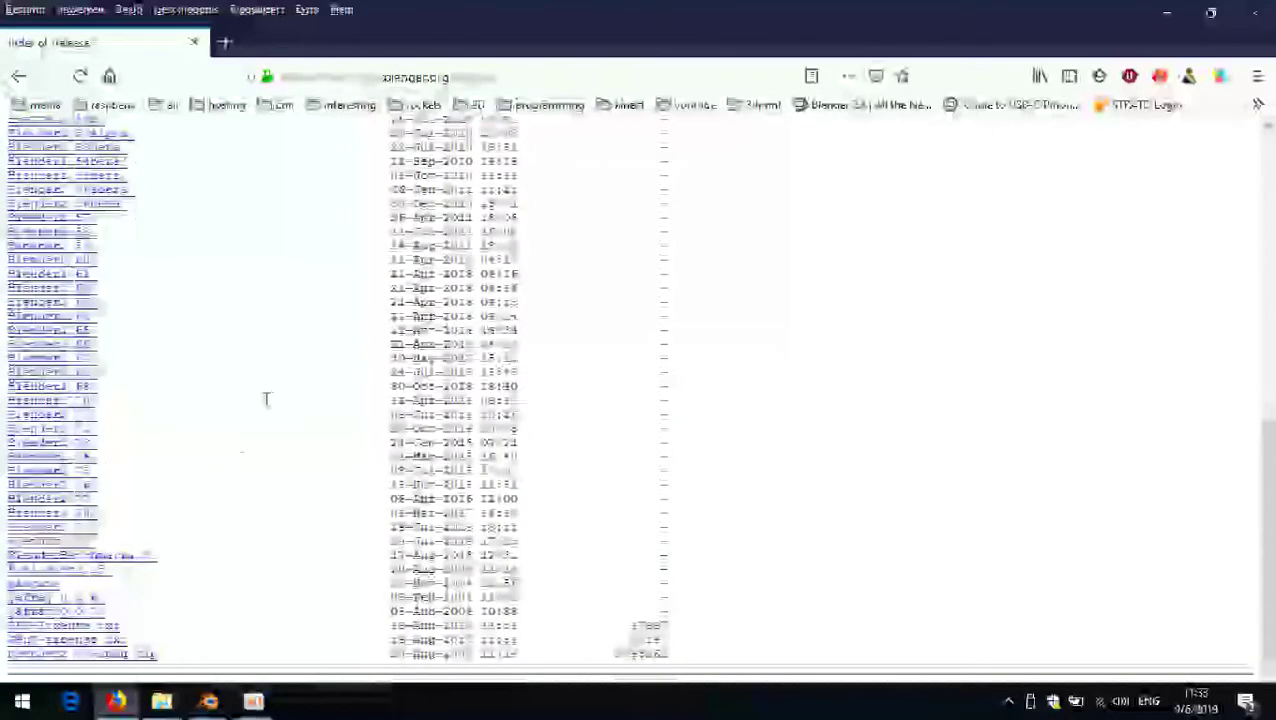
left_click(68, 542)
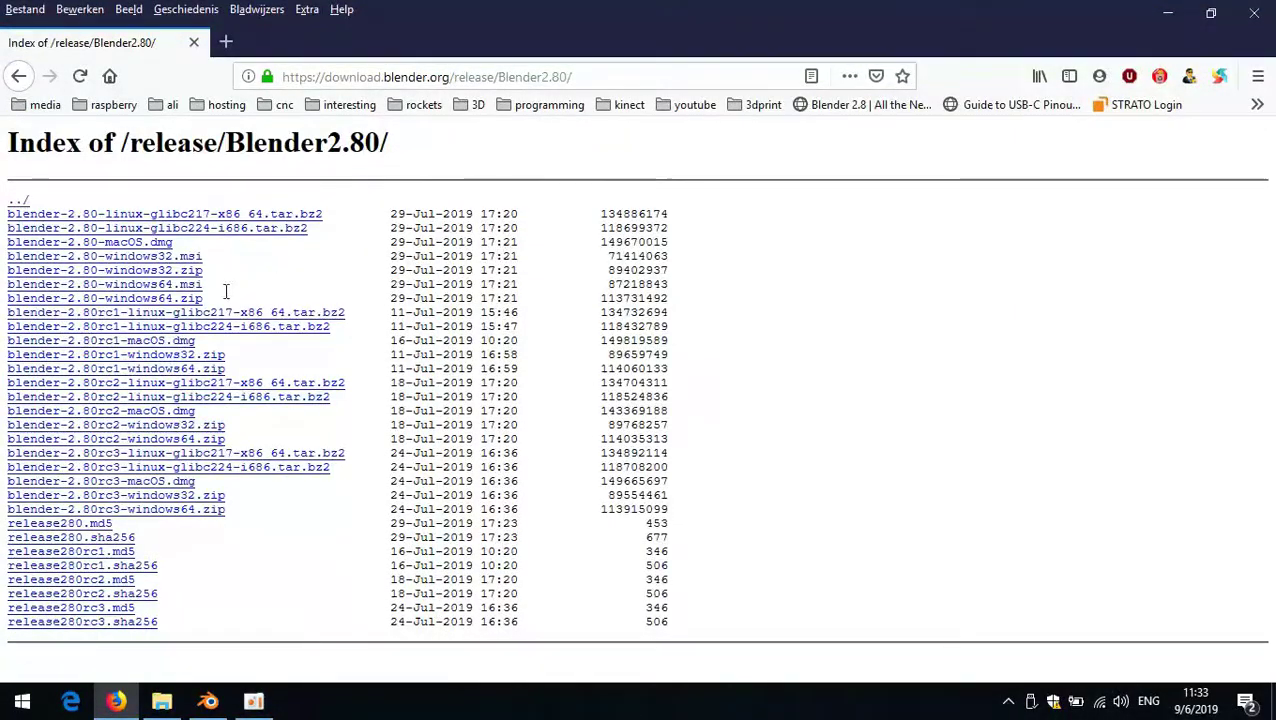
left_click(169, 300)
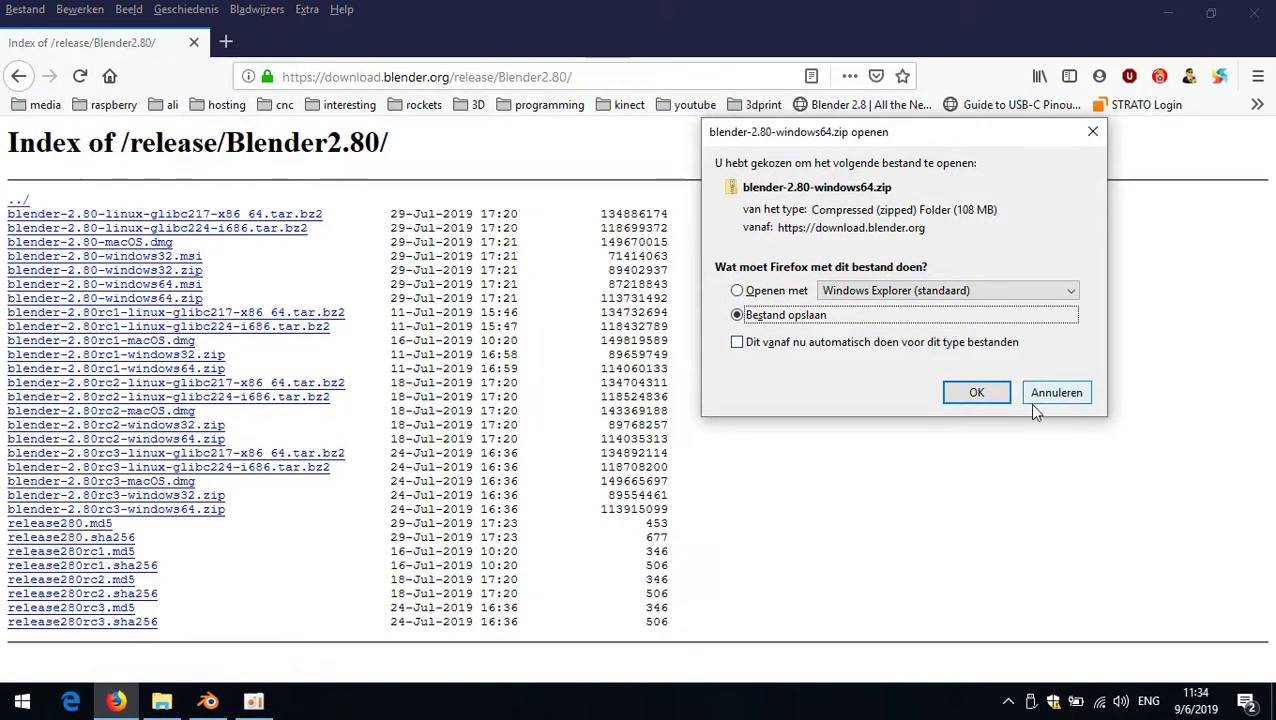
left_click(1058, 395)
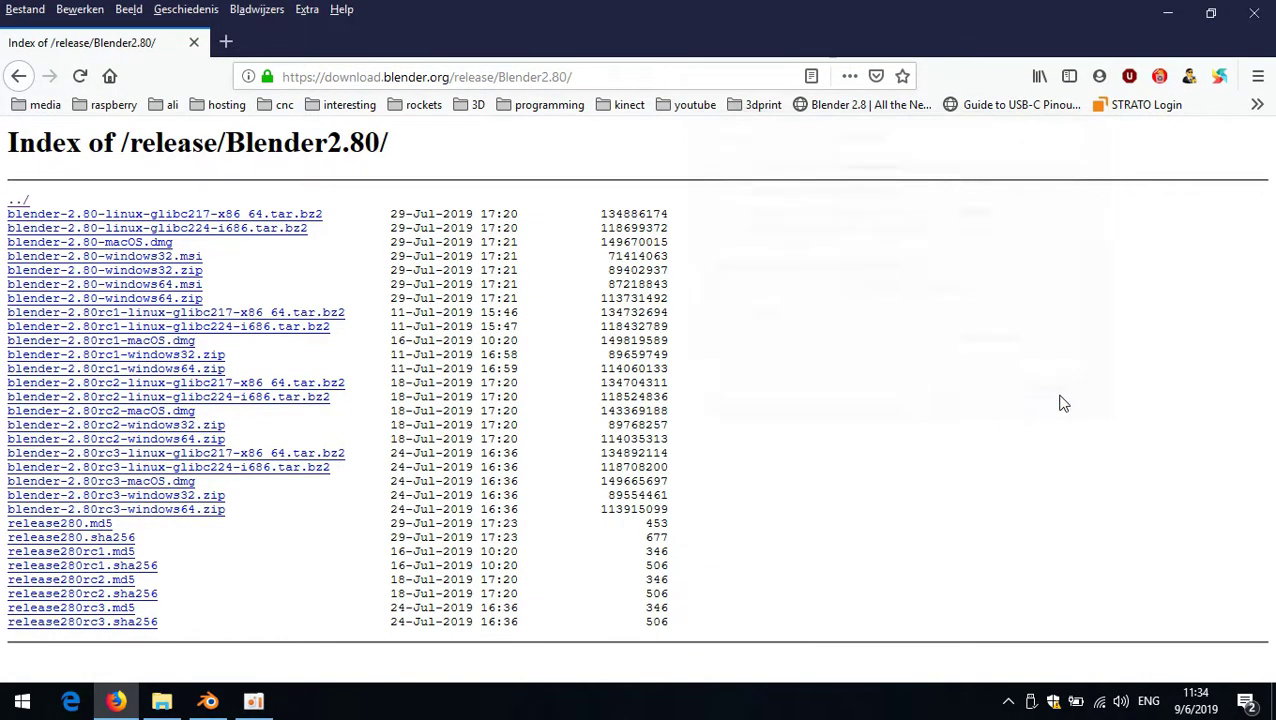
- Open blender-2.80-windows64.zip in D:\Software and drag its folder onto Program Files on C:
left_click(163, 701)
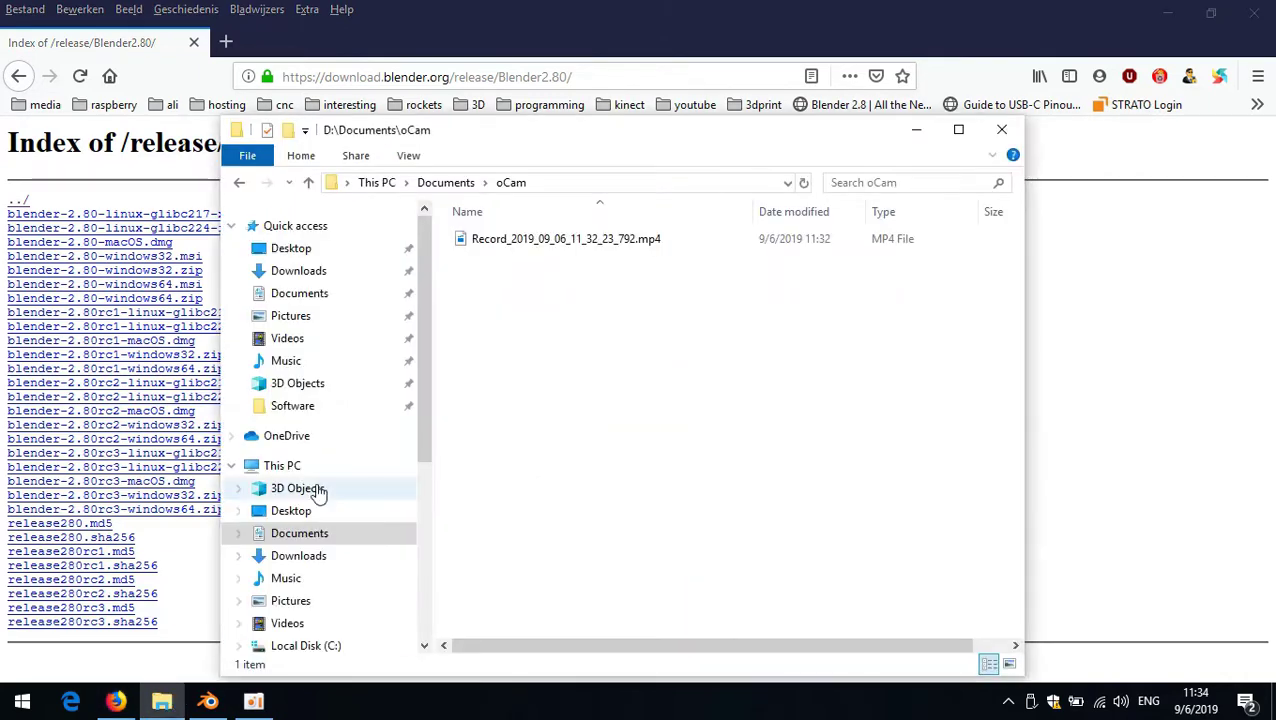
left_click(292, 406)
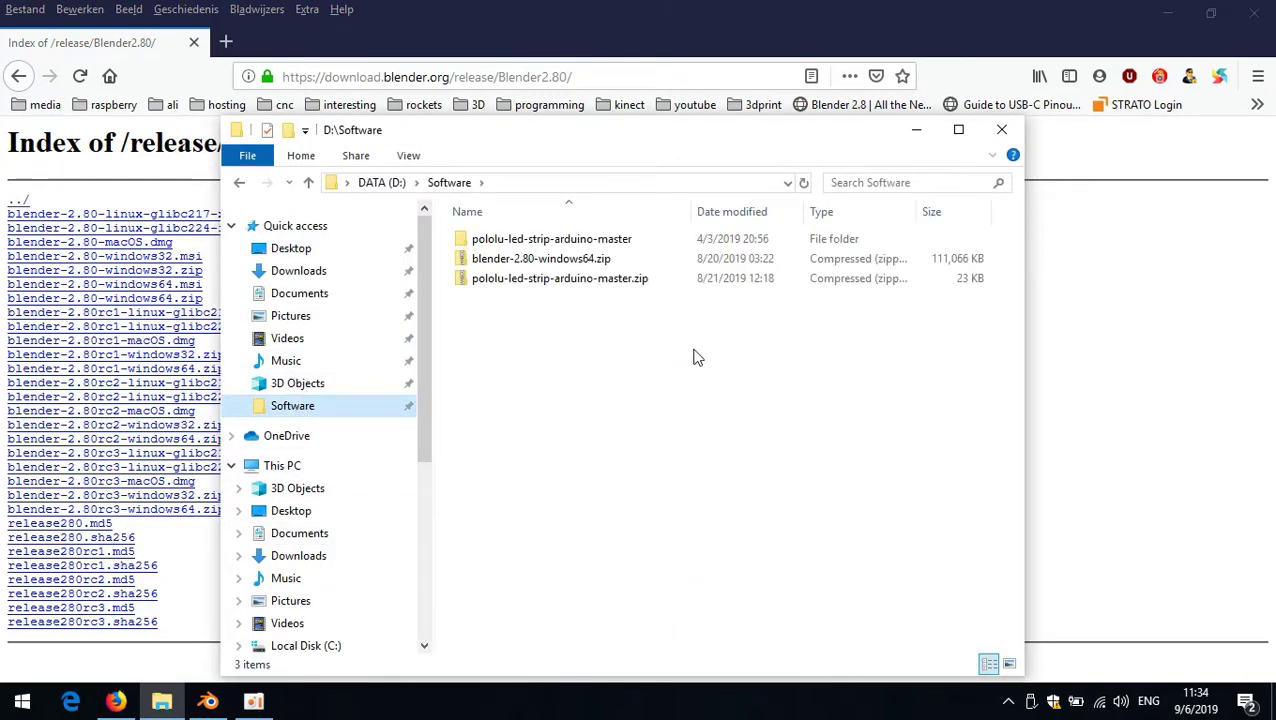
left_click(515, 259)
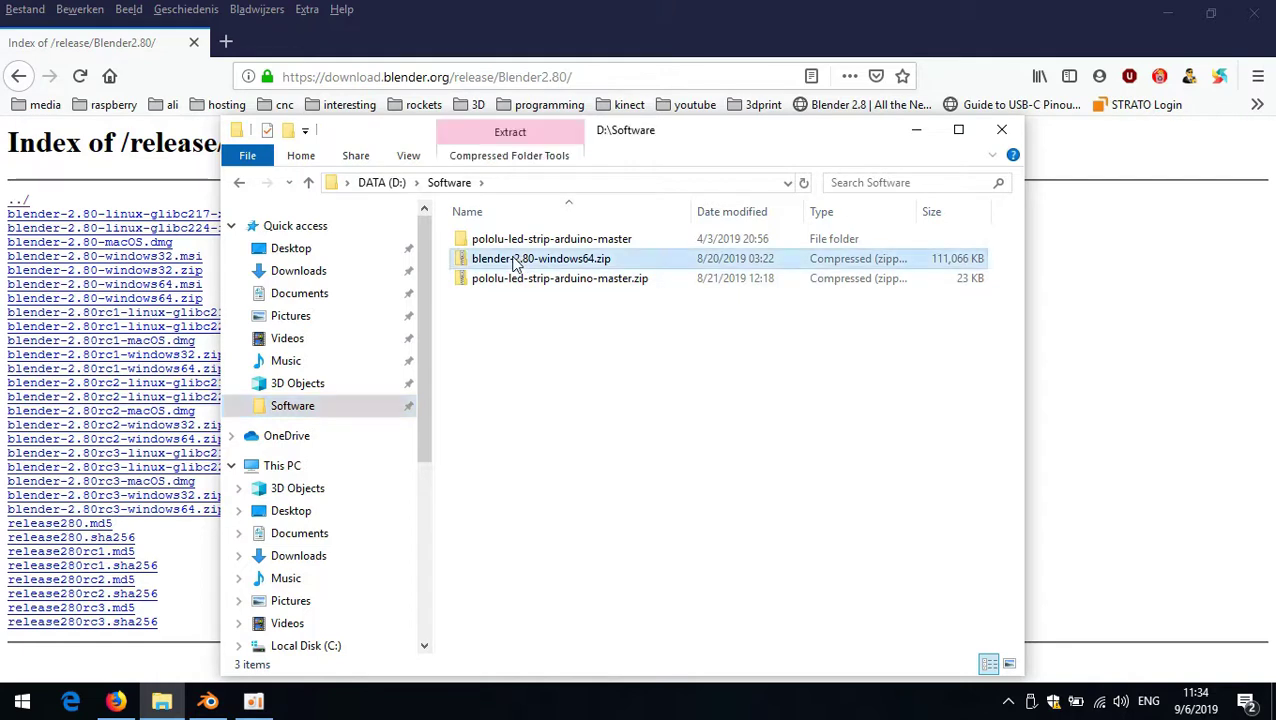
double_click(558, 259)
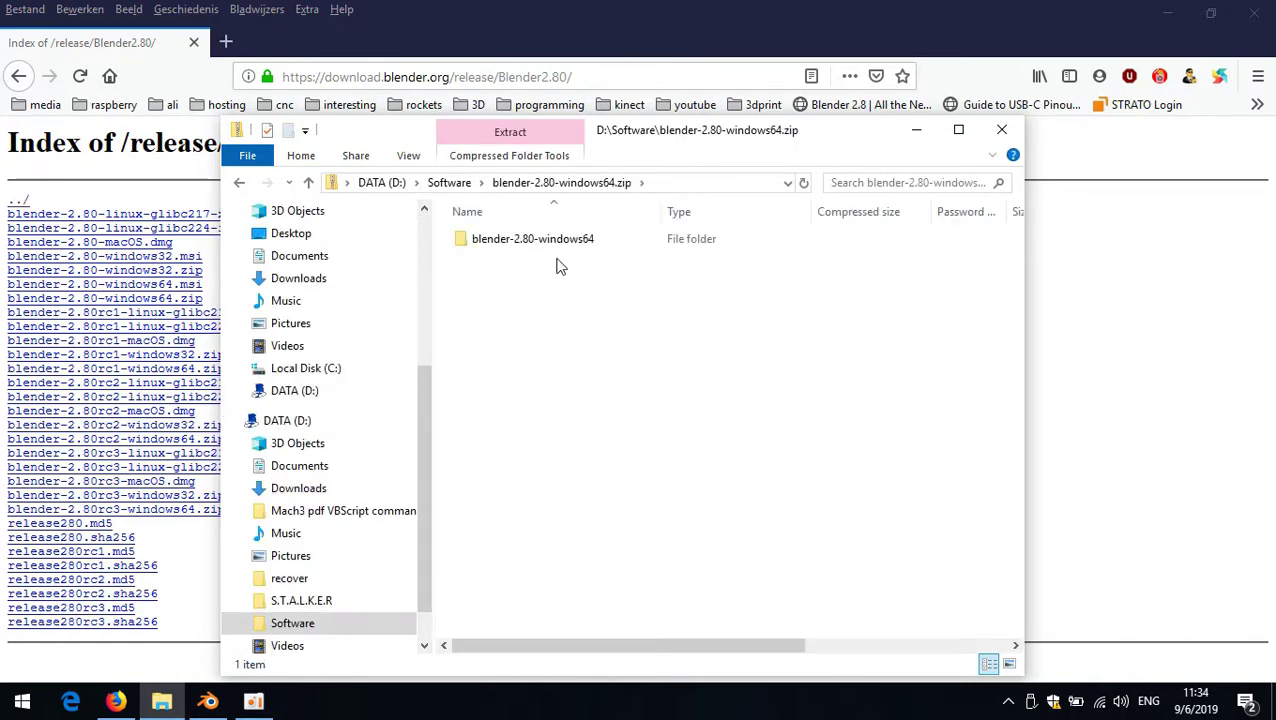
scroll(330, 366, "down", 1)
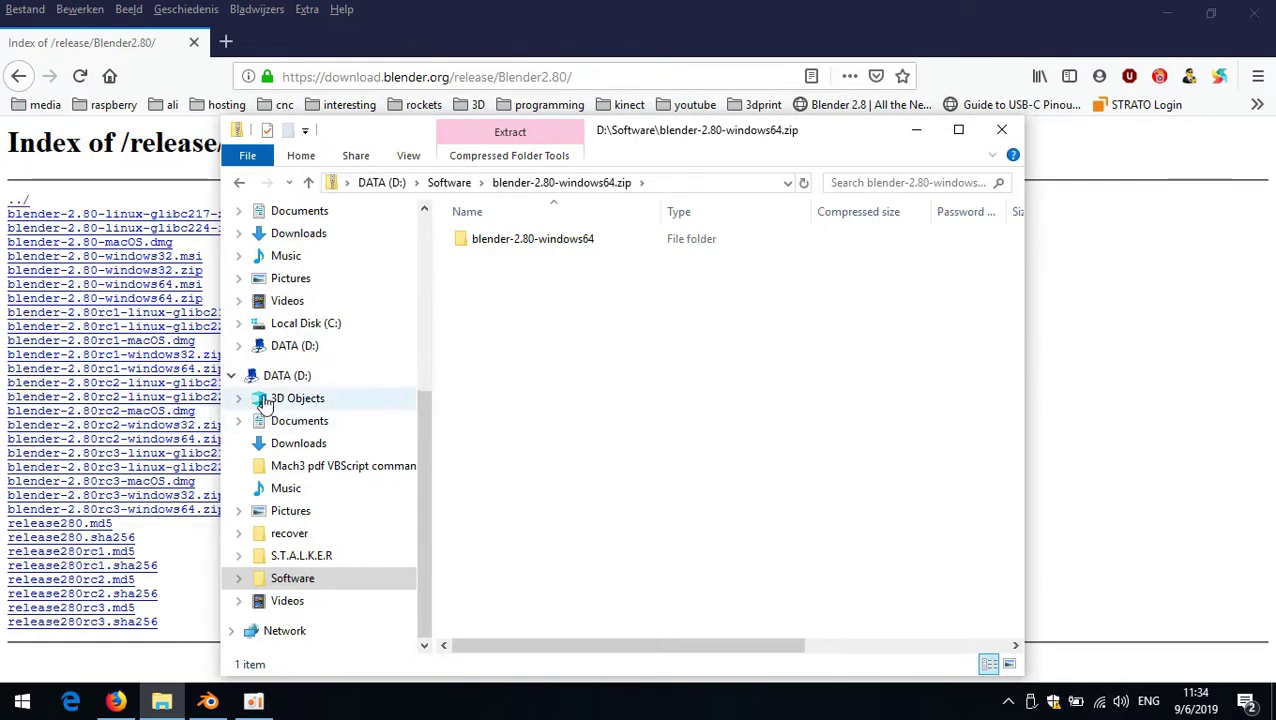
left_click(239, 325)
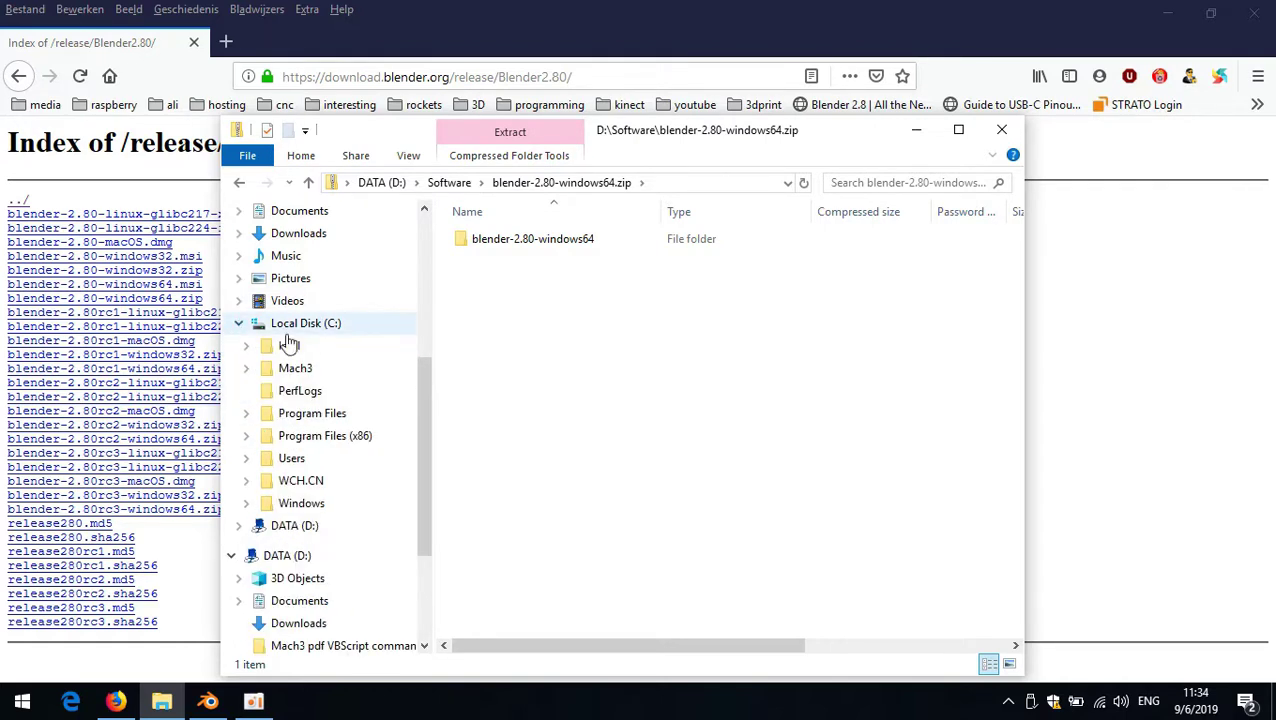
scroll(280, 338, "down", 1)
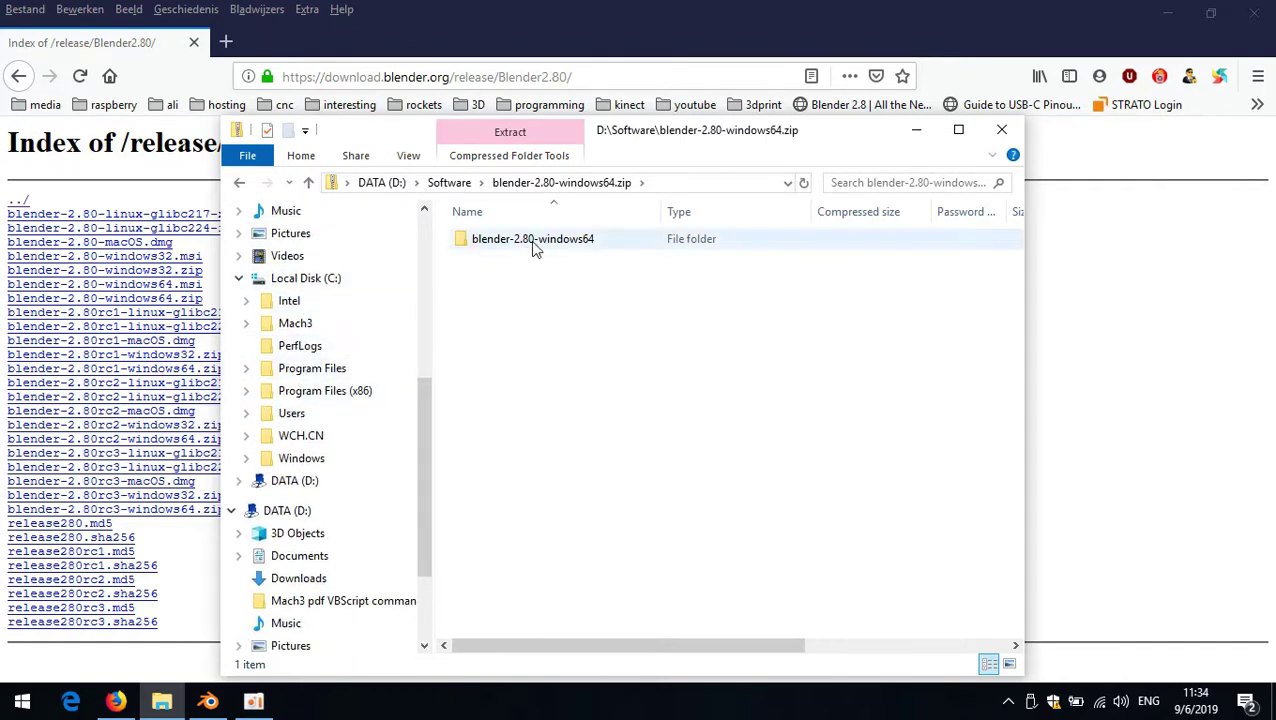
left_click_drag(532, 246, 330, 371)
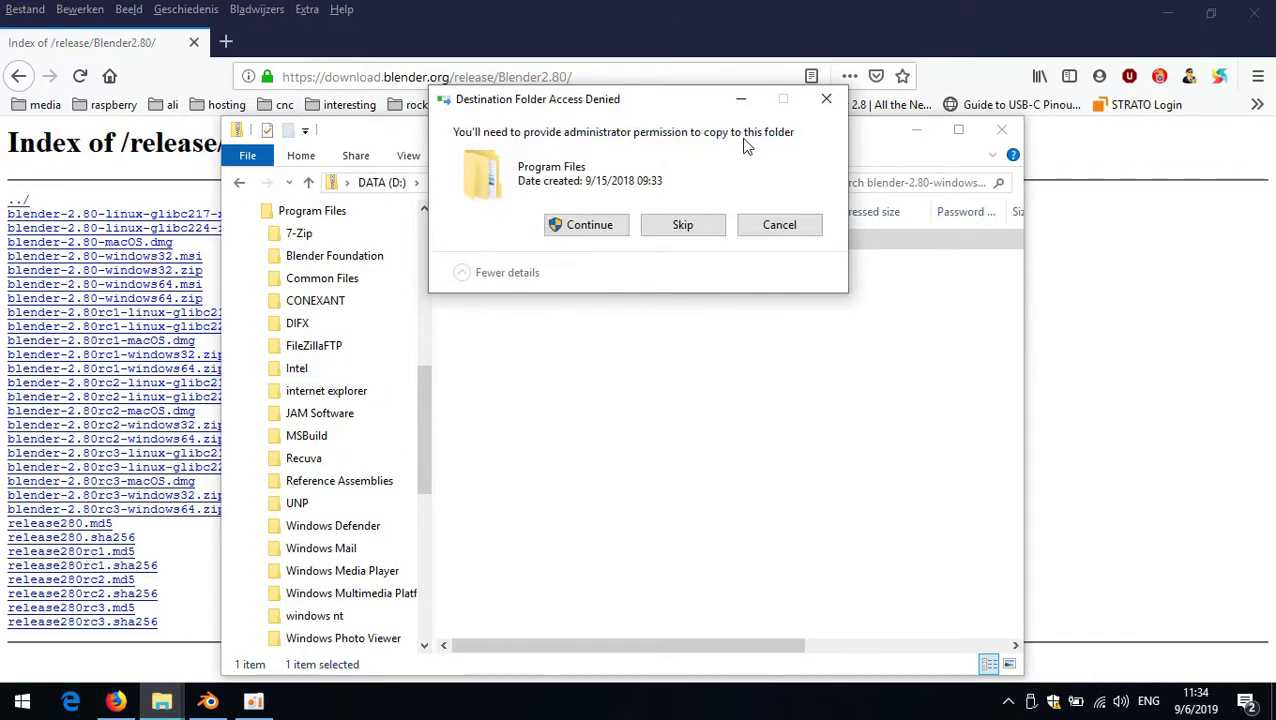
- Continue past Destination Folder Access Denied so the 4,832-item copy completes
left_click(589, 225)
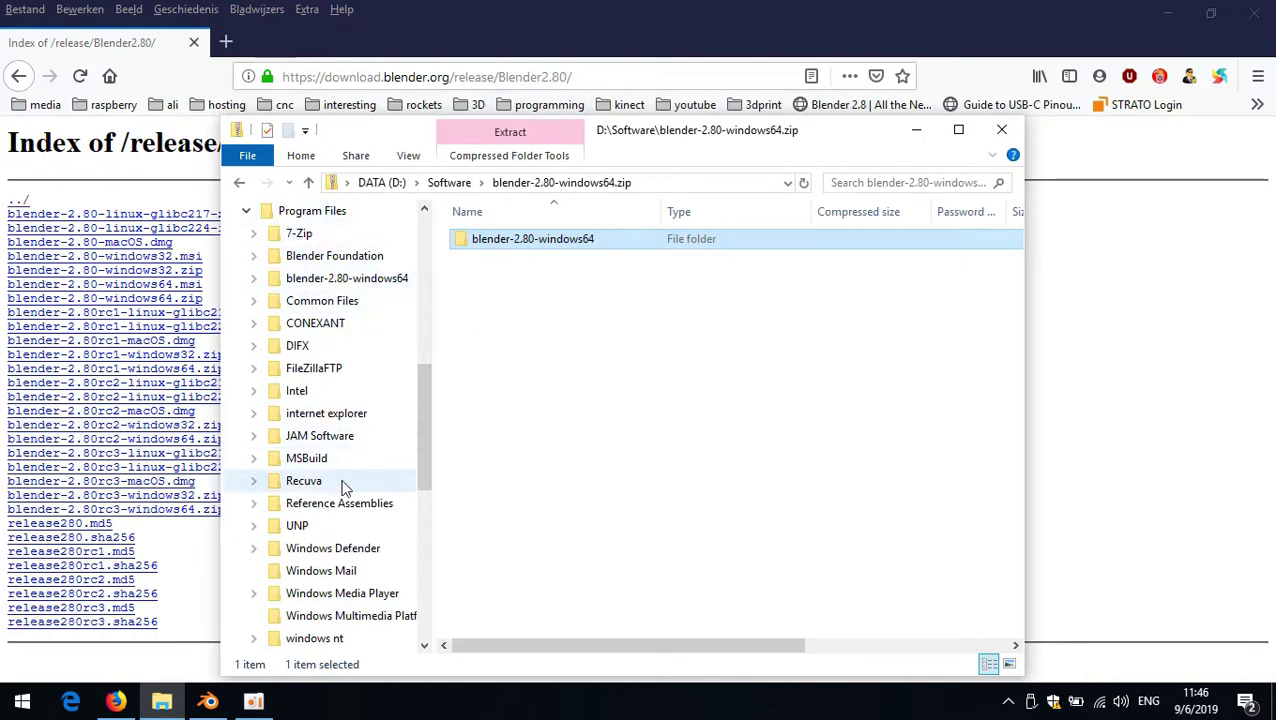
- Open Program Files\blender-2.80-windows64 and select blender.exe
left_click(268, 211)
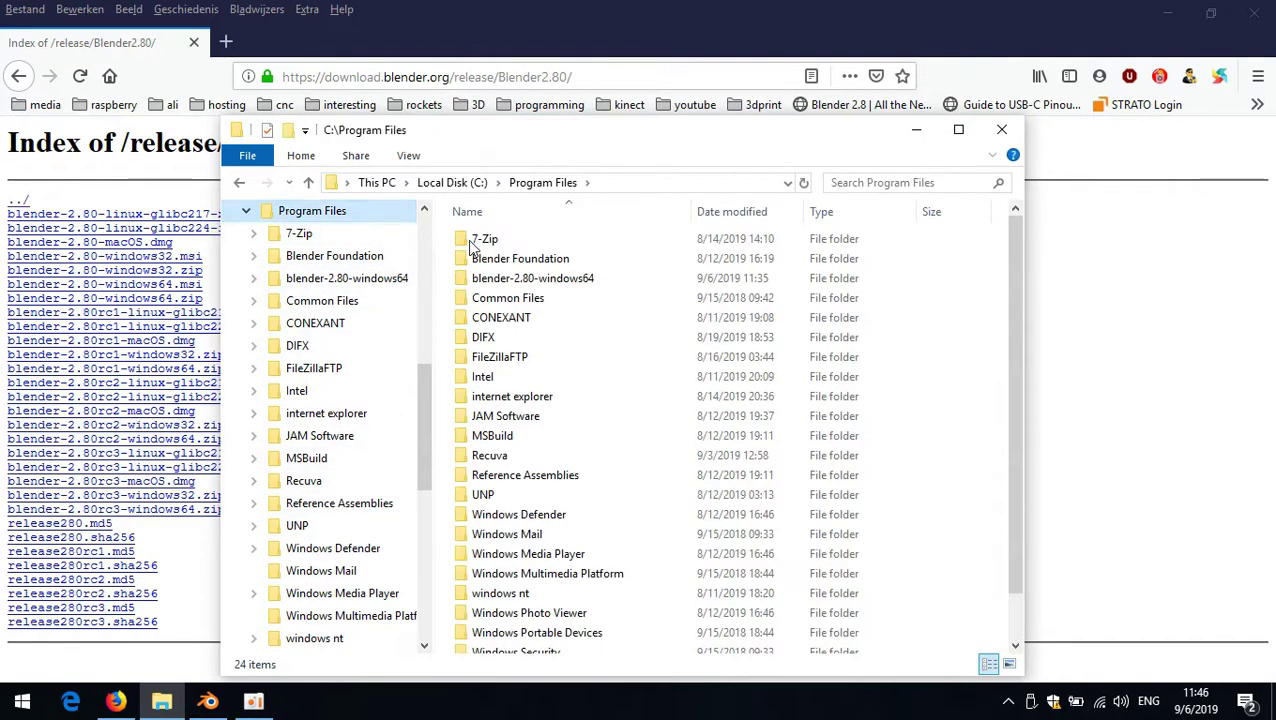
double_click(527, 280)
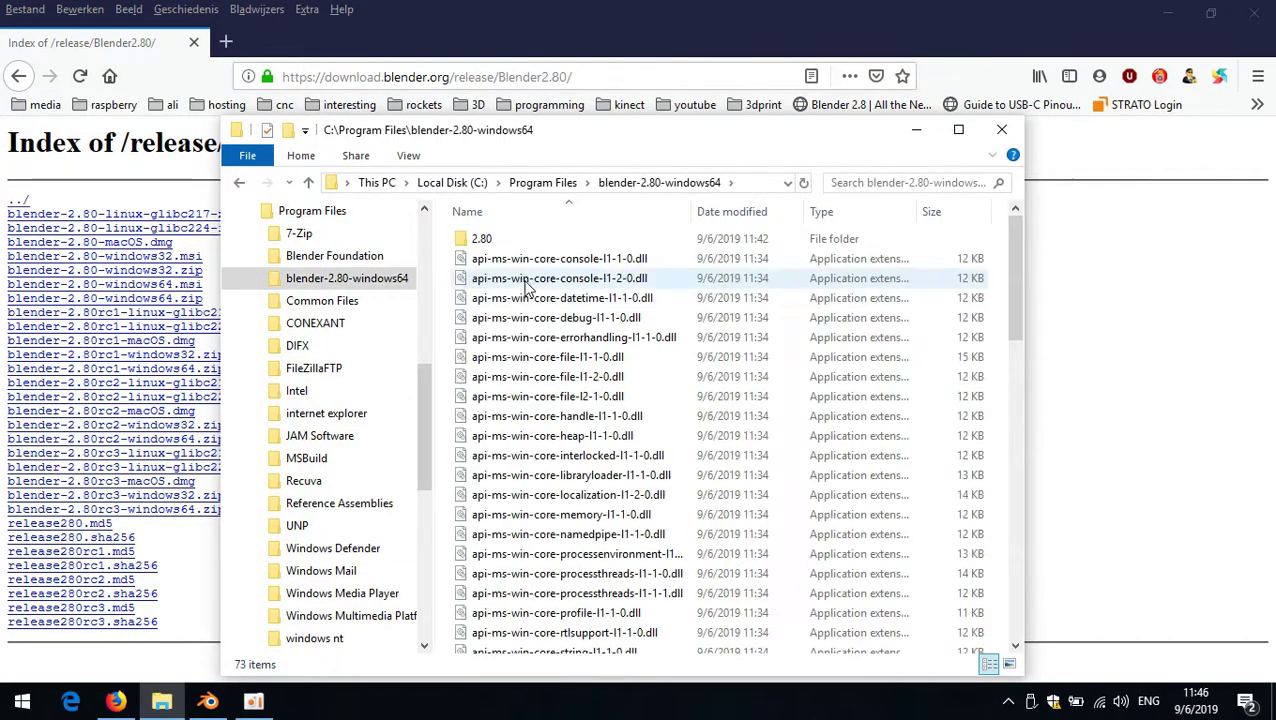
scroll(575, 460, "down", 11)
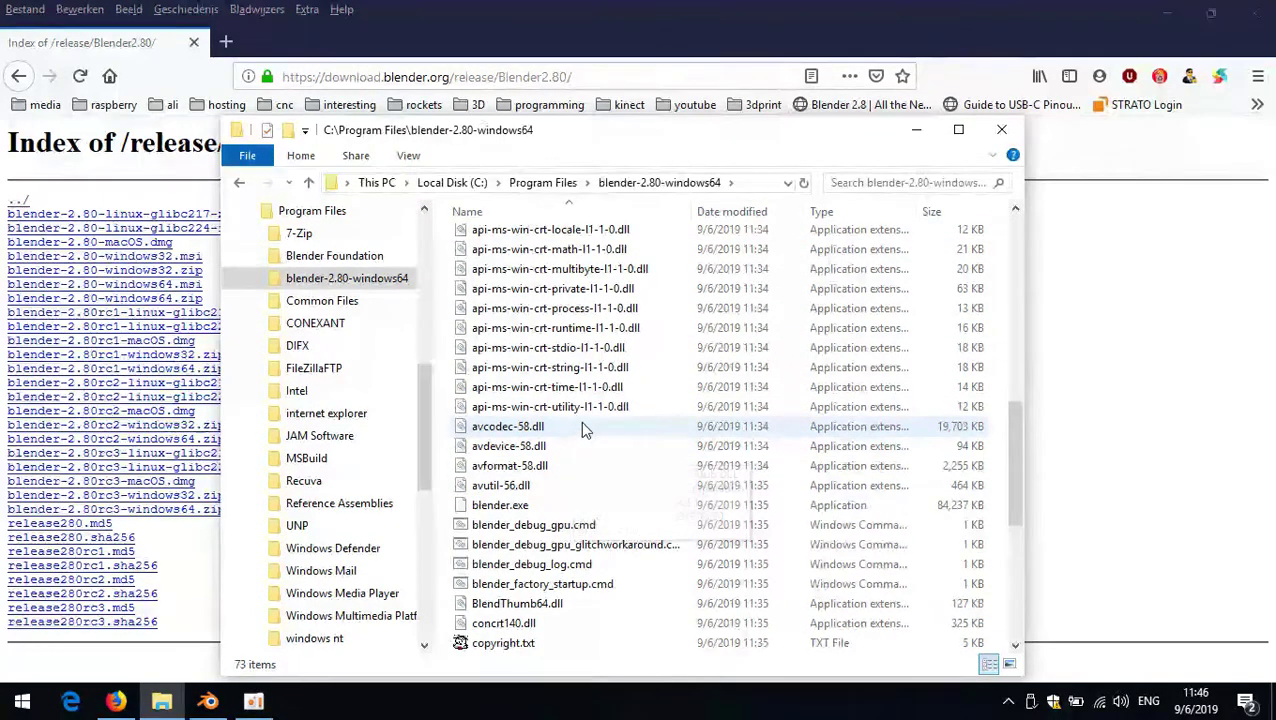
scroll(581, 421, "down", 3)
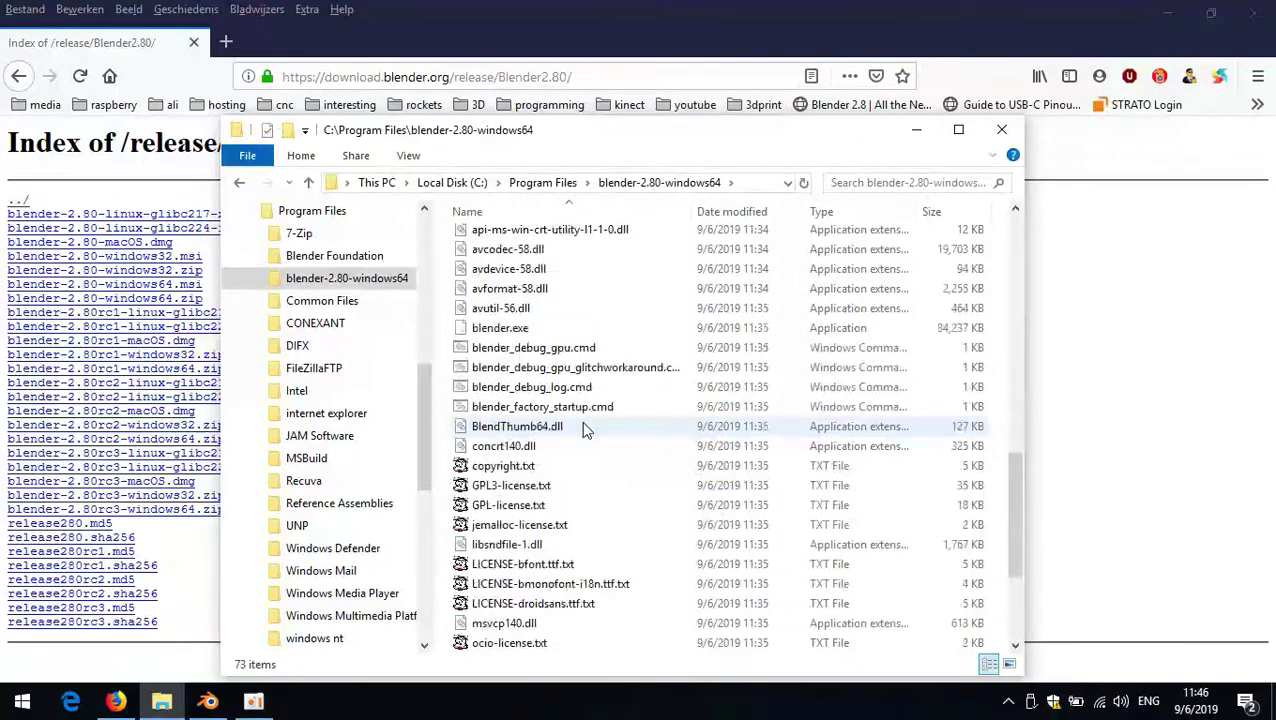
left_click(510, 331)
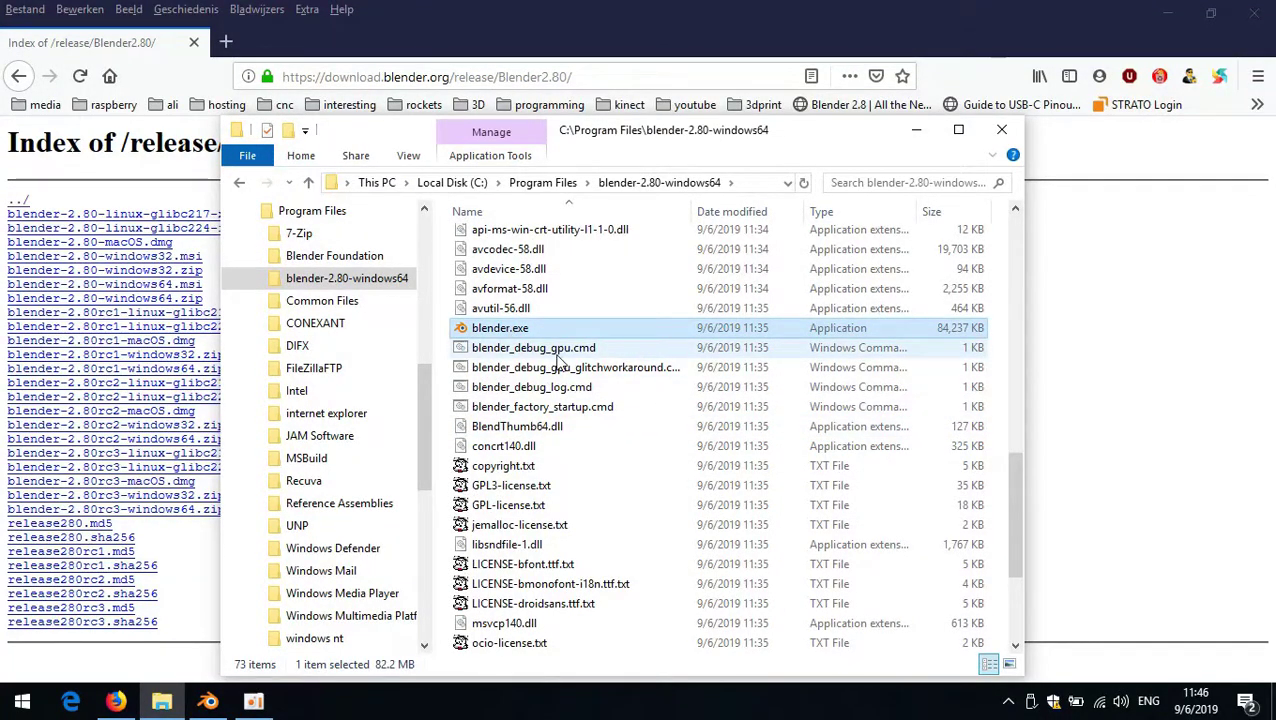
- Minimize Firefox and drag blender.exe toward the desktop, dismissing the drop options
left_click(1165, 12)
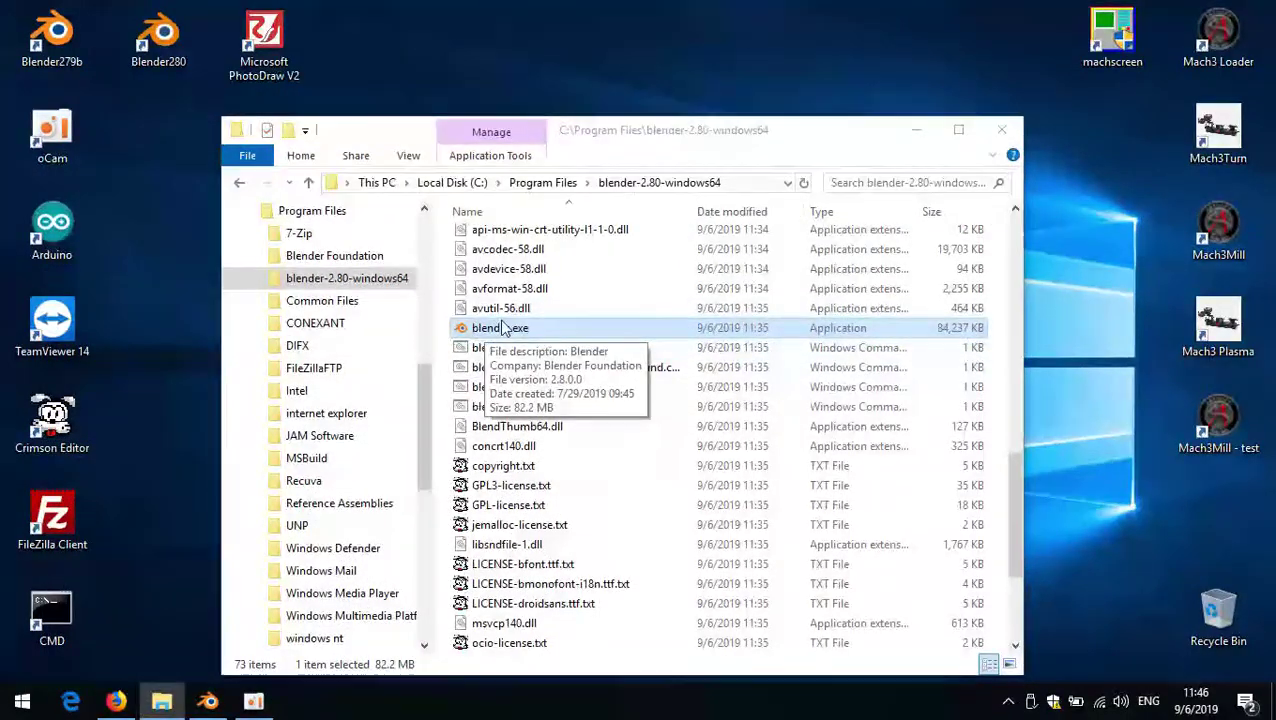
left_click_drag(503, 328, 557, 338)
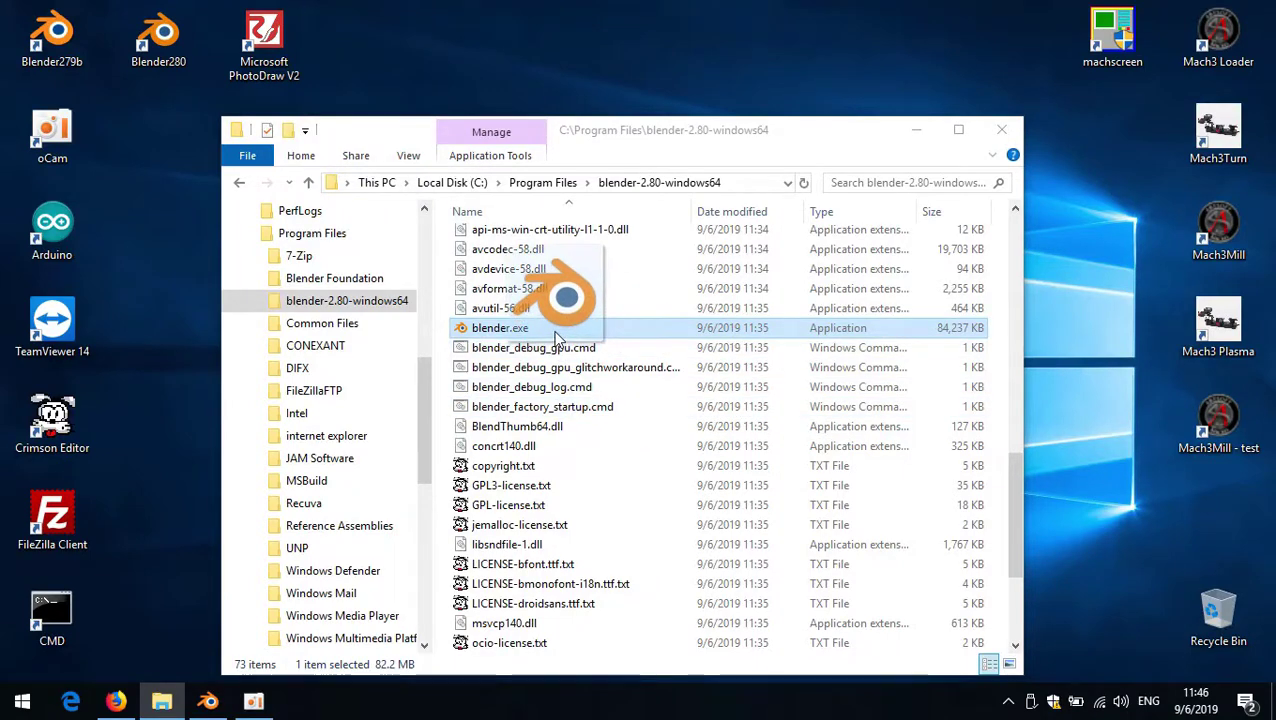
right_click_drag(557, 338, 582, 333)
left_click(191, 128)
- Delete the old Blender280 desktop shortcut
left_click(130, 30)
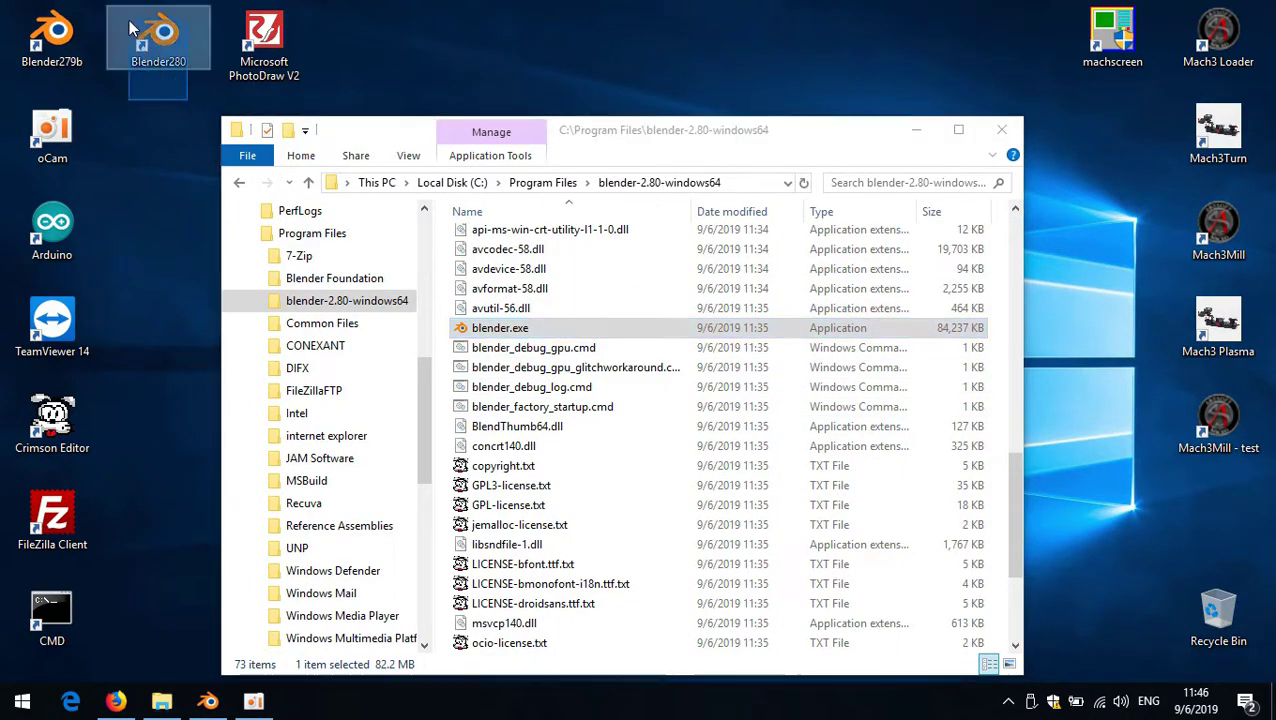
key("Delete")
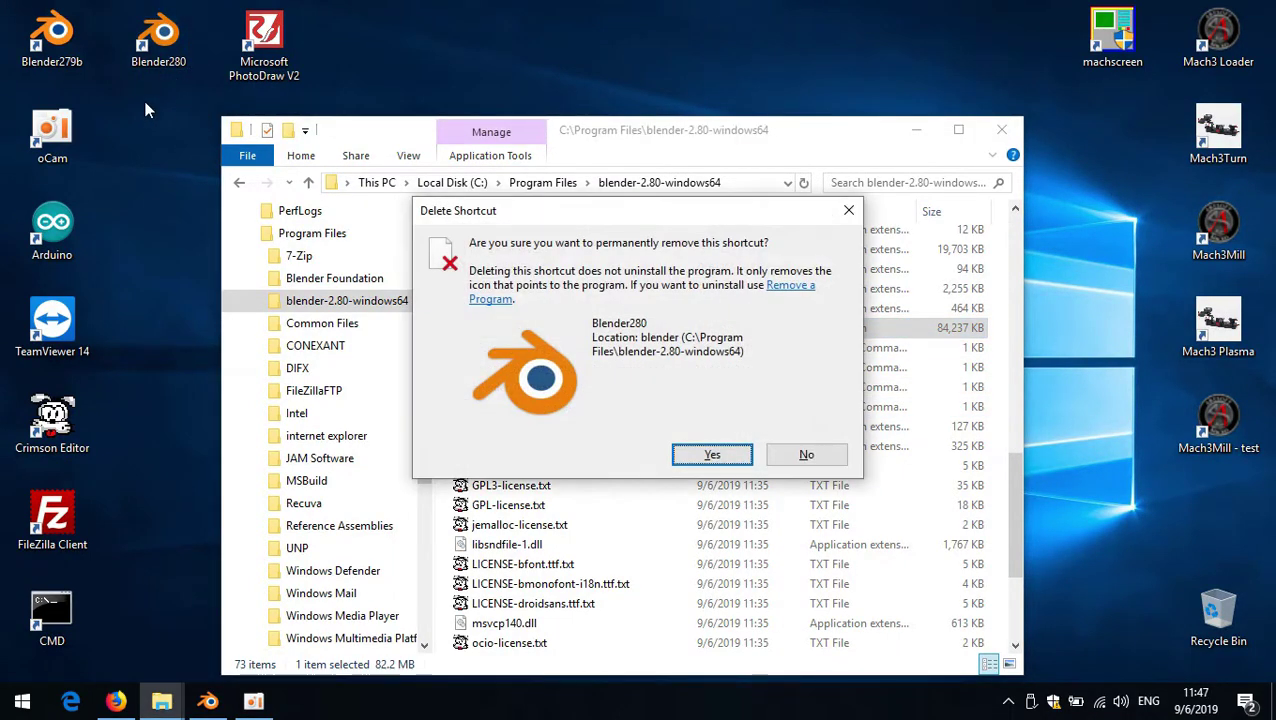
left_click(686, 459)
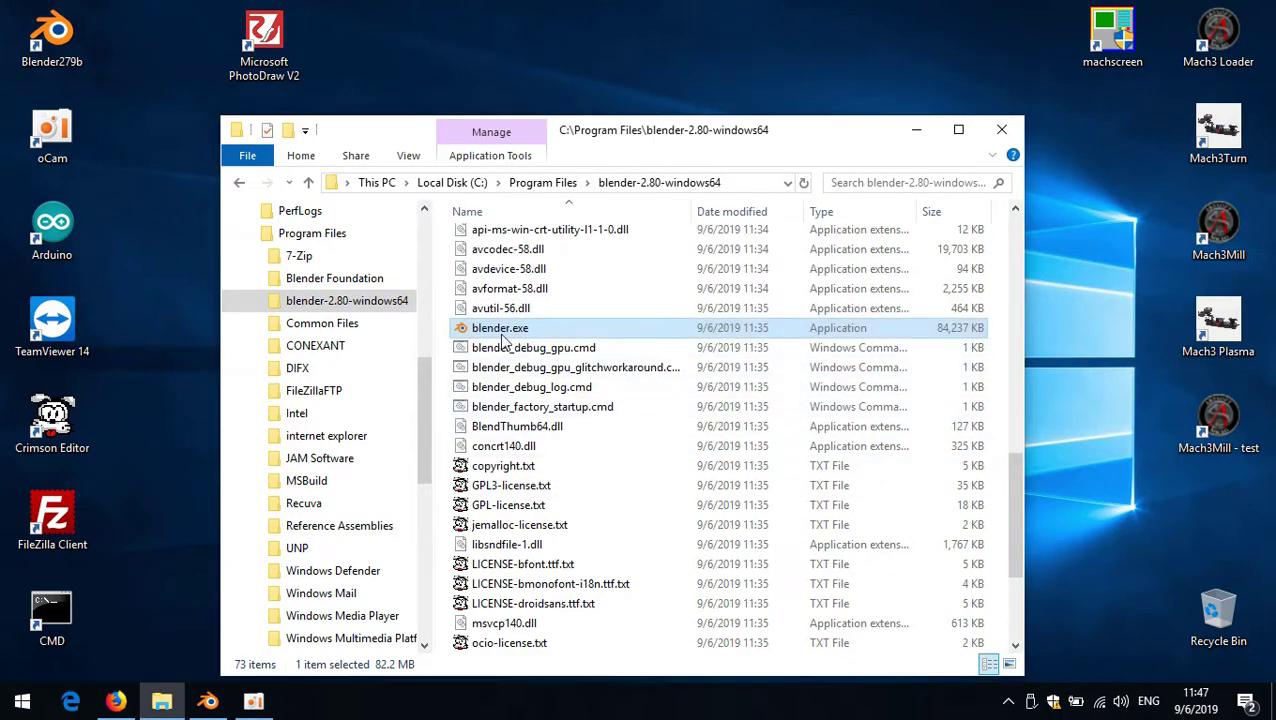
- Create a desktop shortcut to blender.exe at the top-left and name it Blender280
left_click_drag(505, 340, 144, 120)
right_click_drag(144, 120, 156, 61)
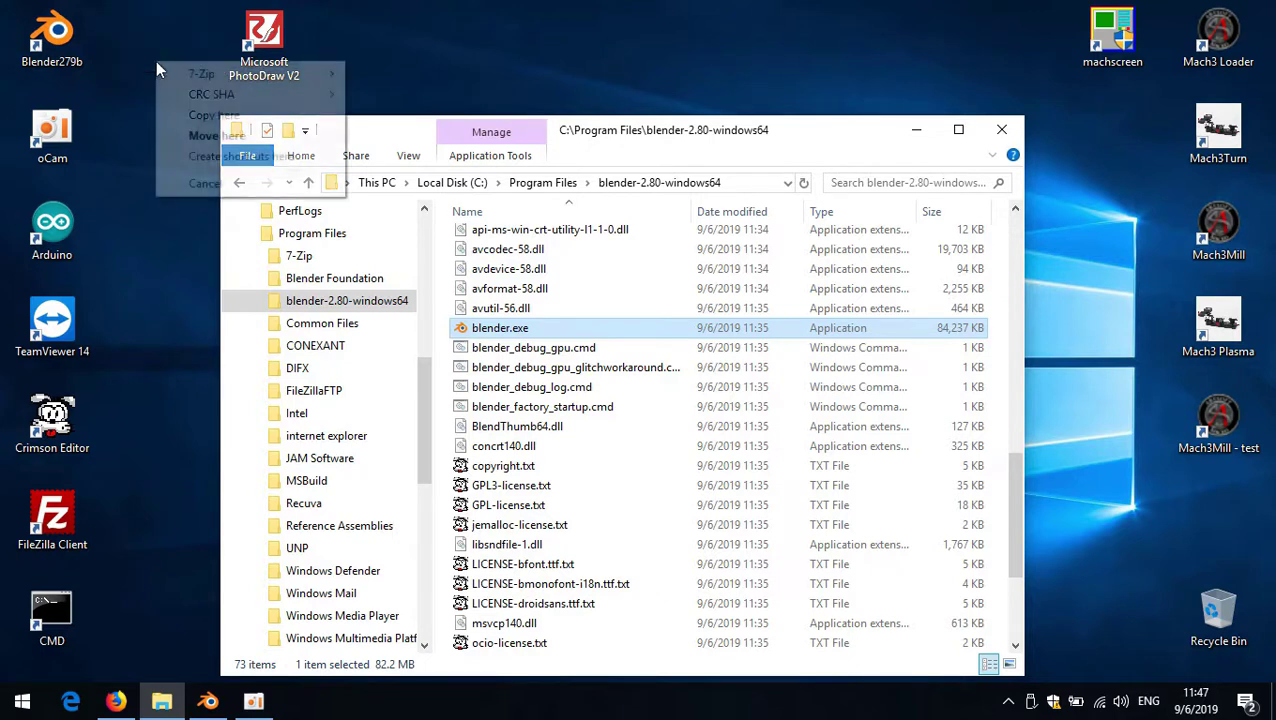
left_click(238, 157)
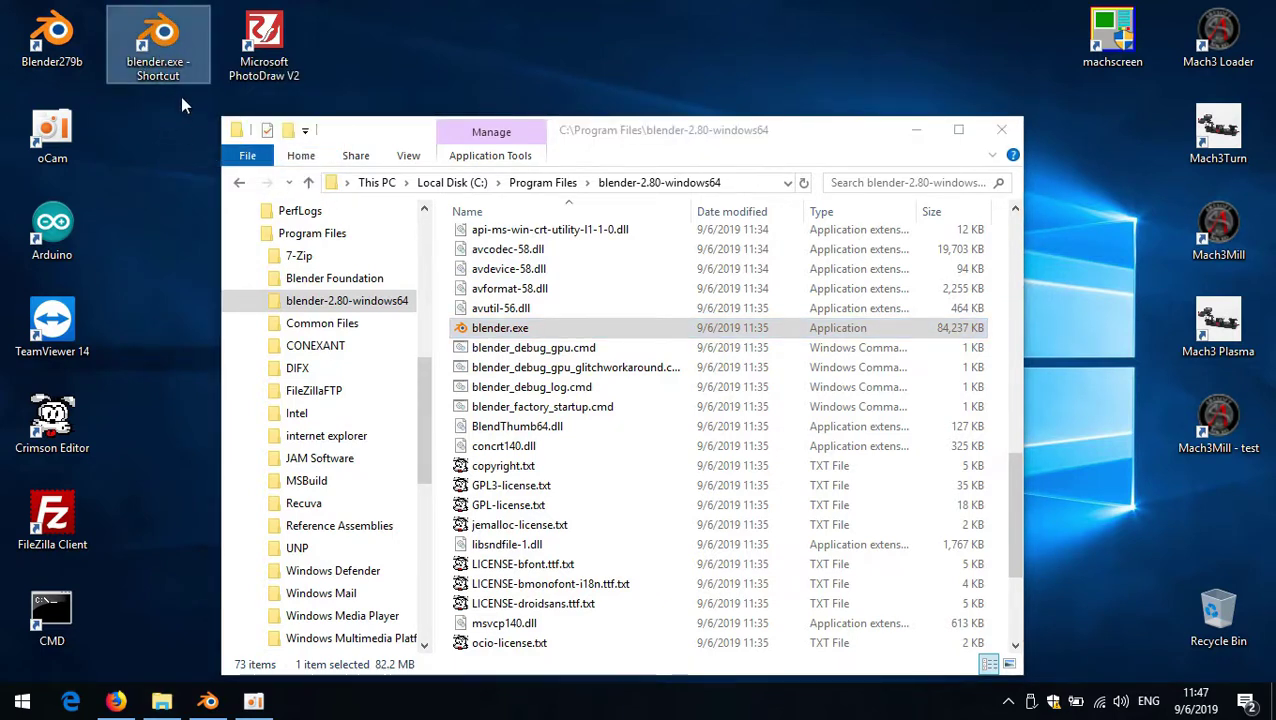
key("F2")
type("Bl")
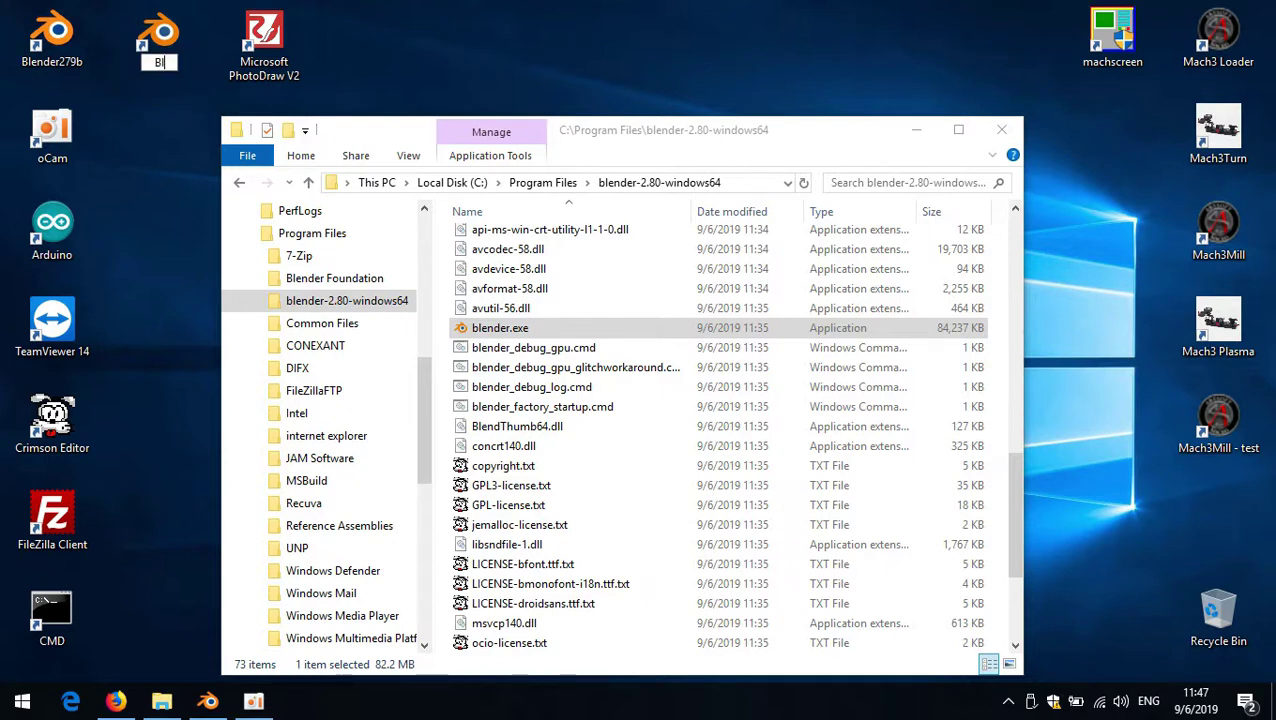
type("ender280")
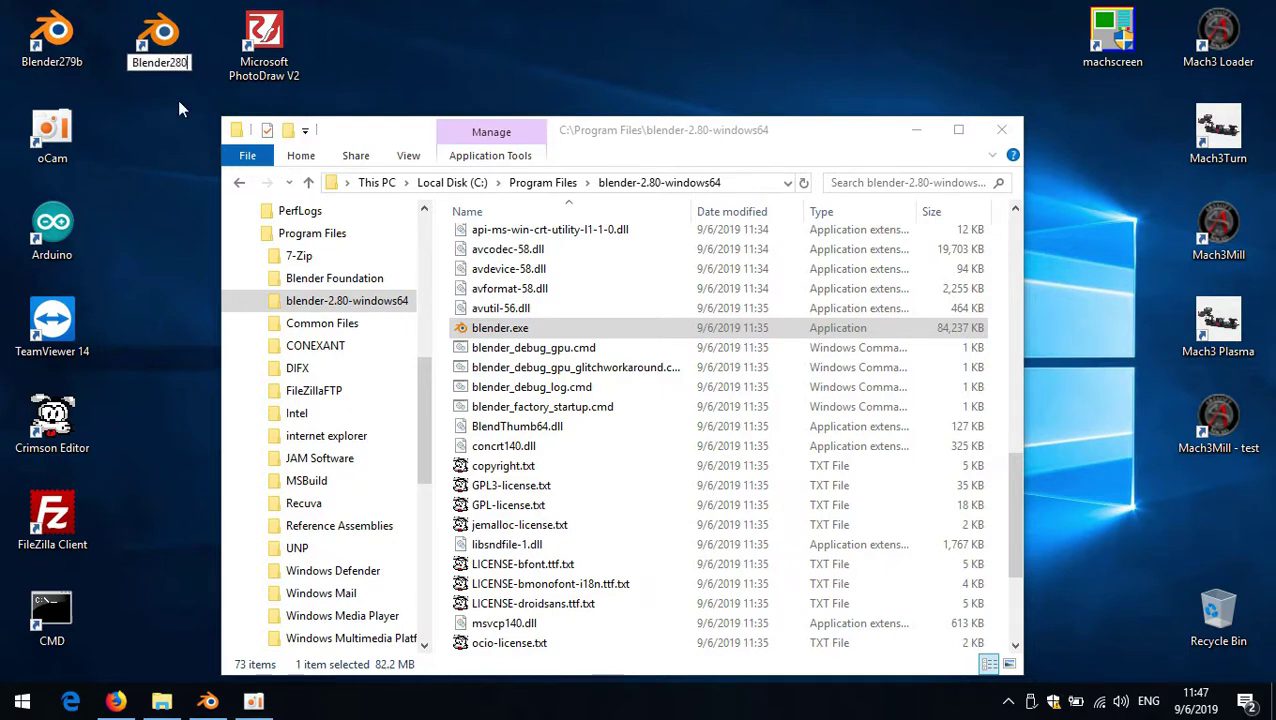
key("Return")
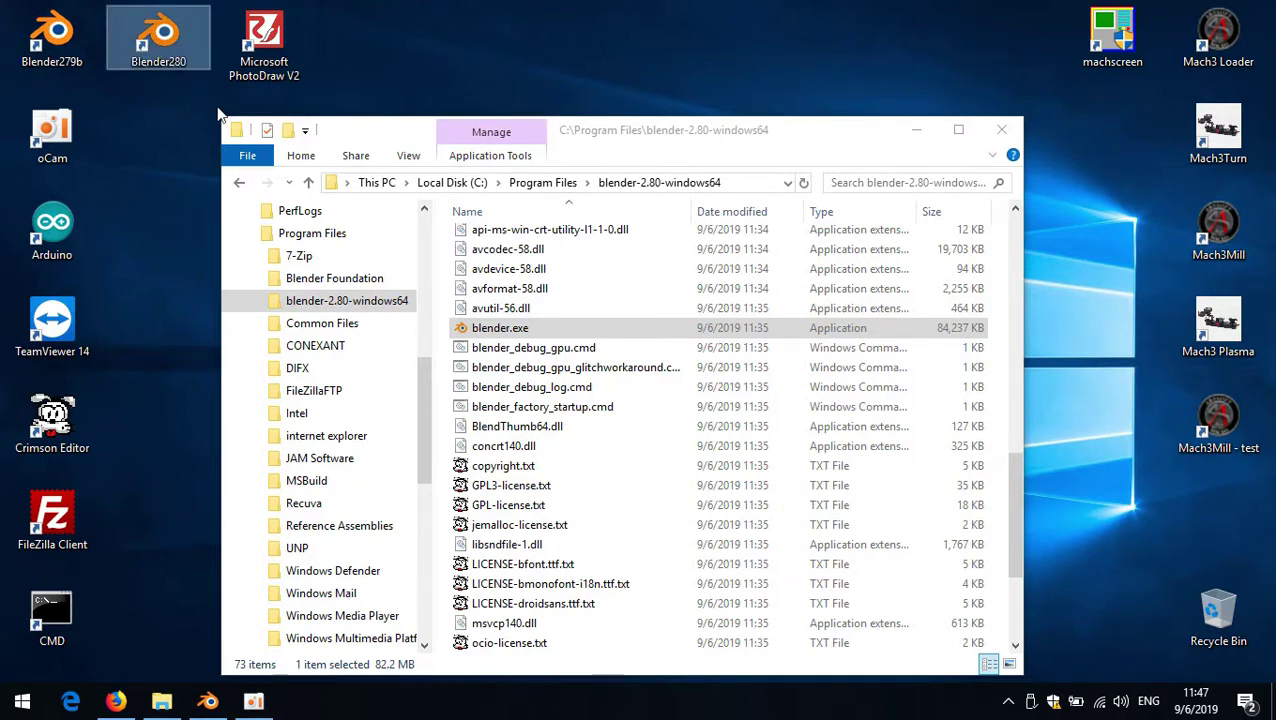
- Close the program folder and launch Blender 2.80 from the Blender280 shortcut
left_click(1001, 130)
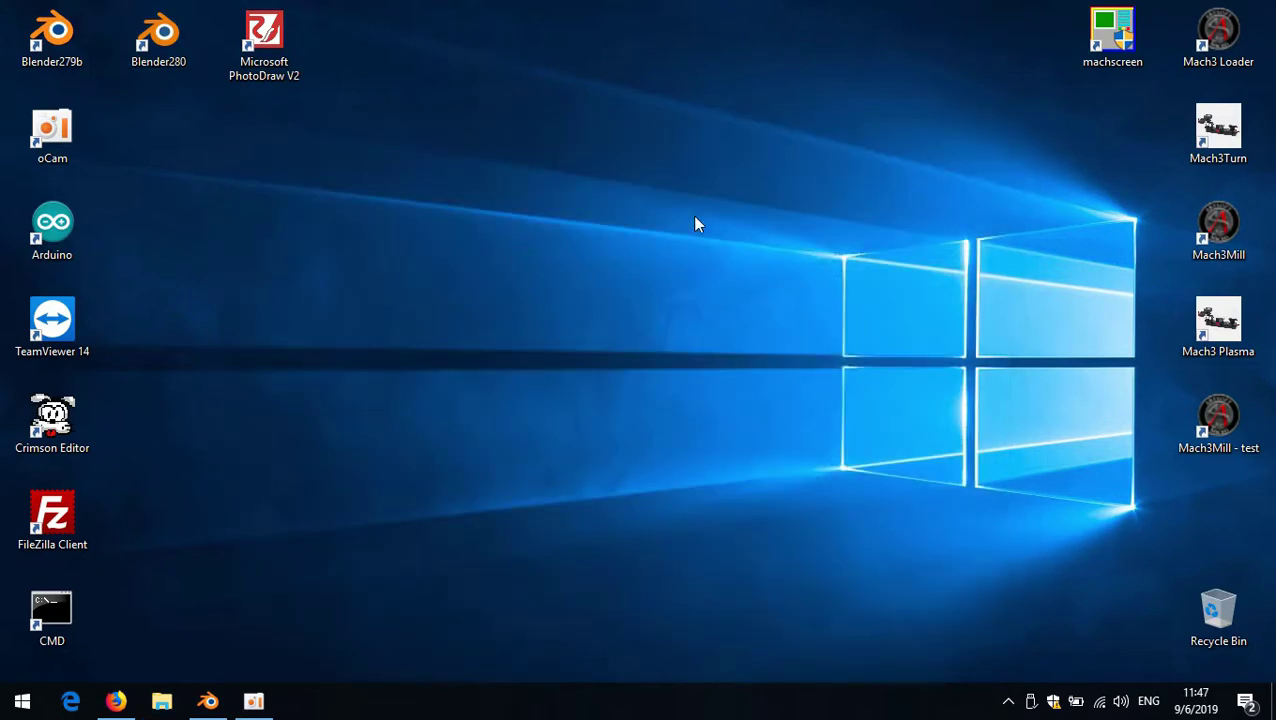
right_click(157, 50)
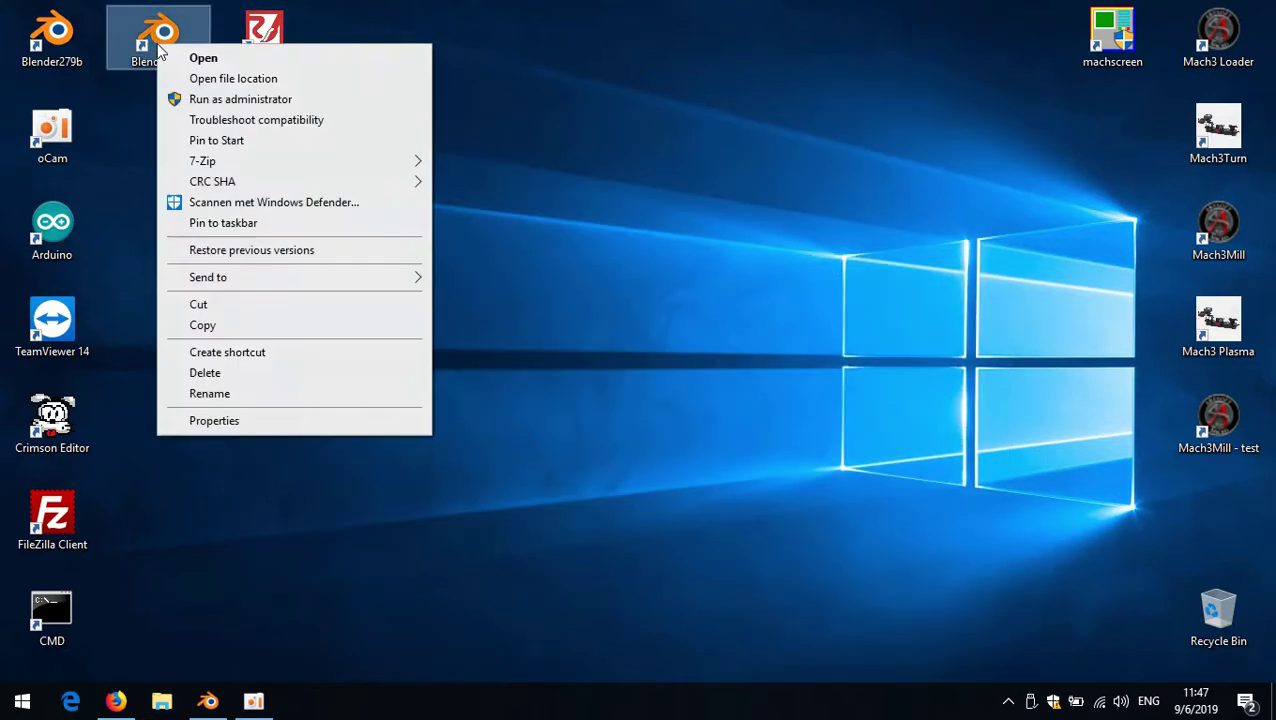
left_click(135, 115)
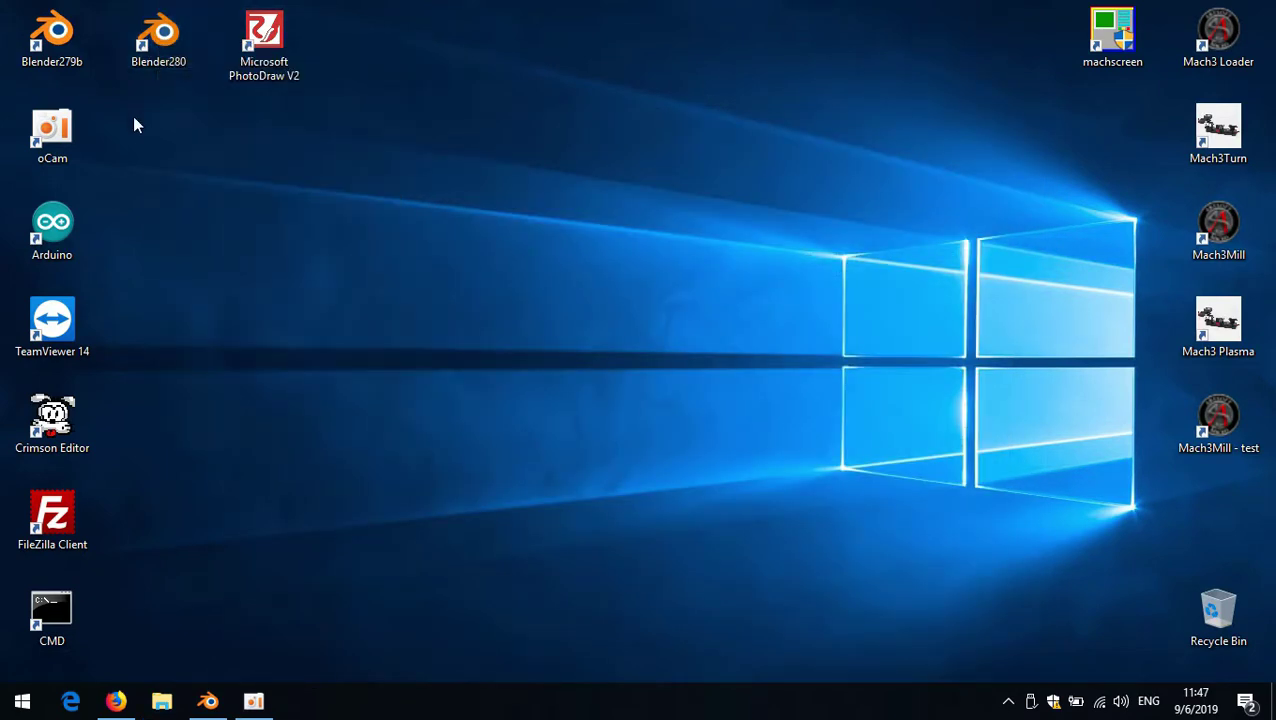
double_click(170, 42)
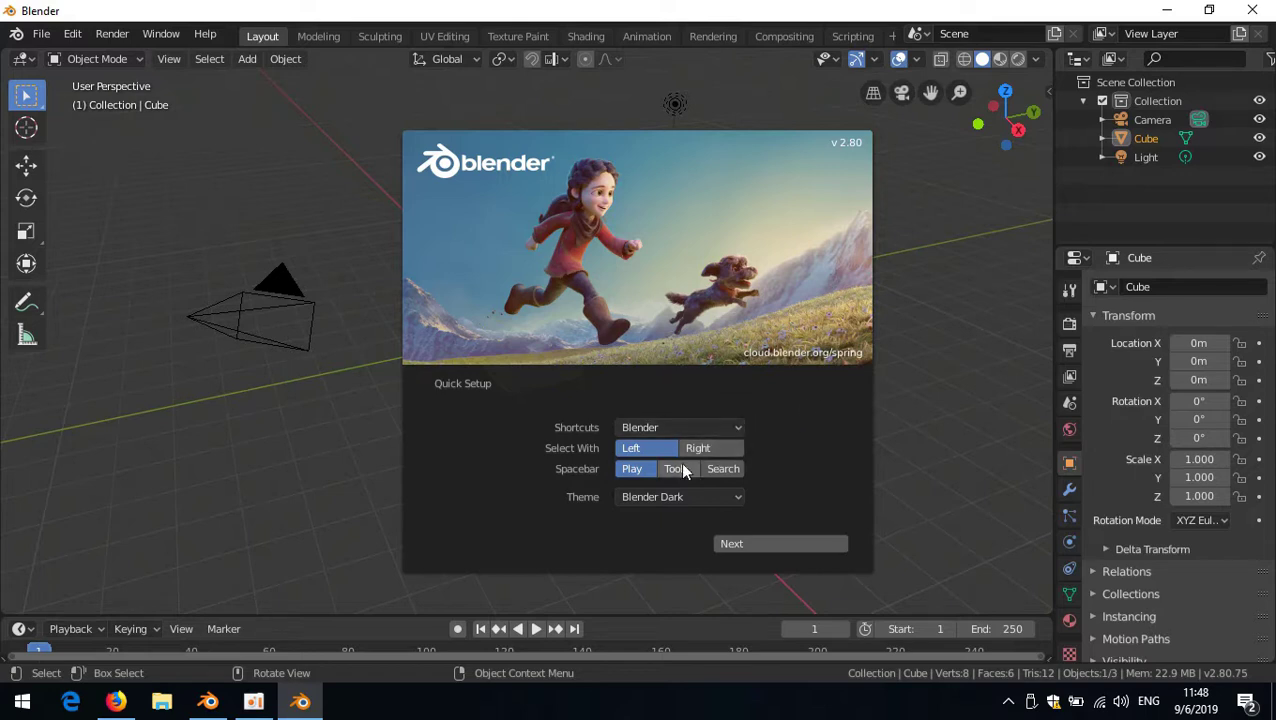
- Set Spacebar to Search, right-click select and Blender 27X shortcuts, then close the splash
left_click(720, 469)
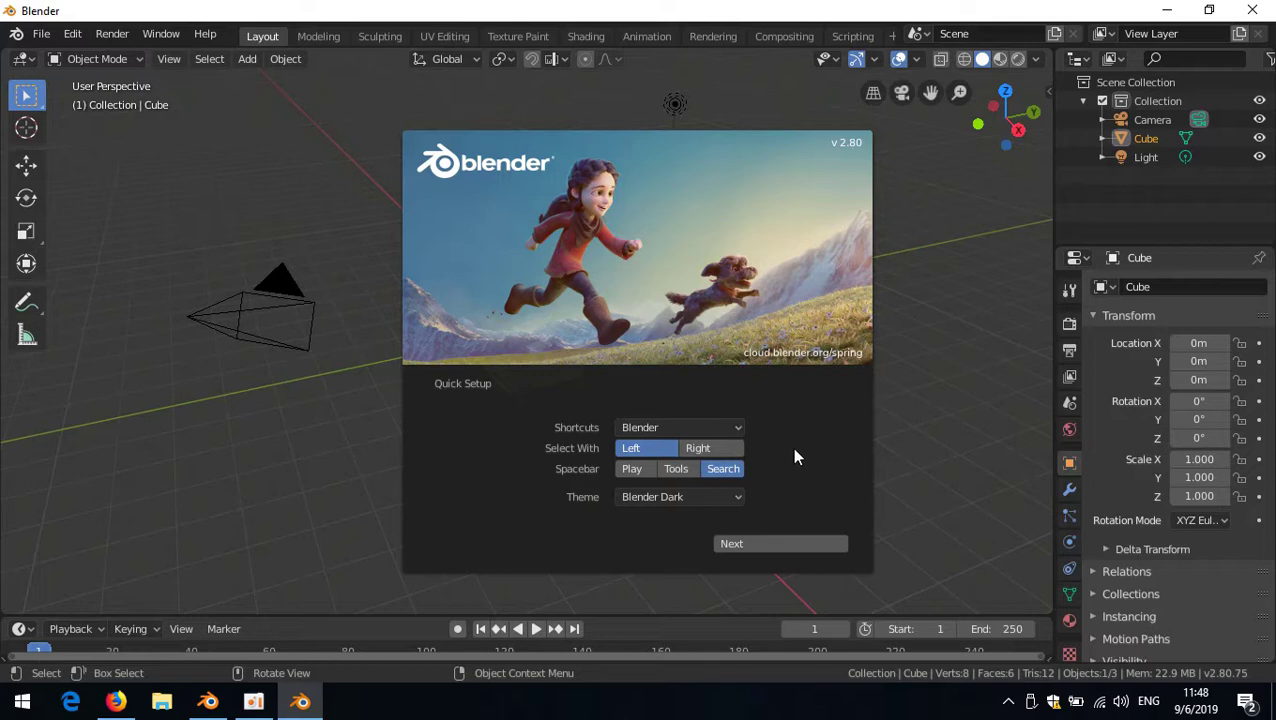
left_click(724, 452)
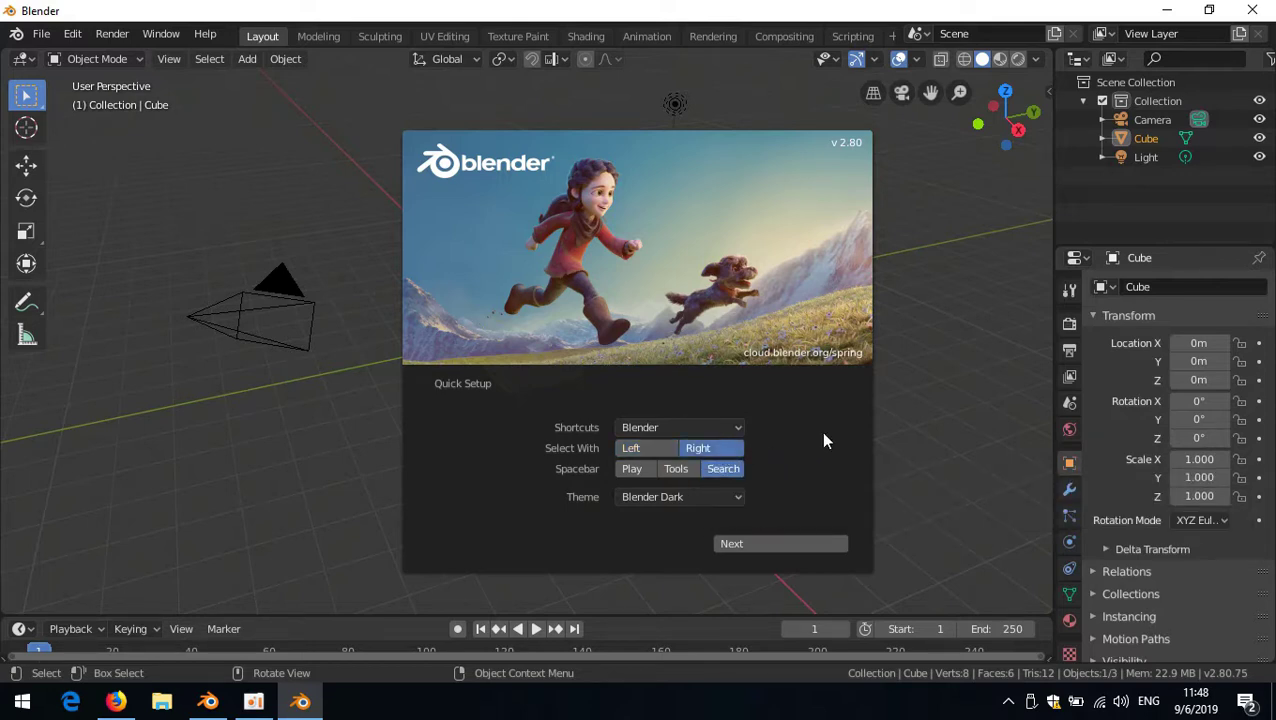
left_click(708, 432)
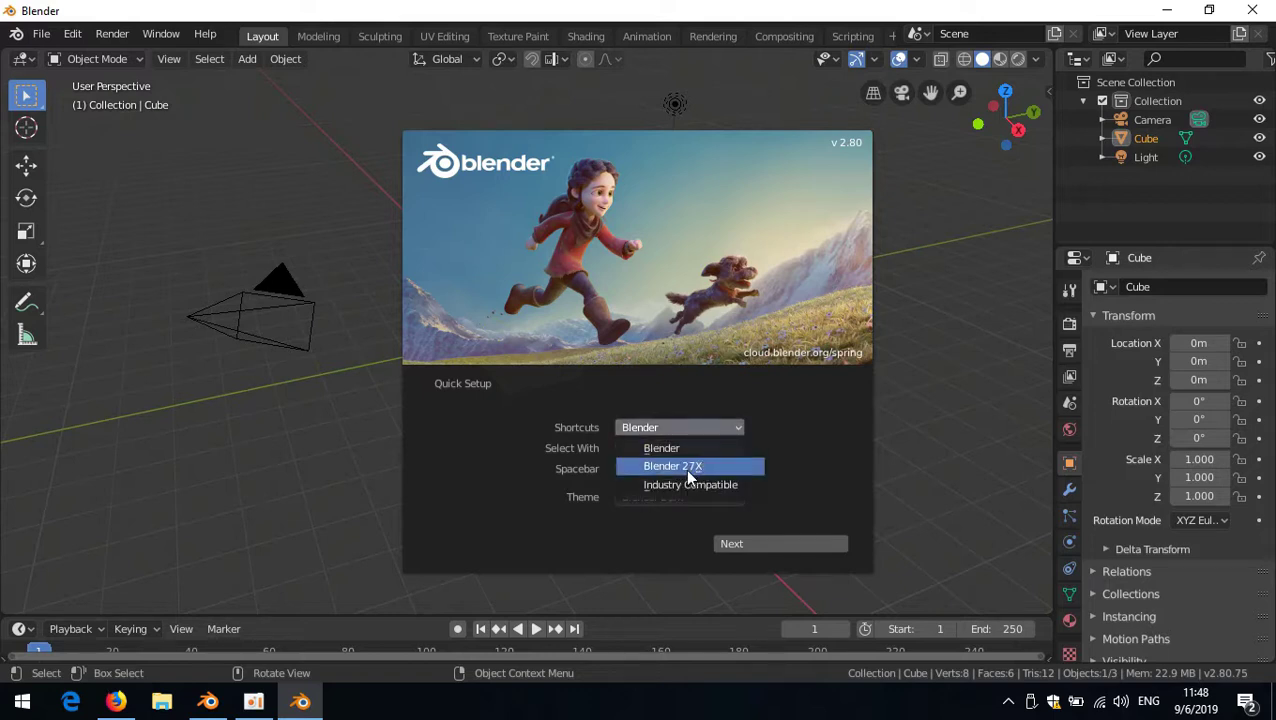
left_click(686, 469)
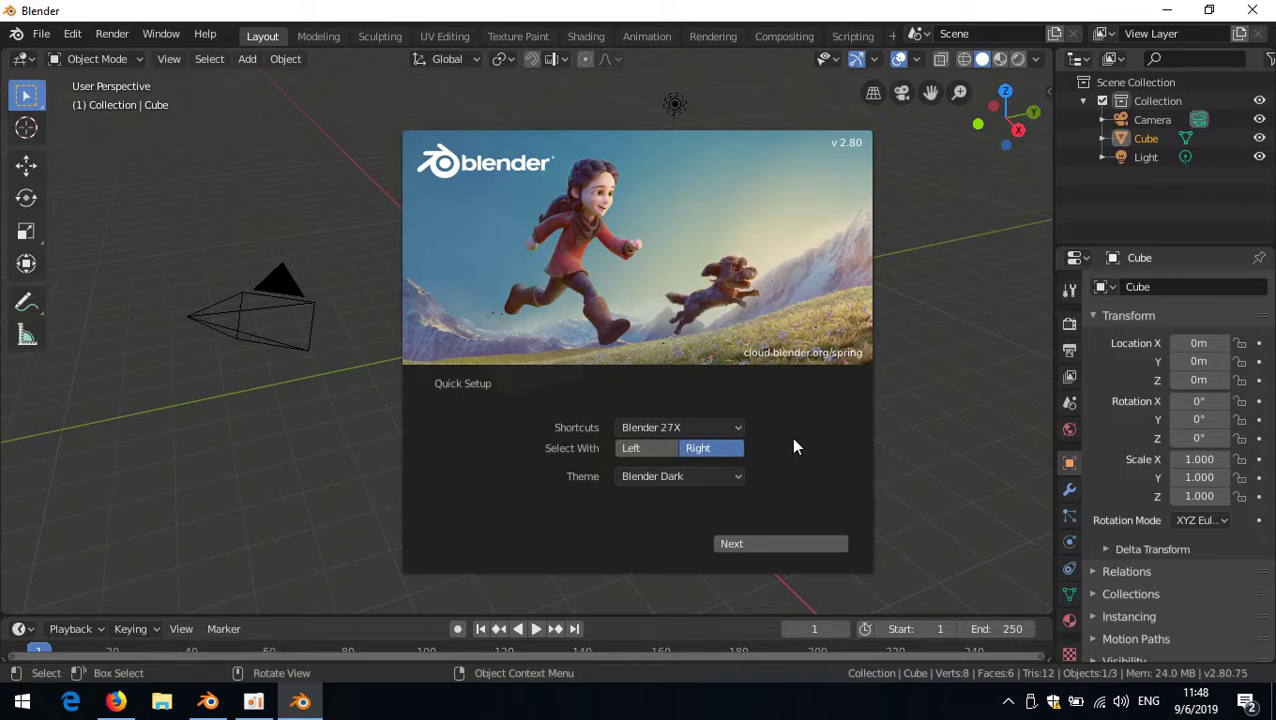
left_click(785, 545)
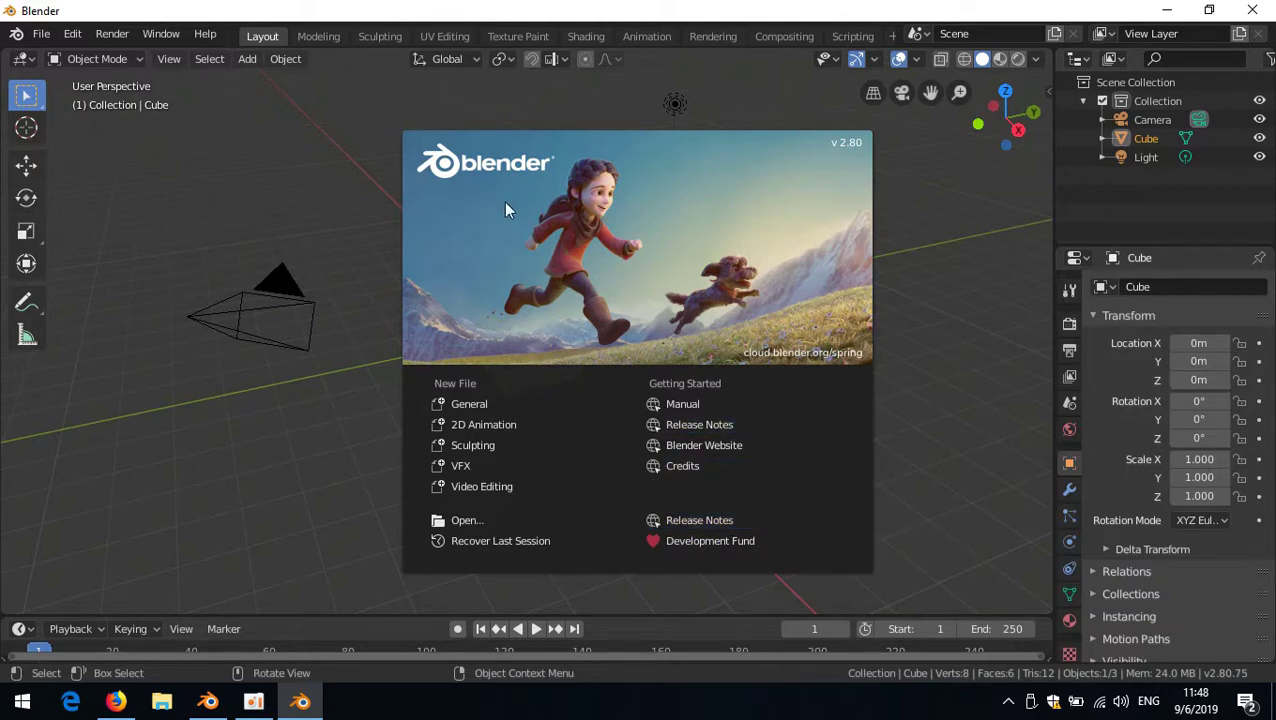
left_click(360, 173)
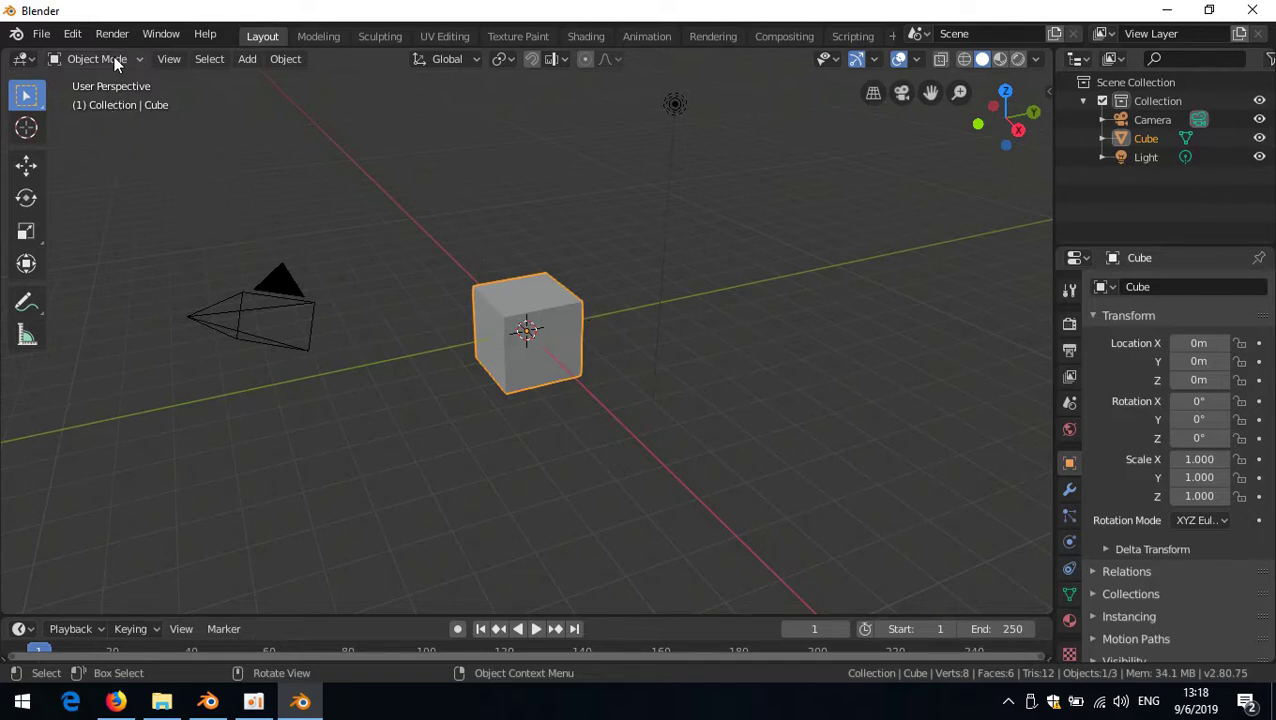
left_click(72, 34)
left_click(72, 34)
- Assign Ctrl+Alt+U as the shortcut for Edit > Preferences
right_click(113, 286)
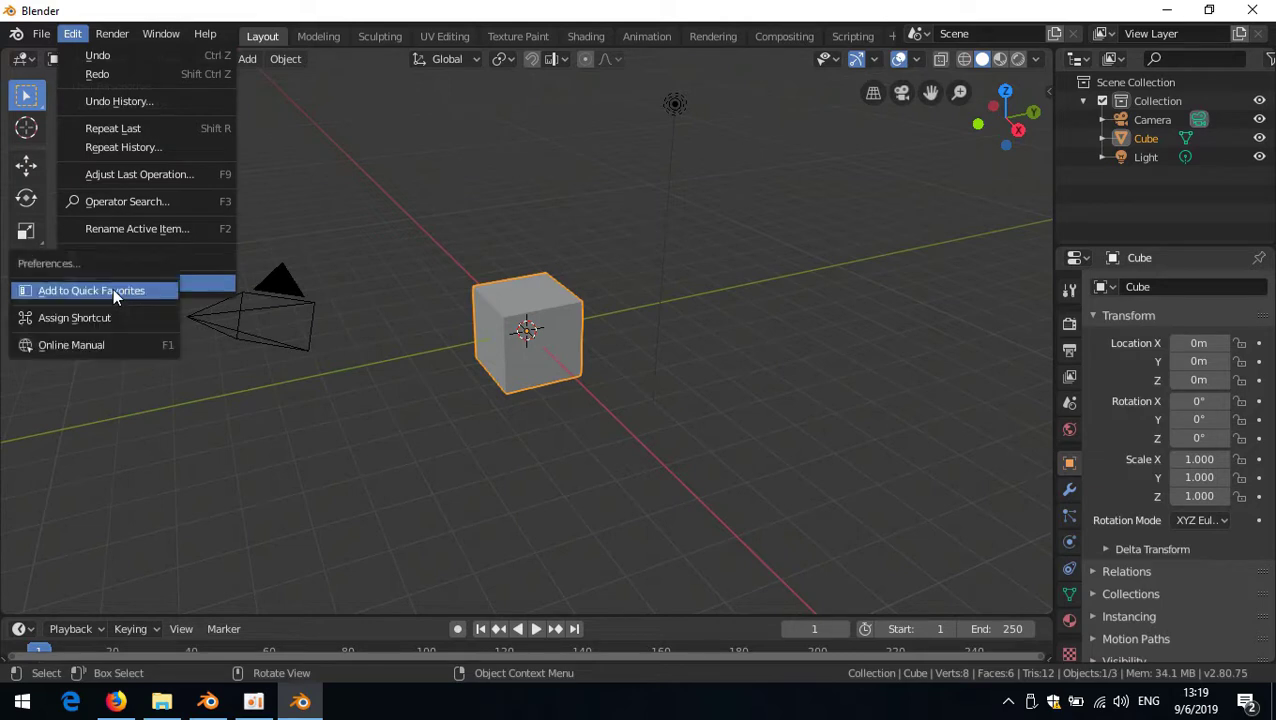
left_click(105, 316)
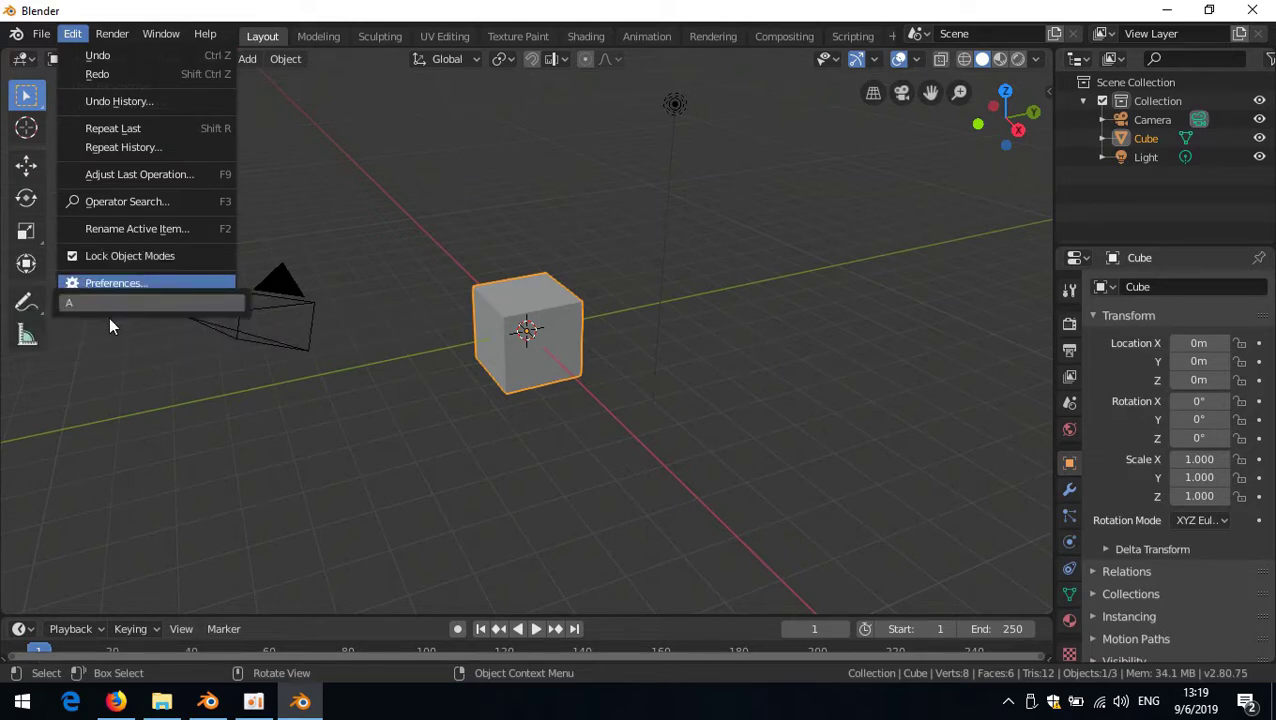
left_click(115, 309)
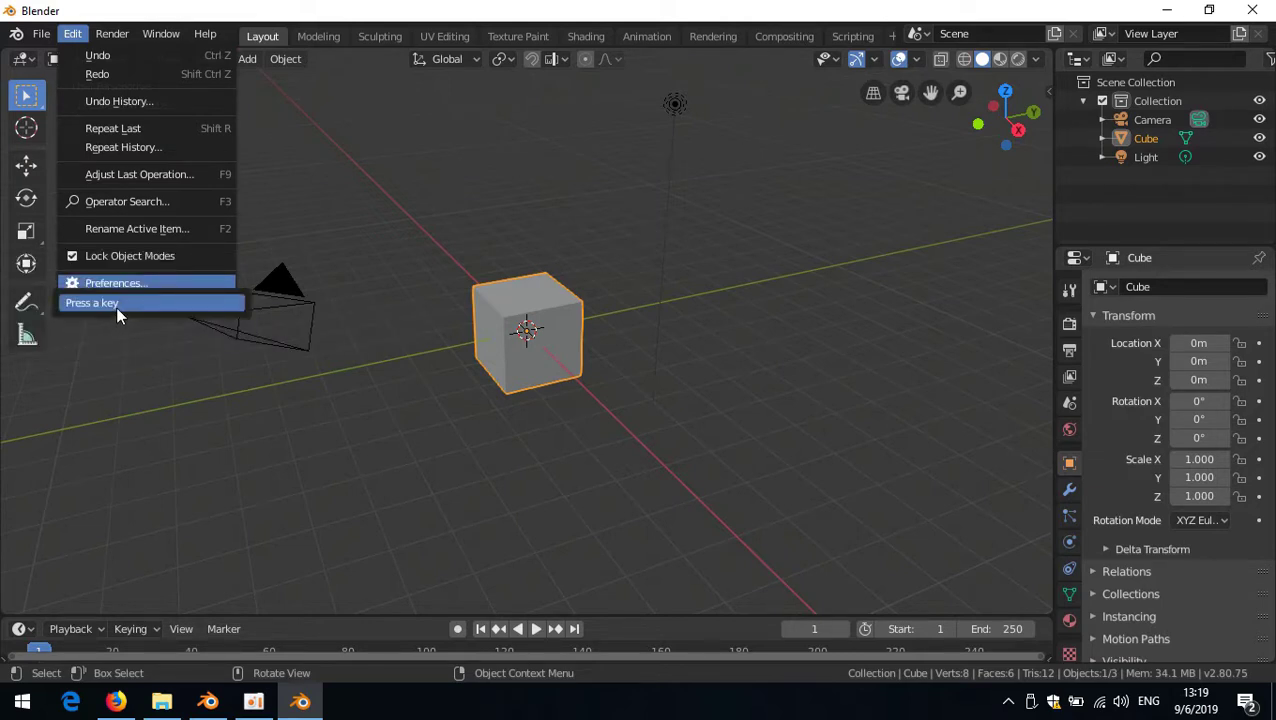
key("ctrl+alt+u")
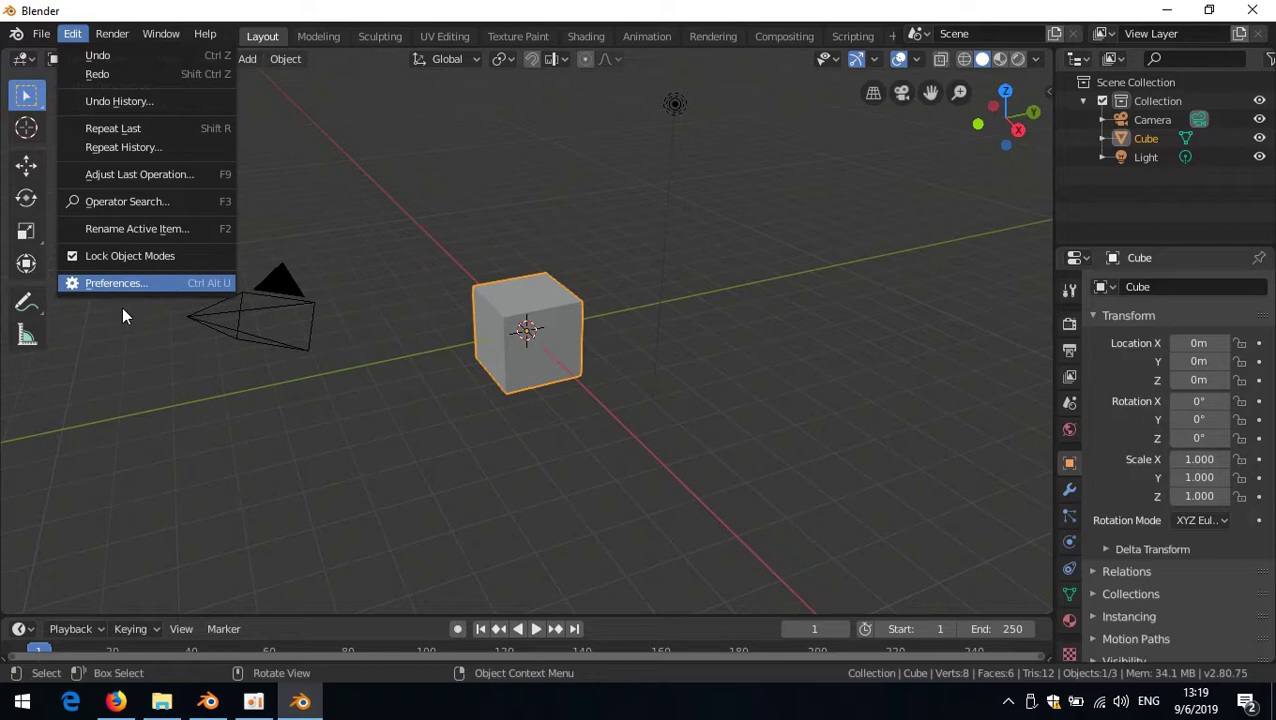
- In Keymap preferences, set spacebar search and right-click select, then apply the Blender 27X preset
left_click(131, 285)
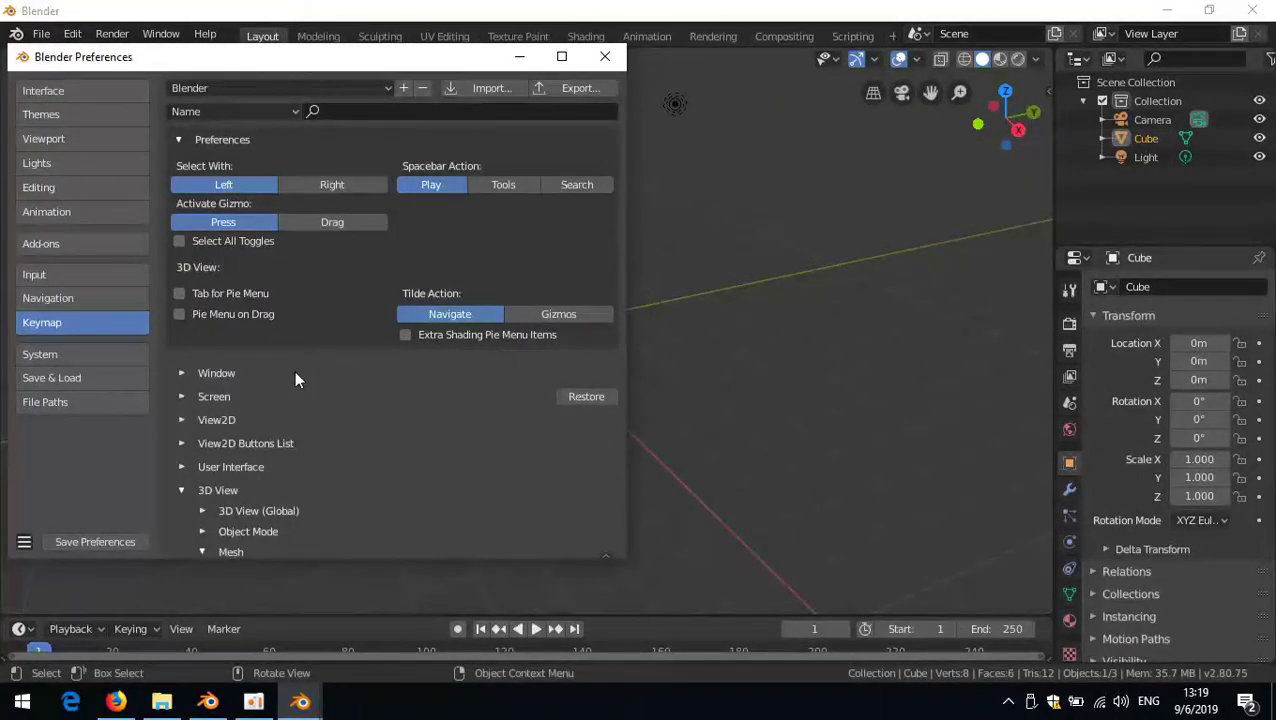
left_click(312, 86)
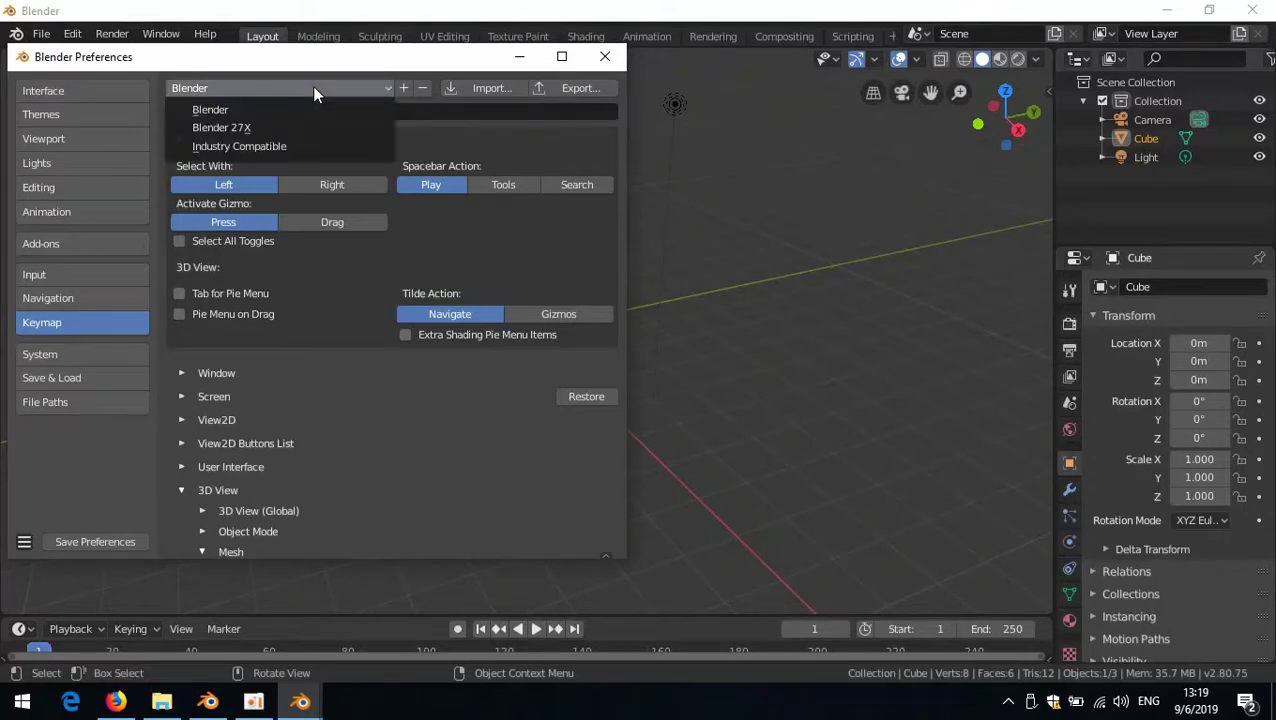
left_click(255, 129)
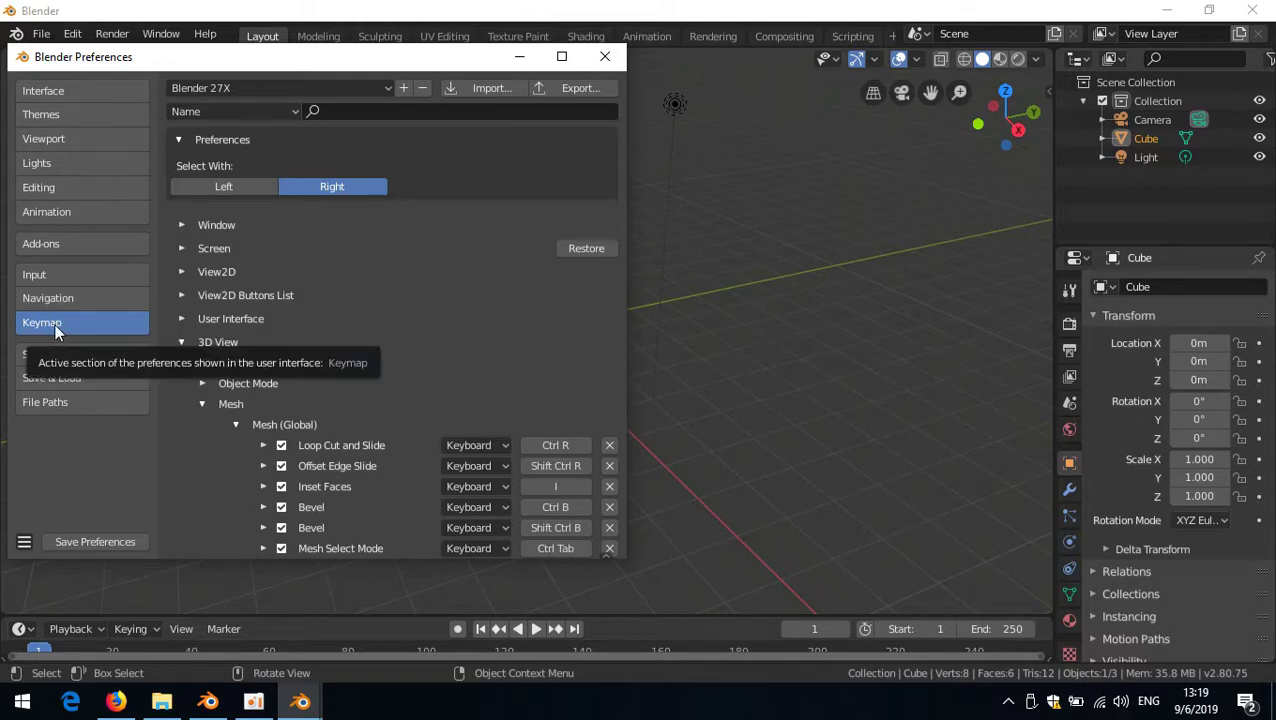
left_click(268, 88)
left_click(266, 112)
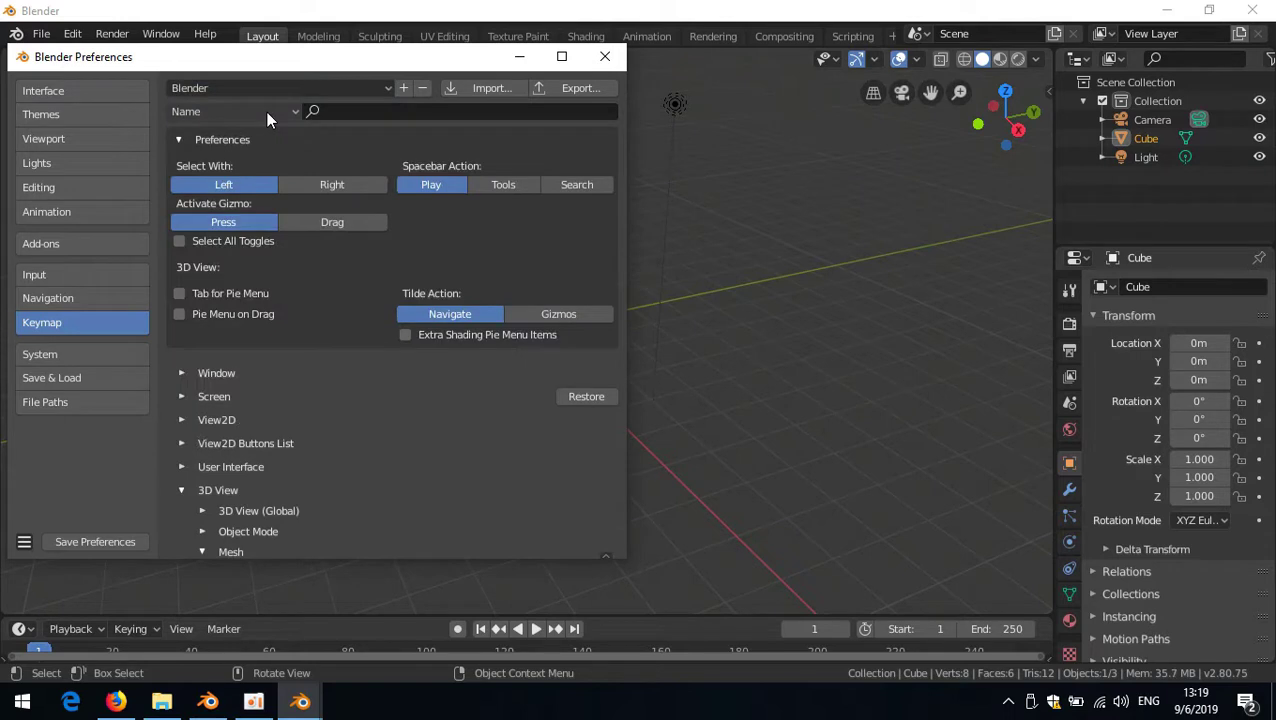
left_click(590, 188)
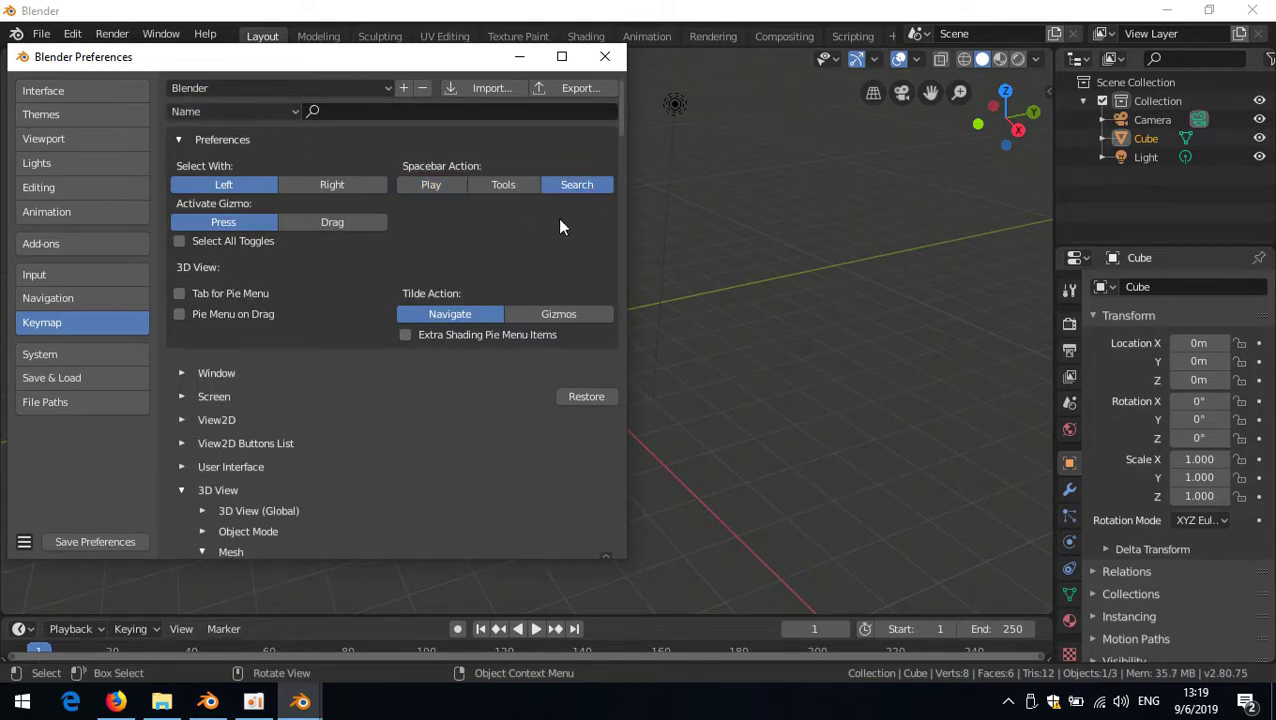
left_click(333, 184)
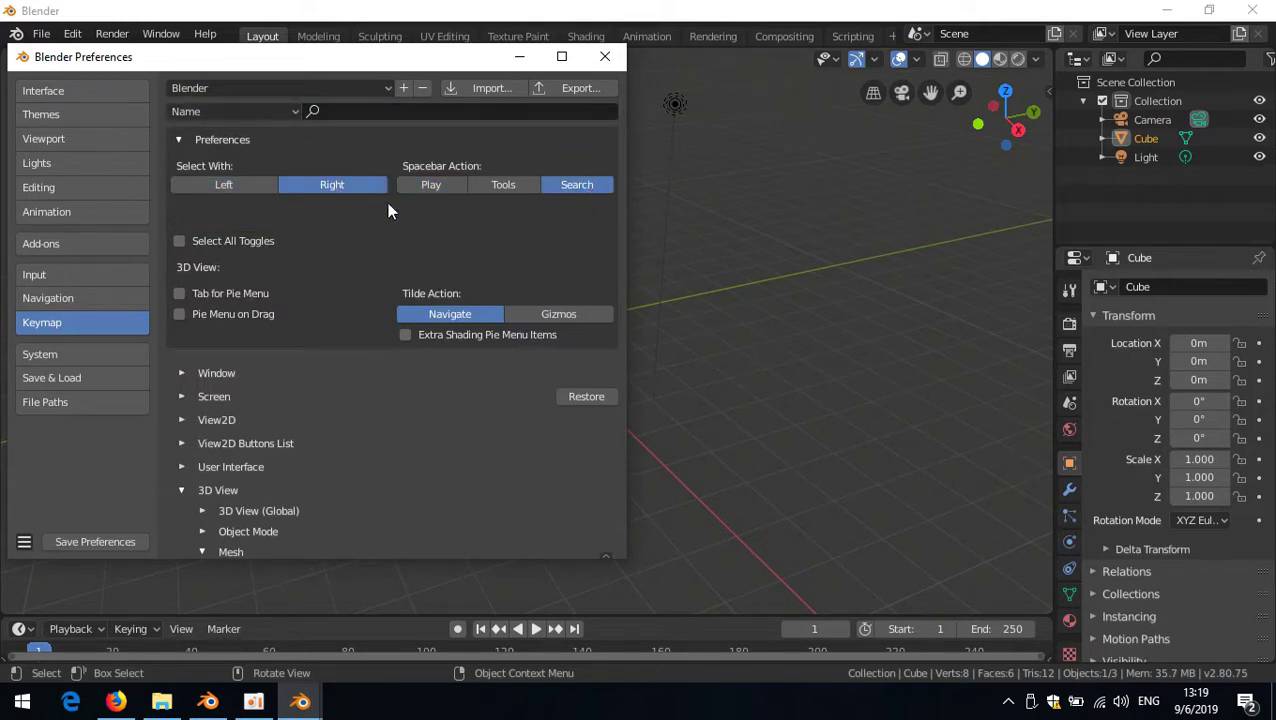
left_click(294, 87)
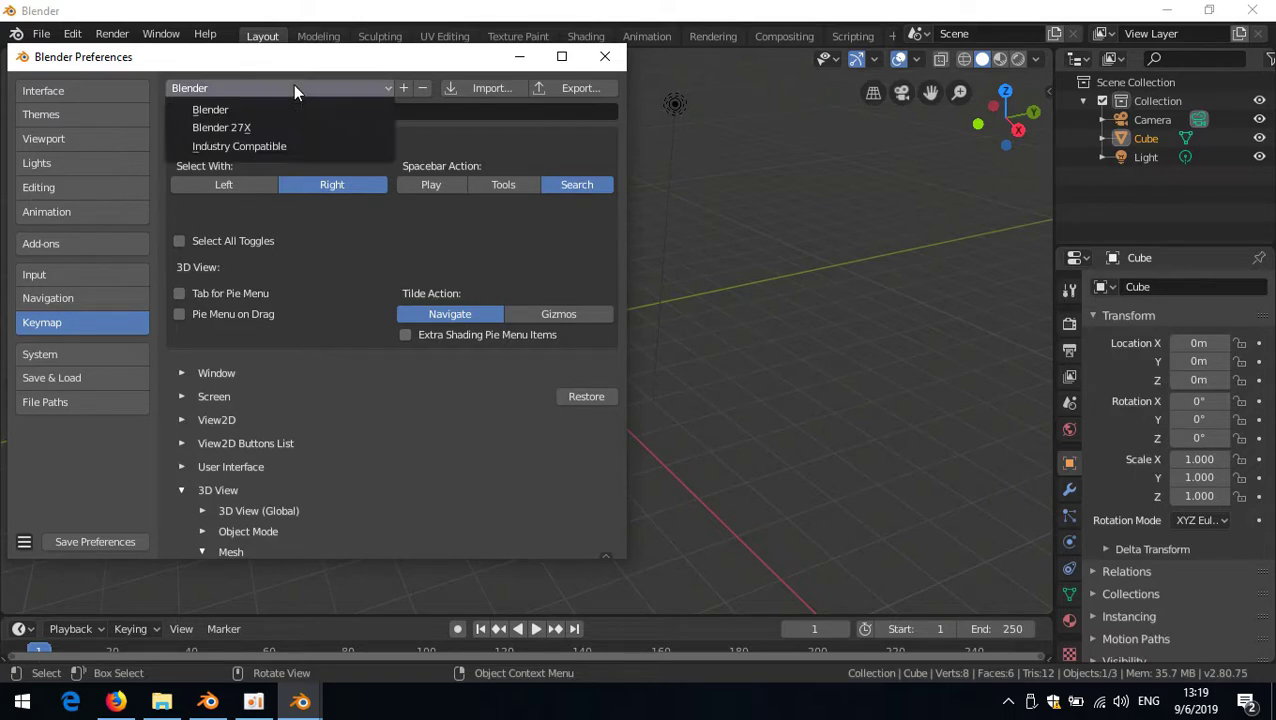
left_click(247, 128)
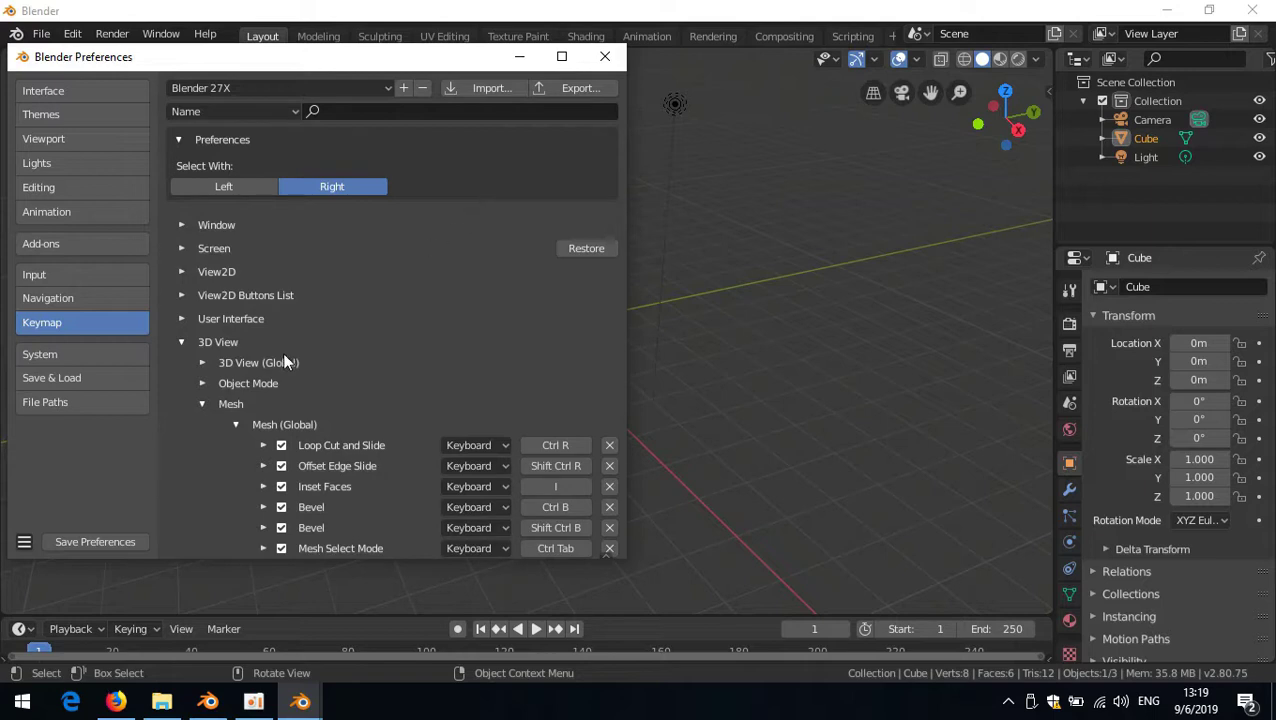
- Save the preferences and close the Preferences window
left_click(109, 541)
left_click_drag(400, 60, 626, 53)
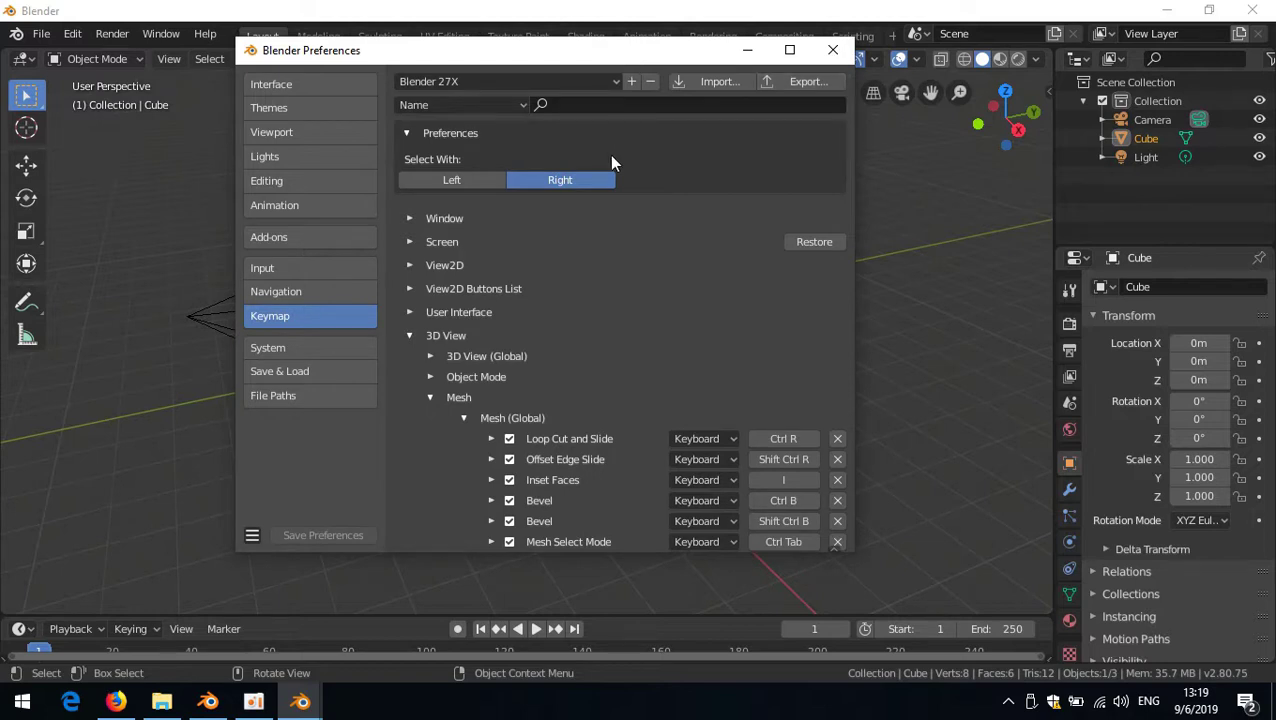
left_click(834, 52)
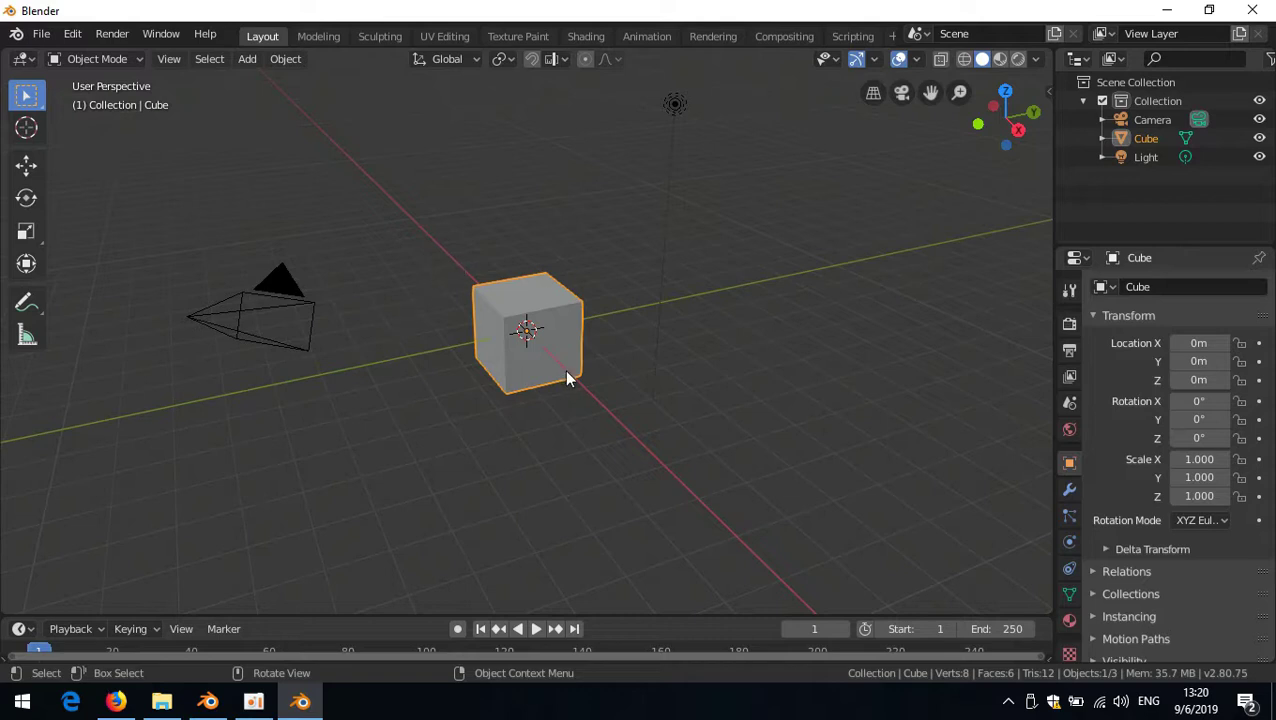
- Put the cube into Edit Mode with Tab and bring up its vertex context menu
key("Tab")
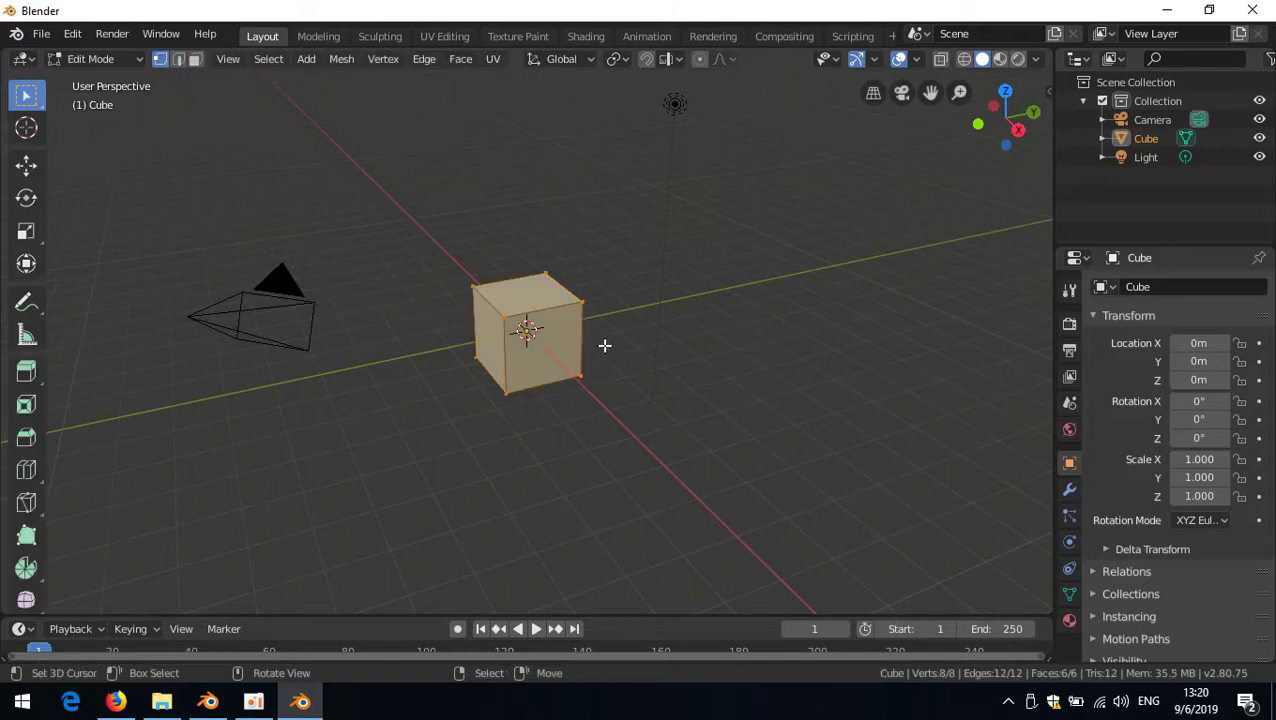
key("ctrl+z")
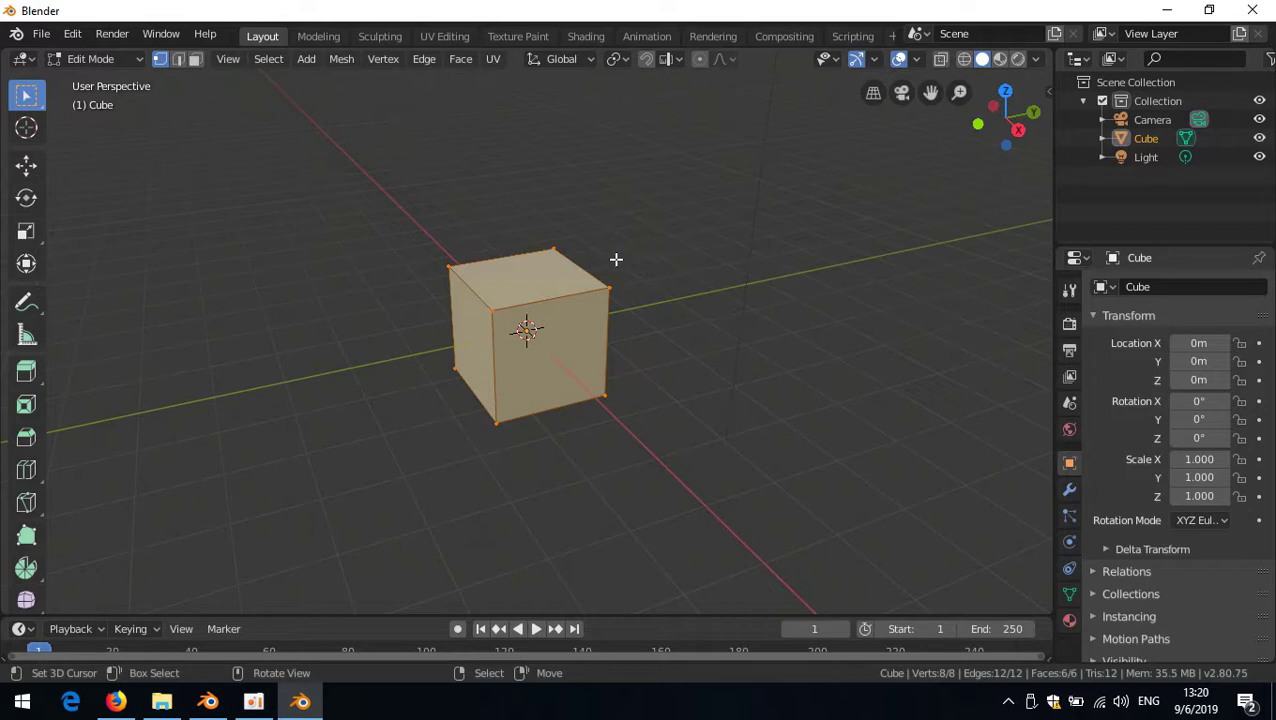
right_click(305, 136)
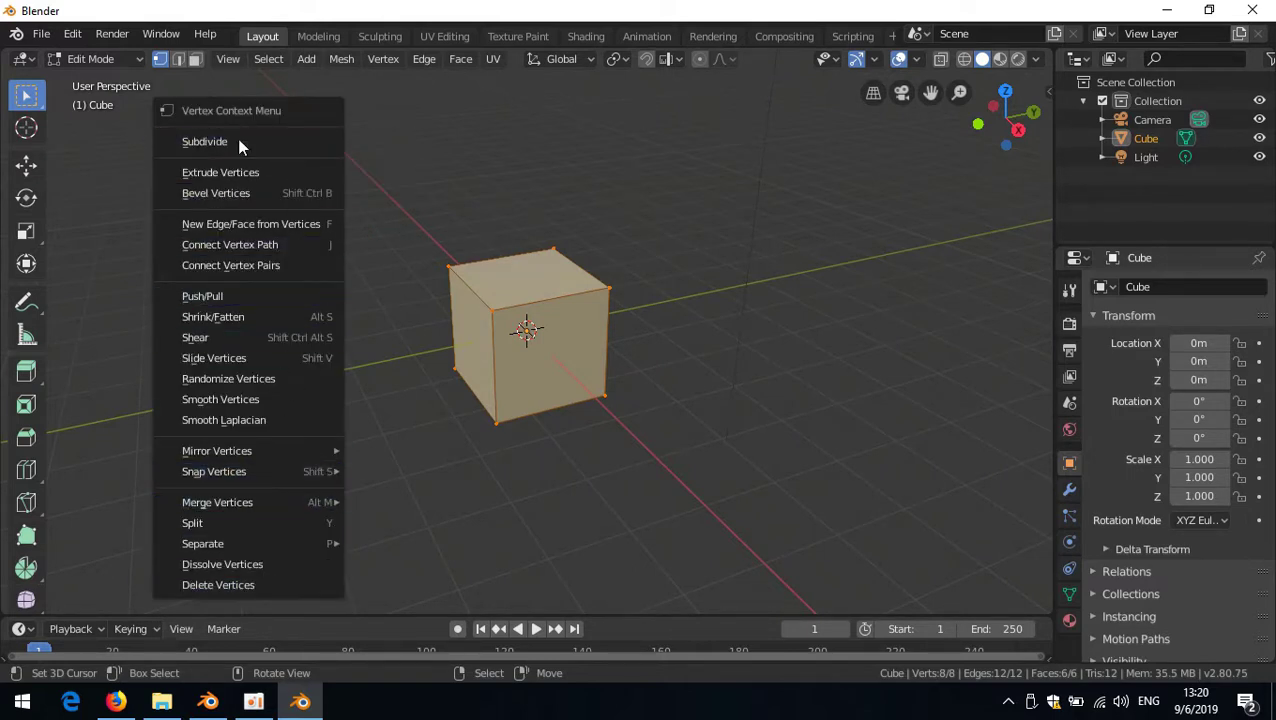
right_click(359, 197)
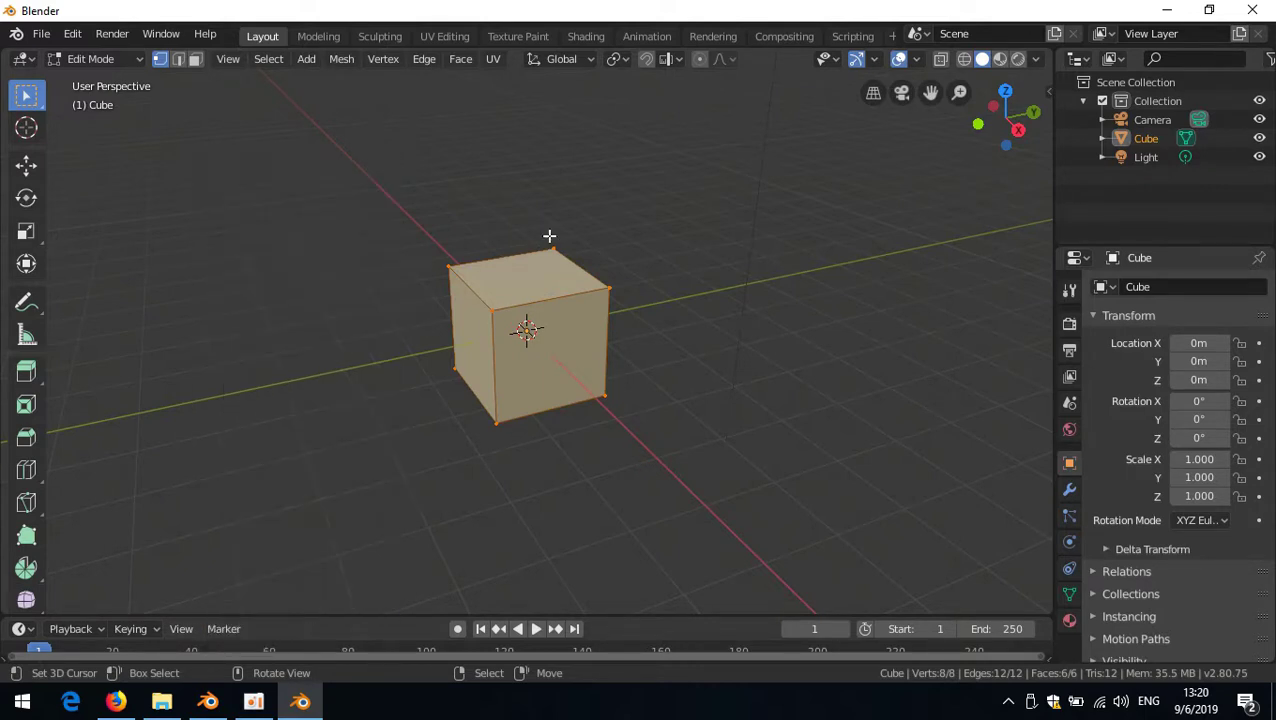
key("ctrl+f")
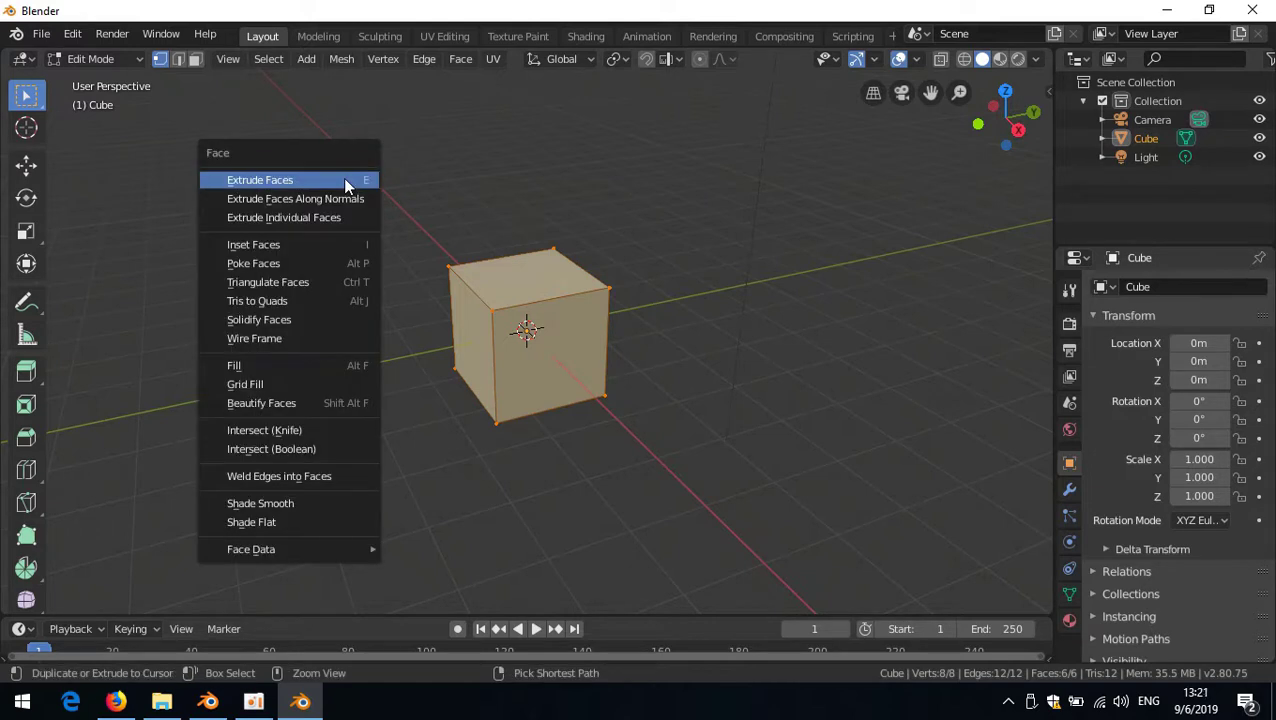
key("Escape")
key("ctrl+e")
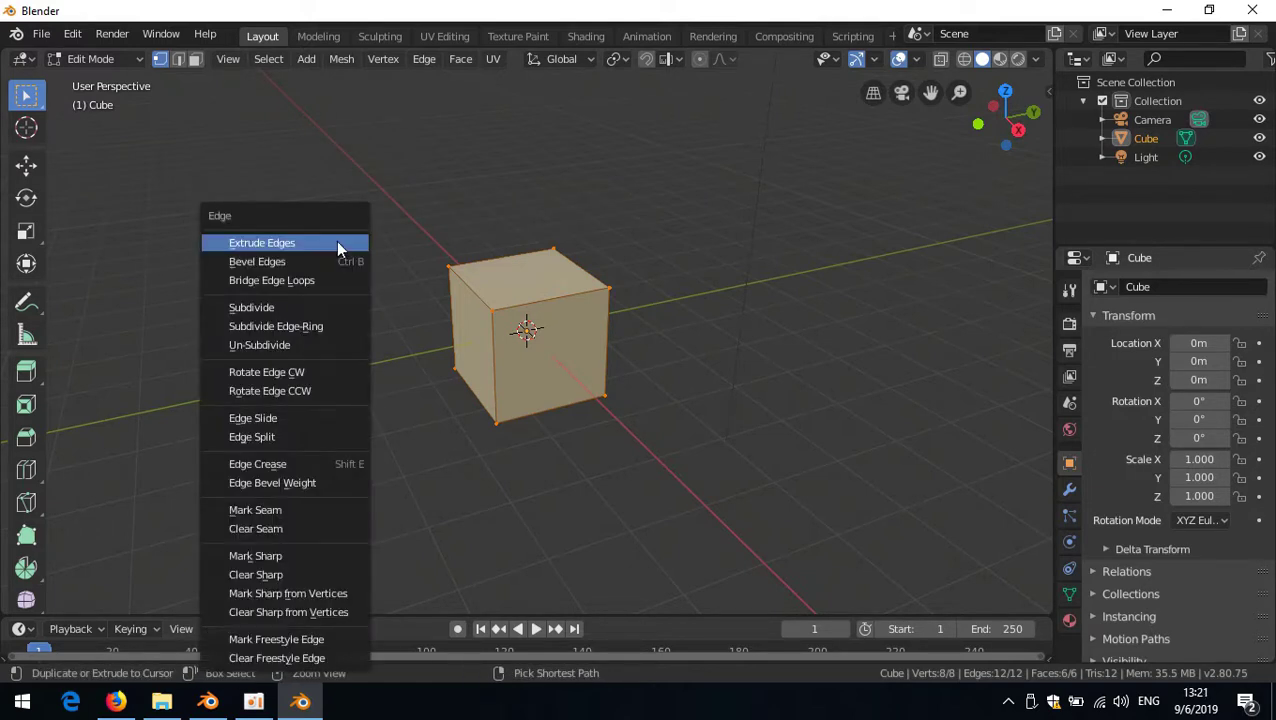
key("ctrl+v")
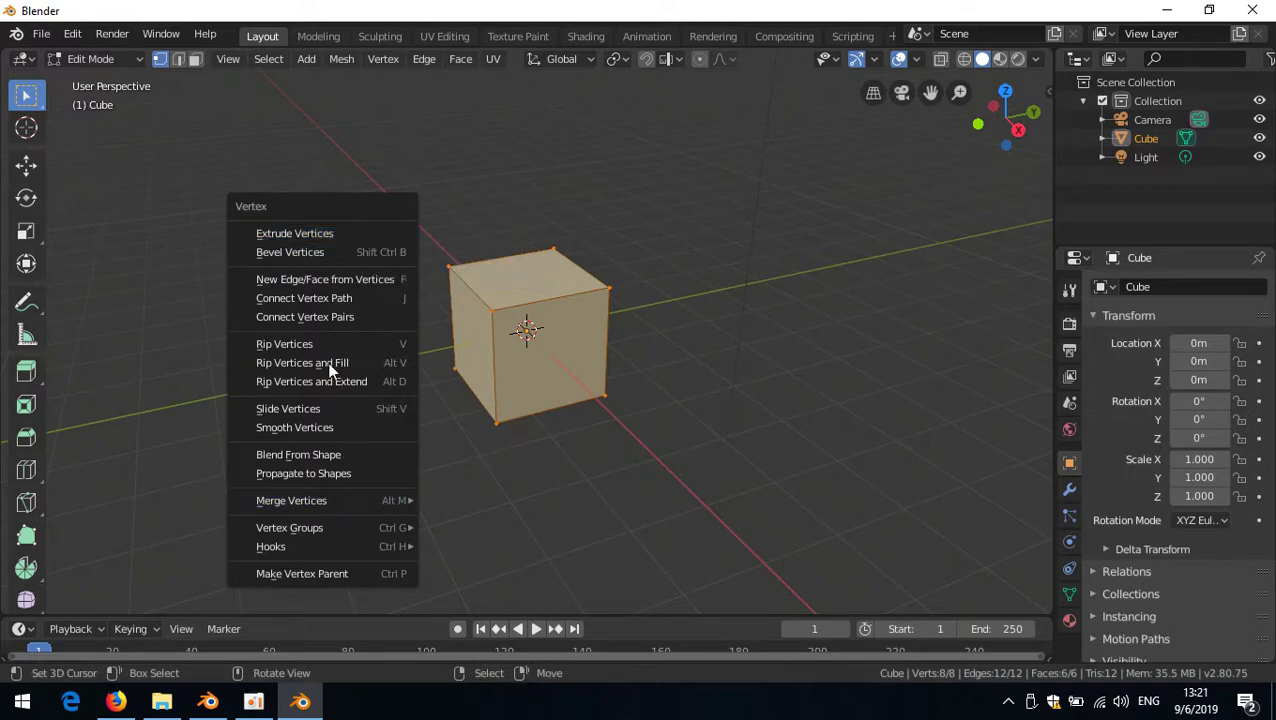
mouse_move(341, 501)
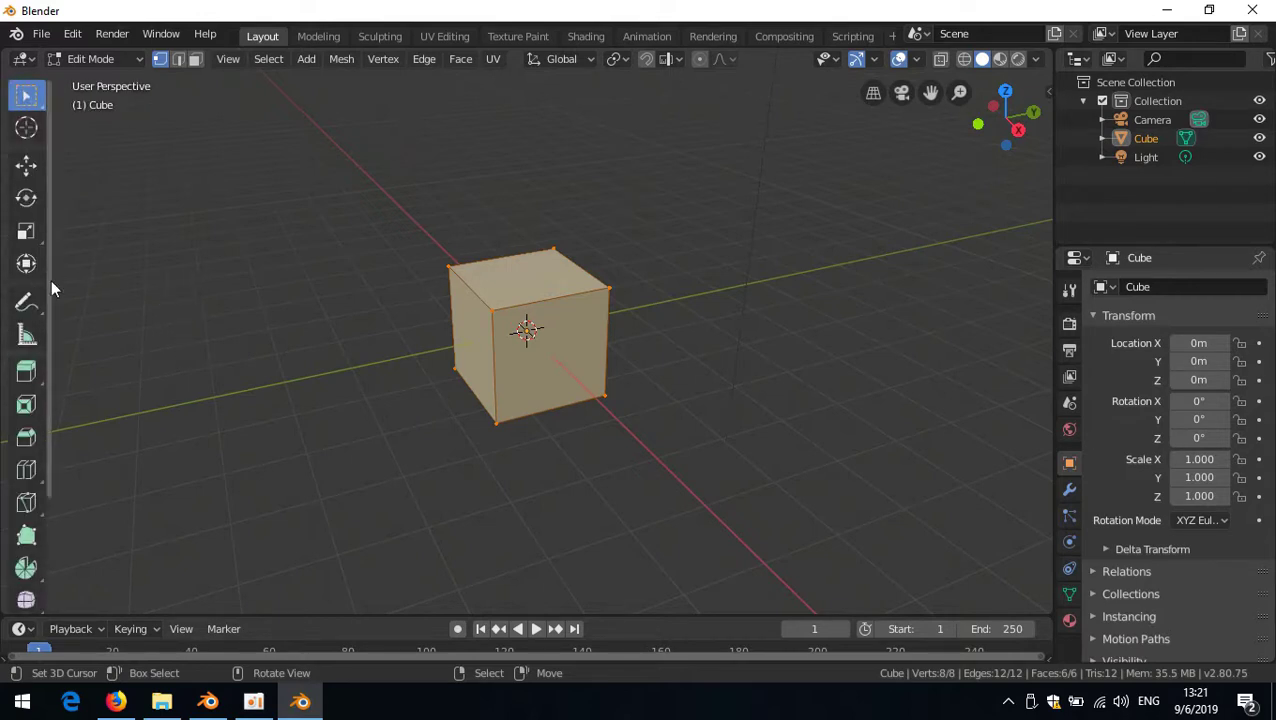
- Widen the toolbar to show tool names, then narrow it to a two-column icon grid
left_click_drag(51, 279, 151, 276)
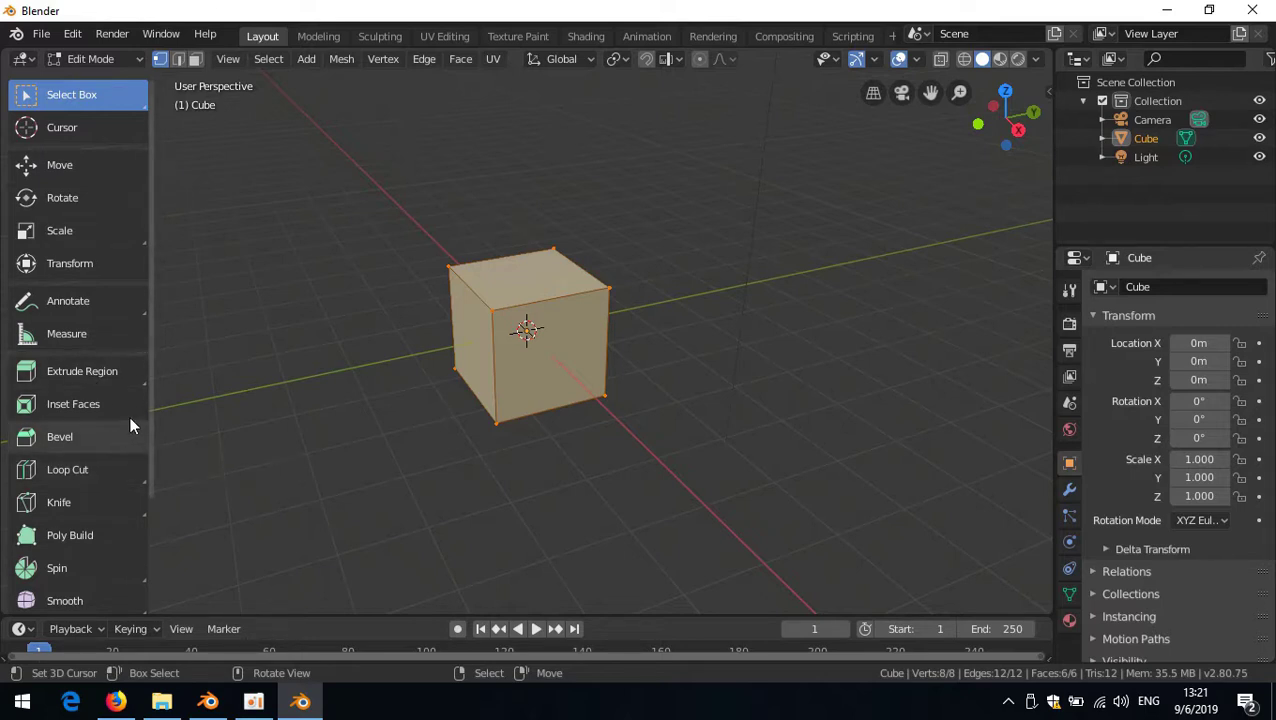
left_click_drag(154, 330, 100, 336)
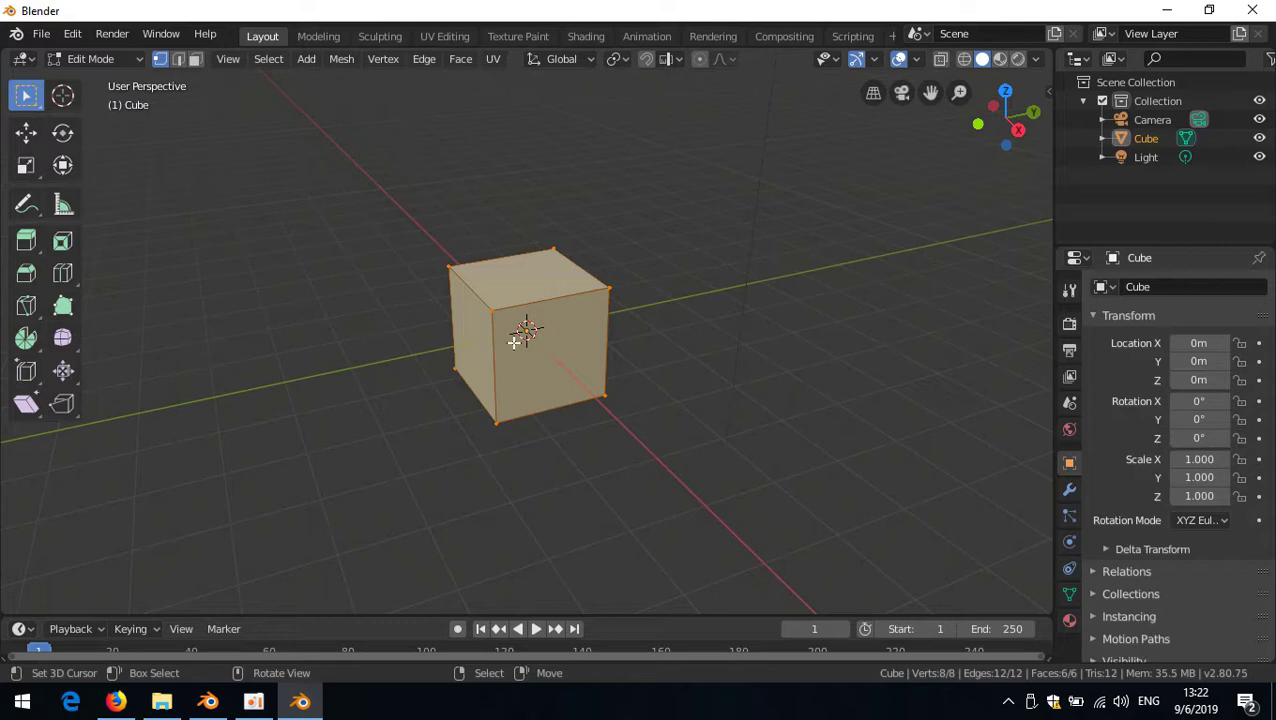
- In front view, select the cube's top-left vertex and snap the 3D cursor to it
key("KP_1")
left_click(469, 273)
key("shift+s")
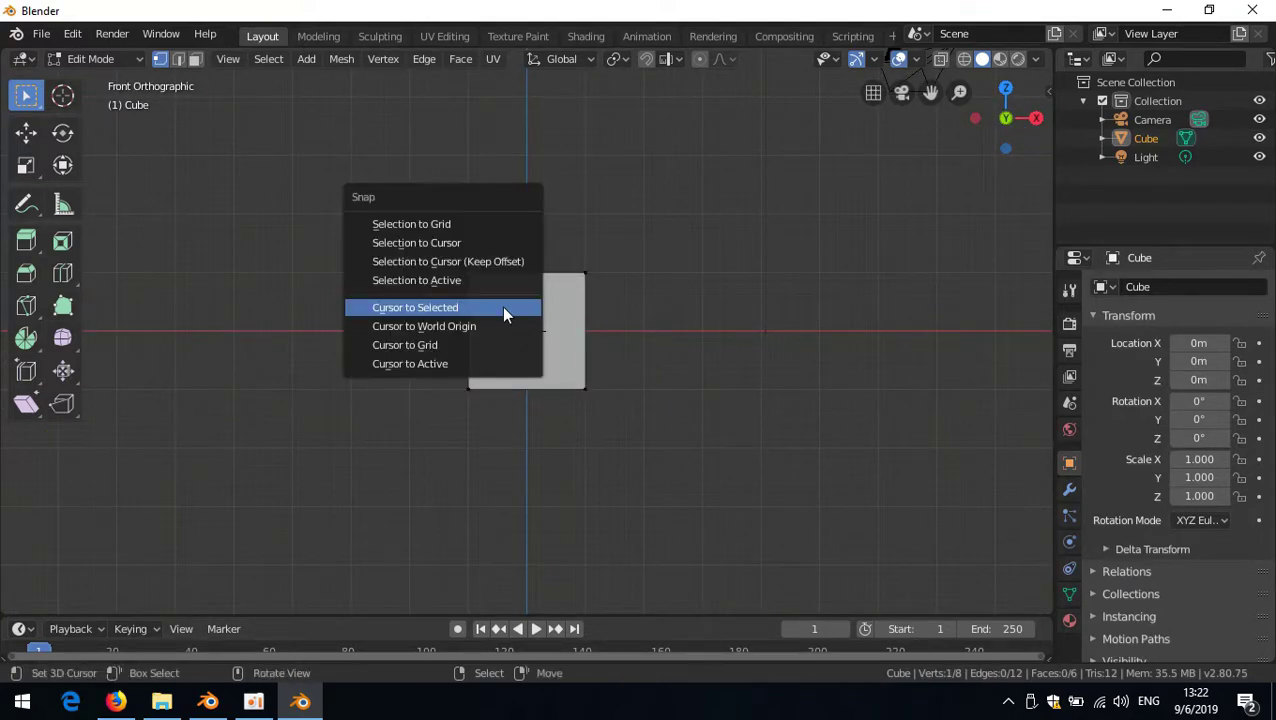
left_click(500, 308)
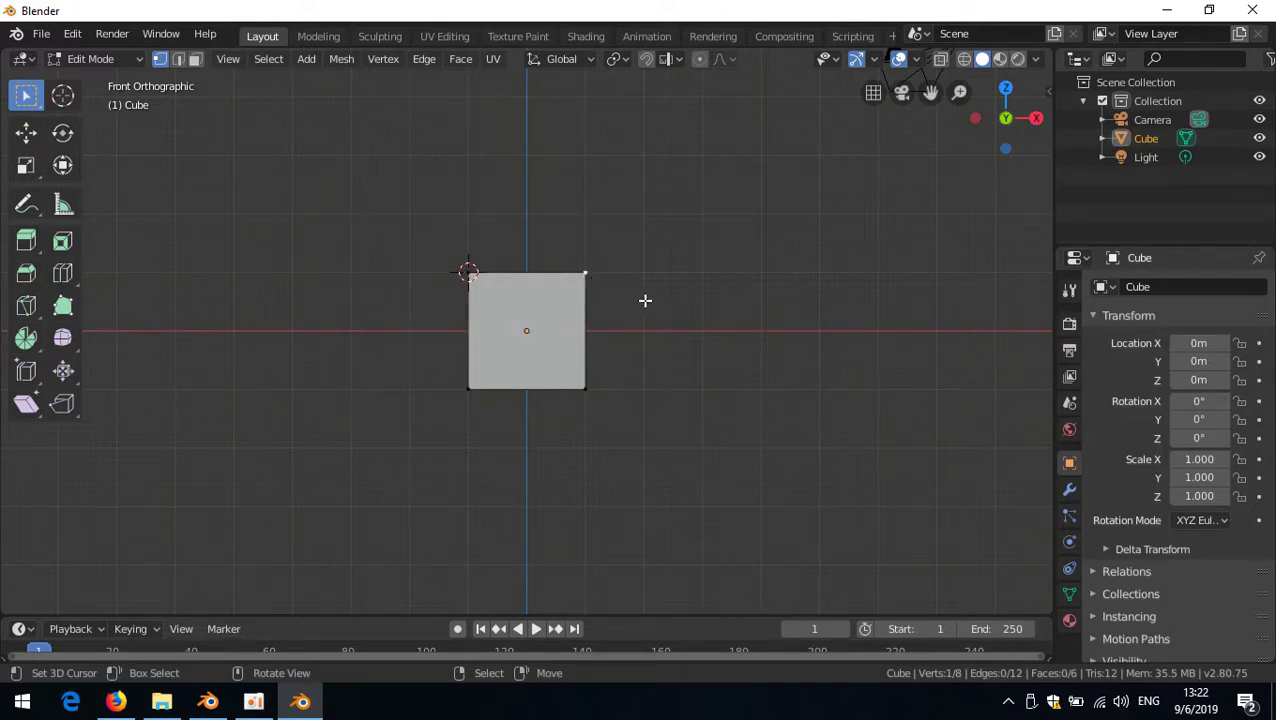
- Spin the vertex around the cursor with Angle 90 and 6 steps
key("alt+r")
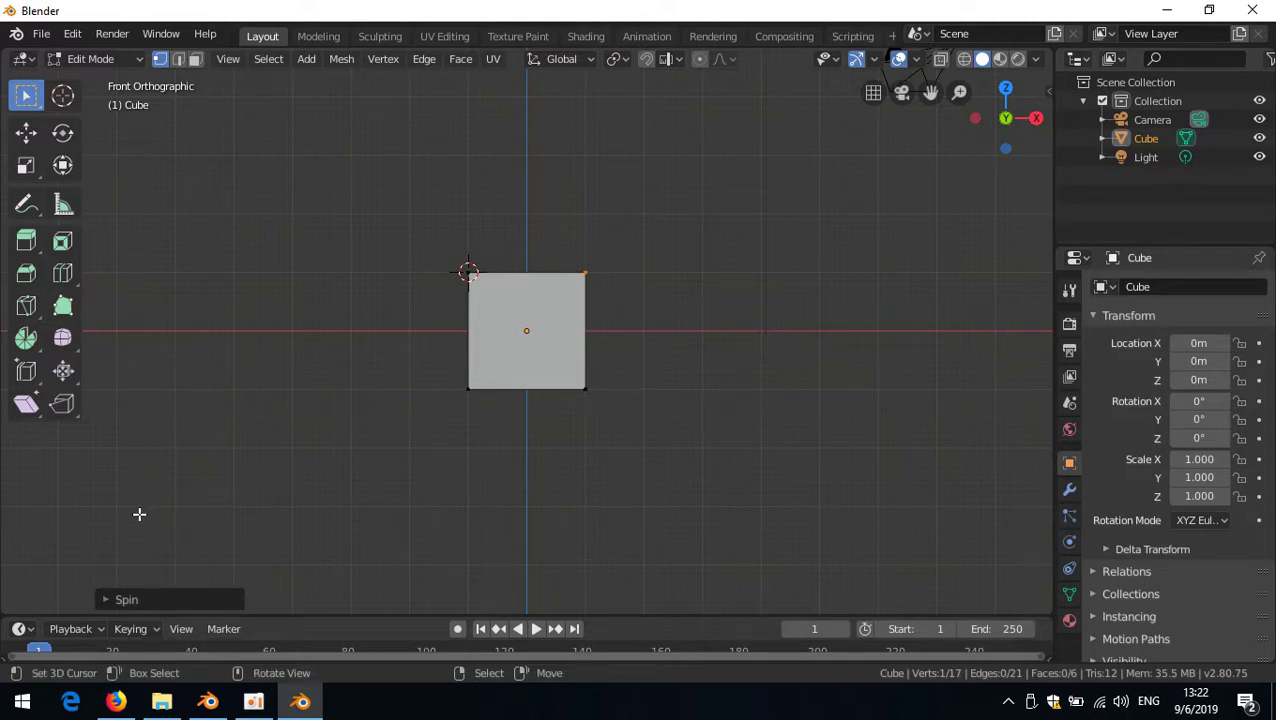
left_click(107, 599)
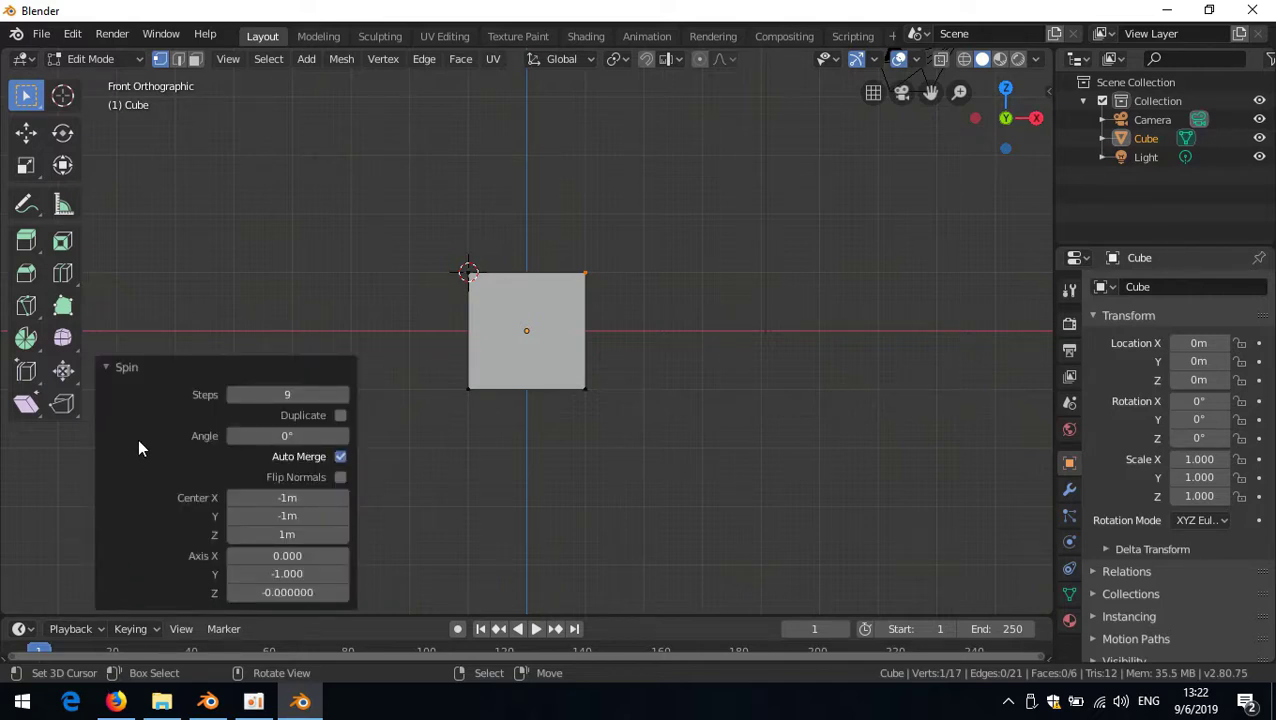
left_click(305, 436)
type("90")
key("Return")
left_click(305, 394)
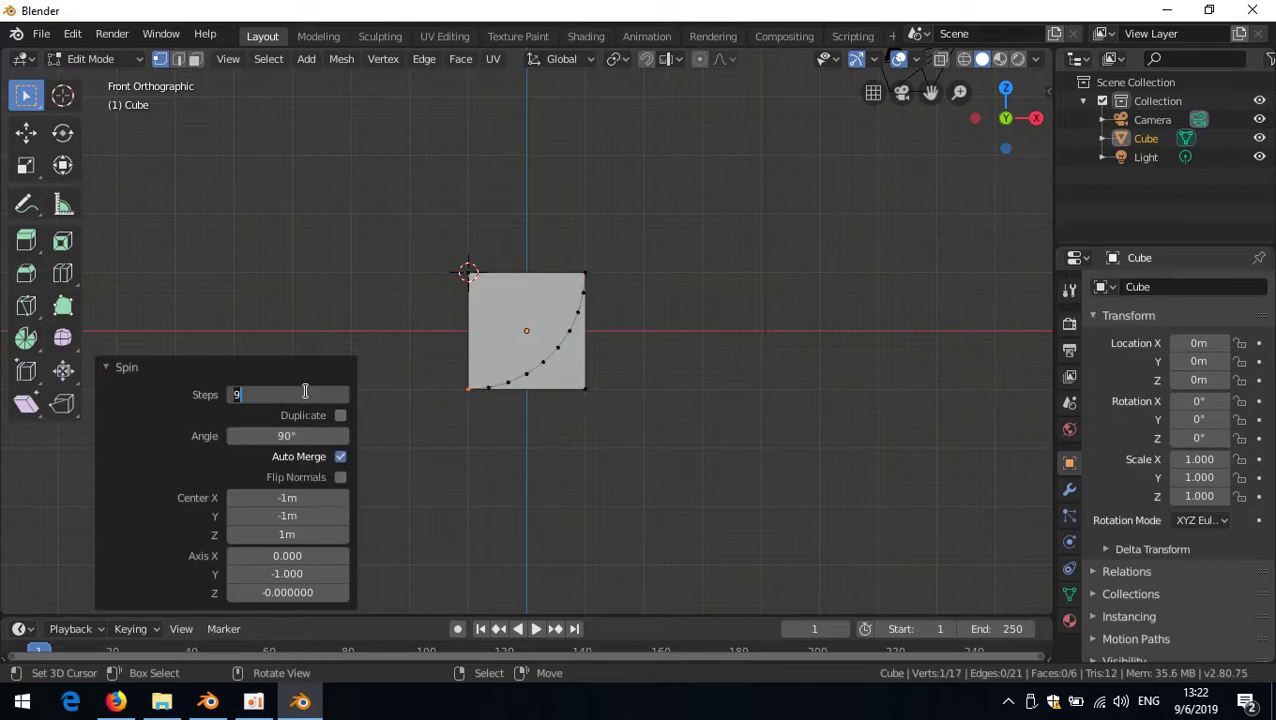
key("Return")
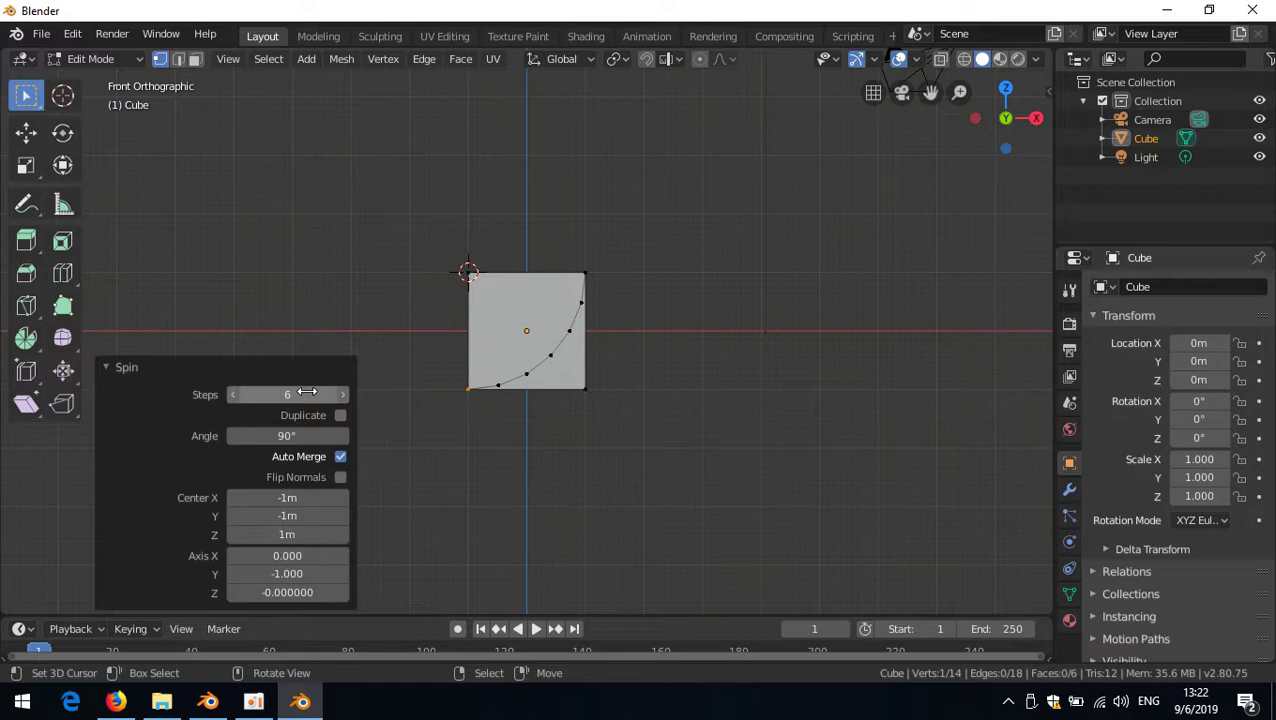
left_click(640, 474)
scroll(584, 496, "up", 4)
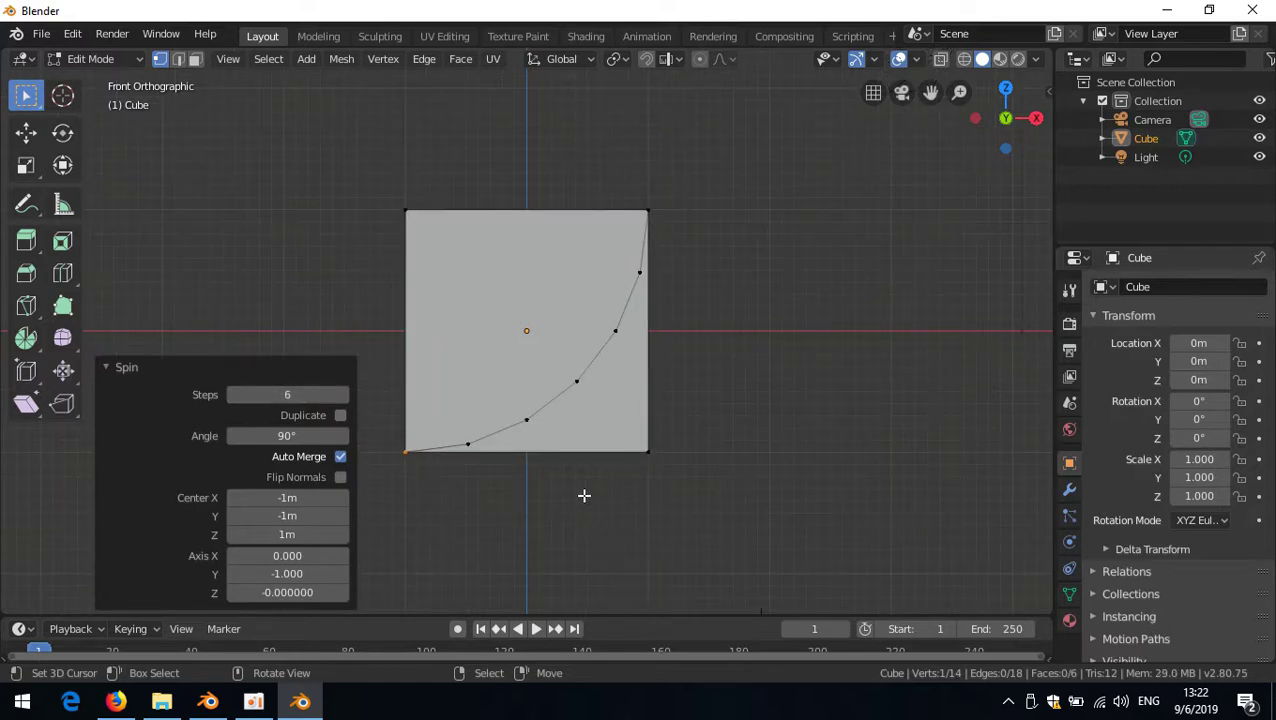
scroll(530, 485, "down", 2)
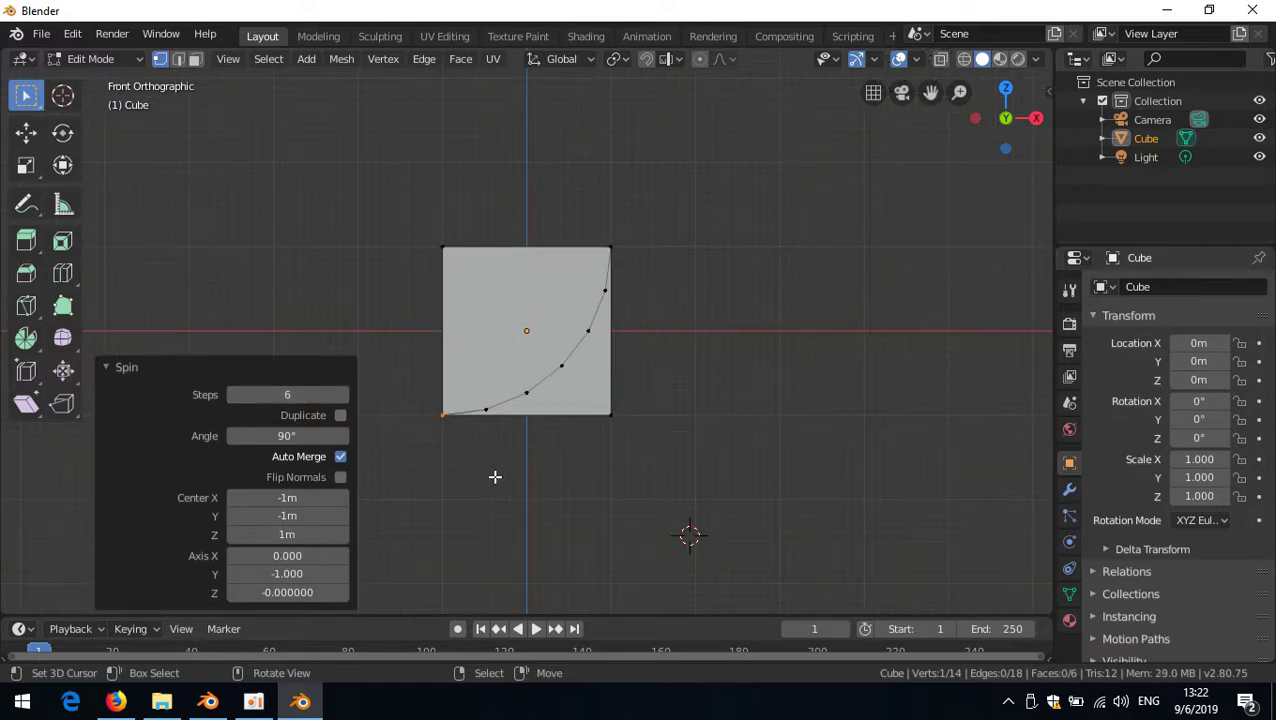
left_click(110, 368)
- Snap the 3D cursor to the bottom-left vertex and repeat the spin with Shift+R
key("shift+s")
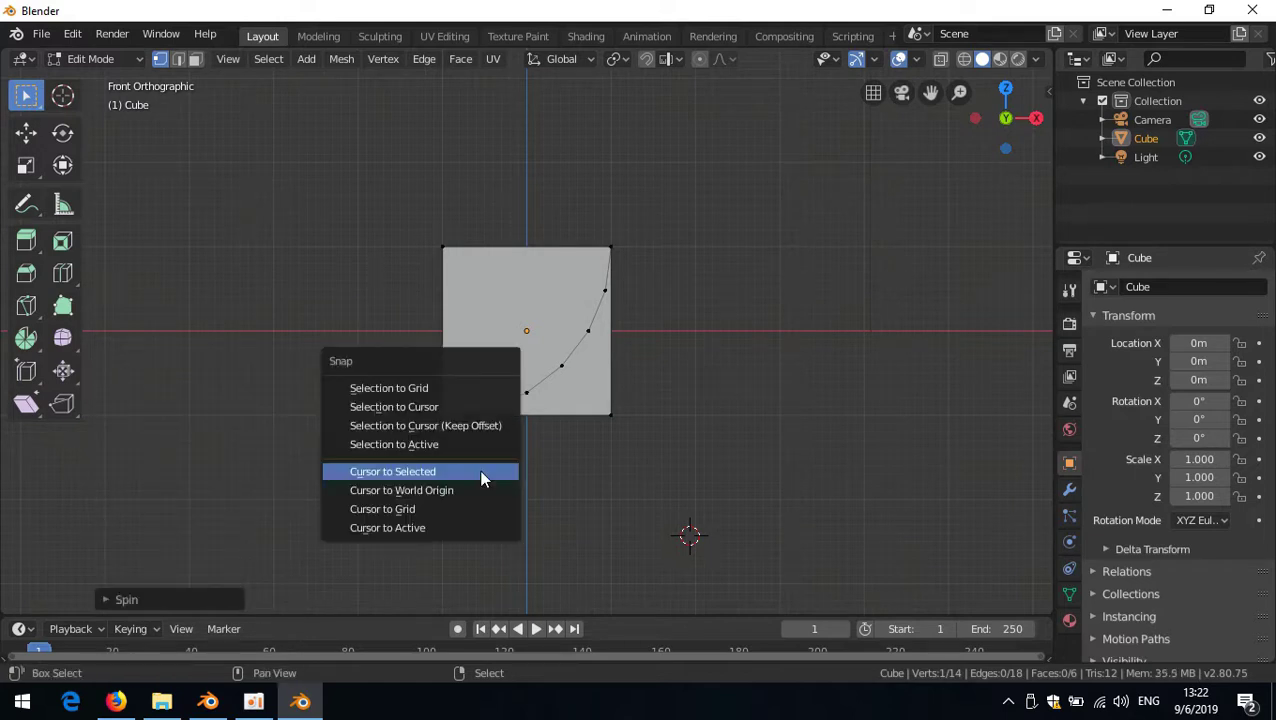
left_click(481, 478)
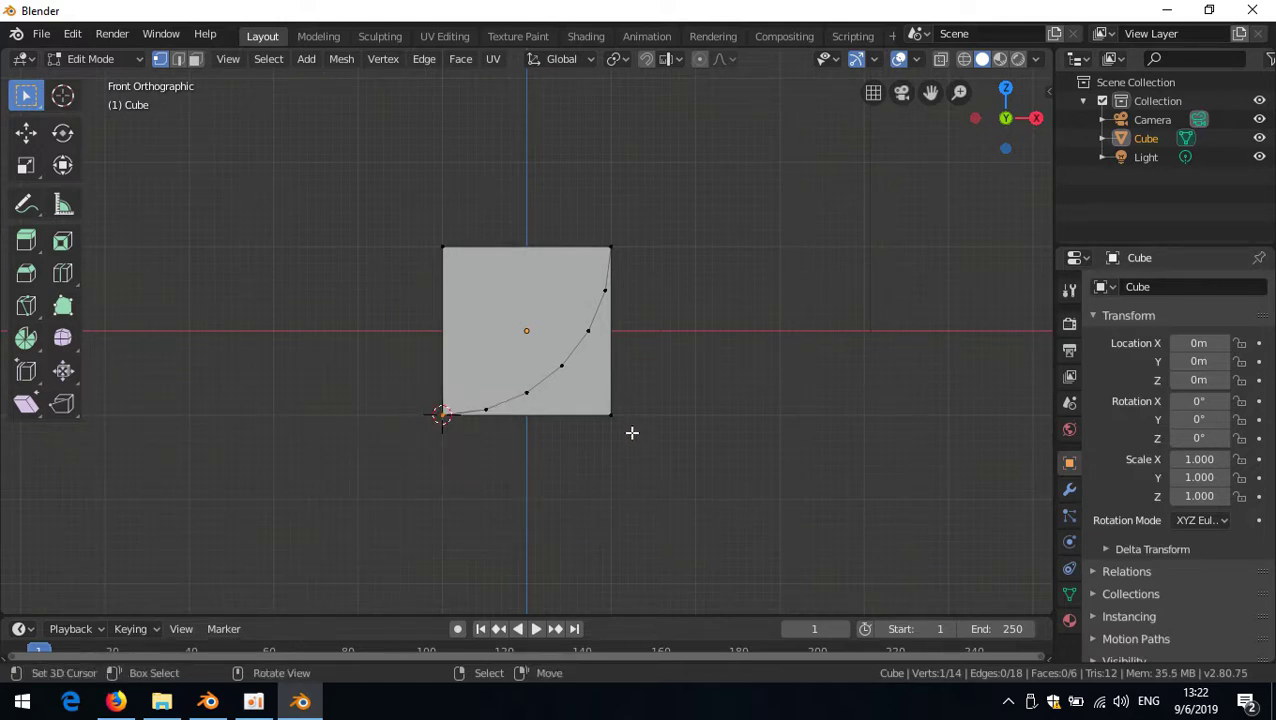
middle_click(607, 450, "alt")
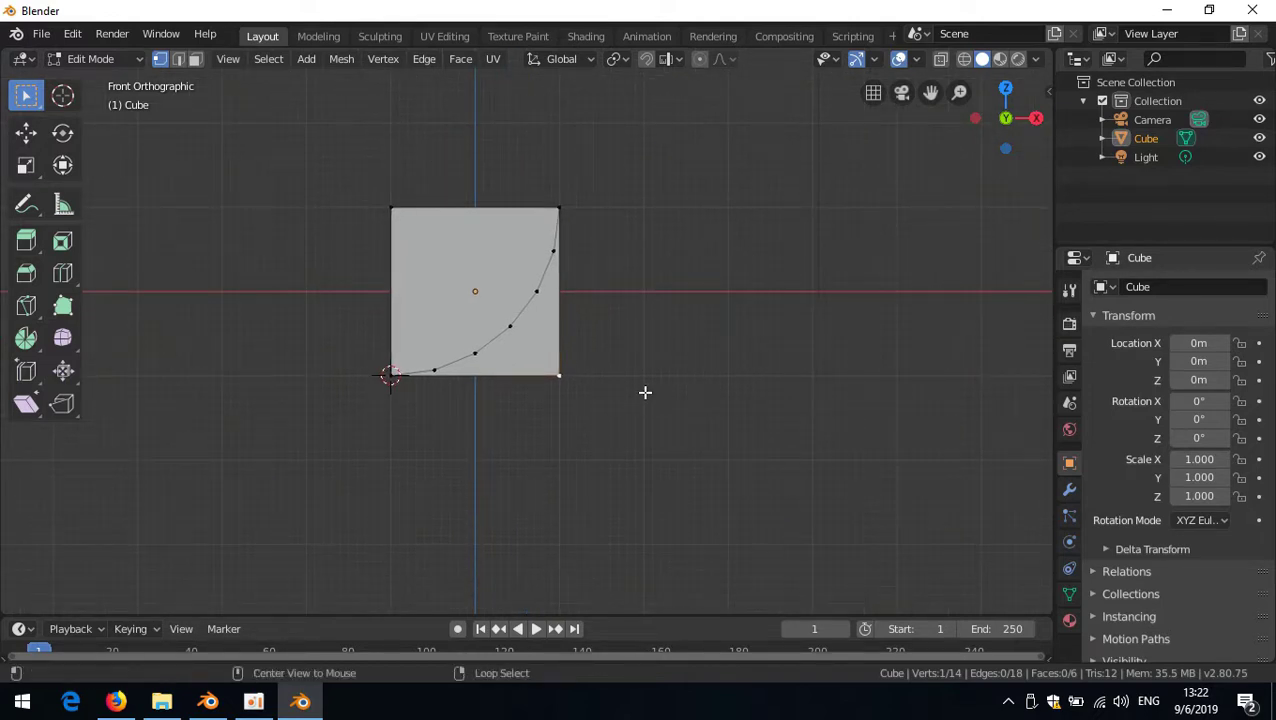
key("shift+r")
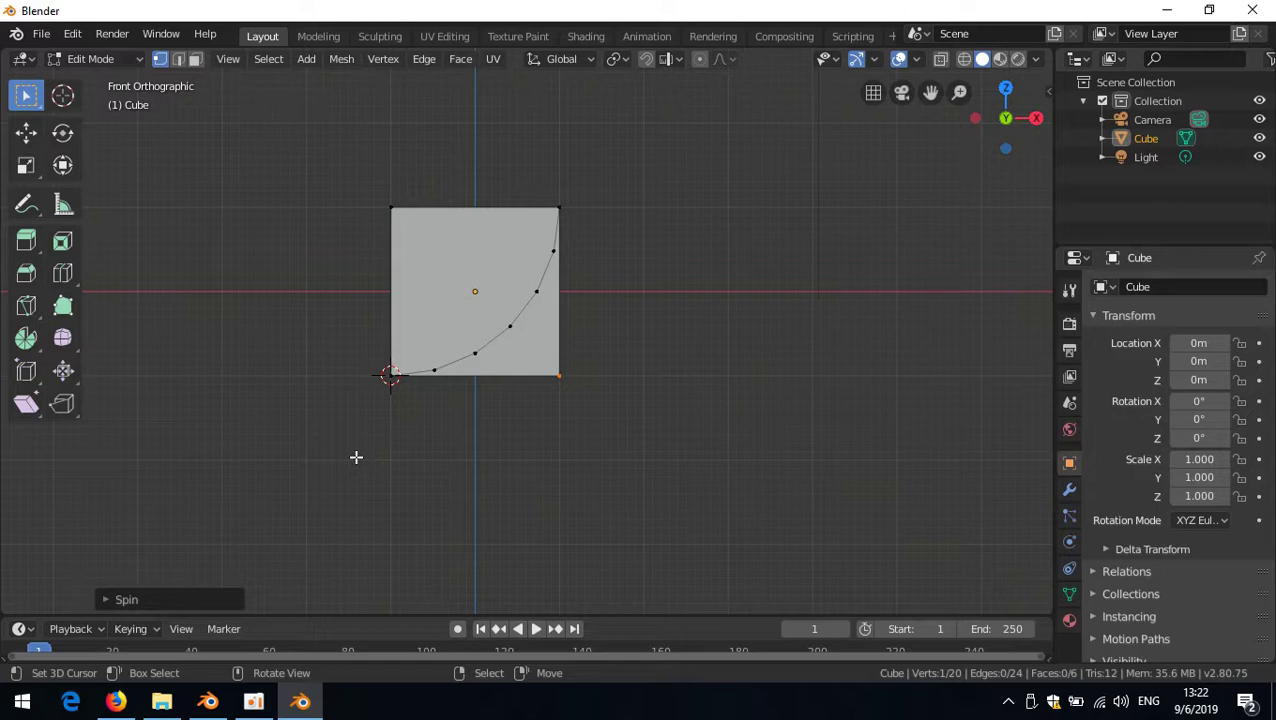
- In Blender 2.79, reload the start-up scene and enter Edit Mode on the cube
left_click(207, 701)
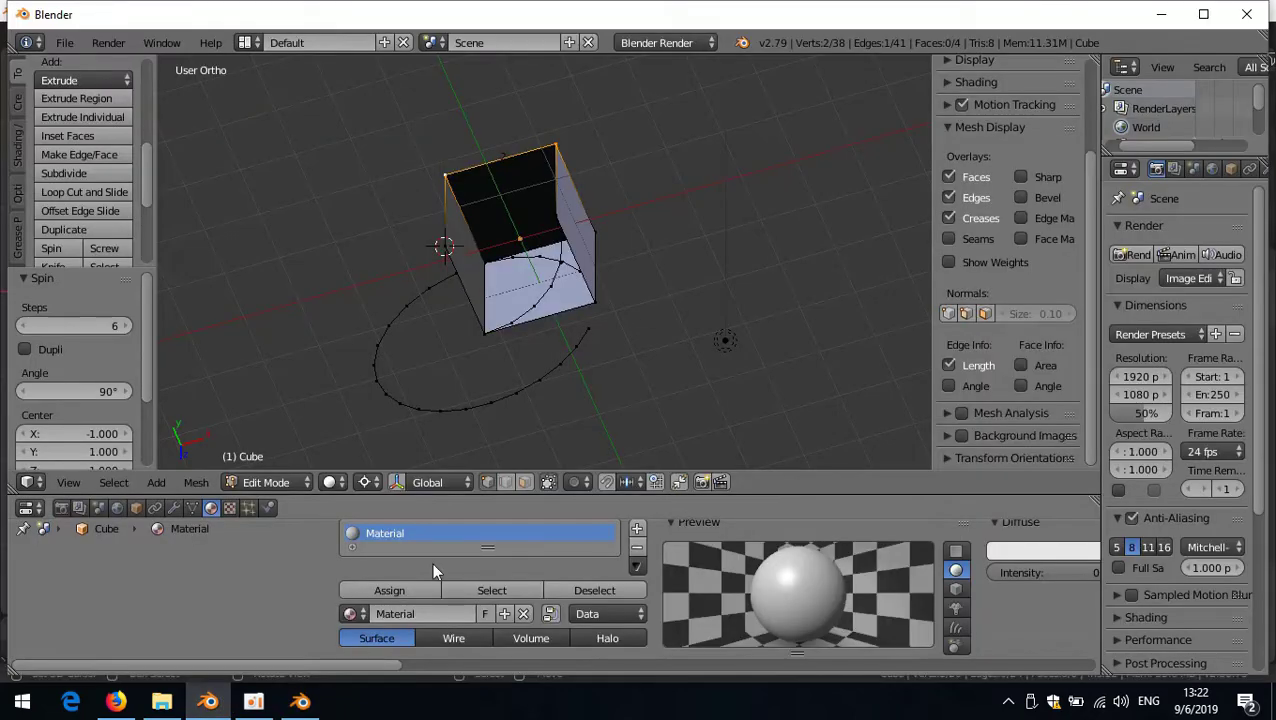
left_click(62, 42)
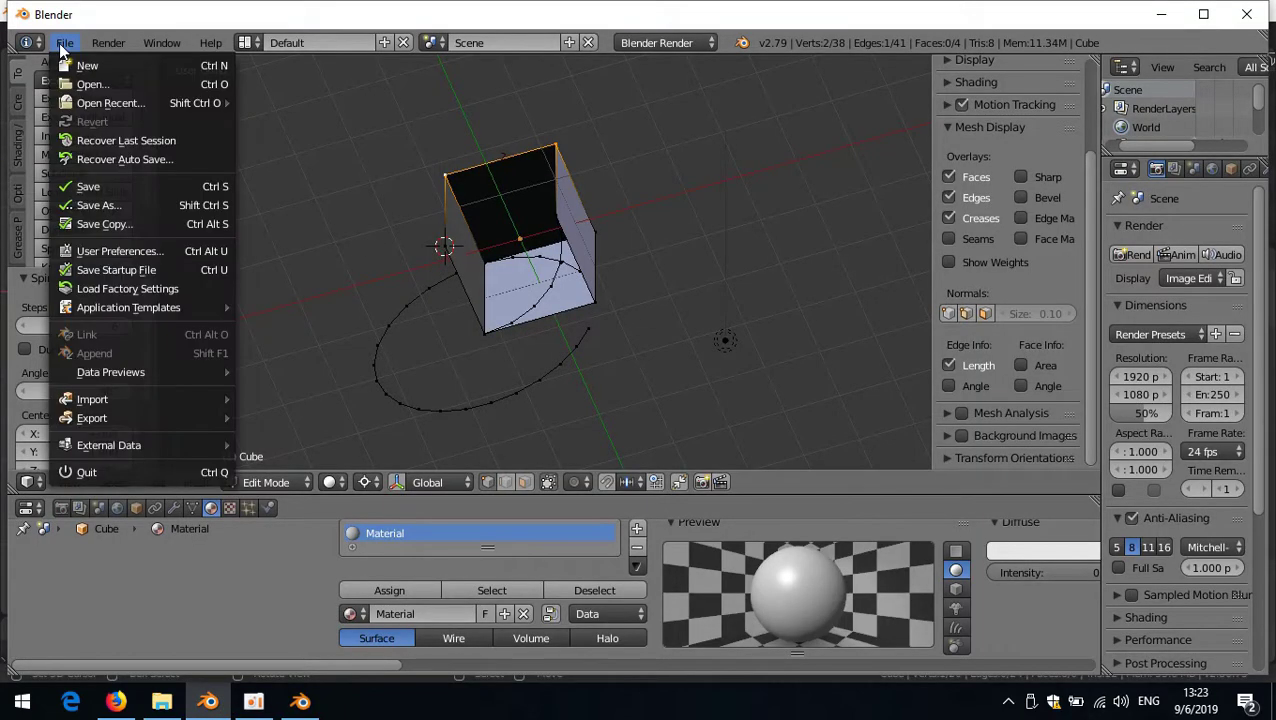
left_click(73, 63)
left_click(76, 82)
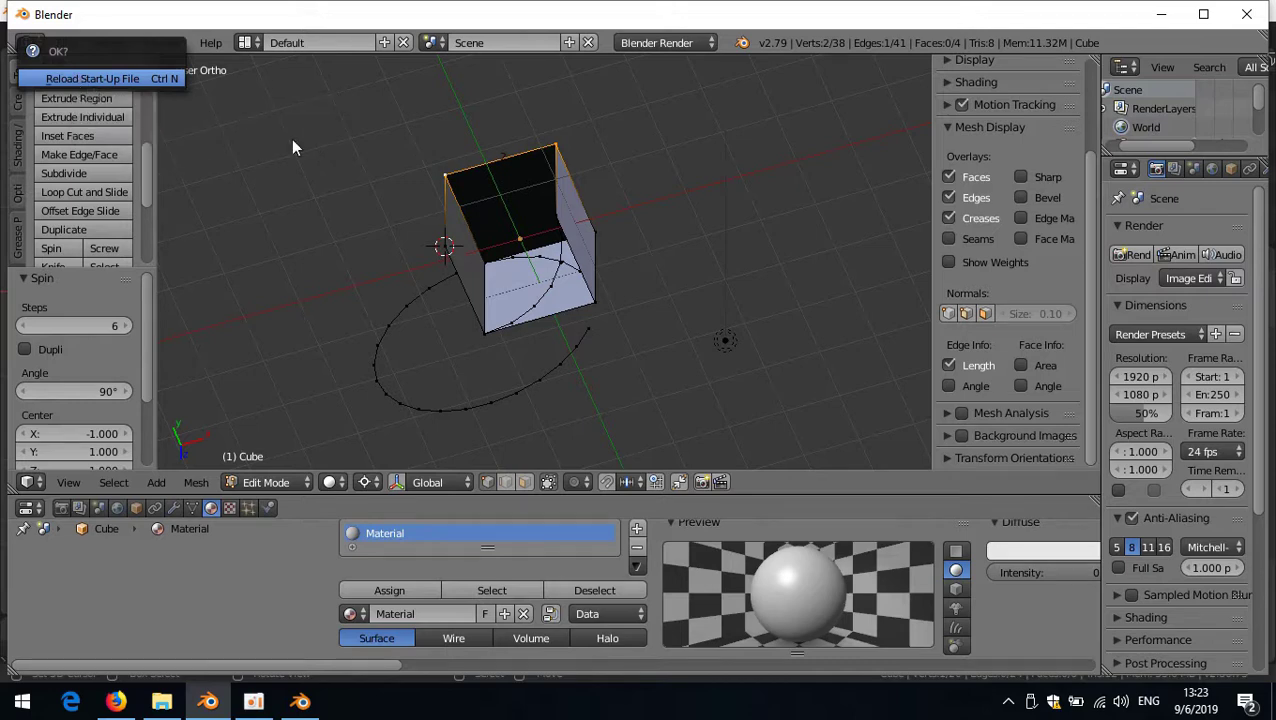
key("Tab")
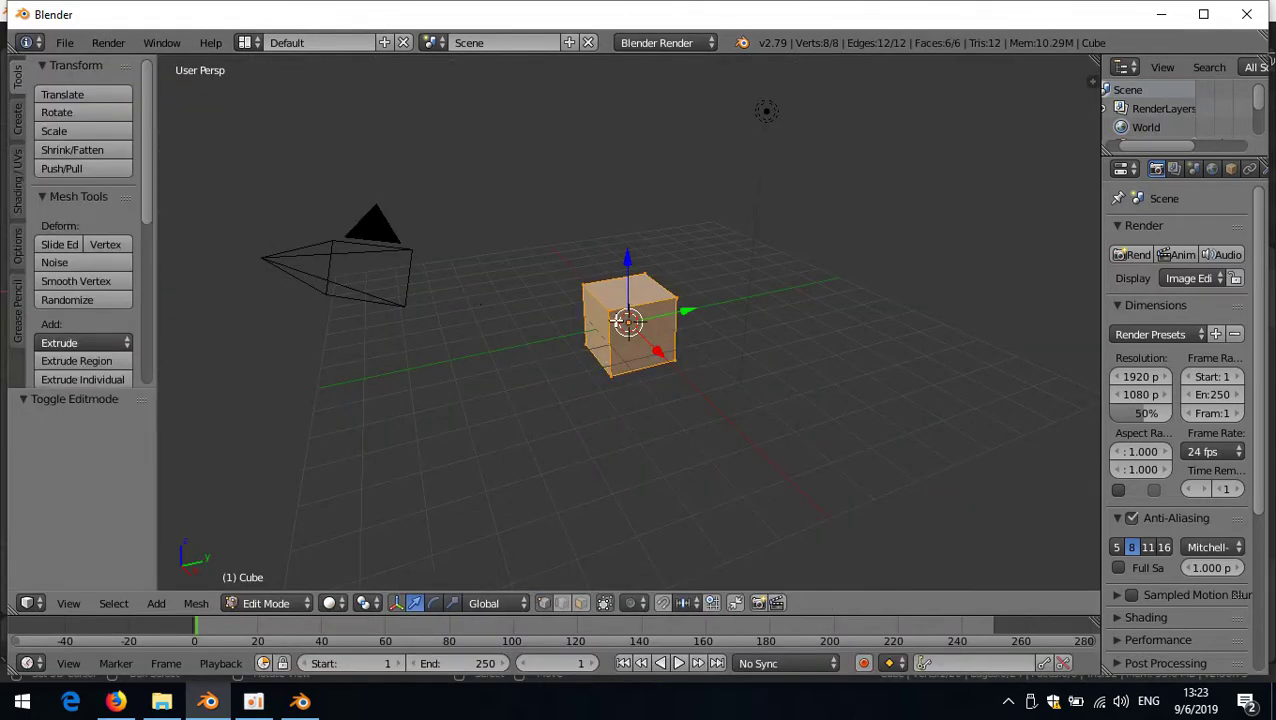
- Snap the 3D cursor to a corner vertex and pivot around the 3D cursor in front view
right_click(606, 312)
key("shift+s")
left_click(578, 383)
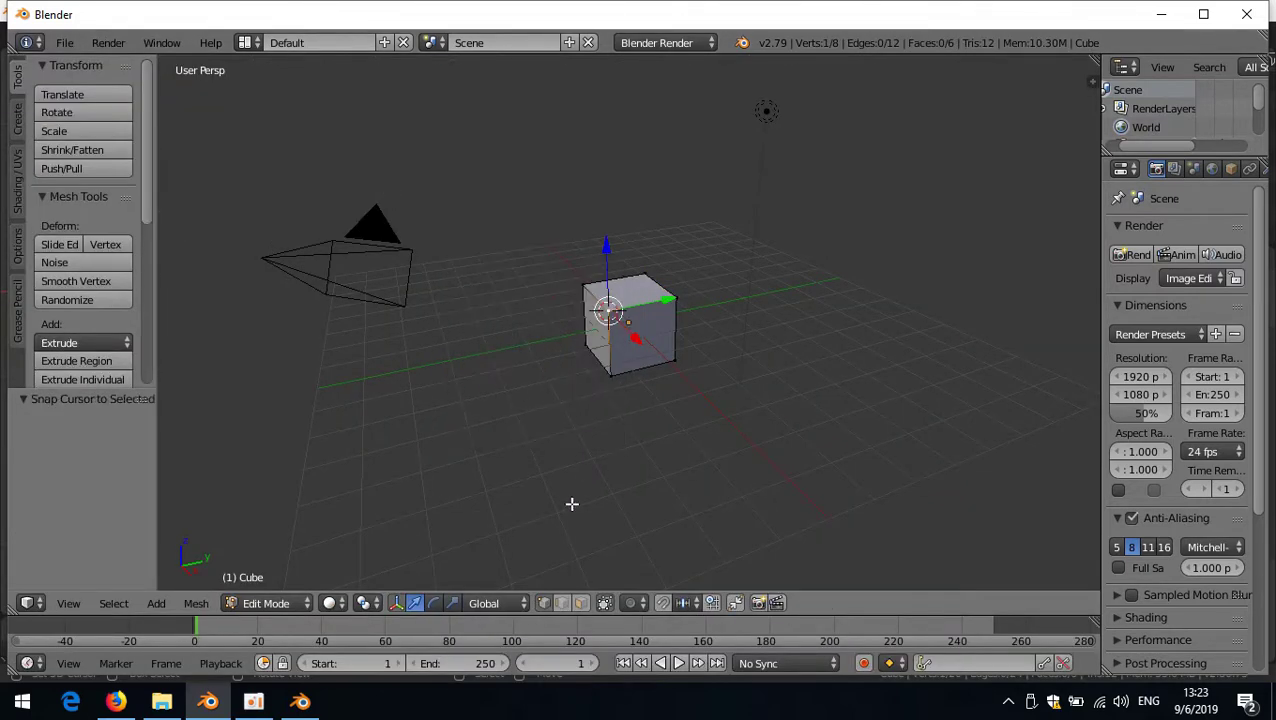
left_click(397, 603)
left_click(368, 603)
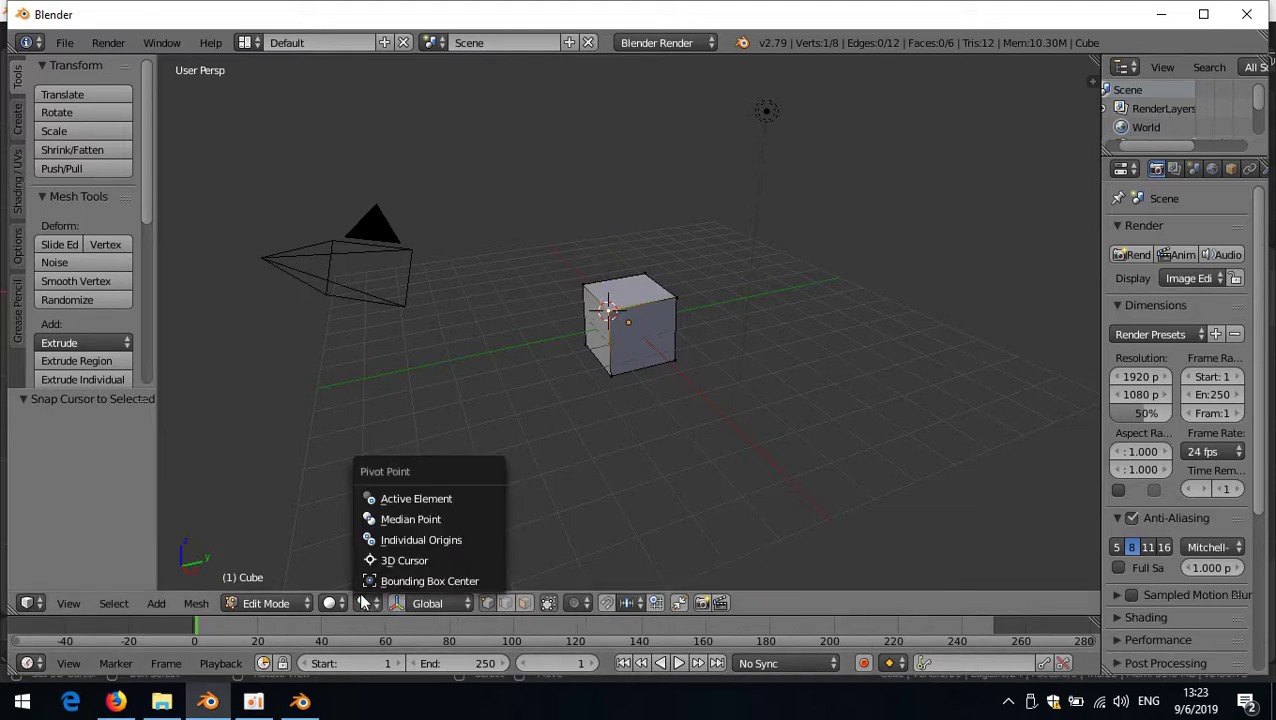
left_click(393, 561)
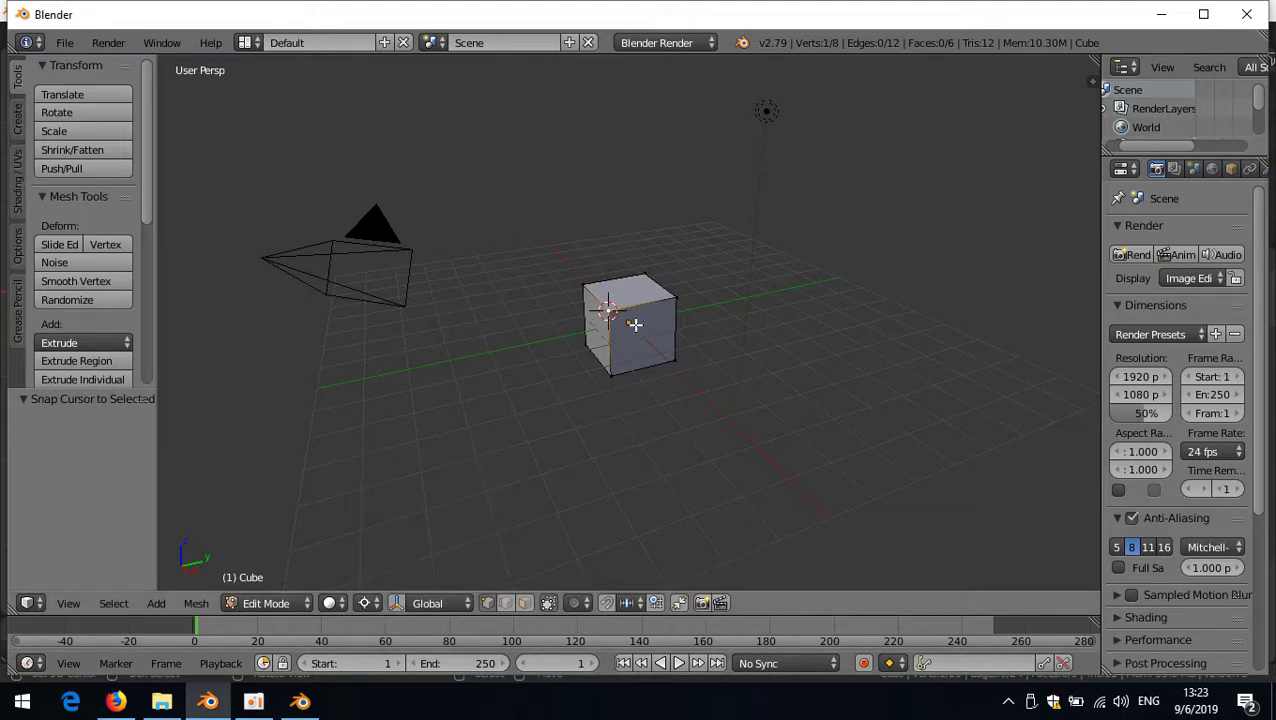
key("KP_1")
scroll(630, 328, "up", 5)
key("shift+s")
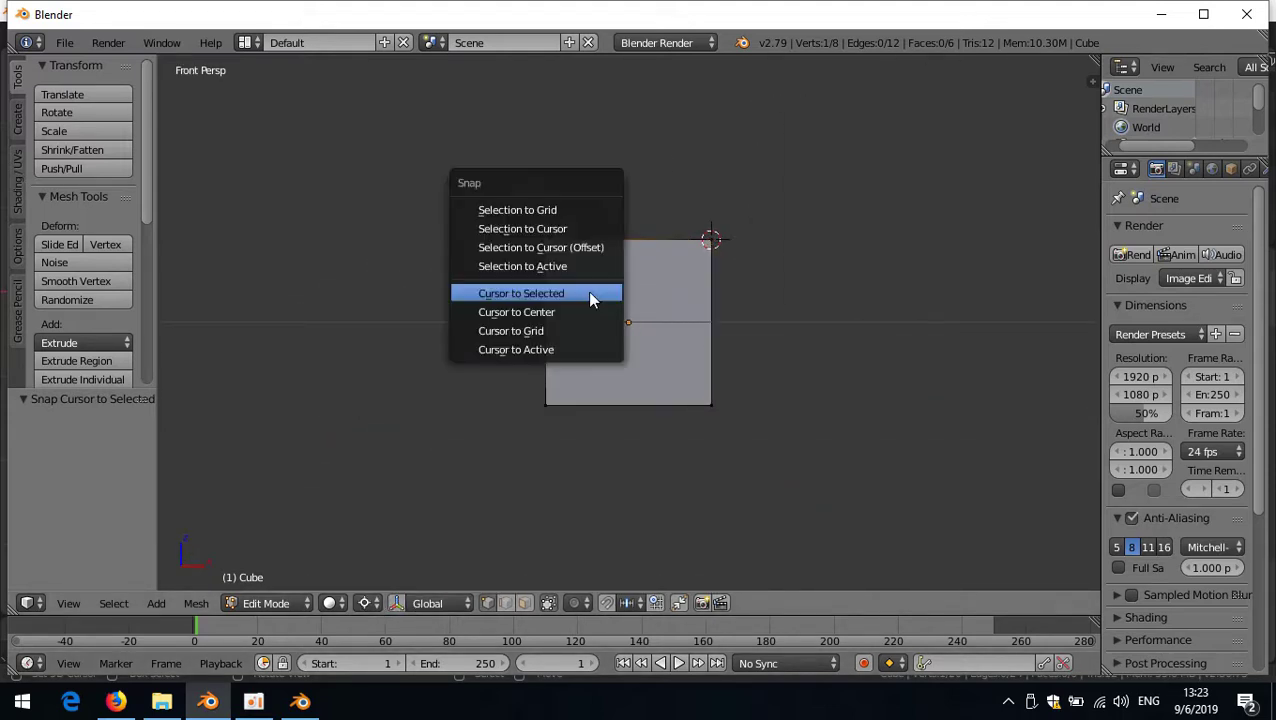
left_click(590, 300)
- Spin the corner vertex into a 45° arc with 3 steps
key("alt+r")
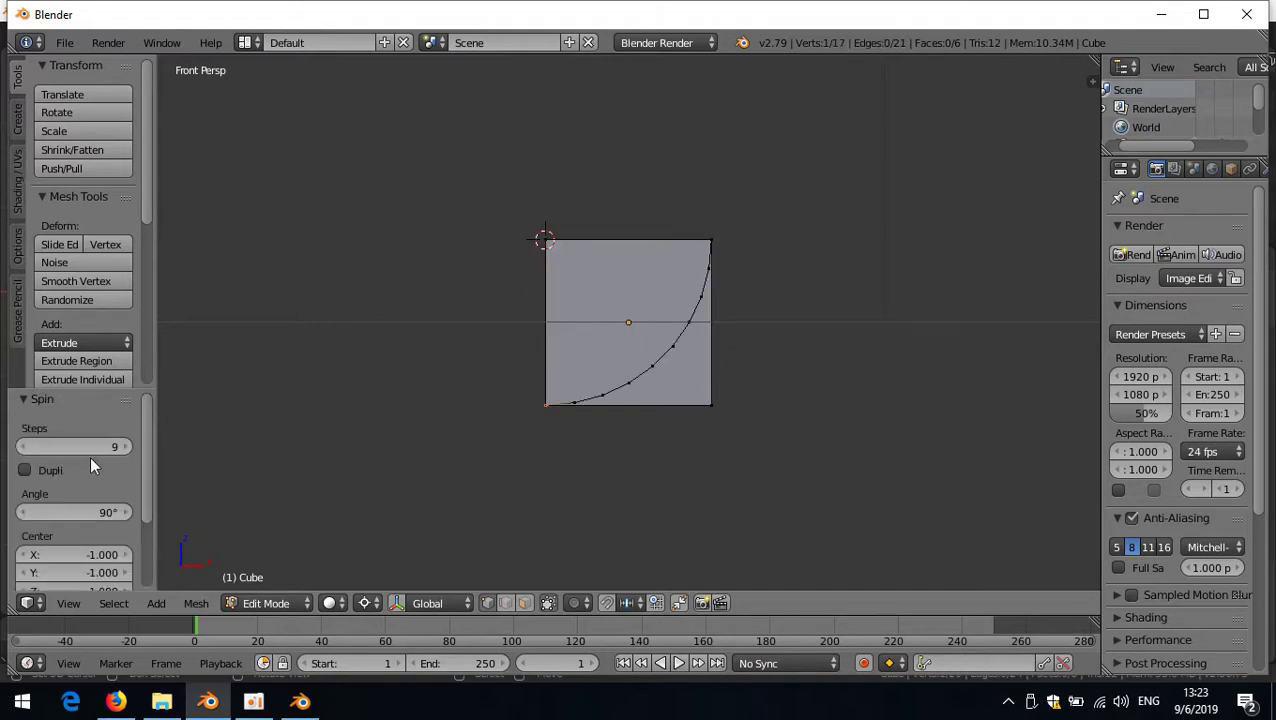
left_click(86, 512)
type("45")
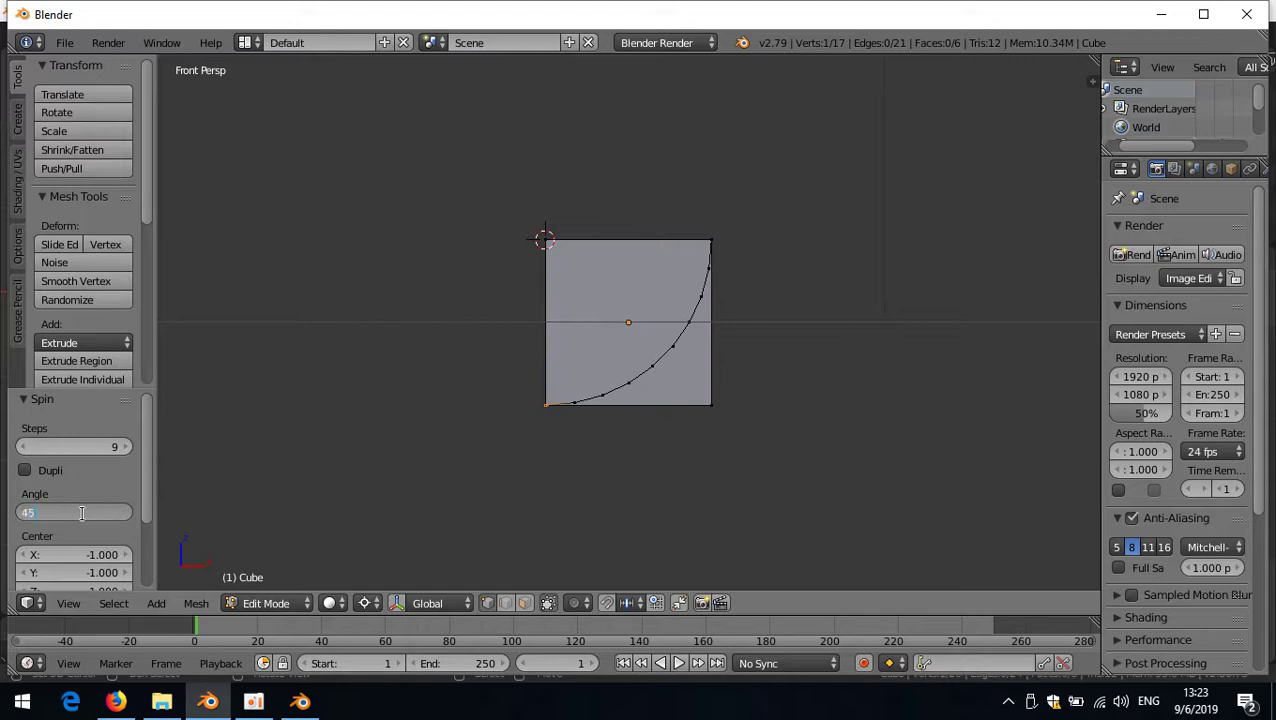
key("Return")
left_click(87, 448)
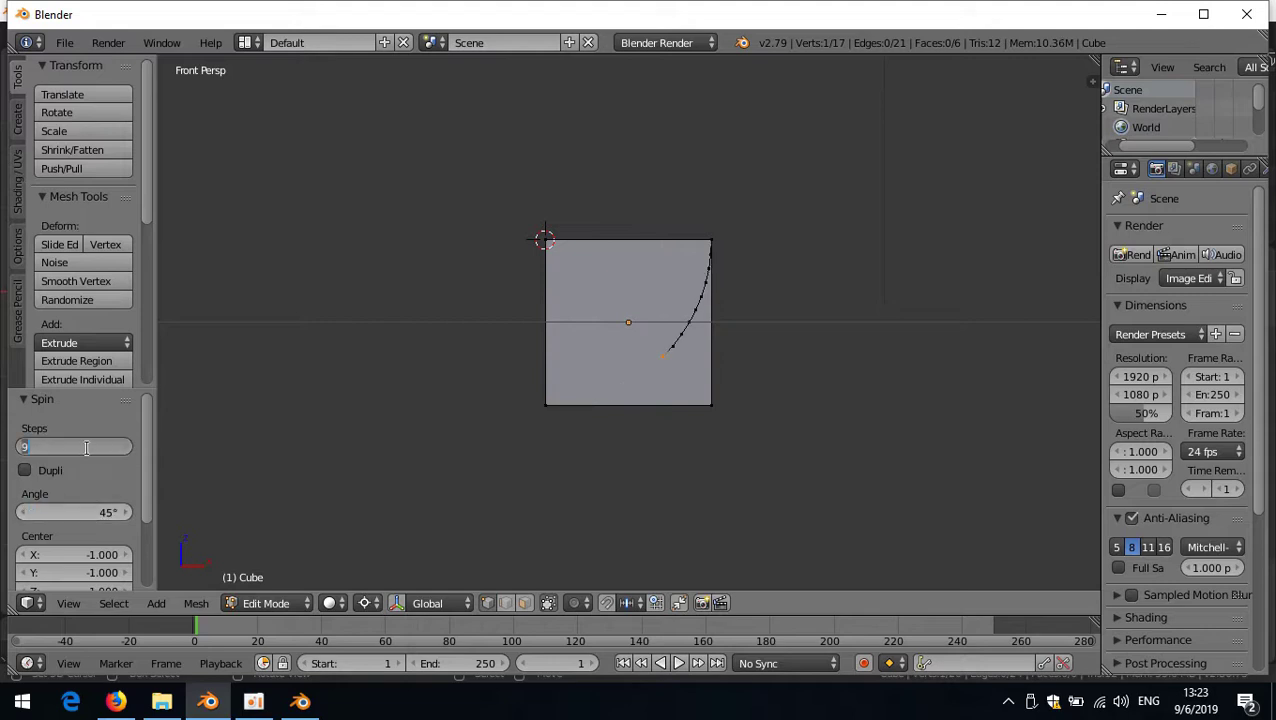
type("3")
key("Return")
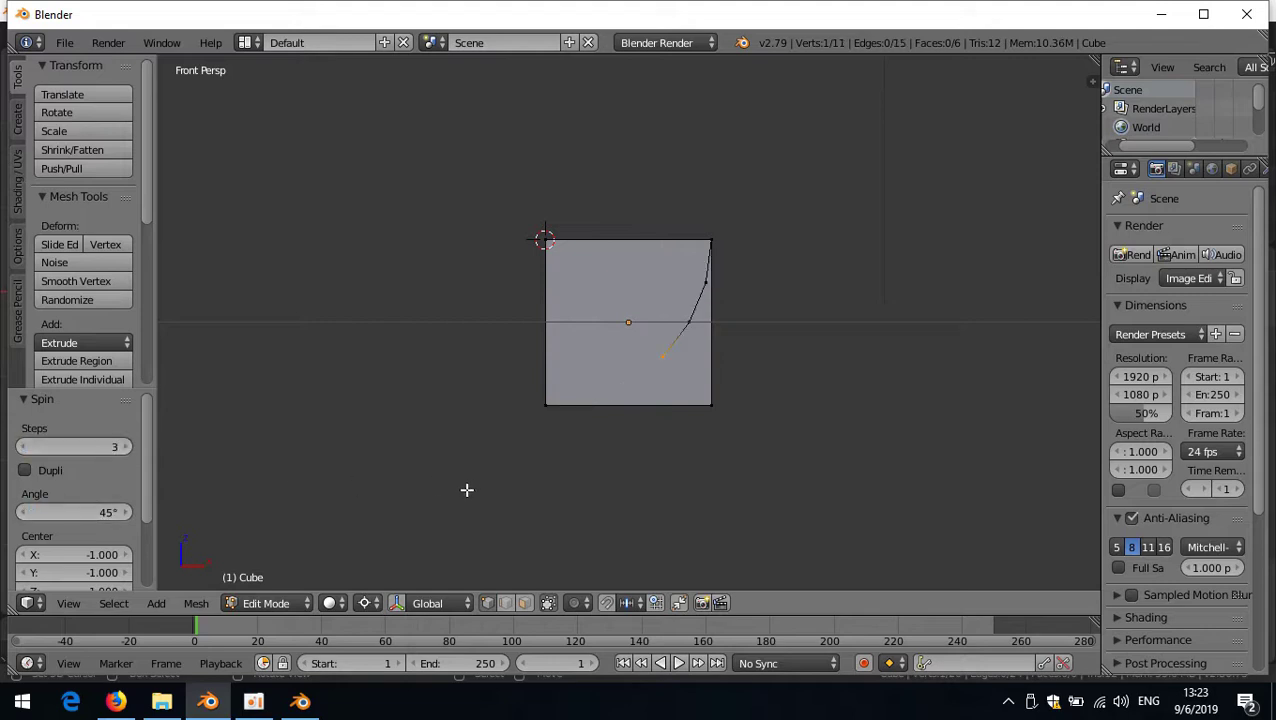
- Spin a second arc from the lower-left vertex, then switch to Blender 2.80
right_click(546, 420)
key("shift+r")
key("alt+Tab")
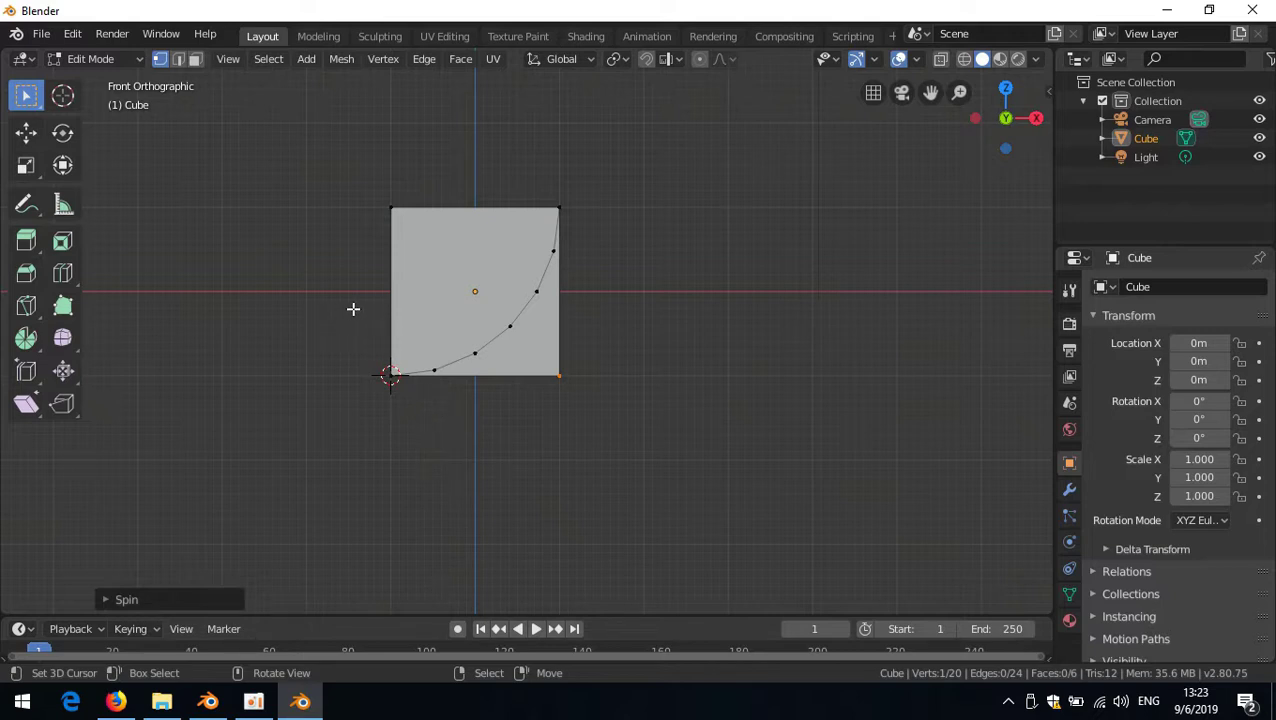
- Open the Keymap preferences and search for 'spin'
key("ctrl+alt")
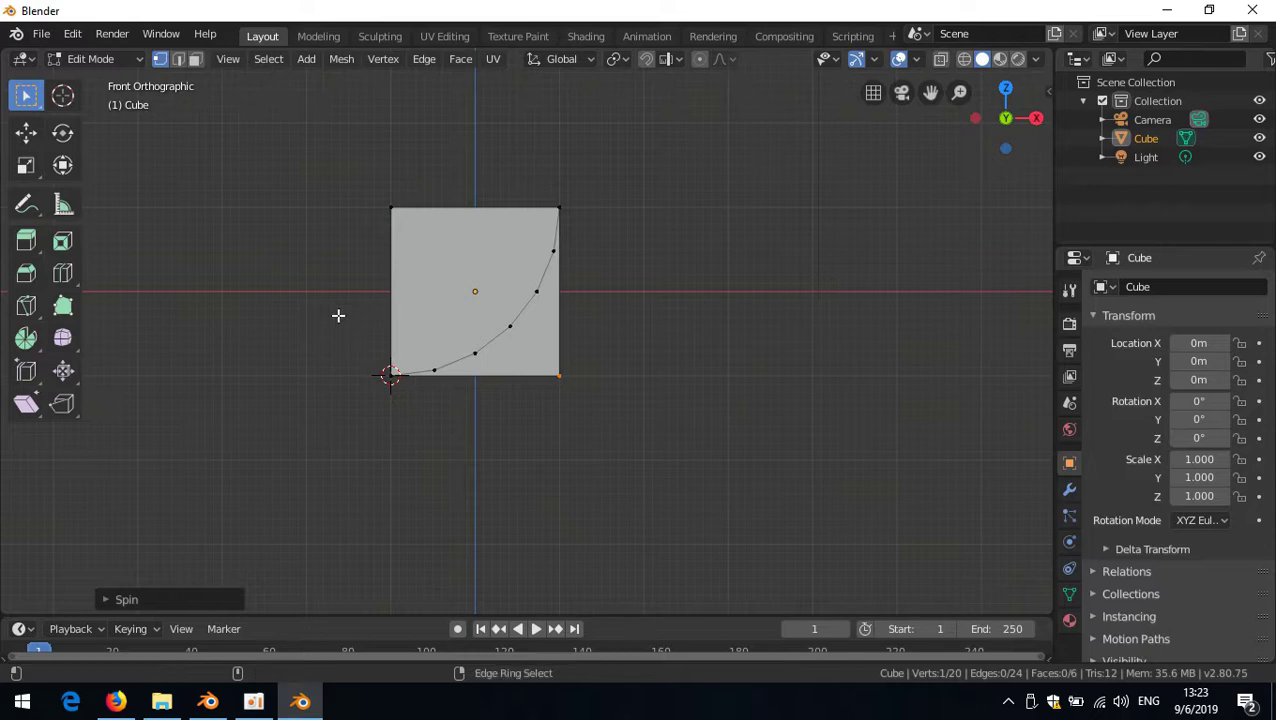
key("ctrl+alt+u")
left_click_drag(288, 88, 507, 77)
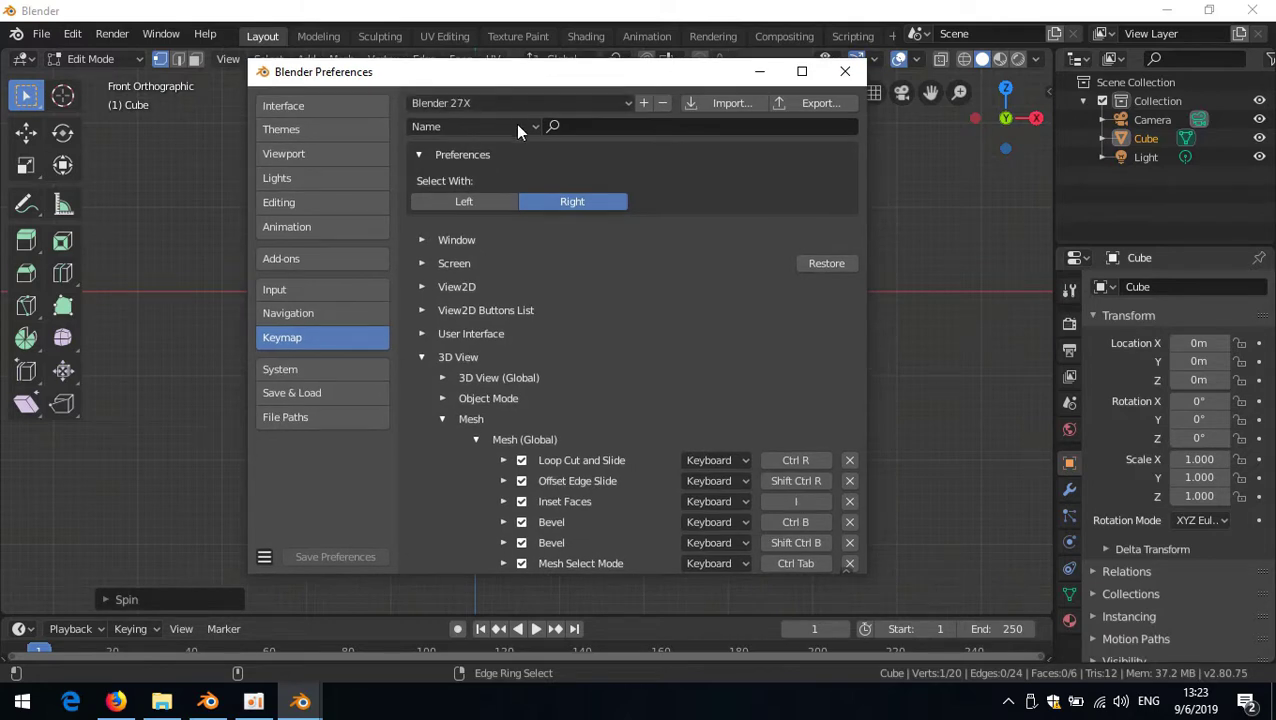
left_click(594, 136)
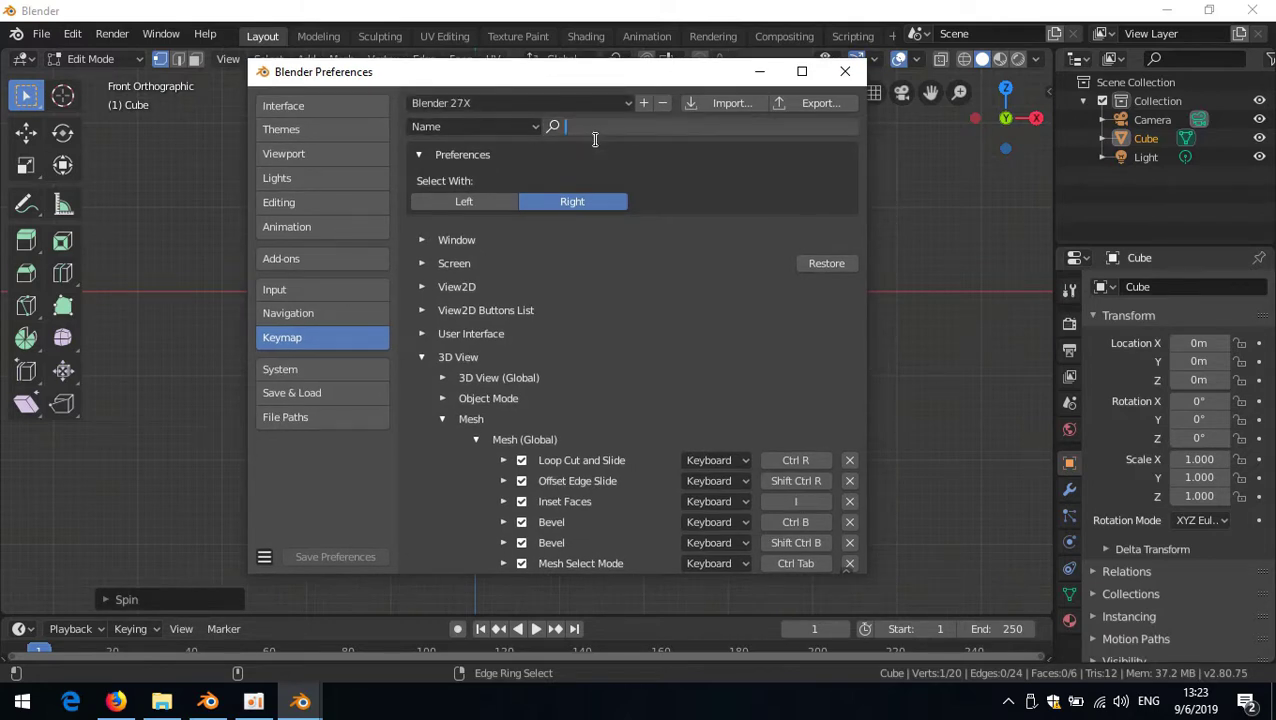
type("spin")
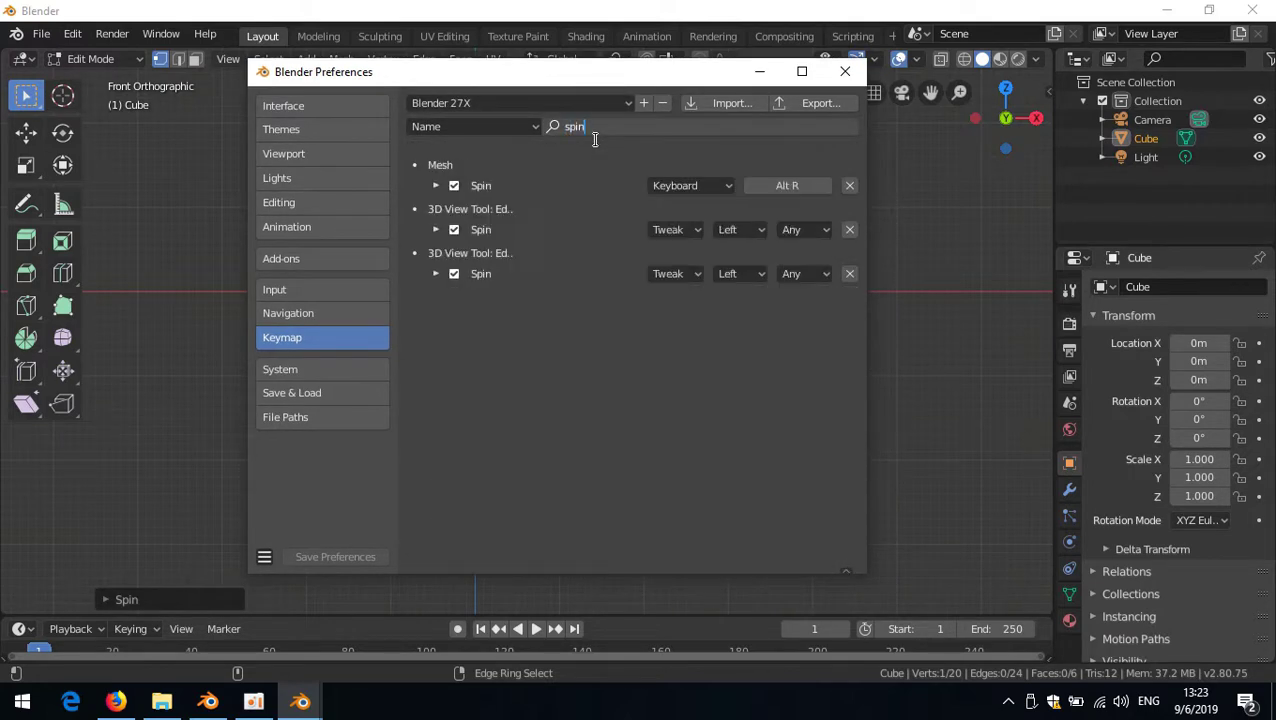
key("Return")
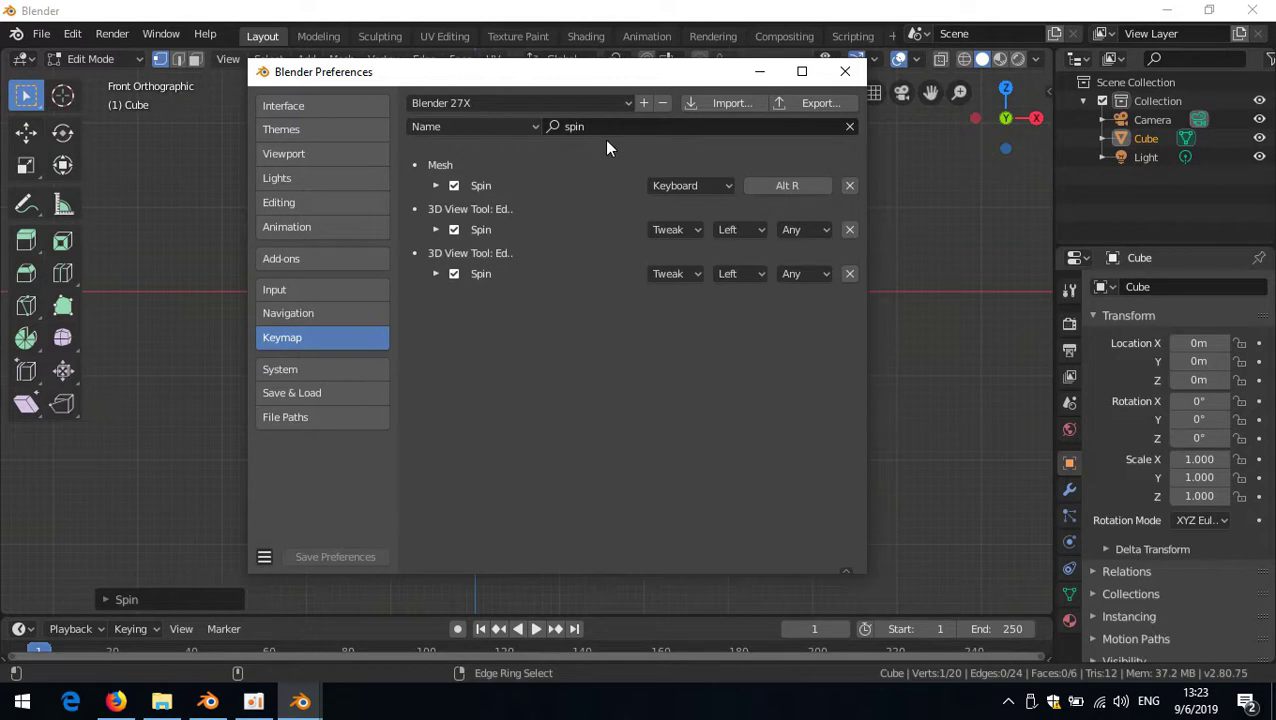
- Set the Mesh Spin entry's Angle to 90° and reset Steps to its default
left_click(437, 185)
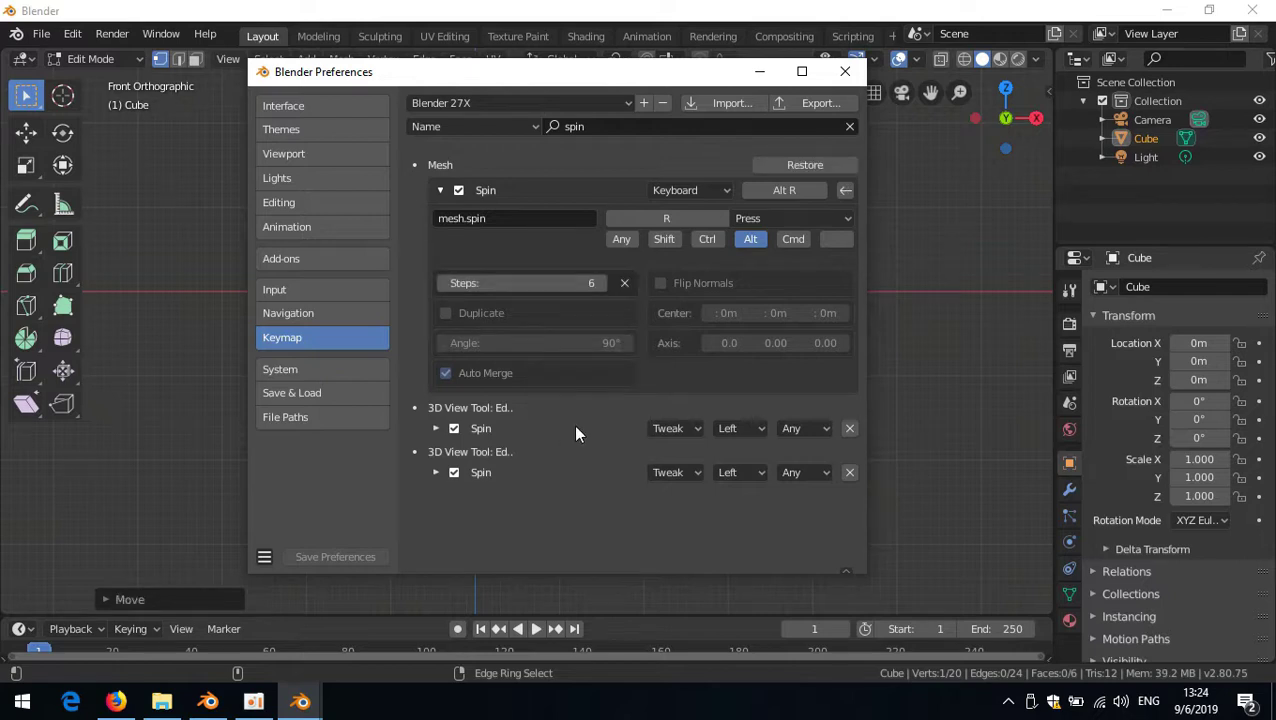
left_click(583, 341)
type("90")
key("Return")
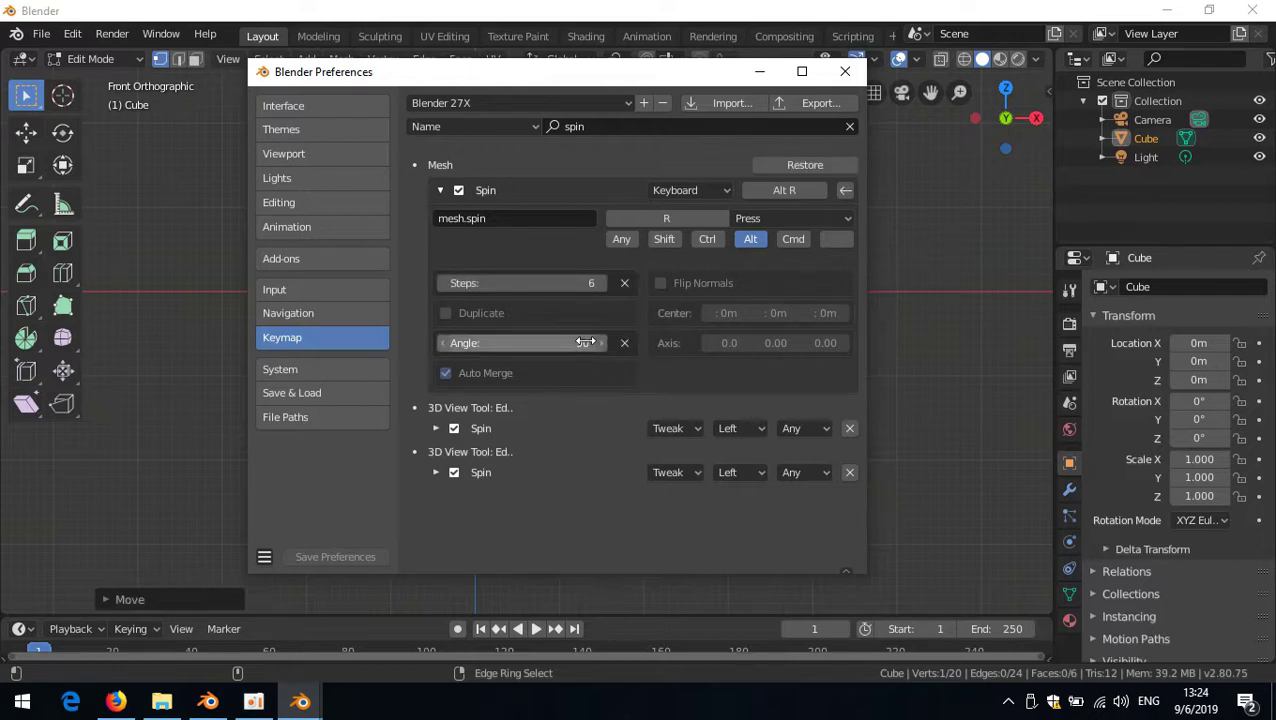
left_click(624, 285)
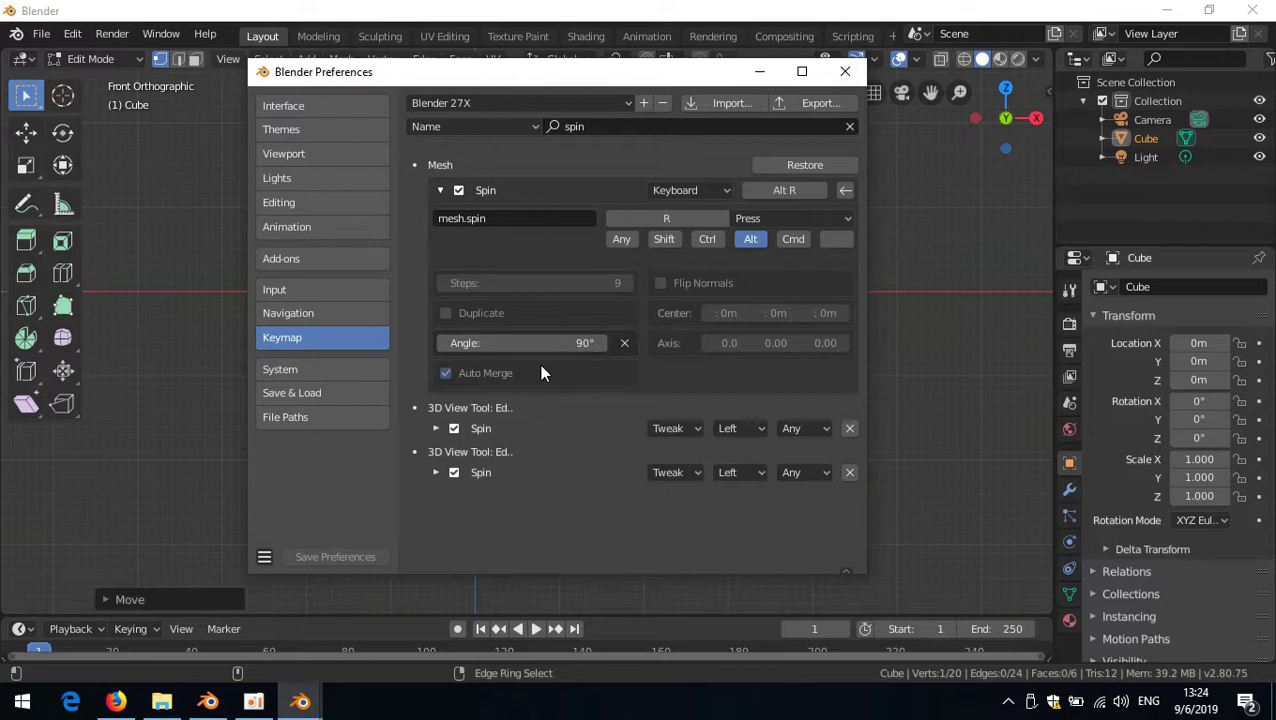
left_click(510, 34)
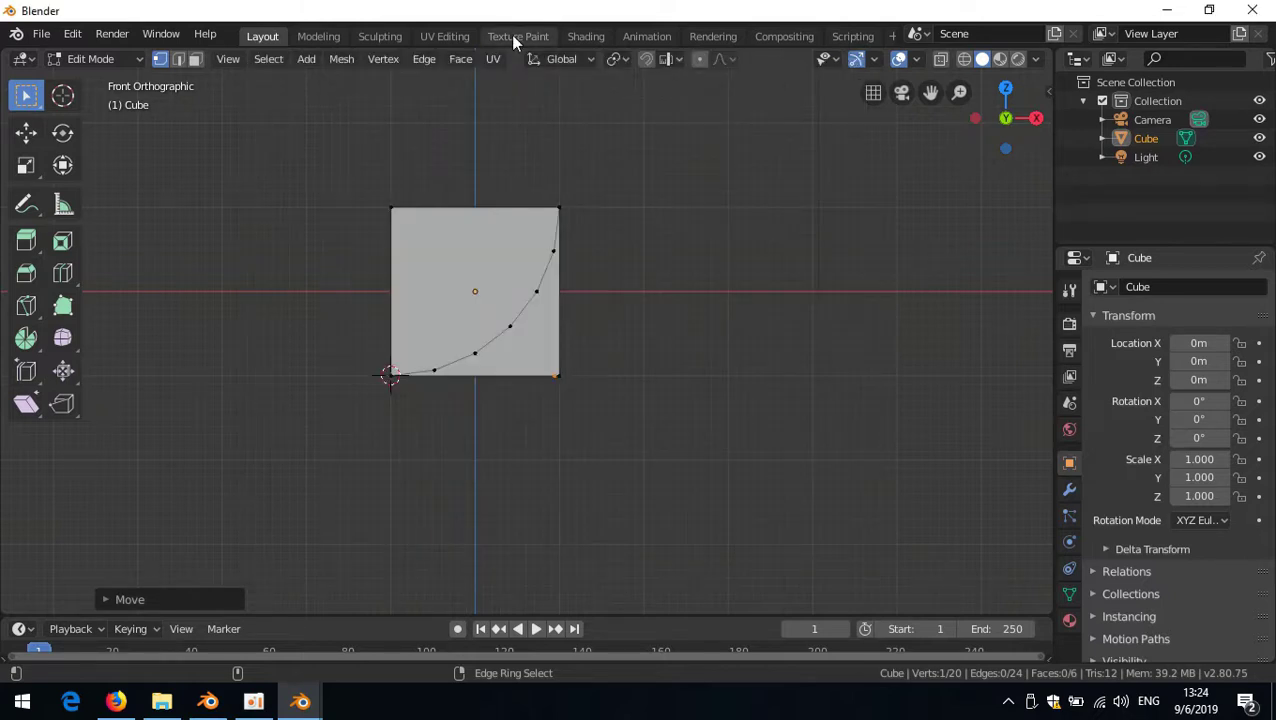
- Delete the old curved corner edges and the stray bottom-right vertex
left_click(526, 319, "alt")
key("x")
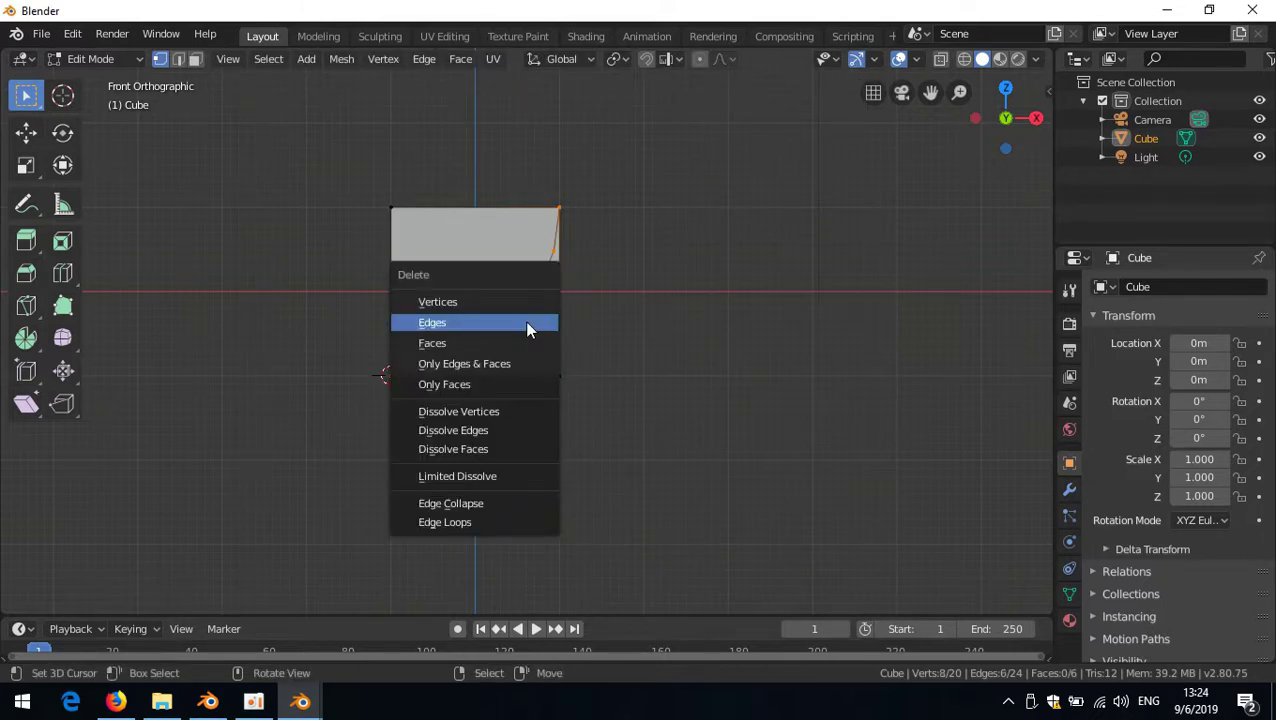
left_click(519, 320)
left_click(544, 371)
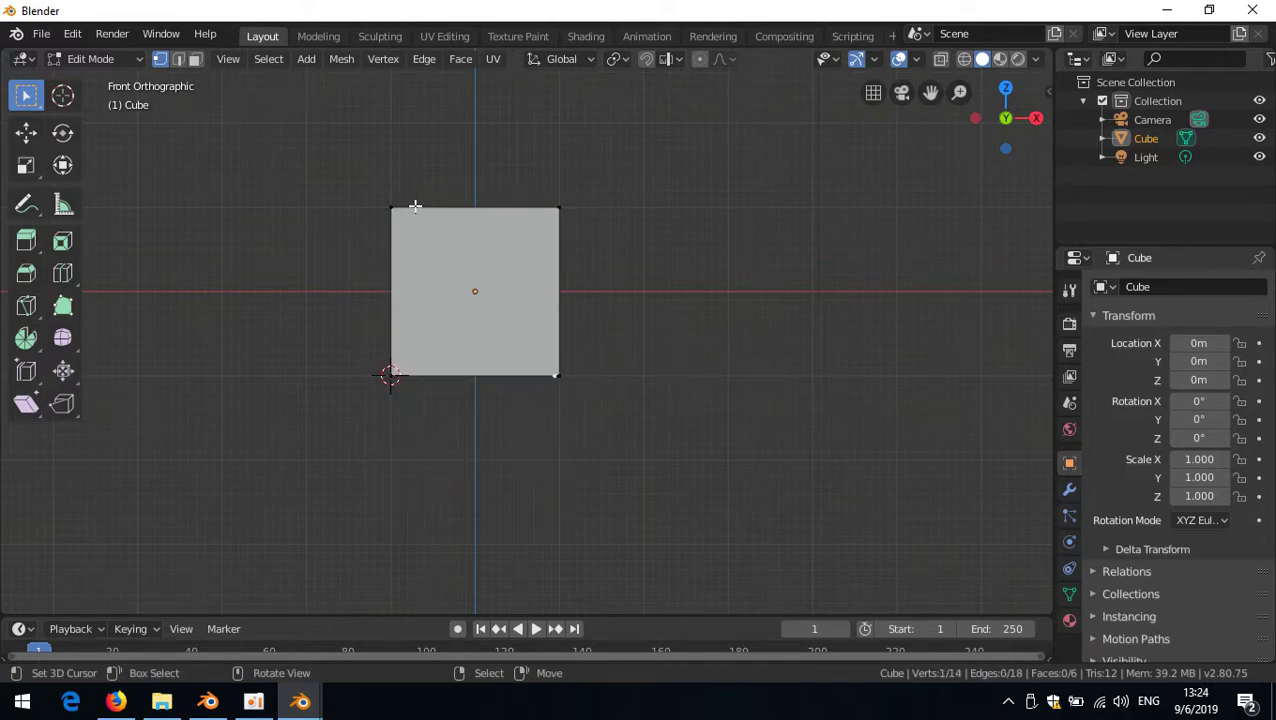
key("x")
left_click(509, 350)
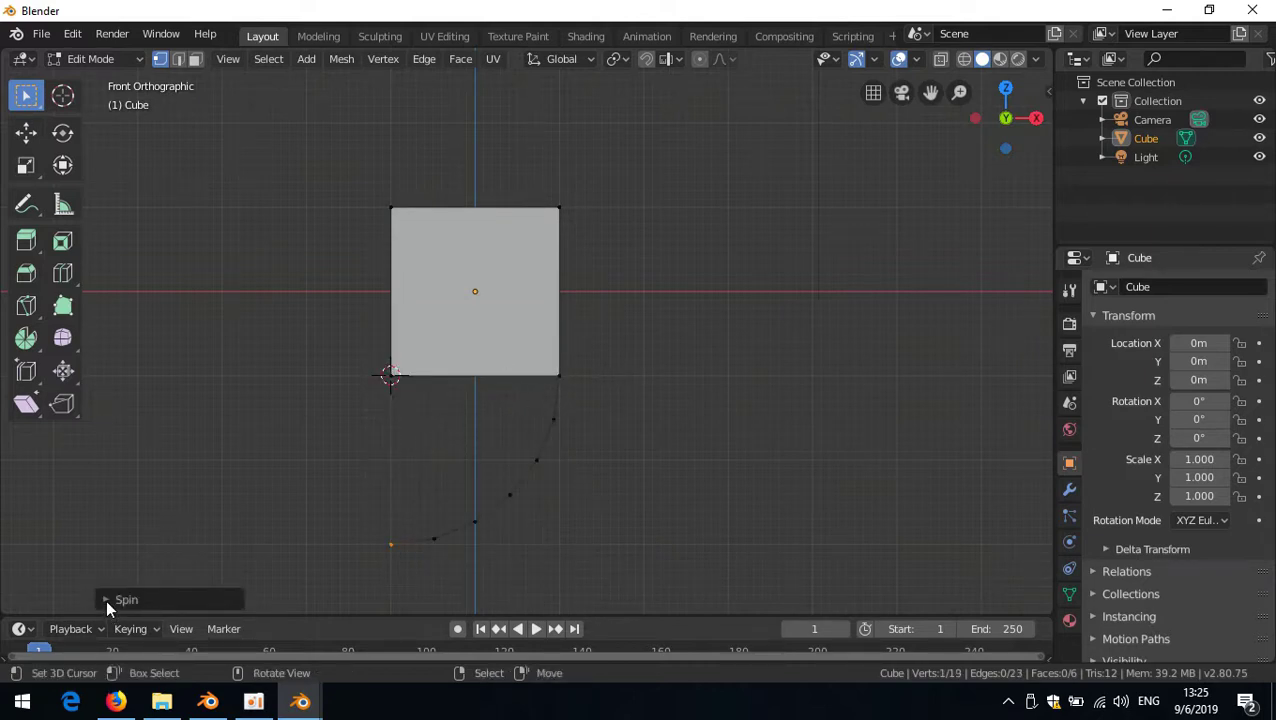
- Raise the spin to 25 steps and repeat it to sweep a half circle
left_click(106, 599)
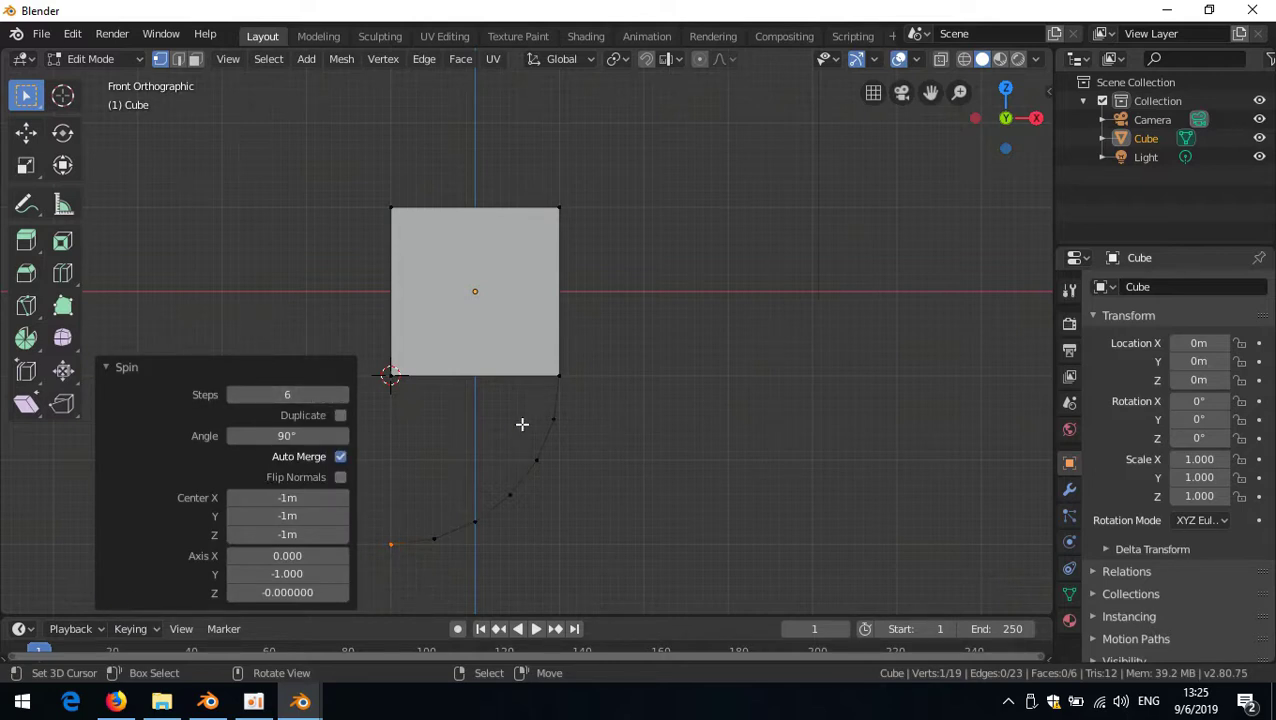
left_click_drag(290, 395, 360, 395)
left_click(106, 368)
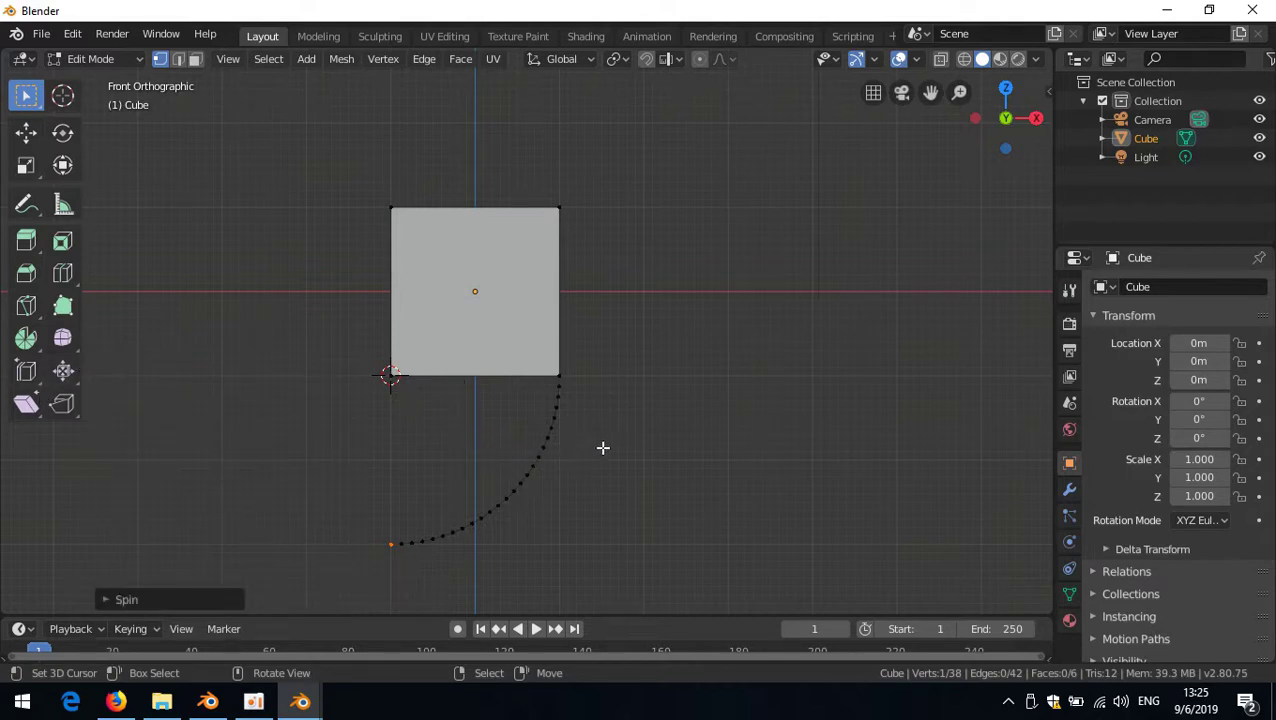
key("shift+r")
left_click(105, 600)
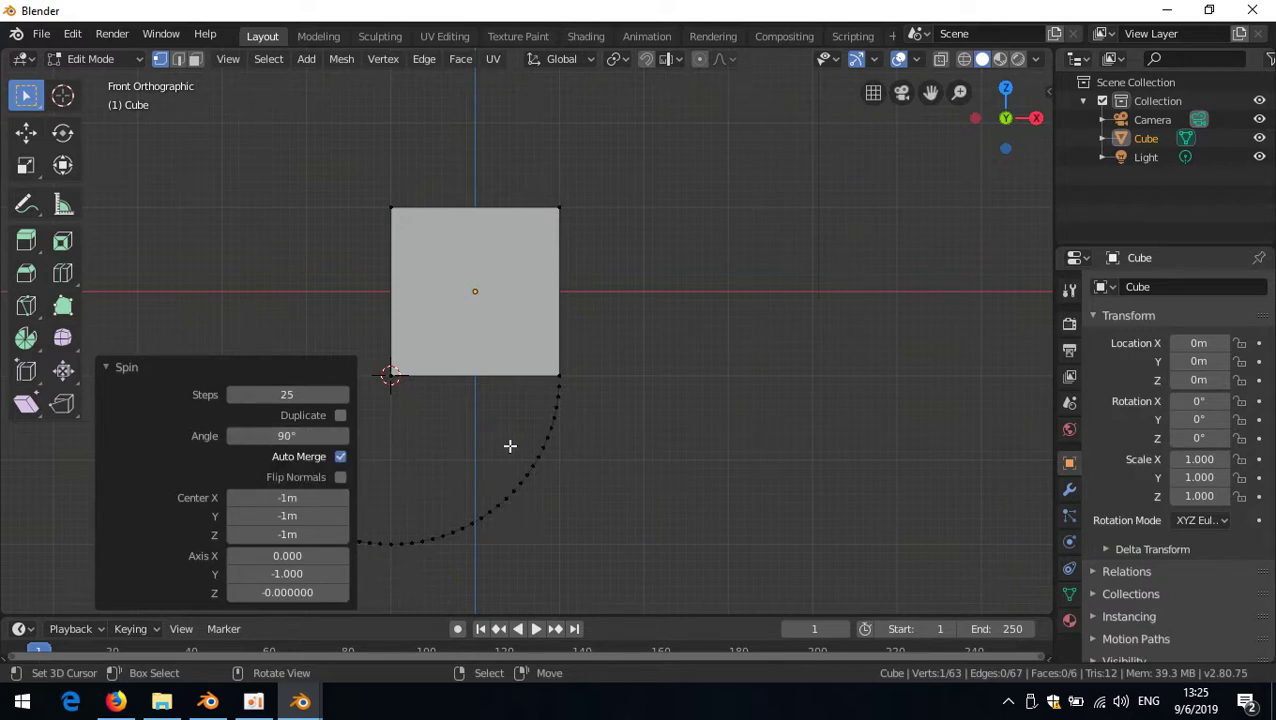
left_click(107, 369)
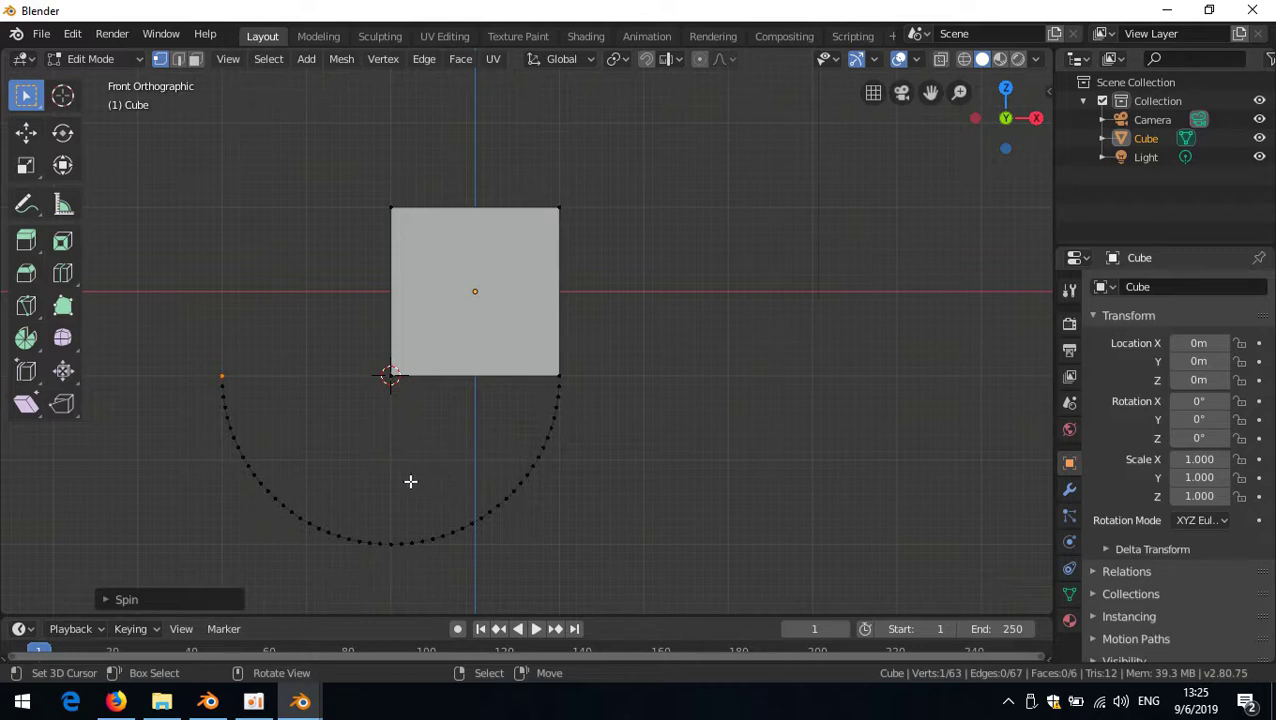
- Delete the half-circle arc's edges
left_click(425, 520, "alt")
key("x")
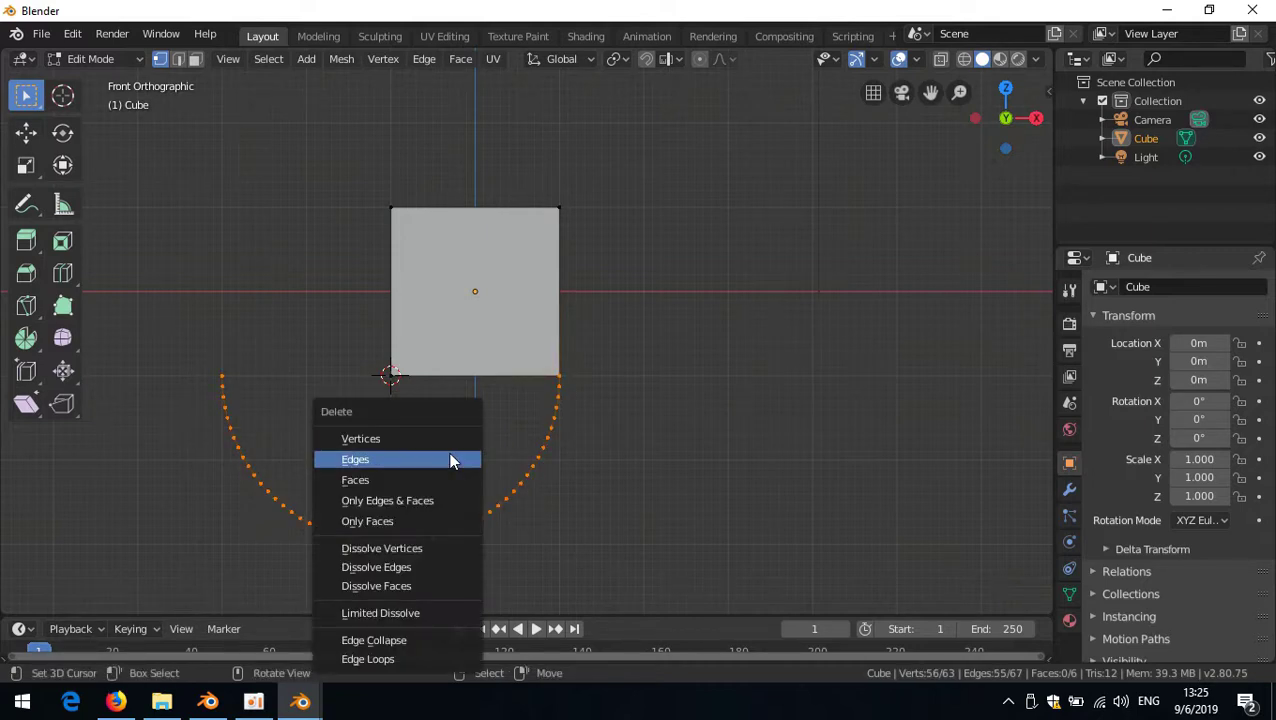
left_click(450, 460)
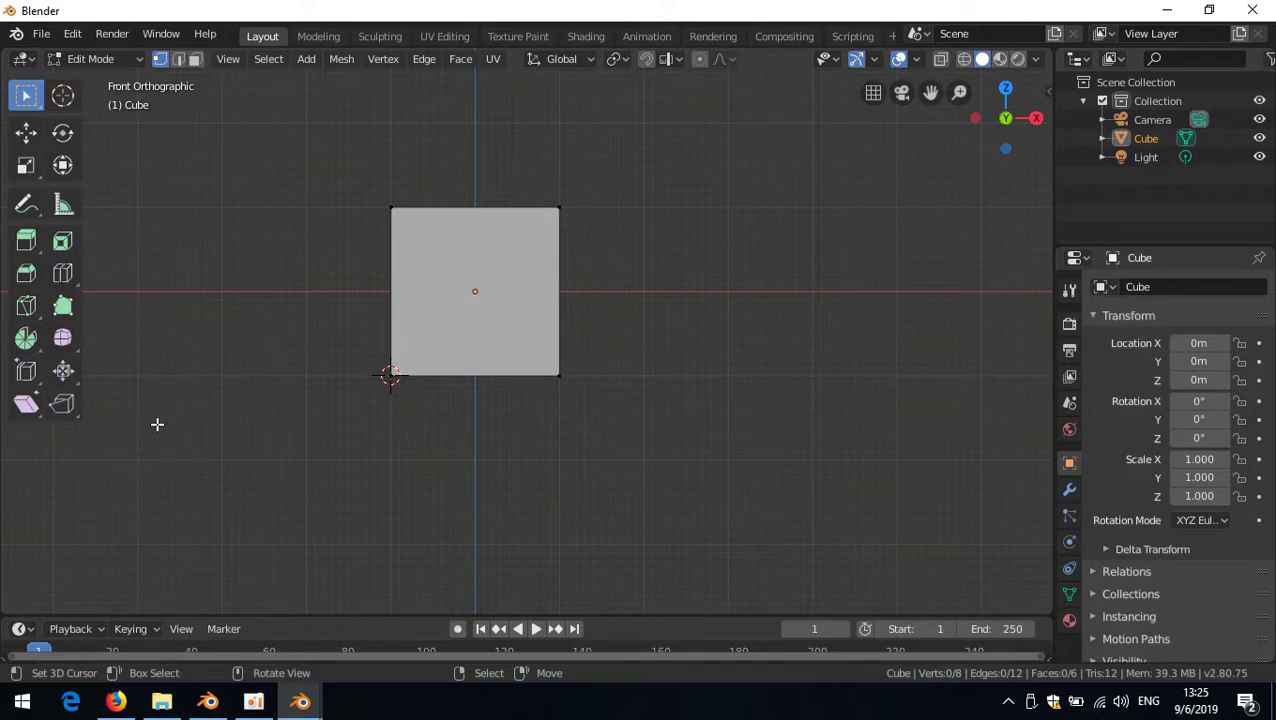
- Duplicate and extrude the bottom-right vertex into a three-vertex chain right of the square
right_click(569, 374)
key("shift+d")
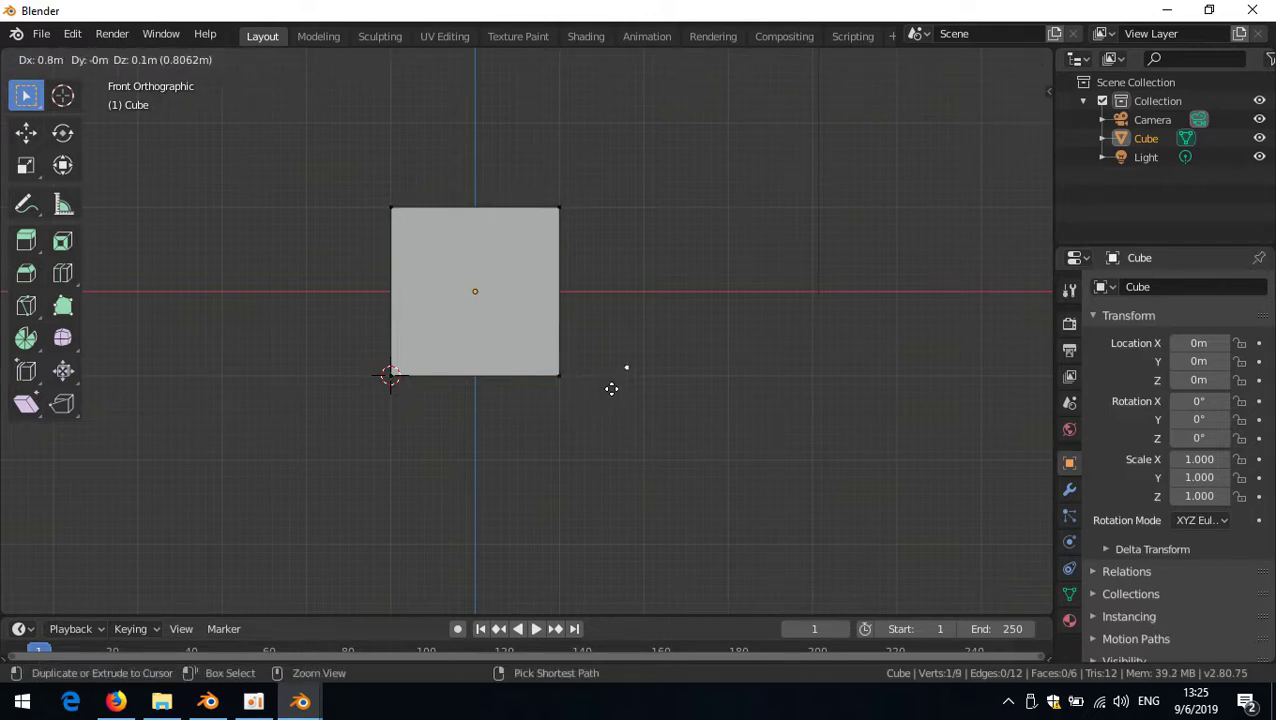
left_click(615, 384)
key("shift+d")
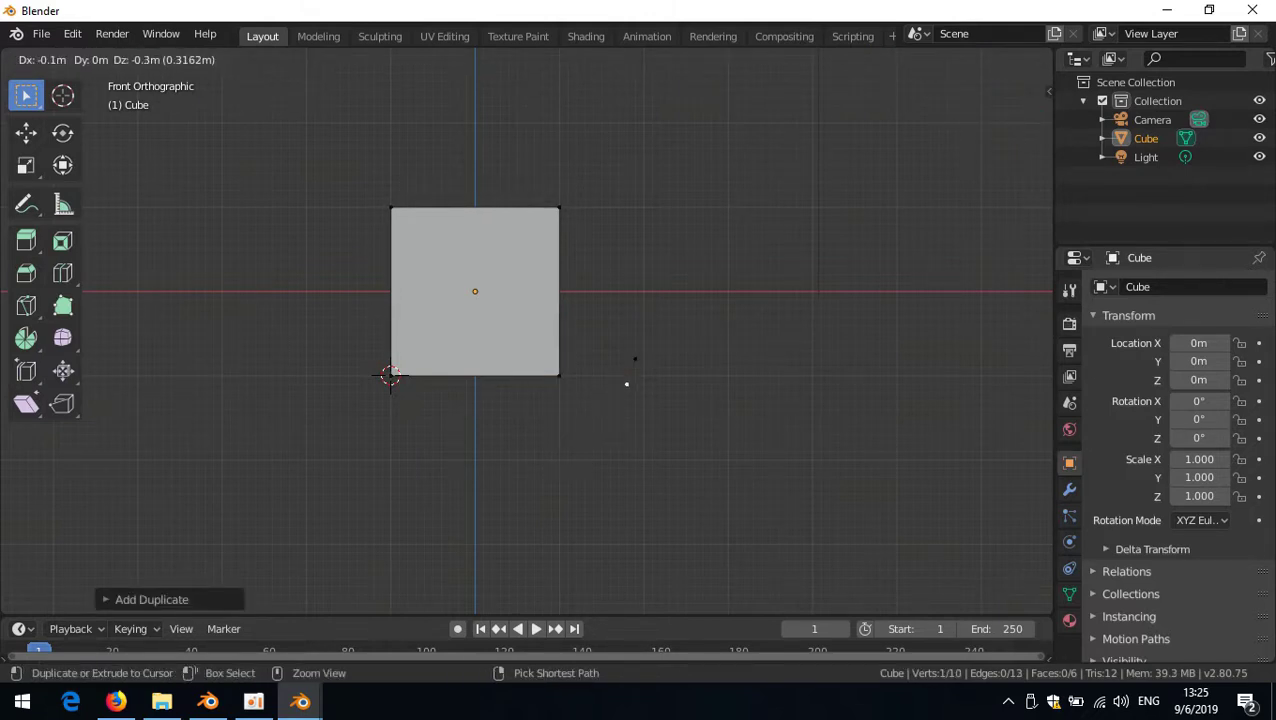
left_click(649, 456)
key("e")
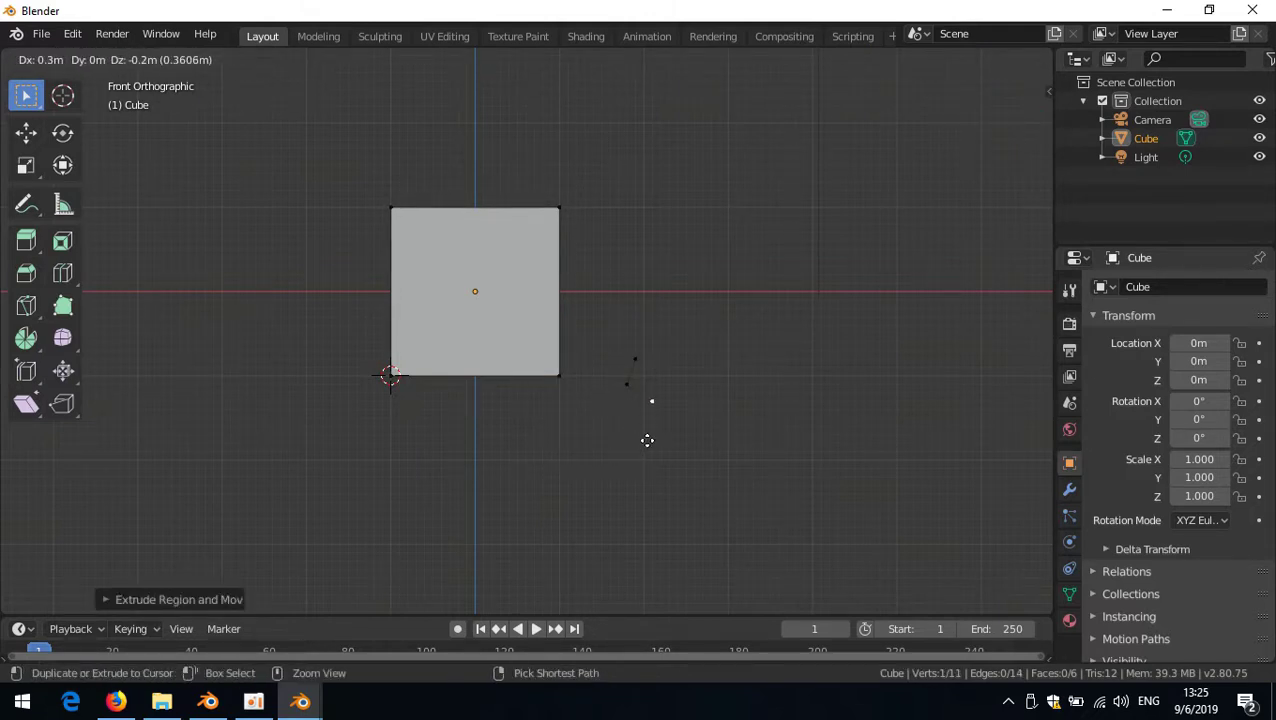
left_click(640, 447)
left_click(624, 413, "ctrl")
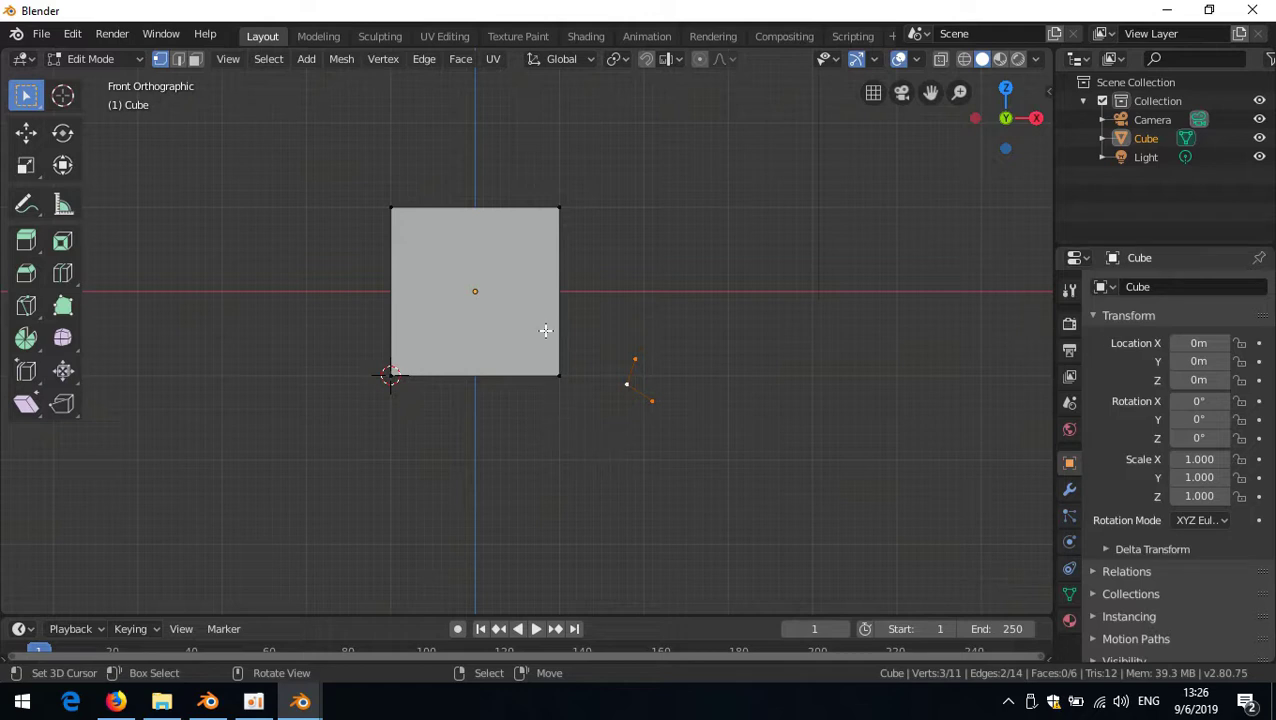
- Clear the keymap search and open 3D View > Mesh > Mesh (Global)
mouse_move(300, 700)
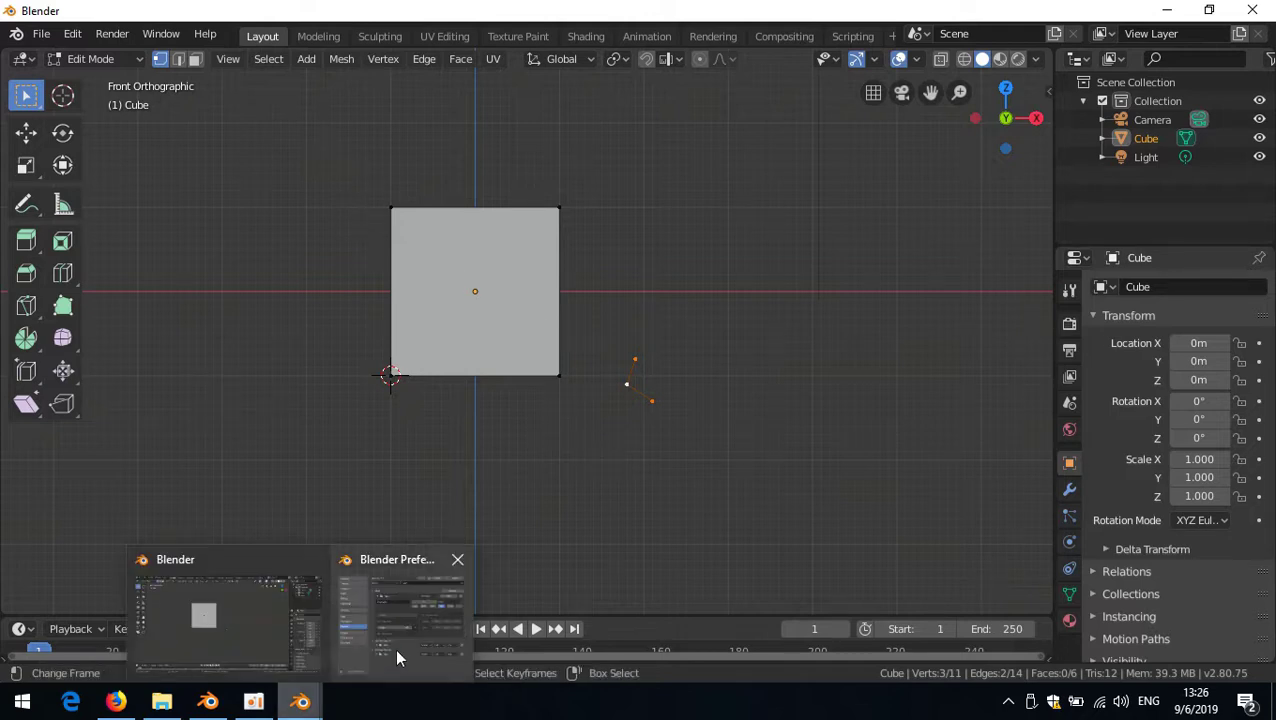
left_click(396, 651)
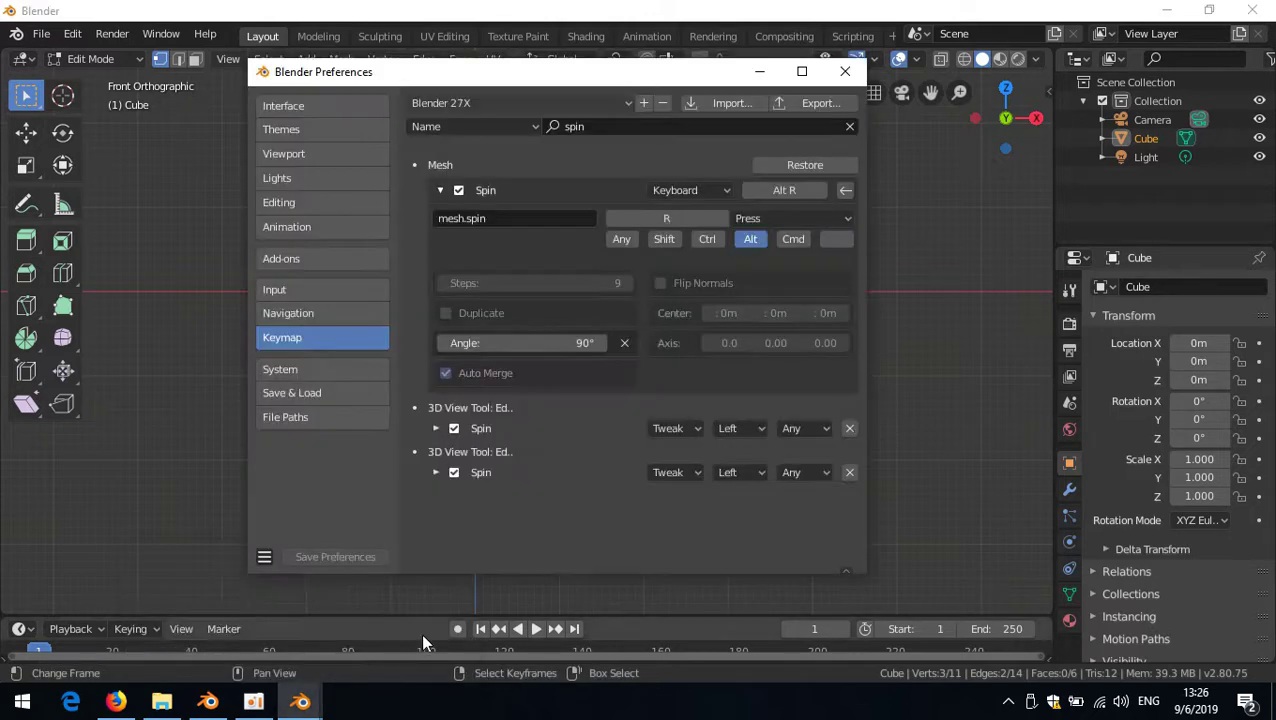
left_click(850, 126)
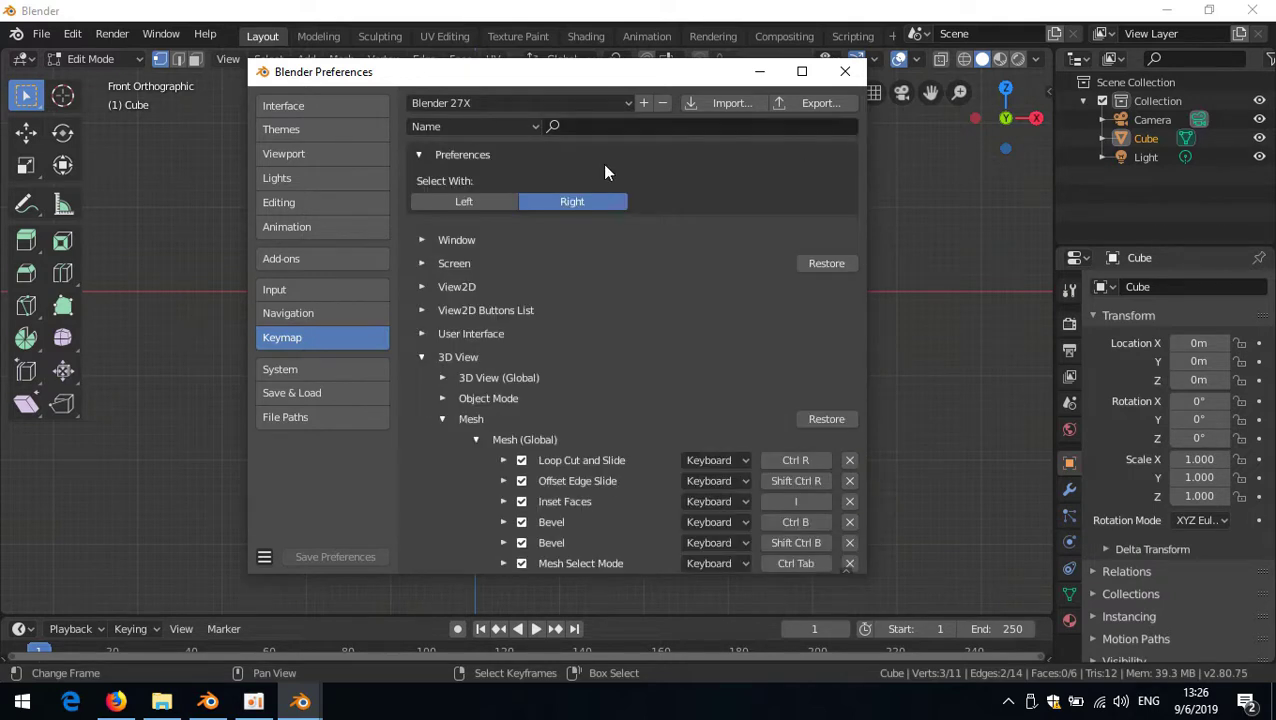
left_click(424, 357)
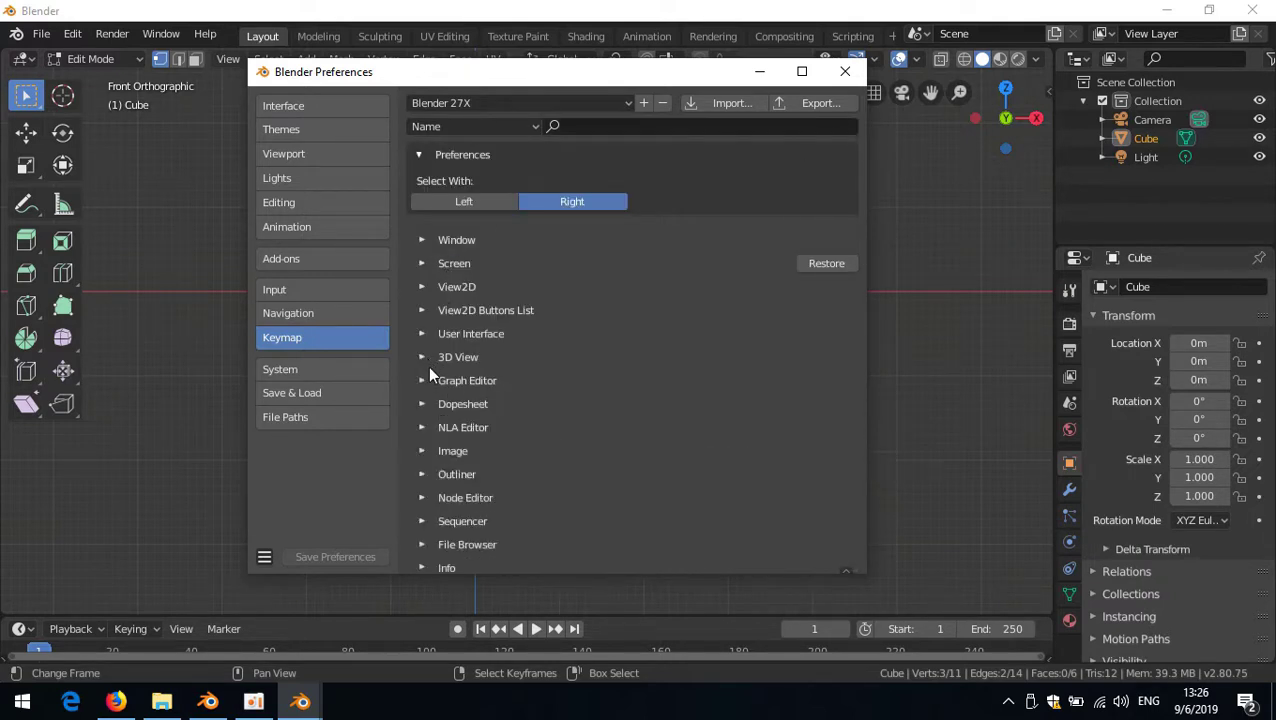
left_click(422, 358)
left_click(442, 419)
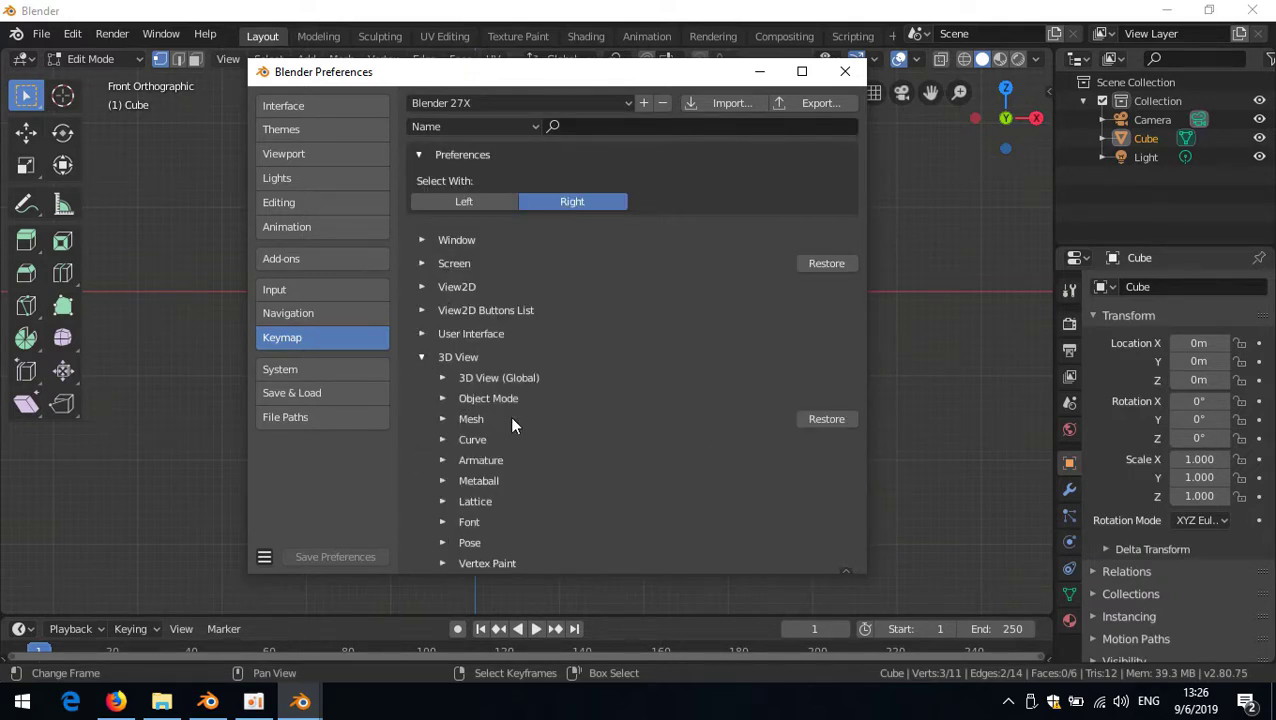
left_click(442, 419)
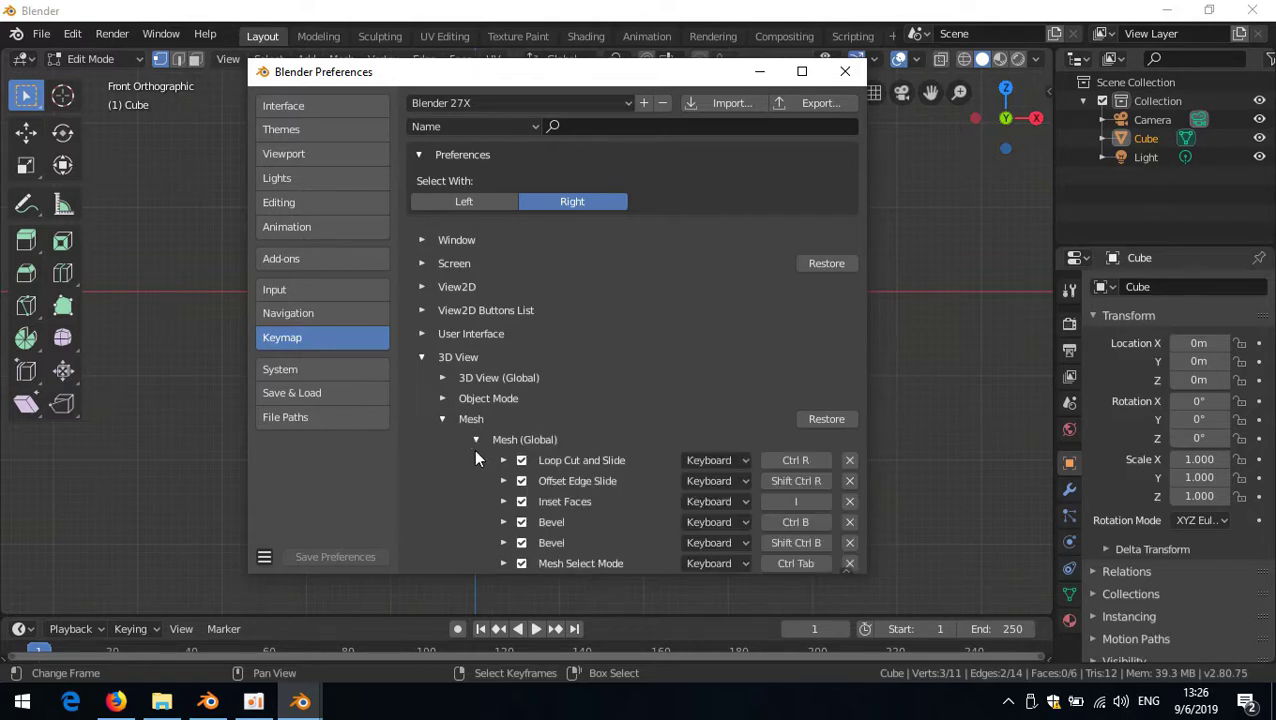
left_click(477, 439)
left_click(476, 439)
- Add a new entry at the end of Mesh (Global) and expand its details
scroll(711, 377, "down", 15)
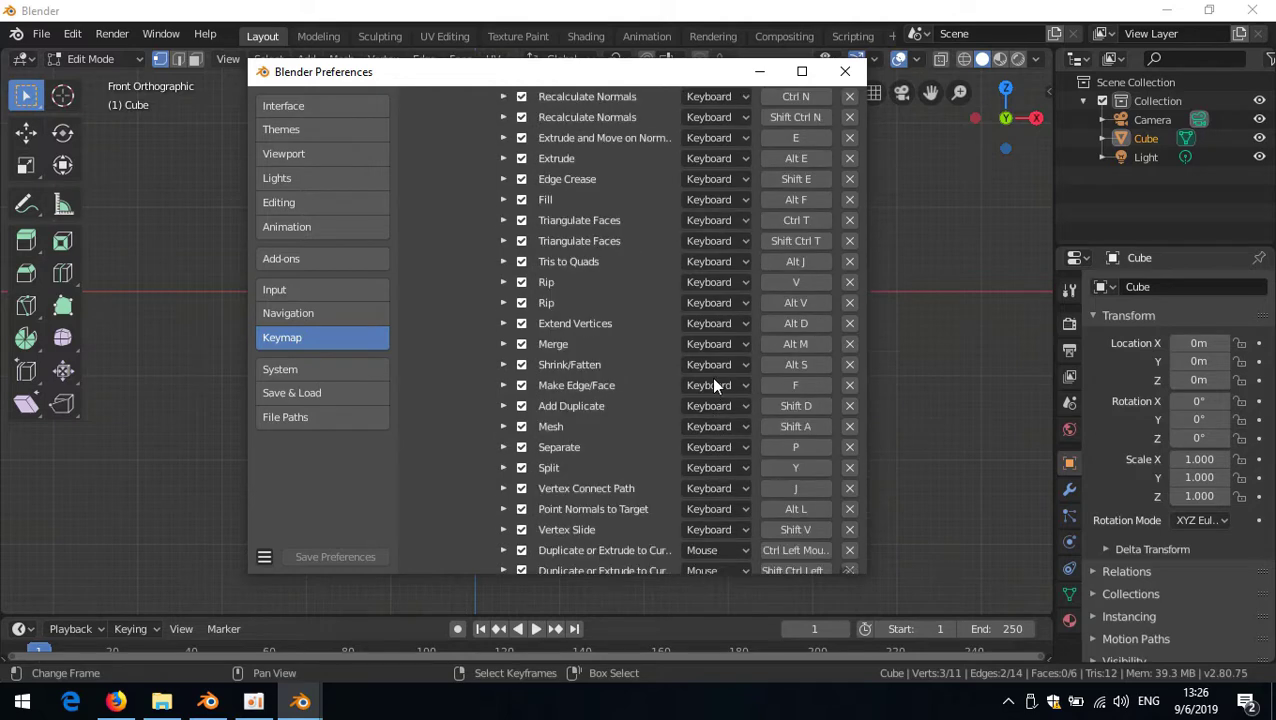
scroll(711, 377, "down", 10)
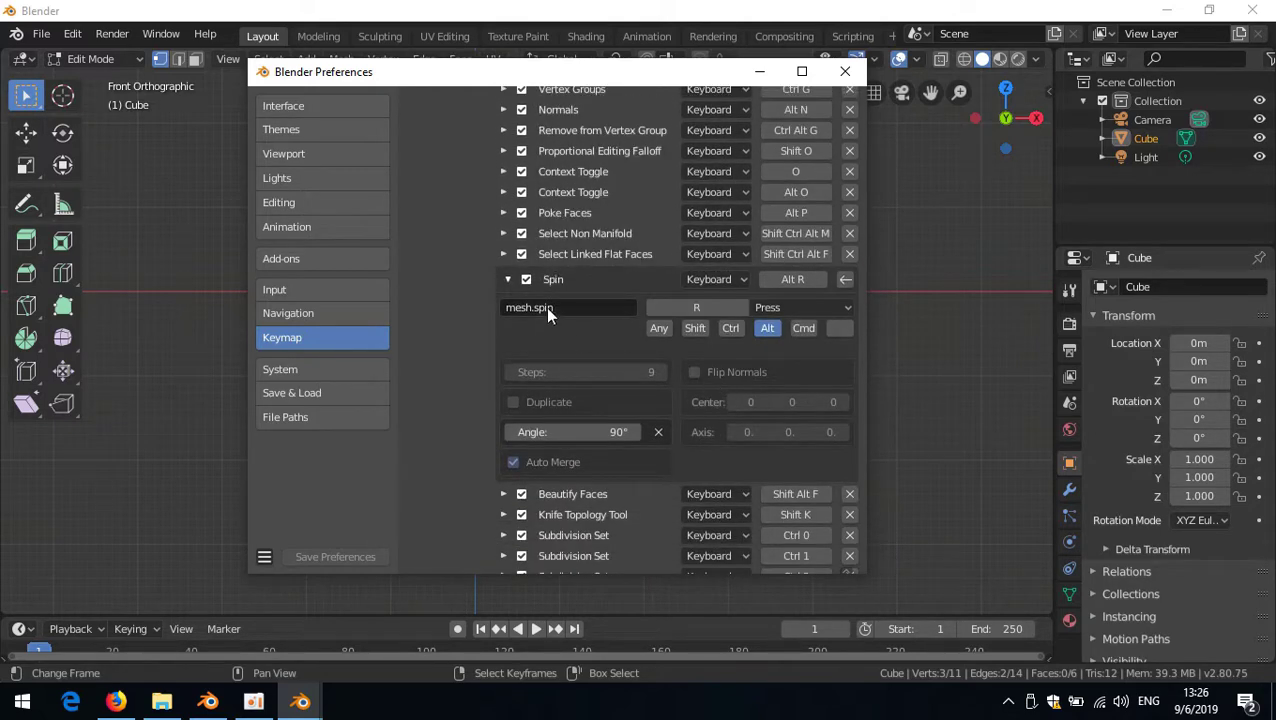
left_click(506, 283)
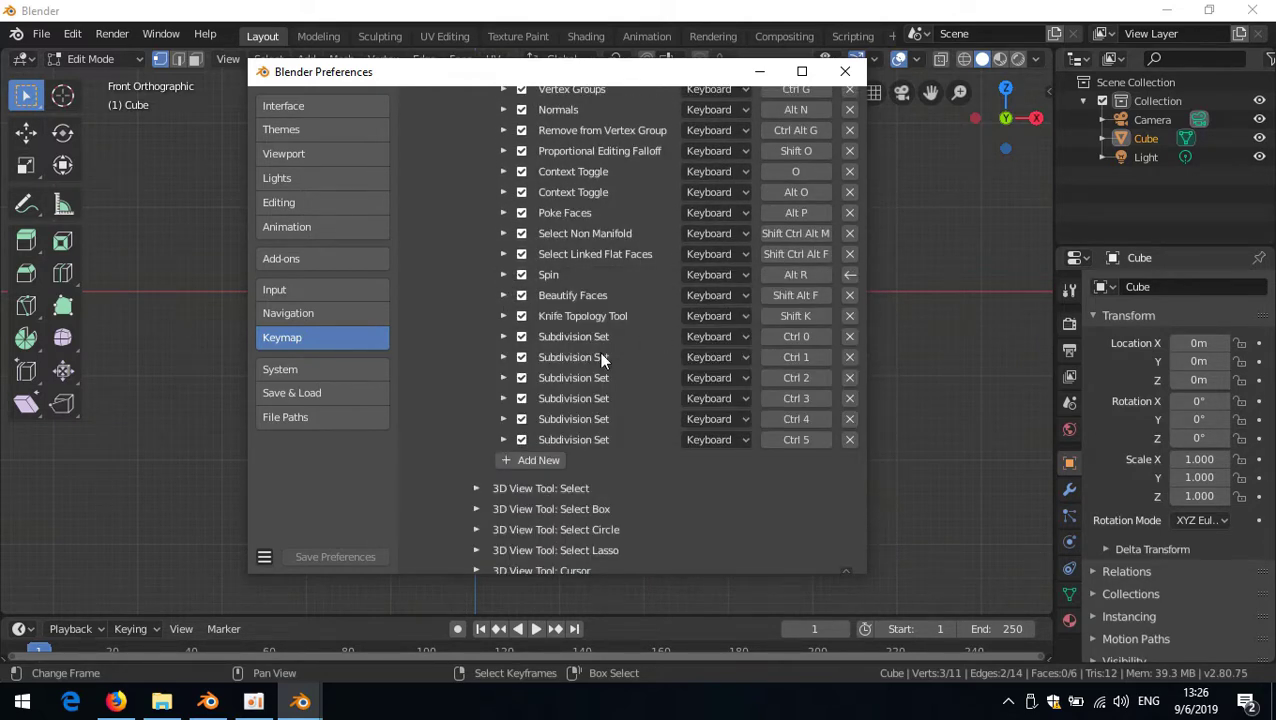
scroll(599, 352, "down", 3)
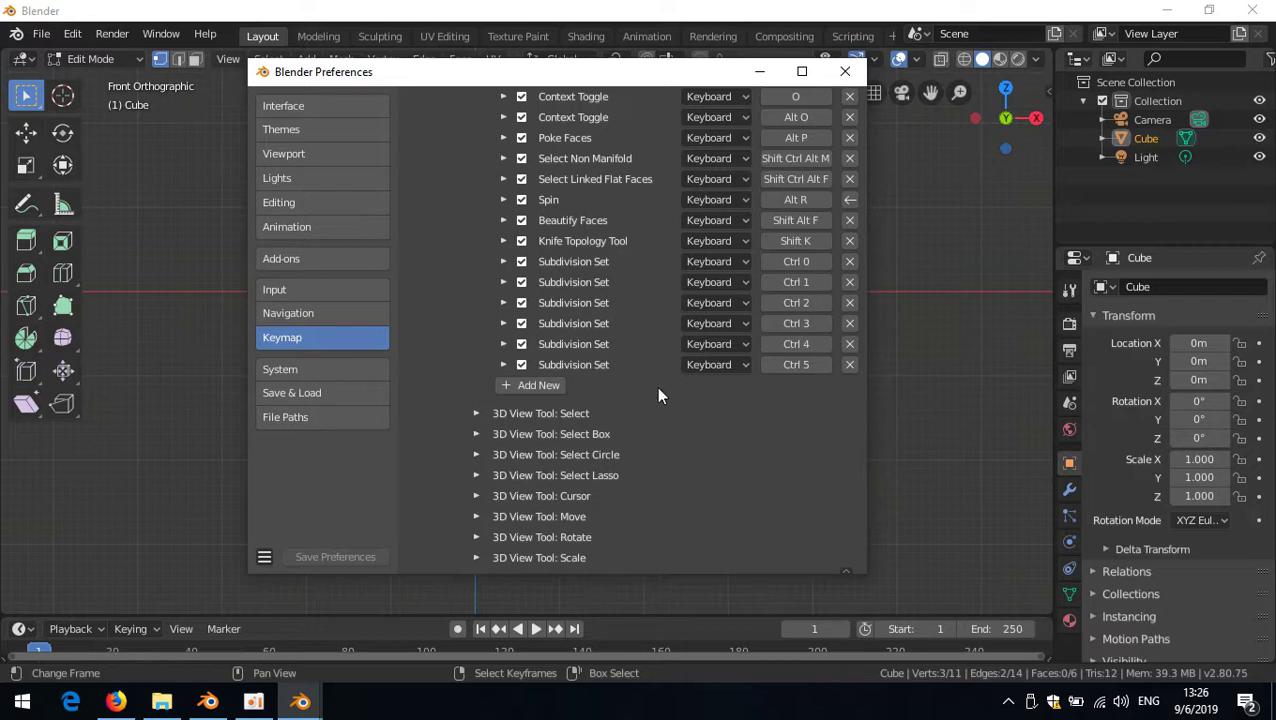
left_click(540, 389)
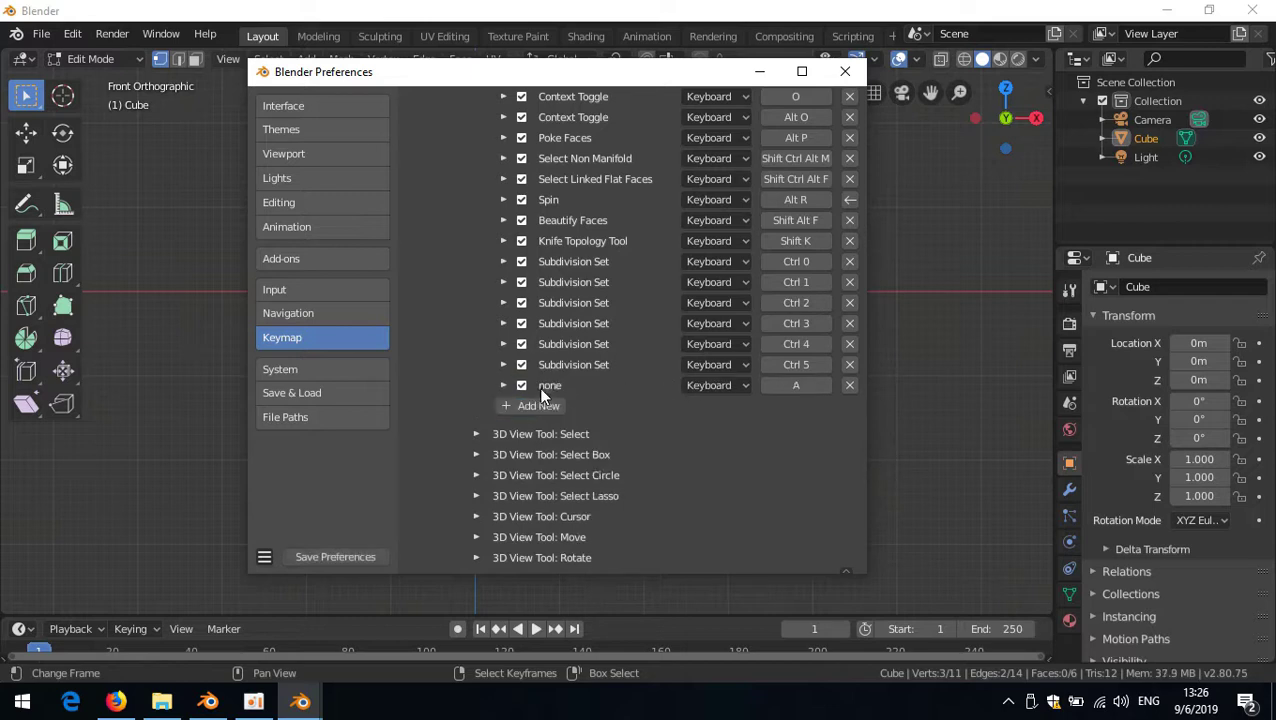
left_click(504, 387)
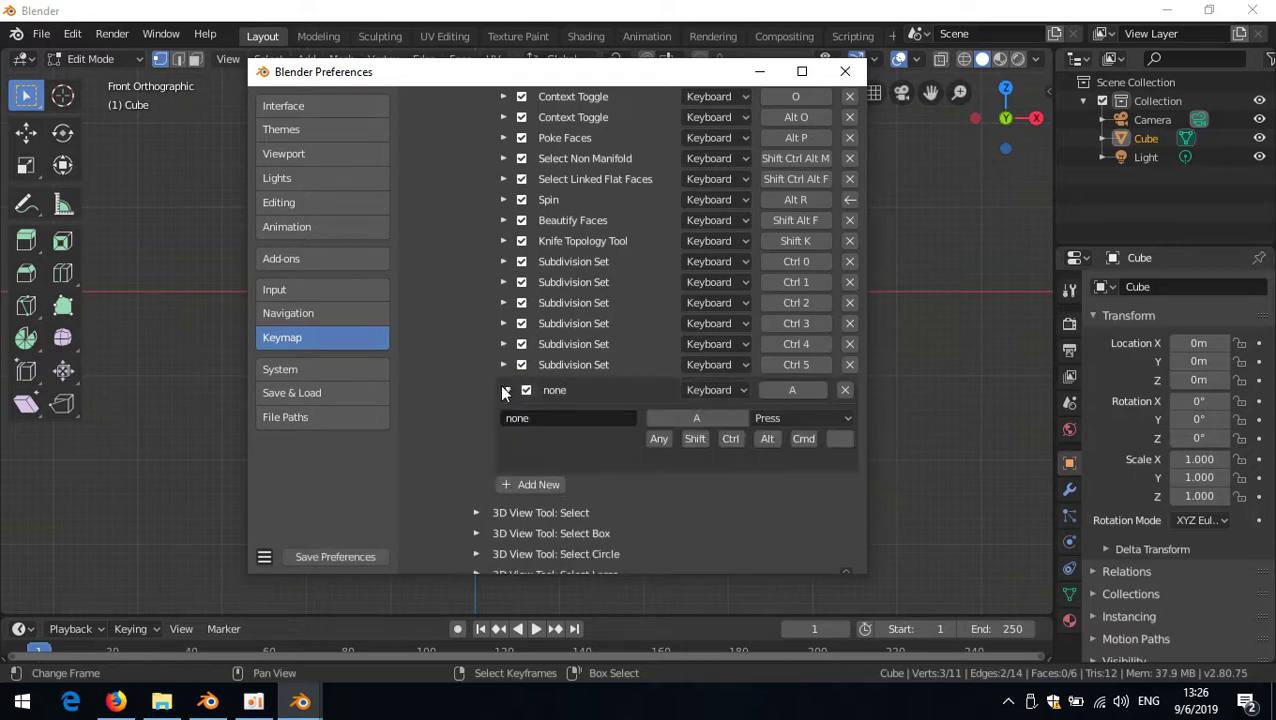
- Set the new keymap entry's operator to mesh.screw
left_click(574, 419)
type("mesh")
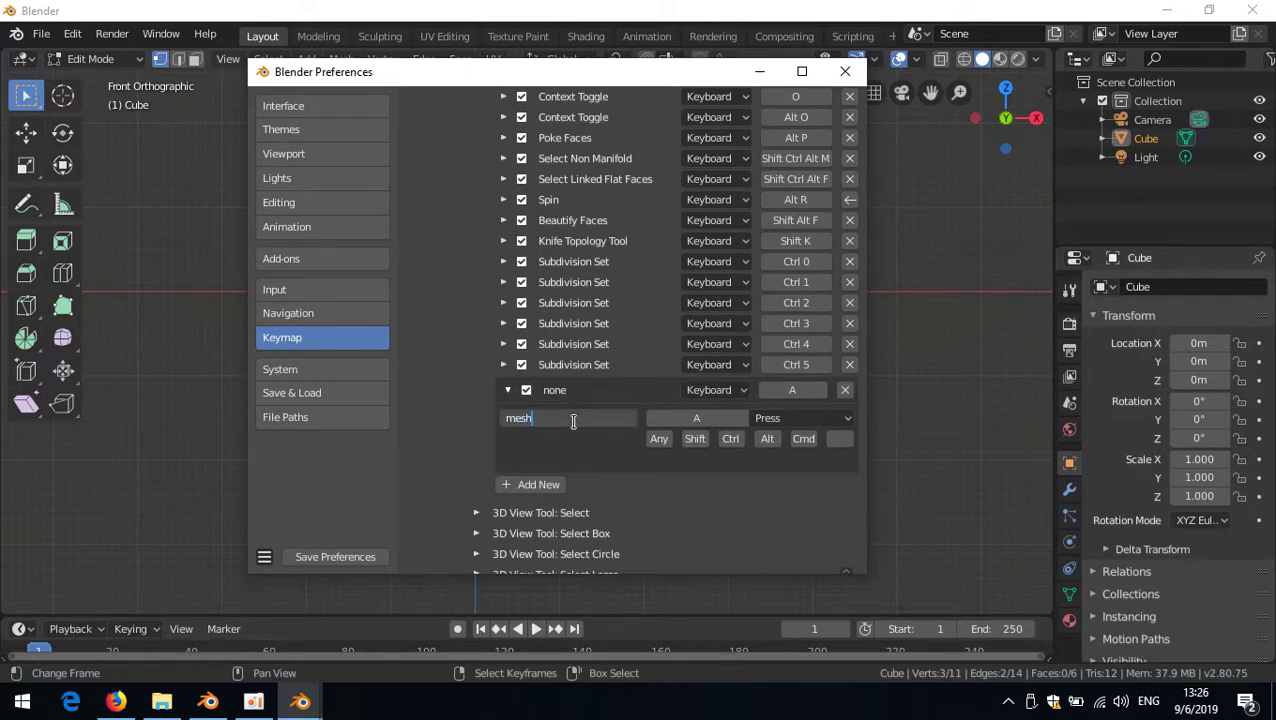
type(".screw")
key("Return")
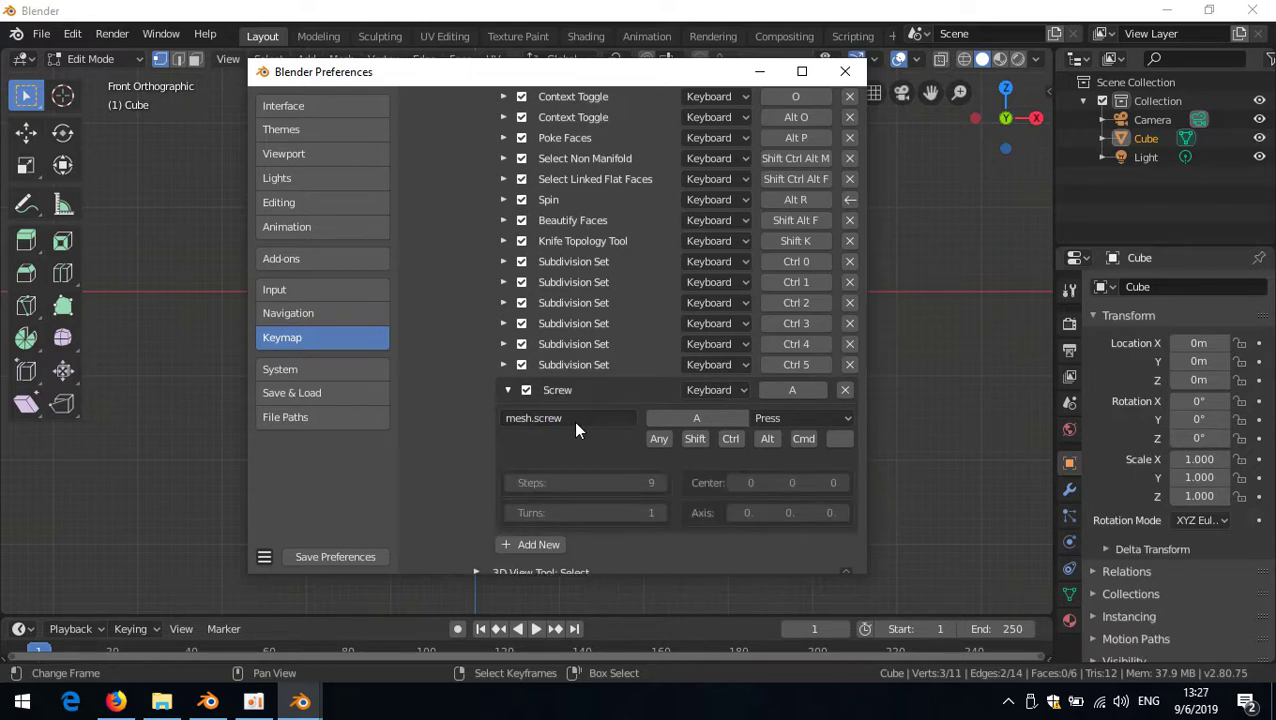
- Assign Shift+R as the Screw shortcut and return to the 3D viewport
left_click(722, 416)
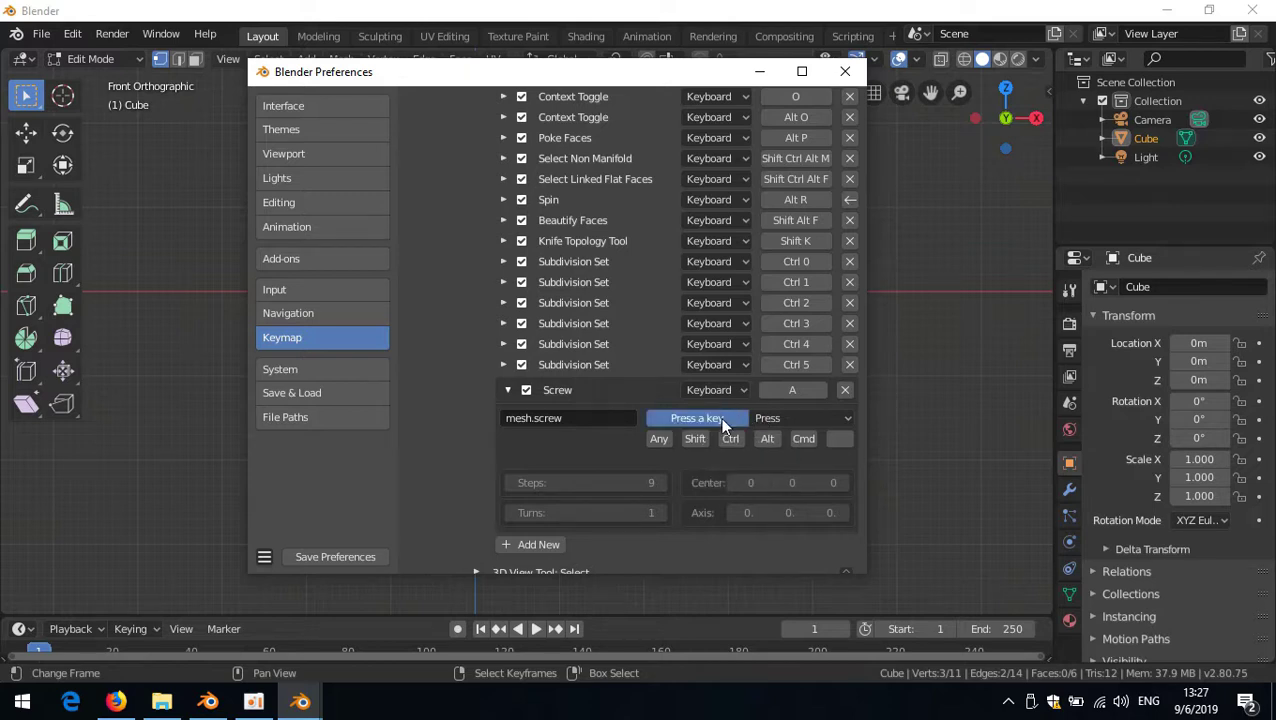
key("shift")
left_click(775, 419)
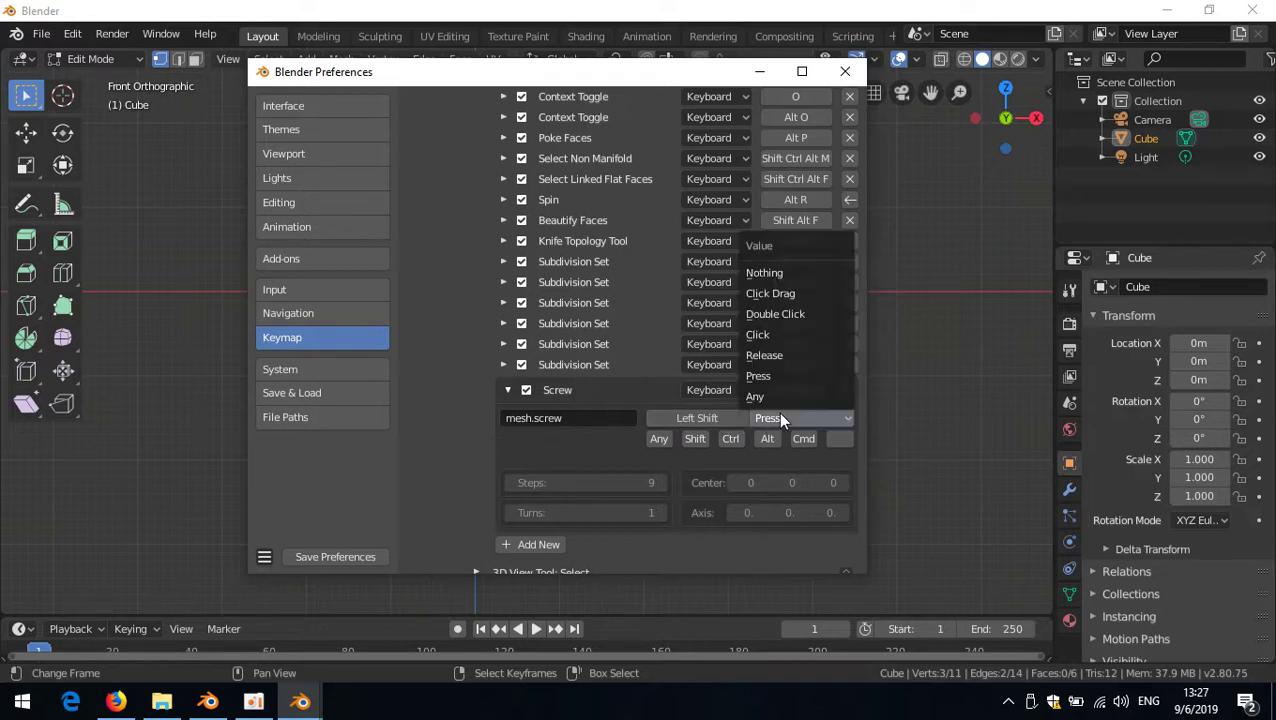
left_click(700, 418)
key("r")
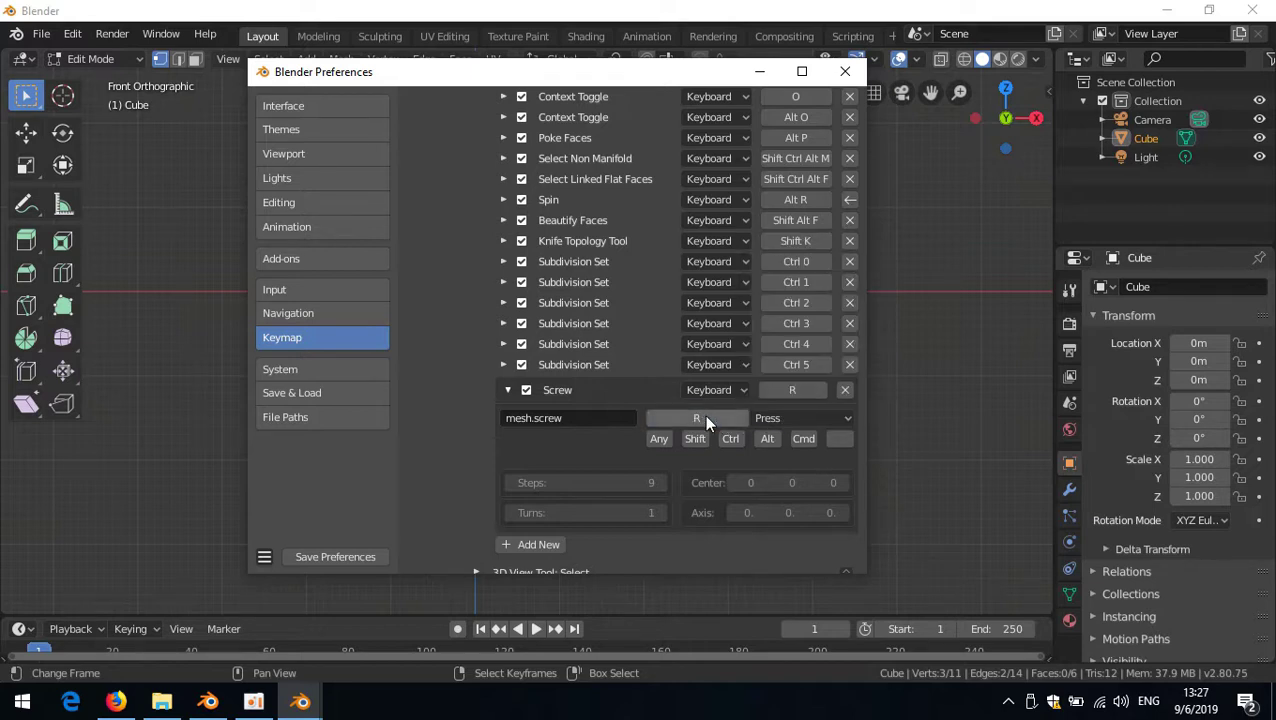
left_click(697, 440)
left_click(637, 10)
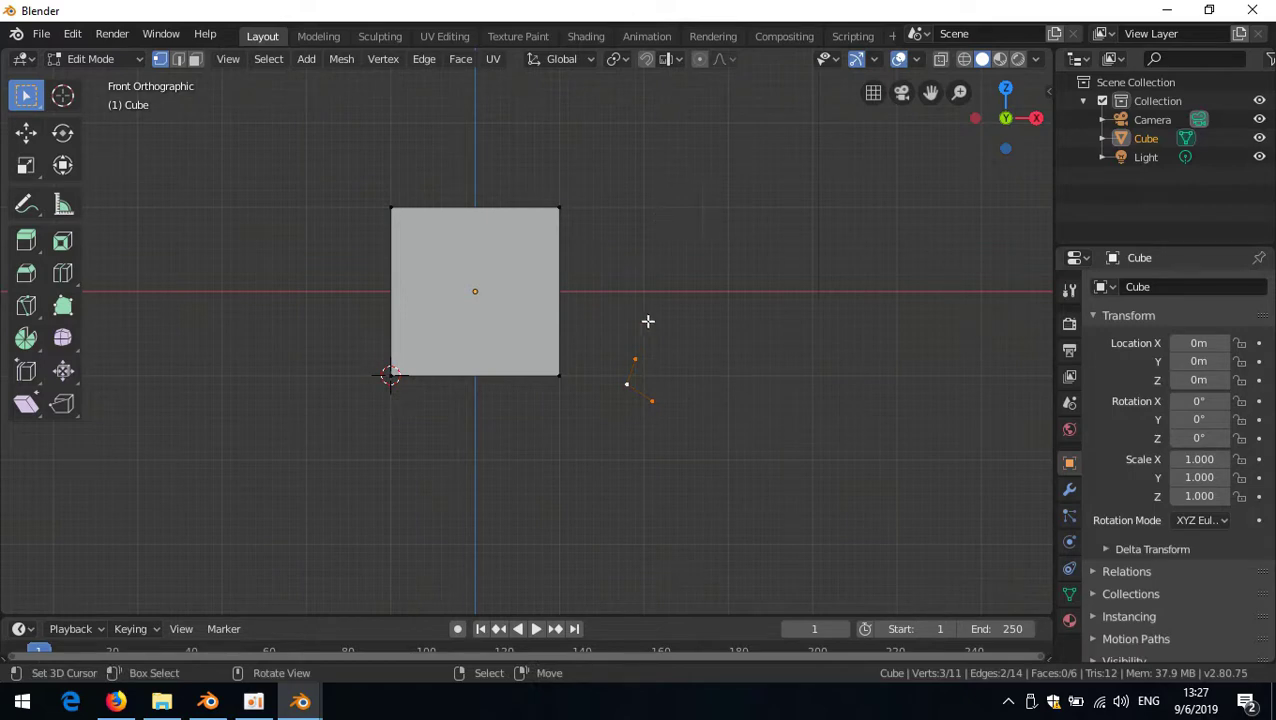
mouse_move(317, 708)
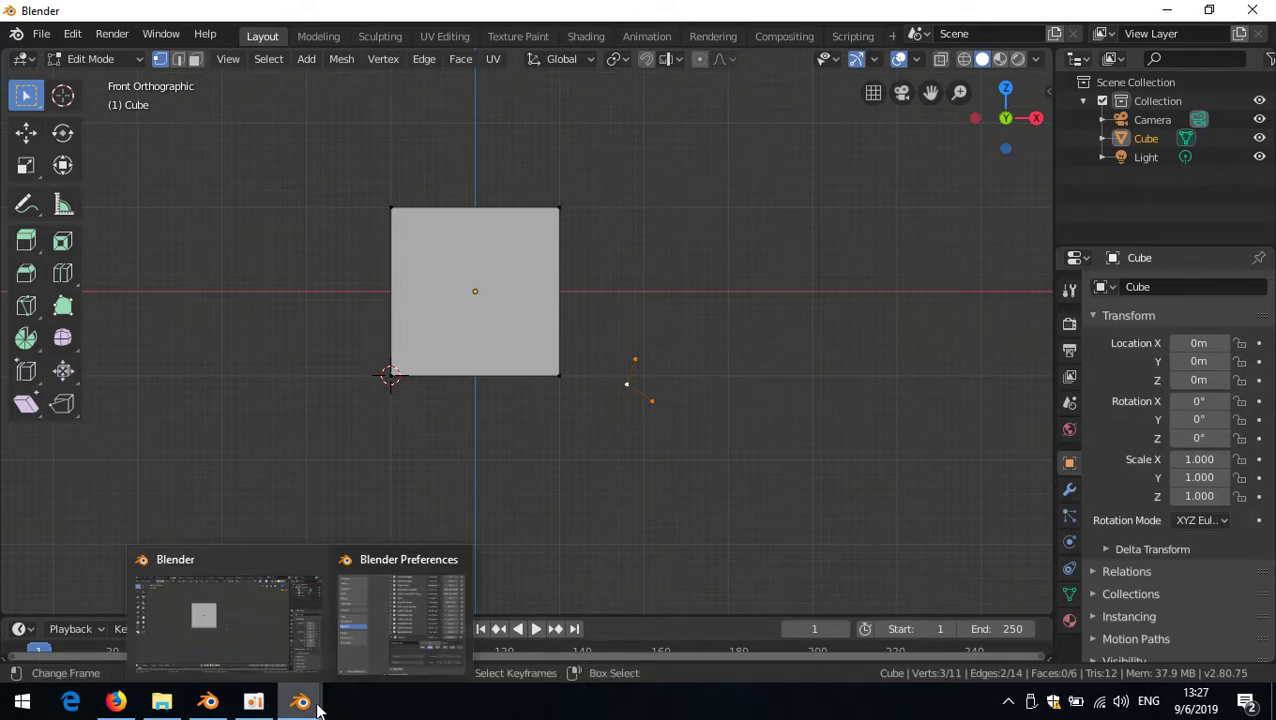
left_click(400, 612)
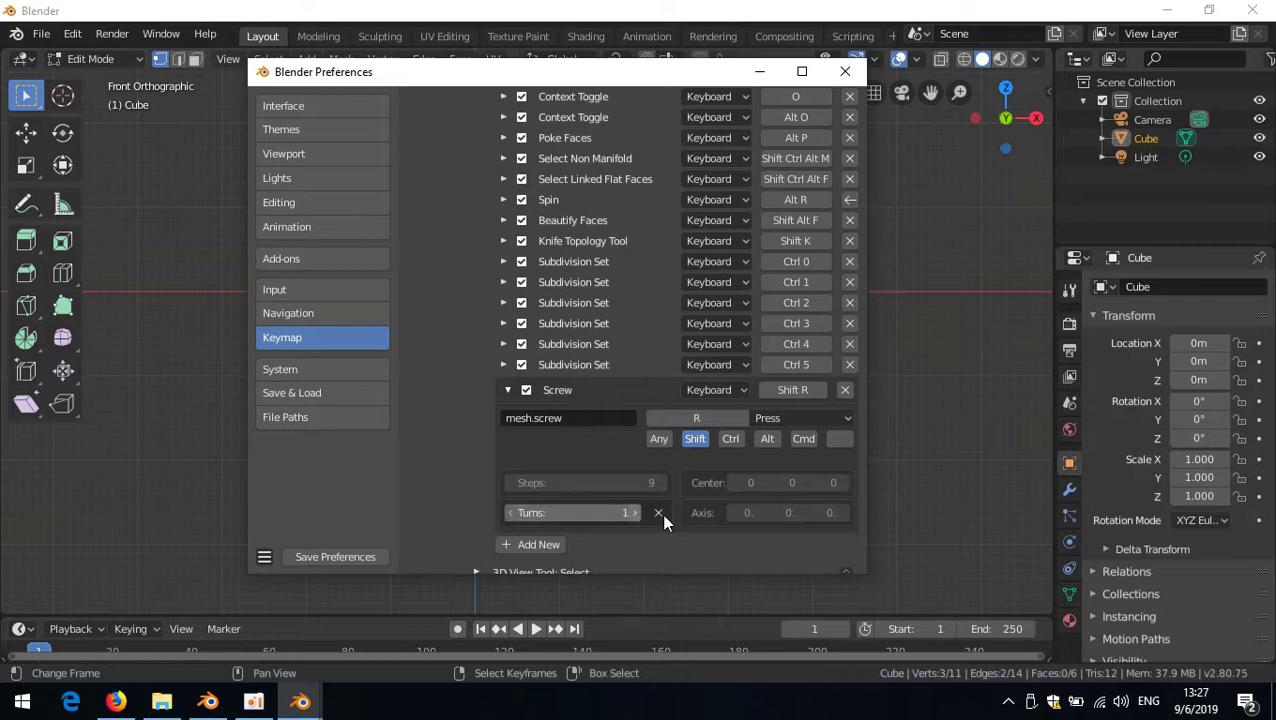
left_click(610, 50)
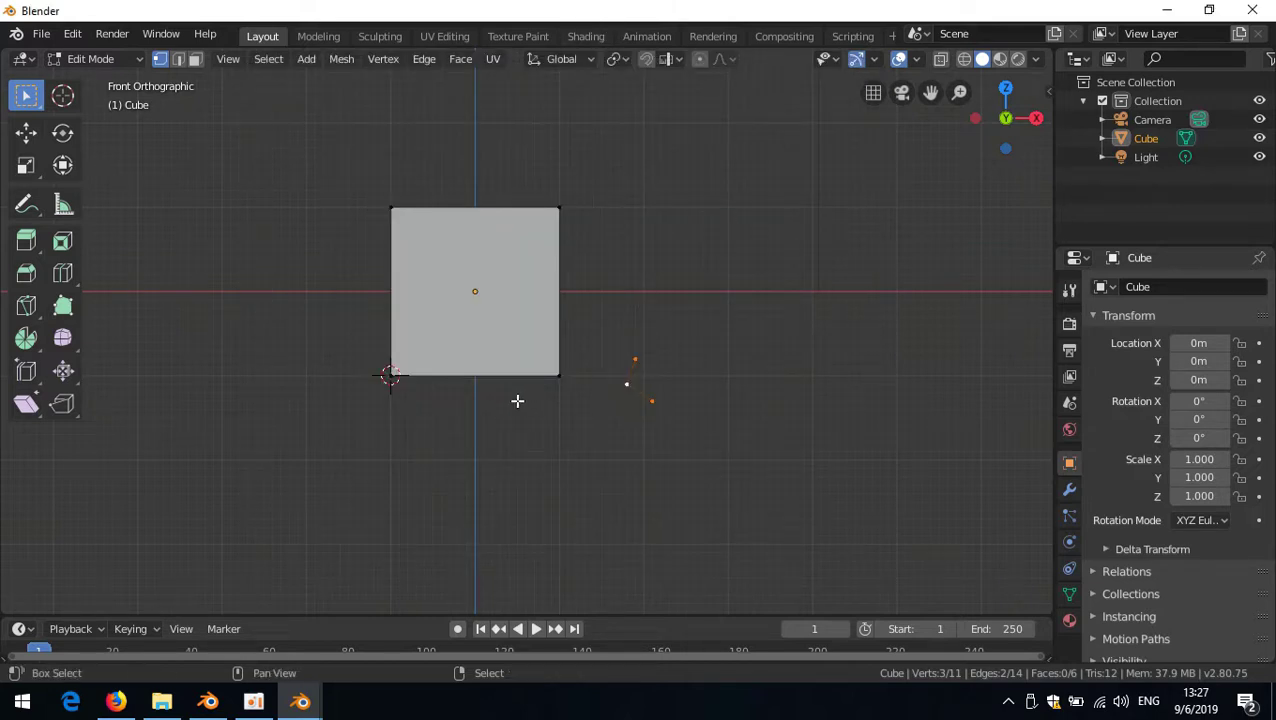
- Screw the selected vertex chain with 2 turns
key("shift+r")
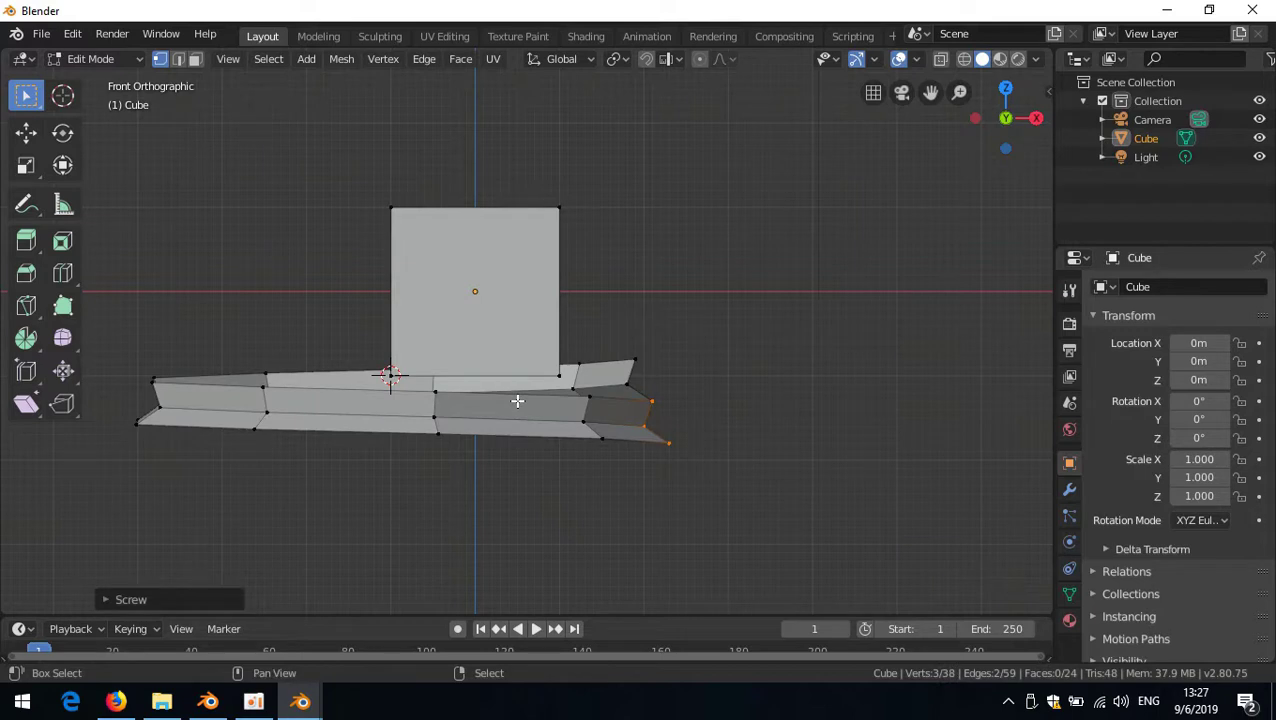
left_click(110, 600)
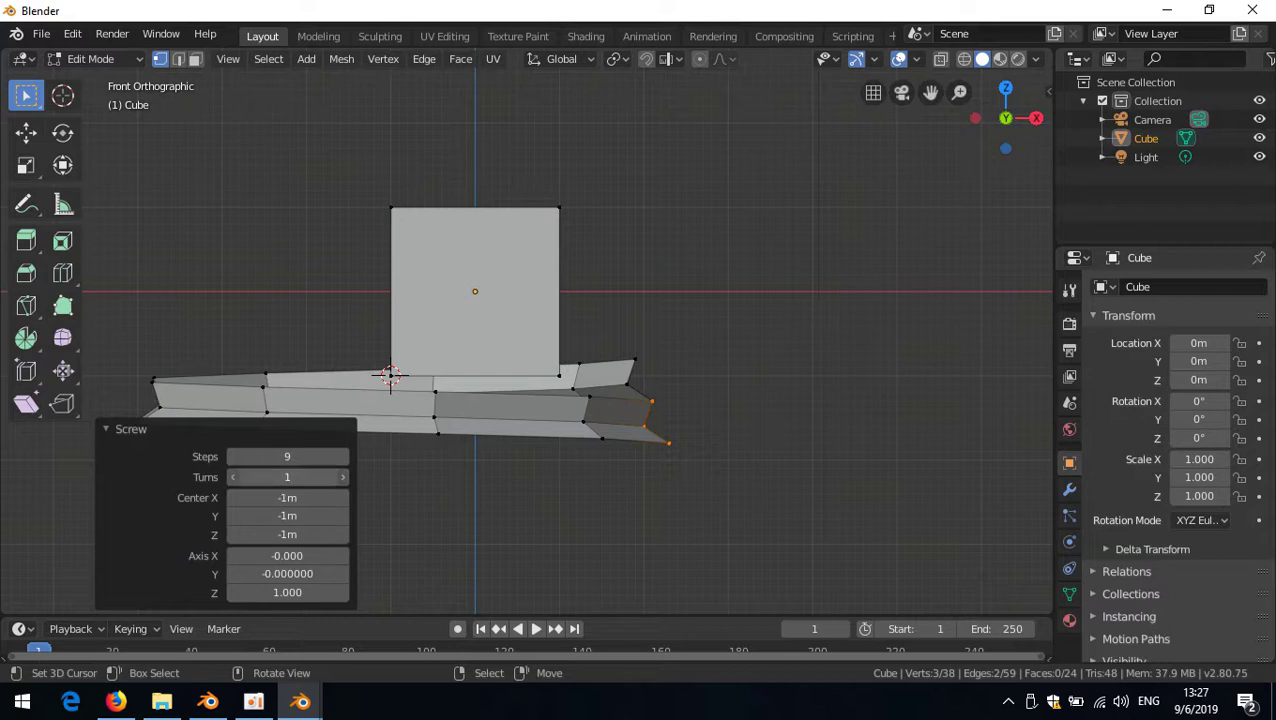
left_click(279, 478)
type("2")
key("Return")
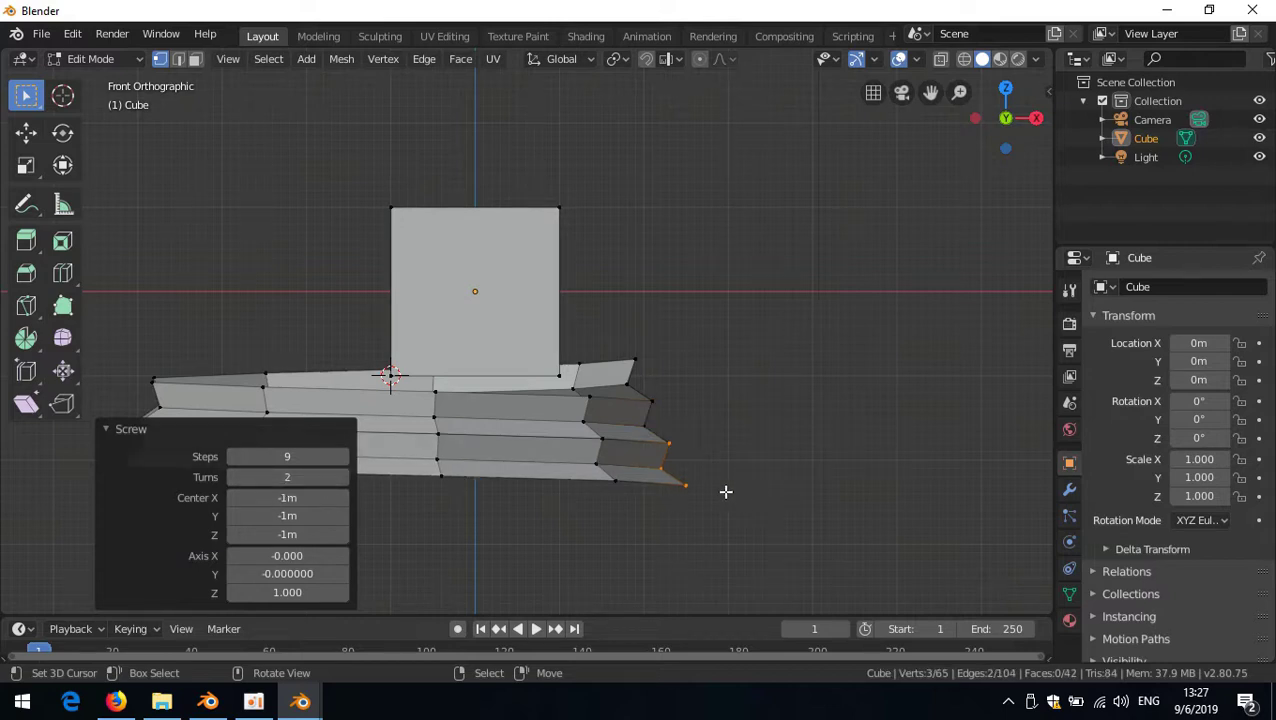
- Select a vertex at the screw's lower end and screw again to extend it
left_click(558, 212)
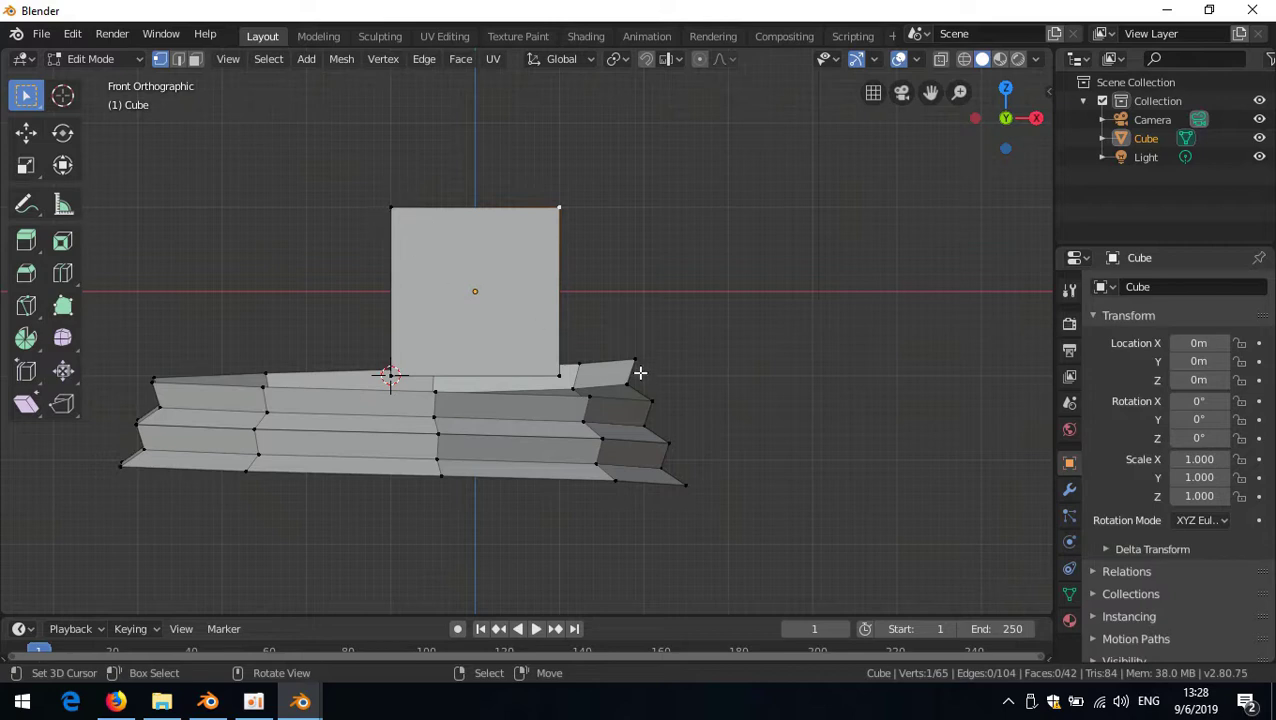
left_click(683, 467)
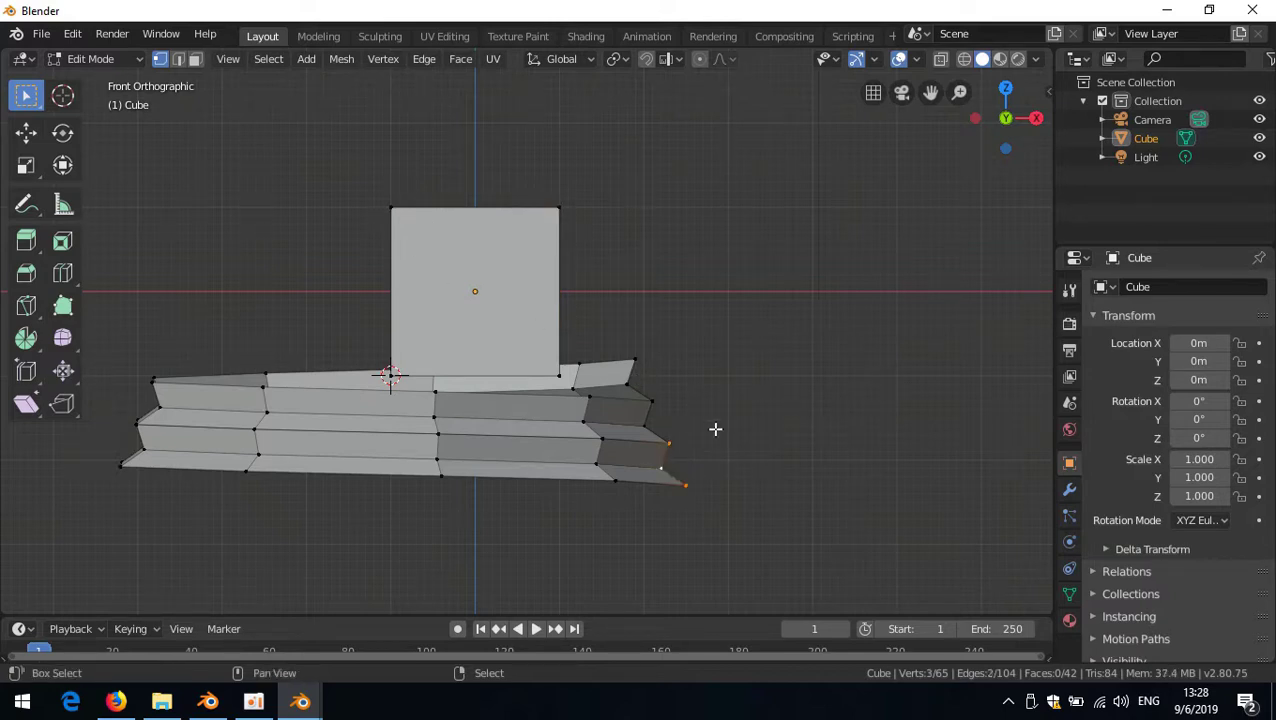
key("shift+r")
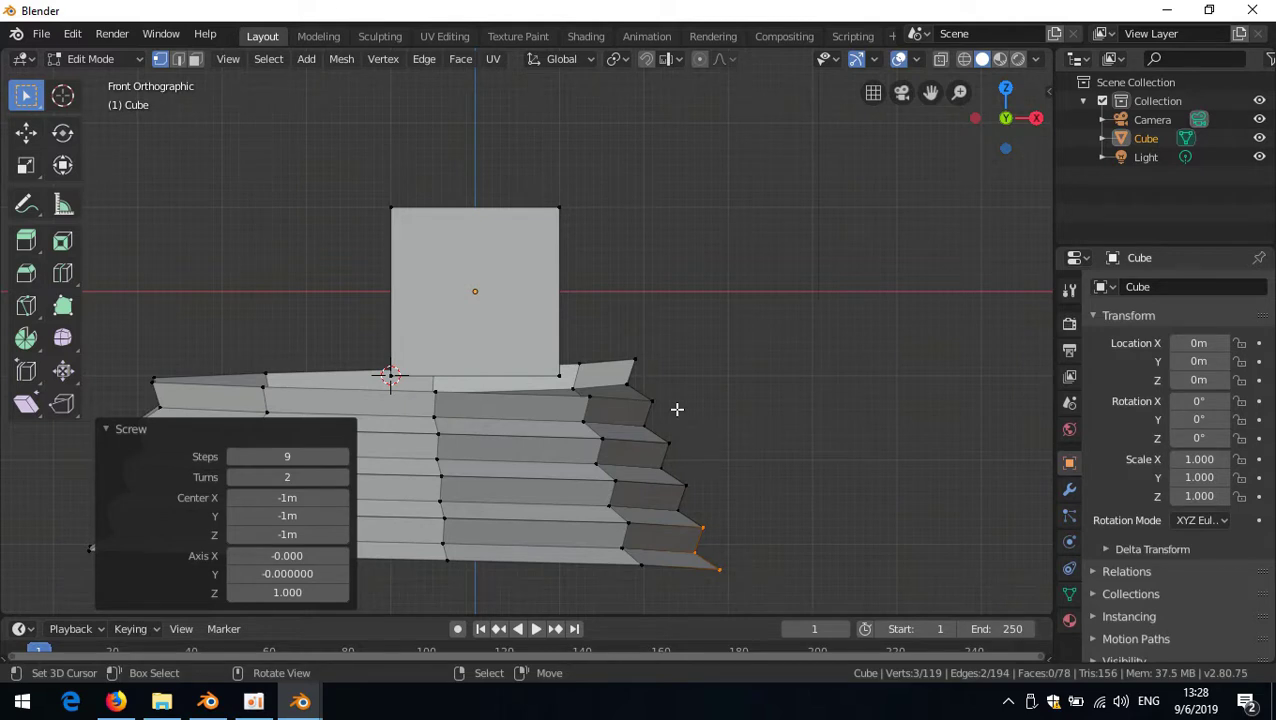
left_click(654, 367)
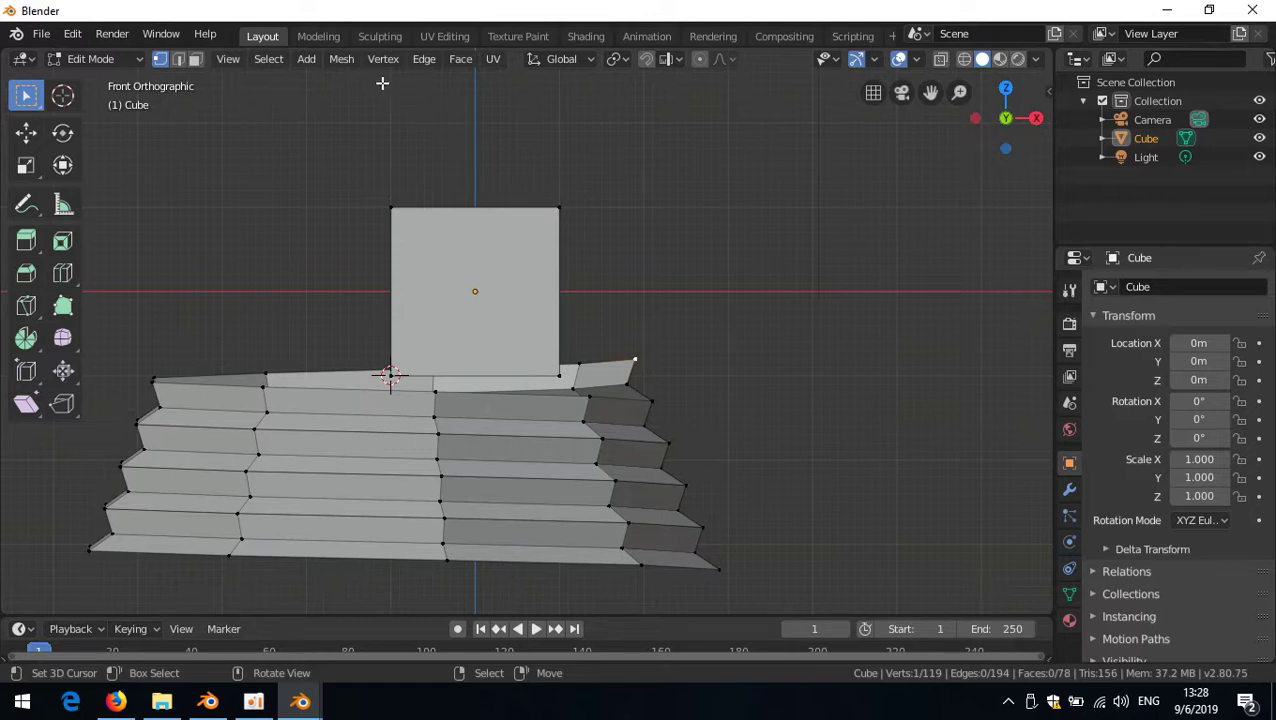
- Assign Ctrl+Wheel Up as the Select More shortcut
left_click(275, 60)
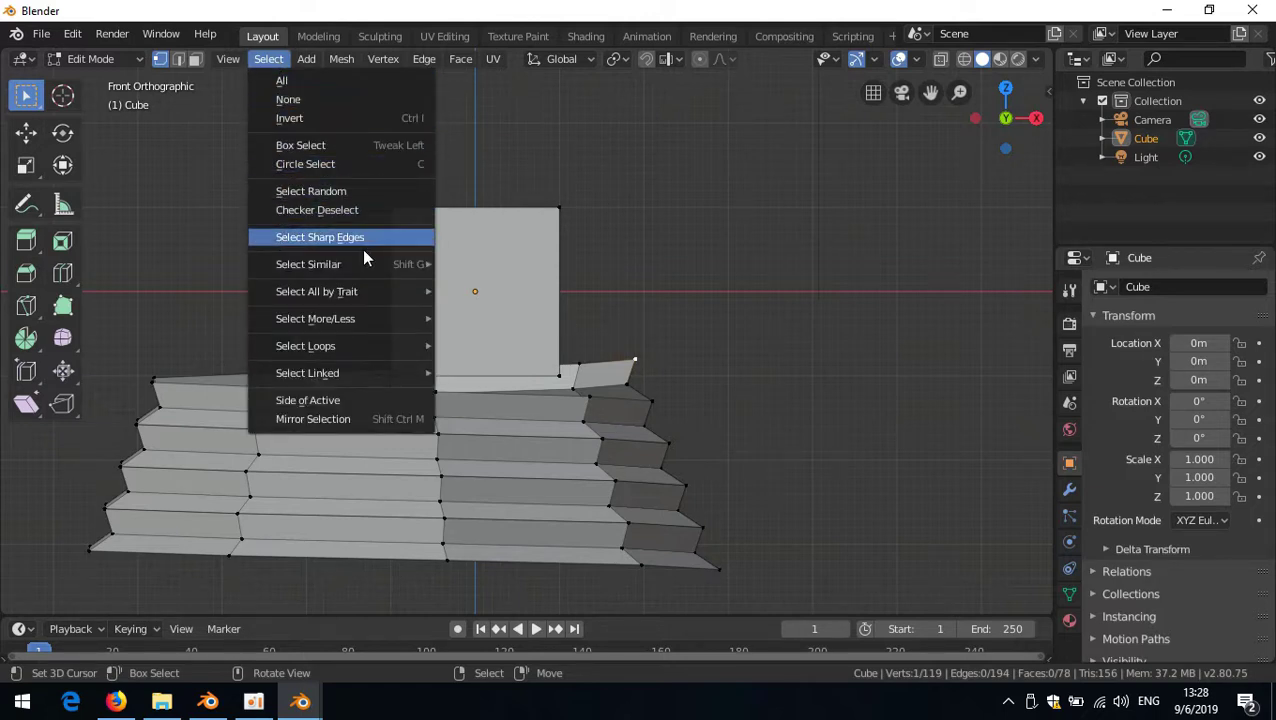
mouse_move(367, 321)
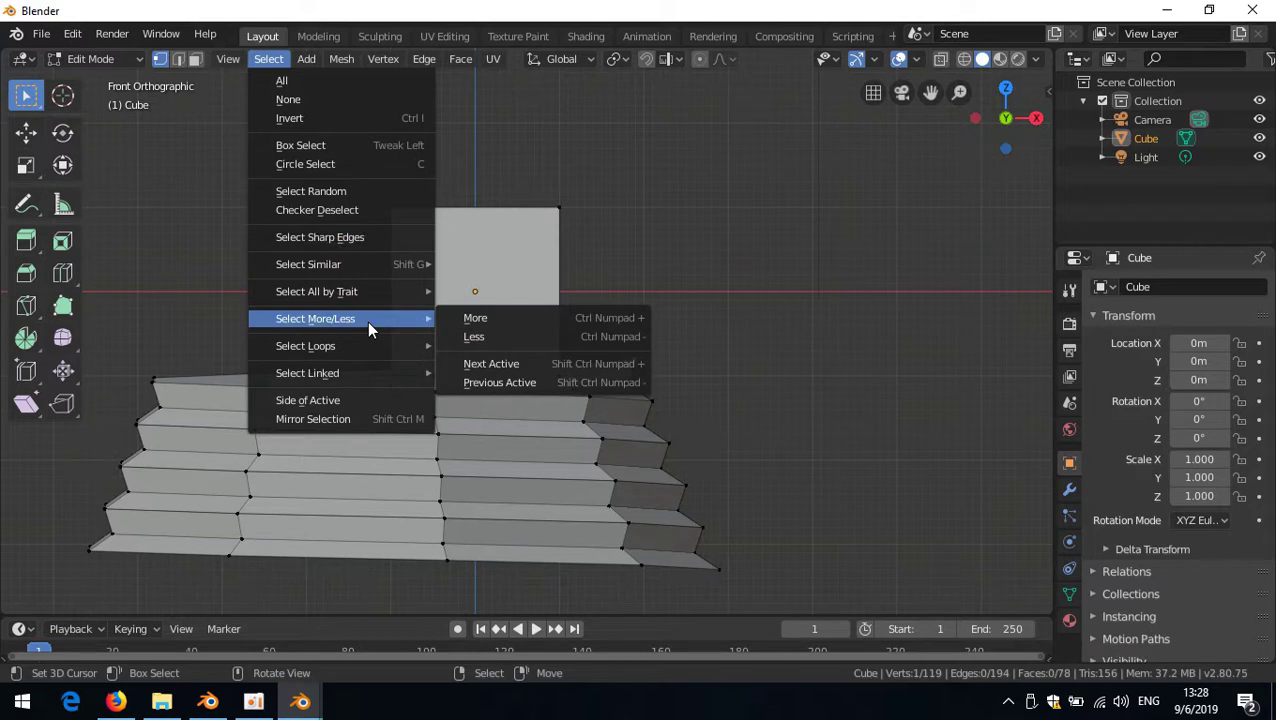
right_click(509, 322)
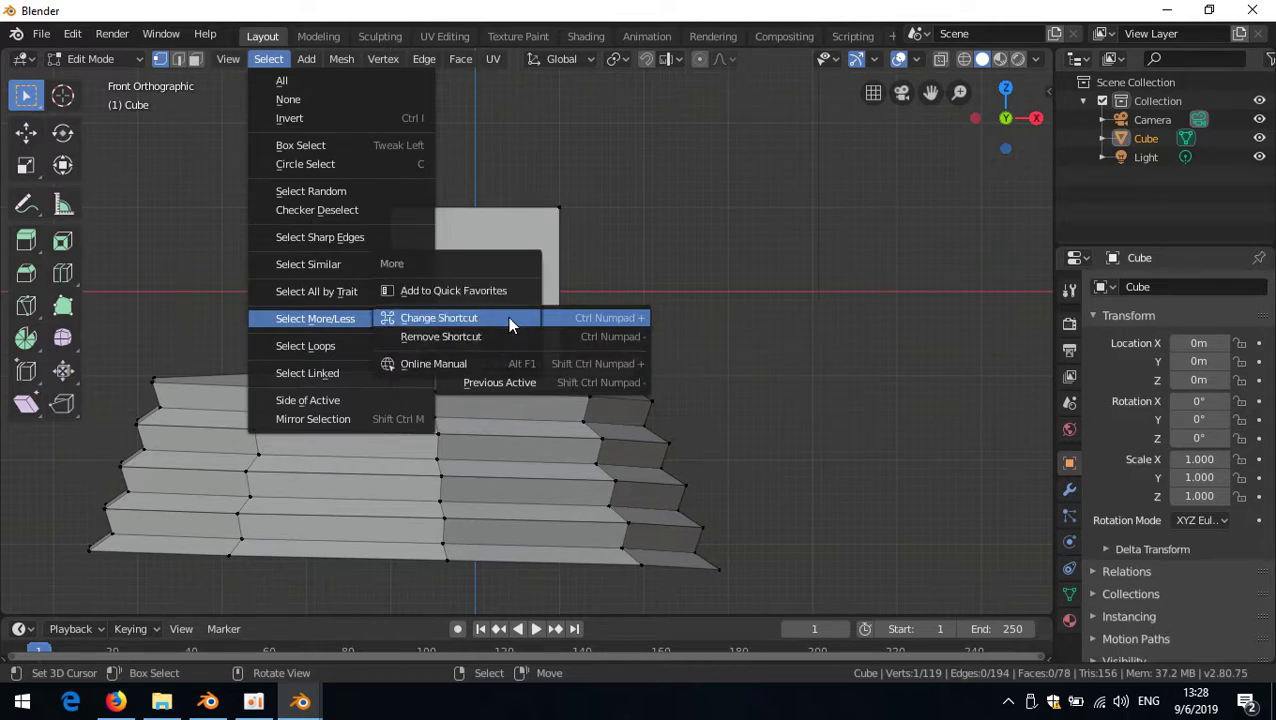
left_click(458, 316)
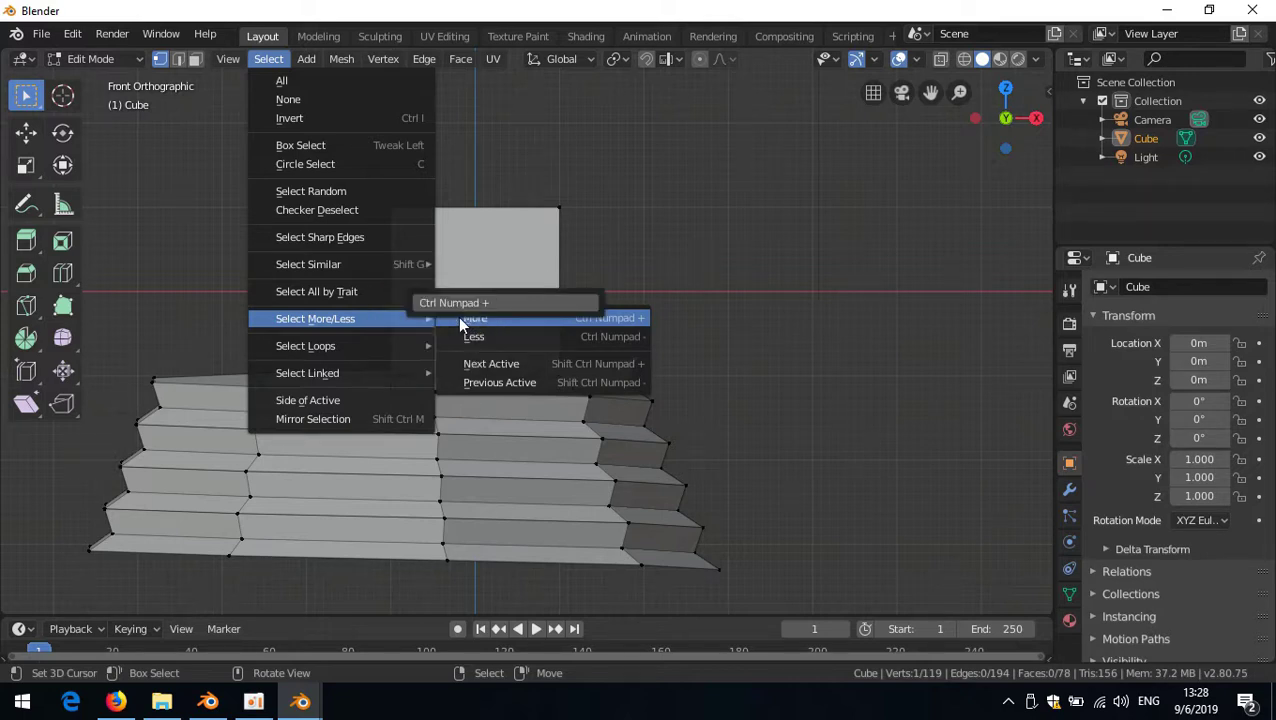
left_click(463, 307)
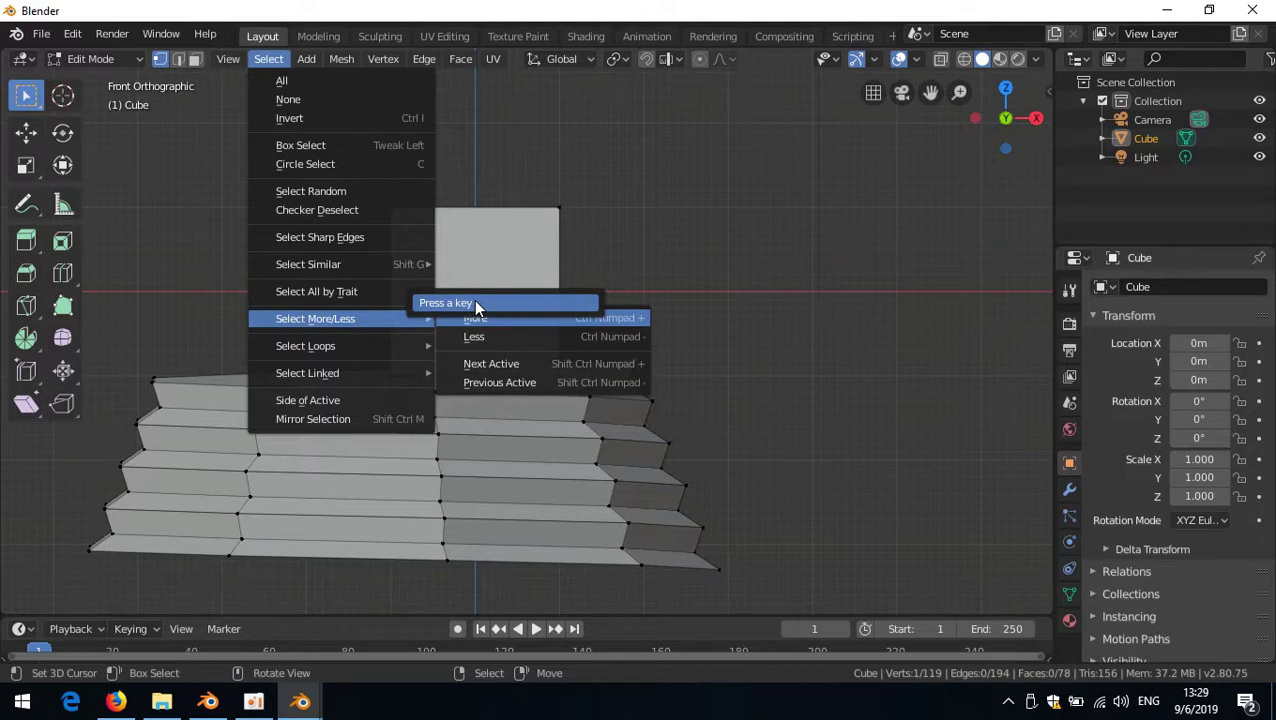
key("ctrl")
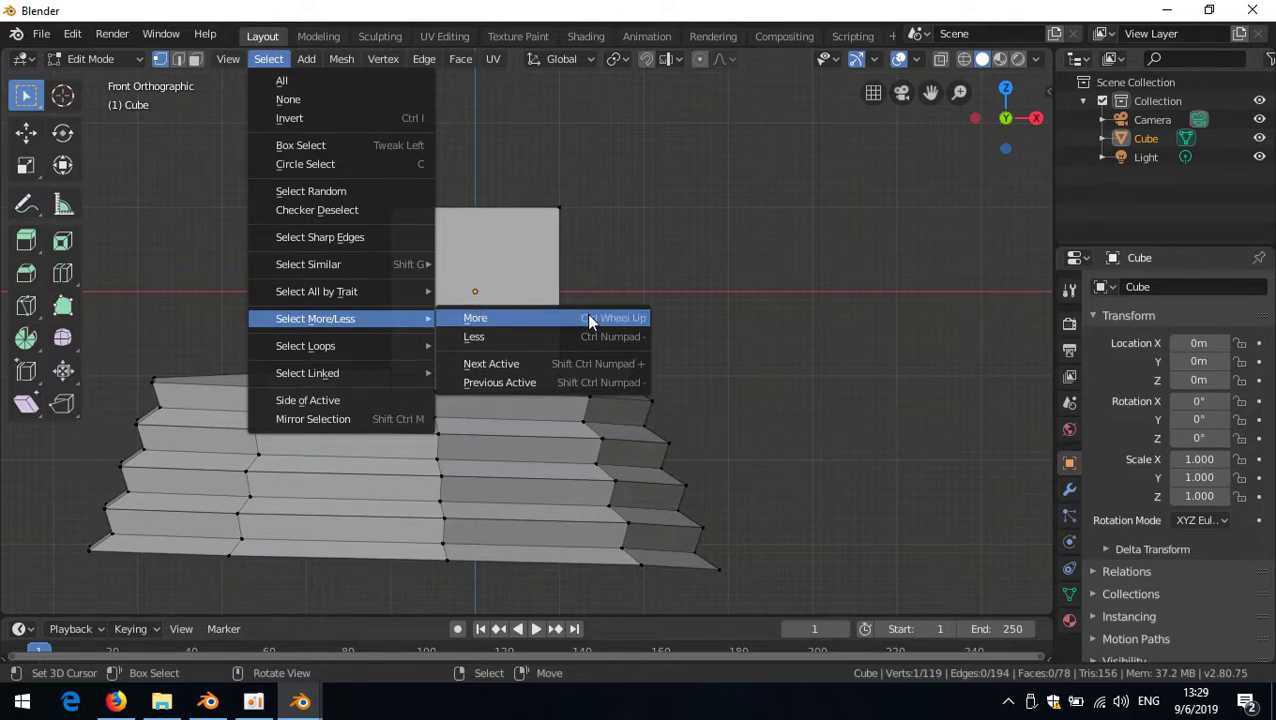
- Assign Ctrl+Wheel Down as the Select Less shortcut
right_click(545, 336)
left_click(506, 341)
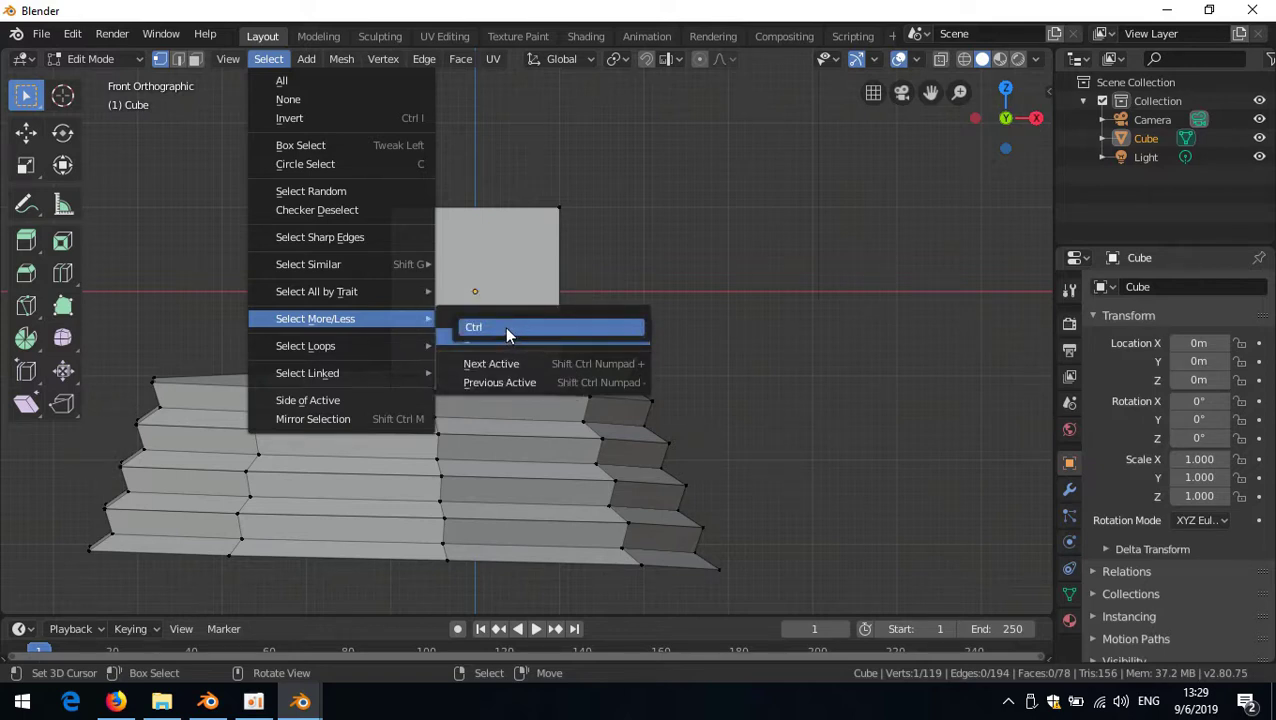
scroll(506, 334, "down", 1, "ctrl")
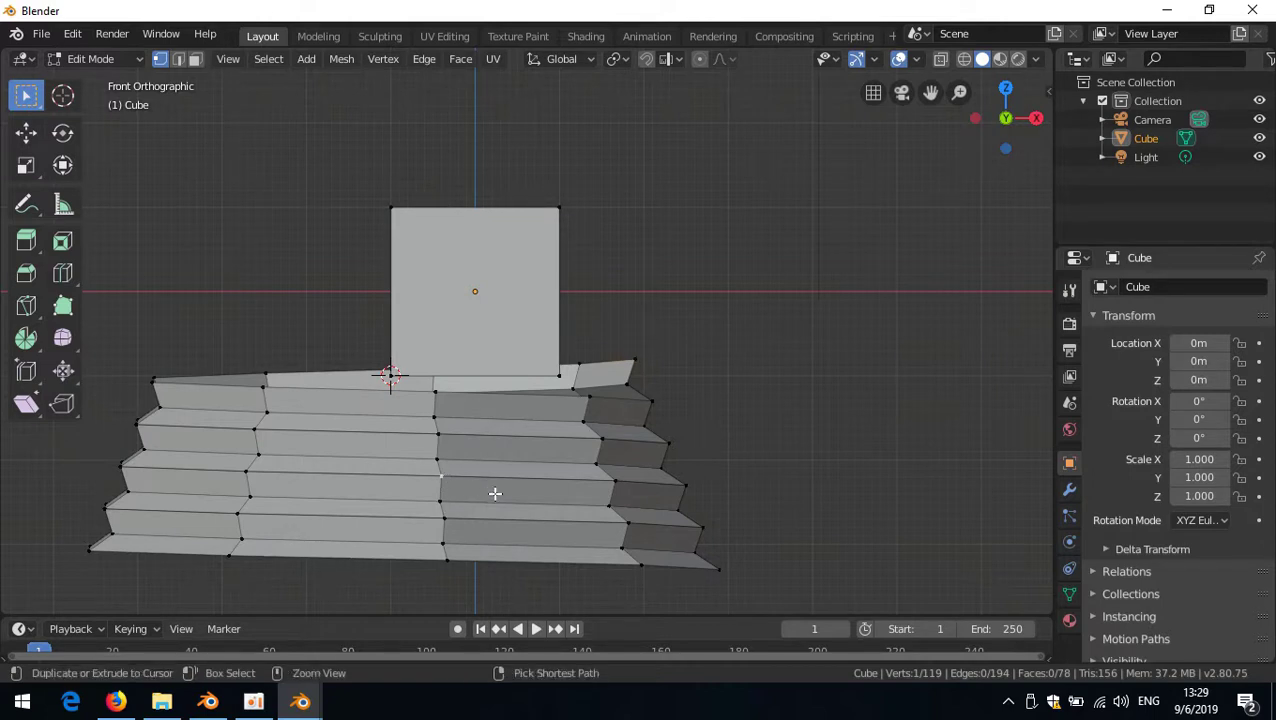
- Grow the face selection four times with Ctrl+Wheel Up
scroll(495, 493, "up", 1, "ctrl")
scroll(495, 493, "up", 1, "ctrl")
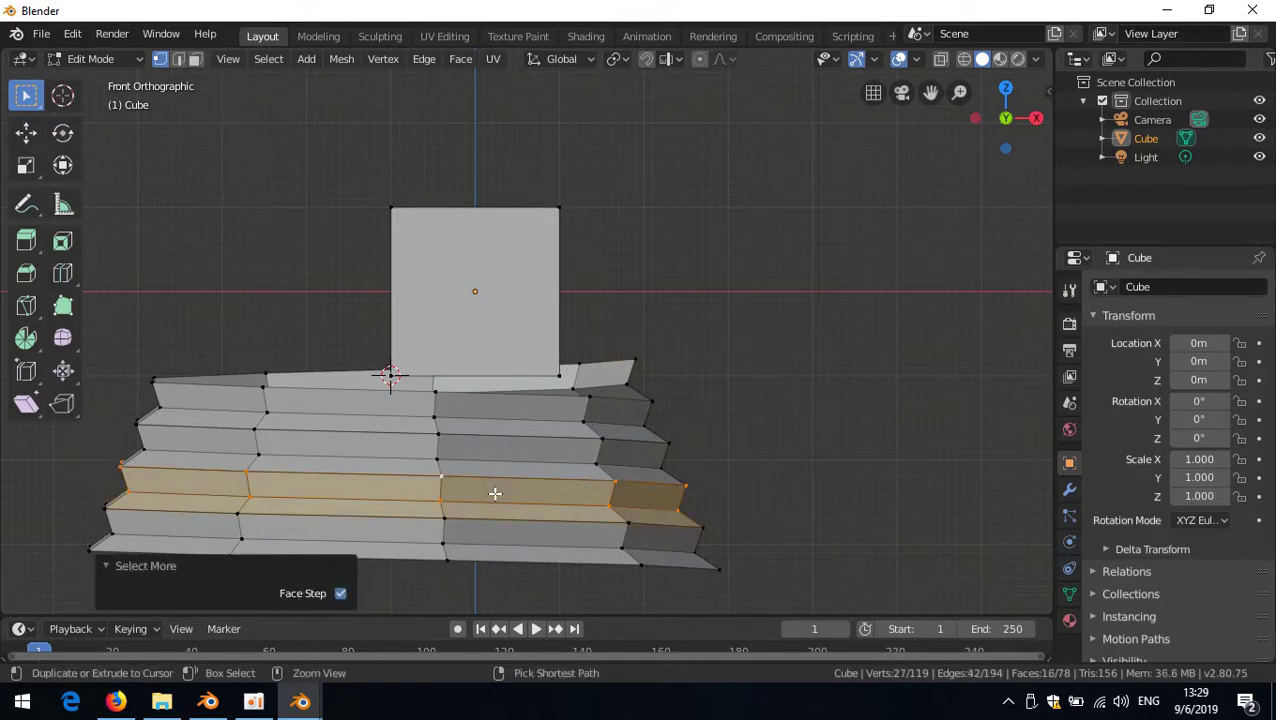
scroll(498, 484, "up", 2, "ctrl")
scroll(505, 465, "up", 1, "ctrl")
- Inspect the stepped ring in X-ray, orthographic and camera views, then restore solid shading
mouse_move(492, 432)
middle_mouse_down()
mouse_move(567, 356)
mouse_move(515, 361)
mouse_move(489, 418)
middle_mouse_up()
key("alt+z")
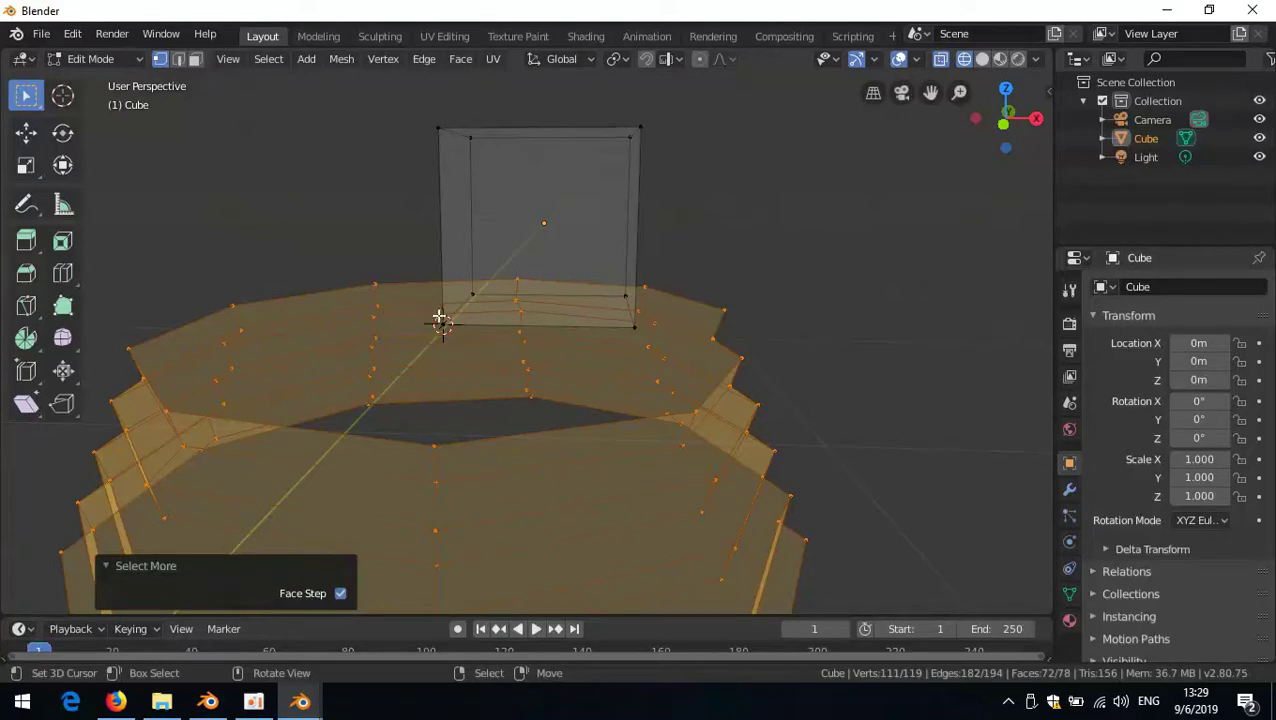
left_click(873, 94)
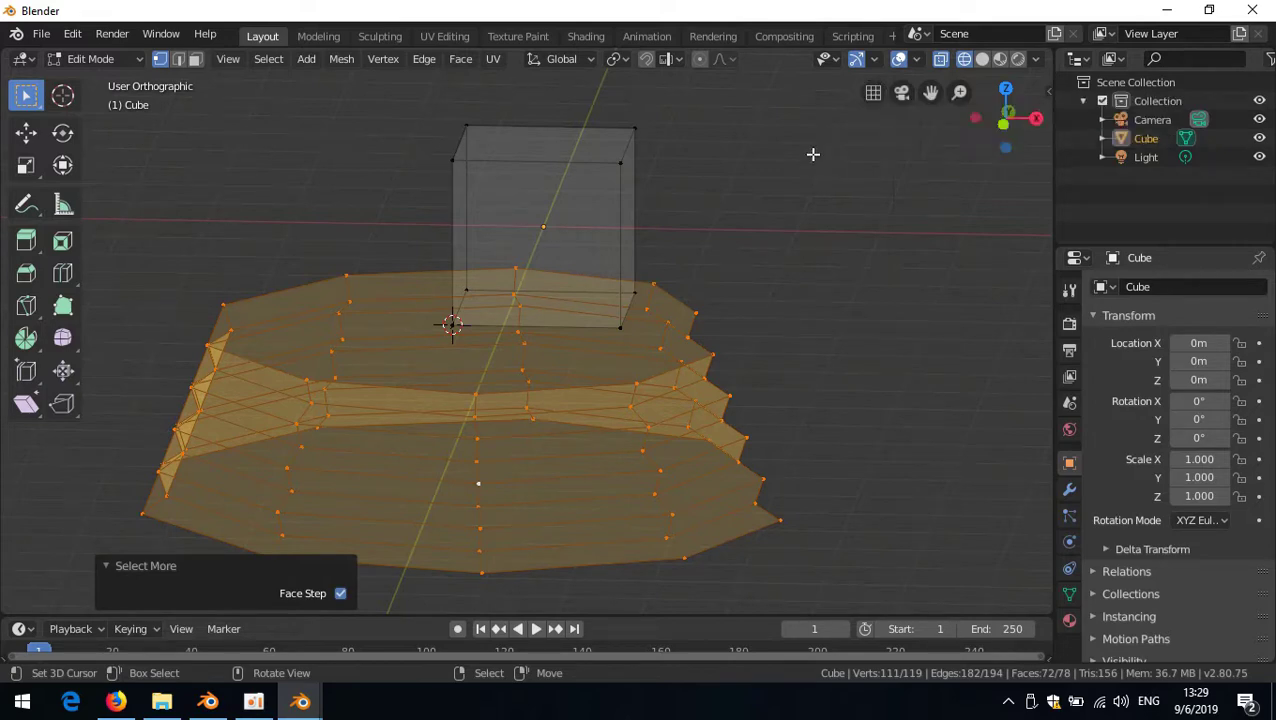
left_click_drag(1005, 127, 918, 145)
left_click(901, 93)
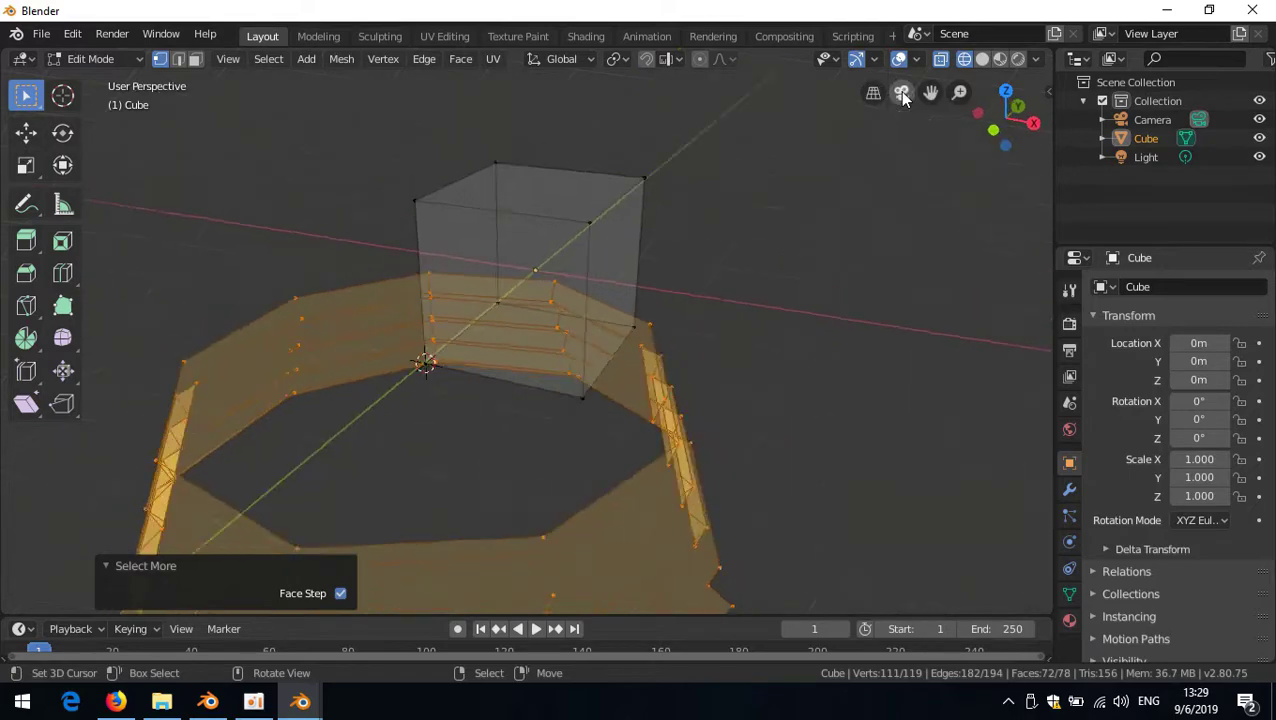
left_click(901, 93)
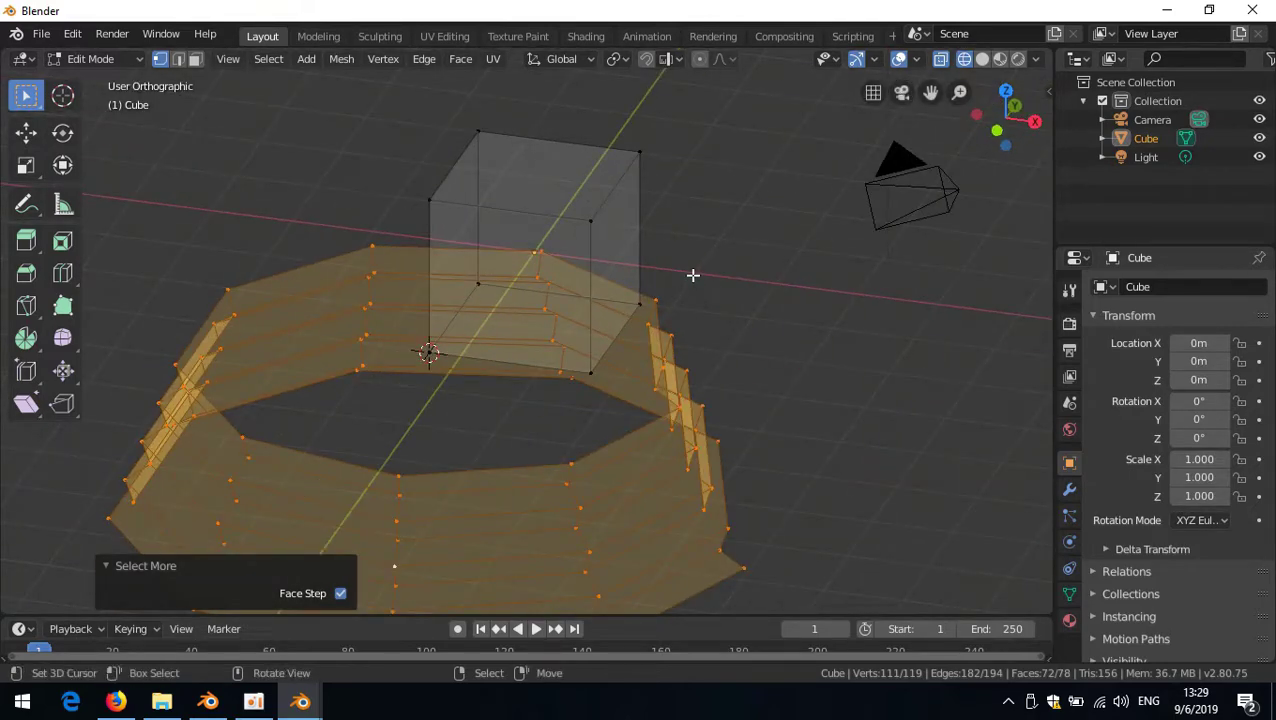
middle_click_drag(661, 316, 722, 261, "shift")
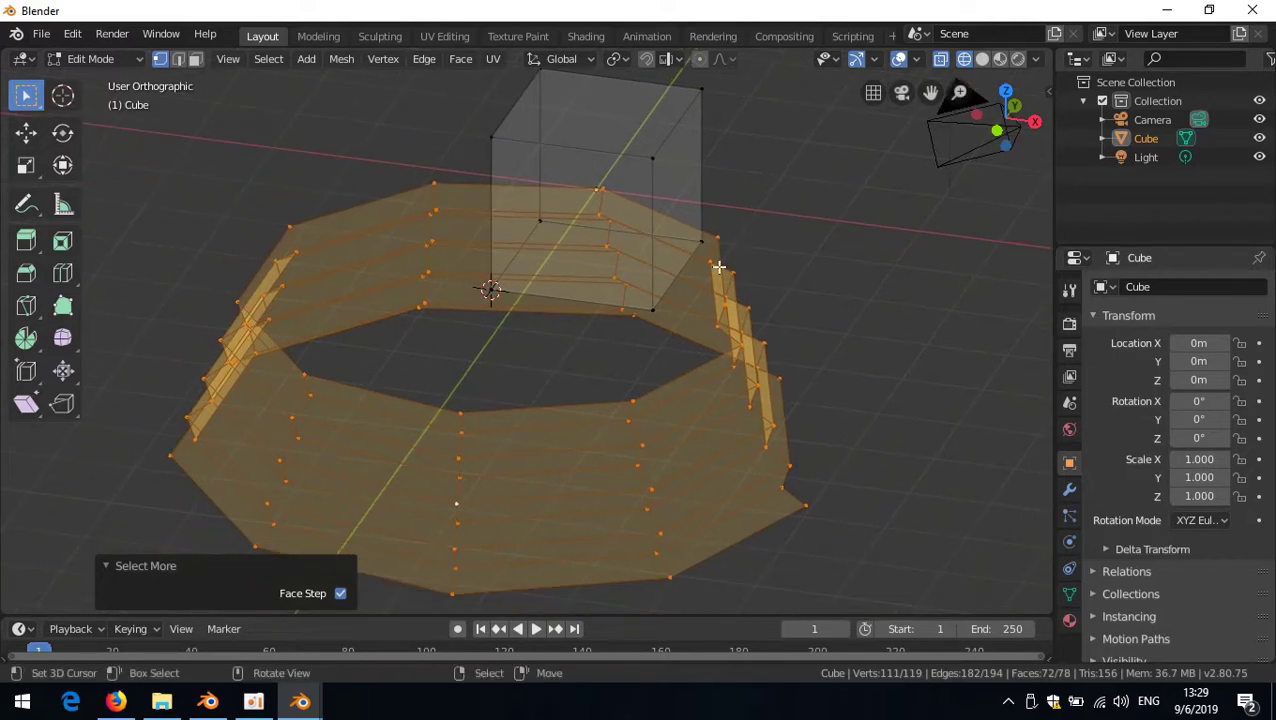
key("shift+z")
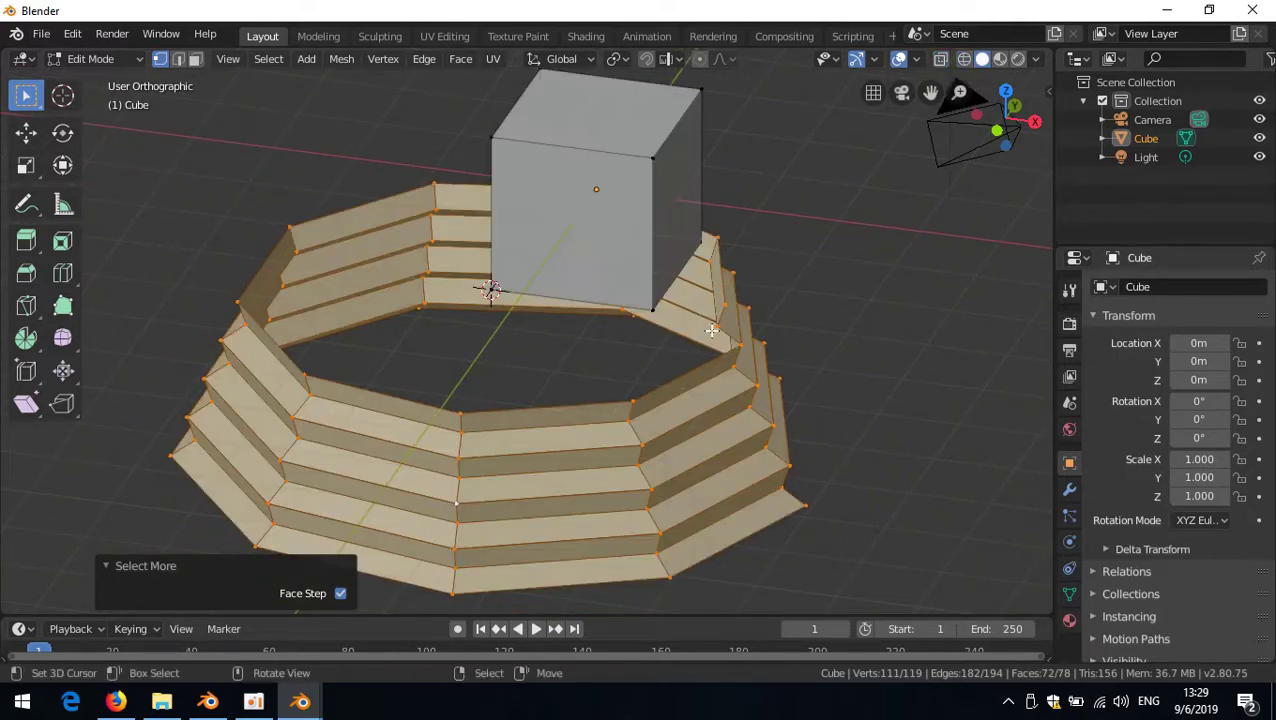
- In X-ray view, try selecting vertices lower on the ring
key("shift+z")
left_click(636, 402)
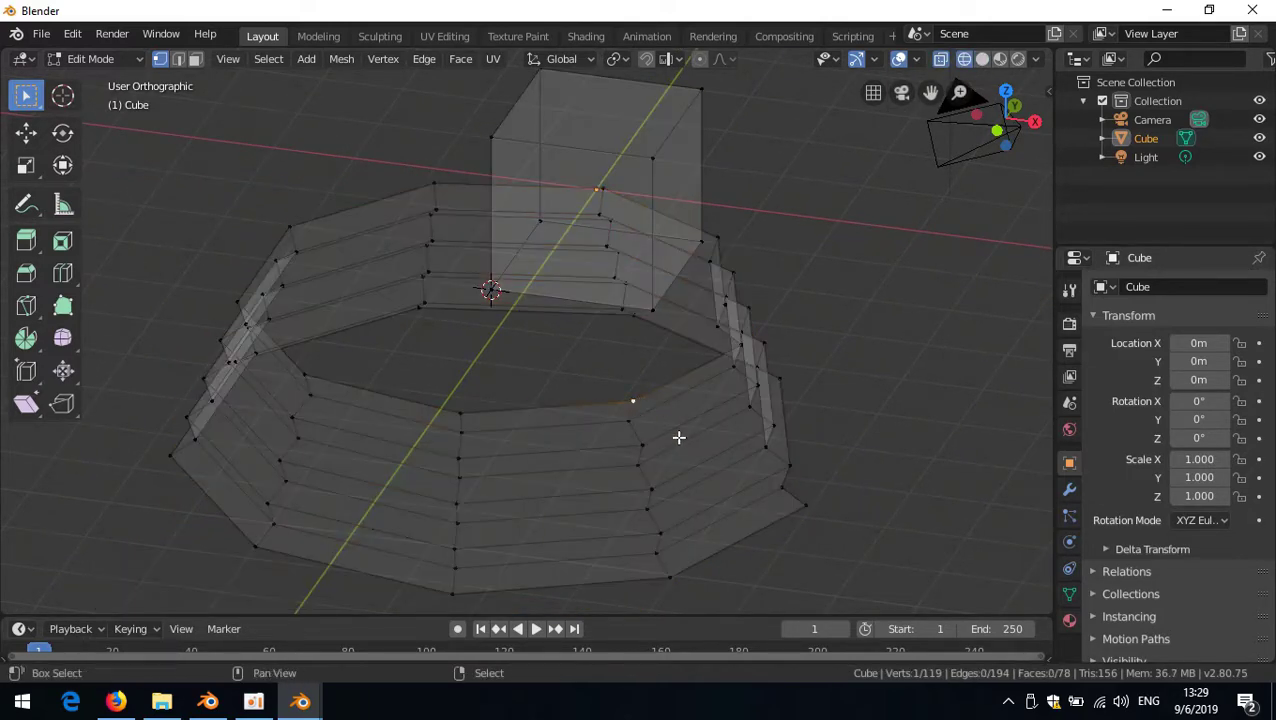
scroll(625, 430, "up", 3)
left_click(618, 410)
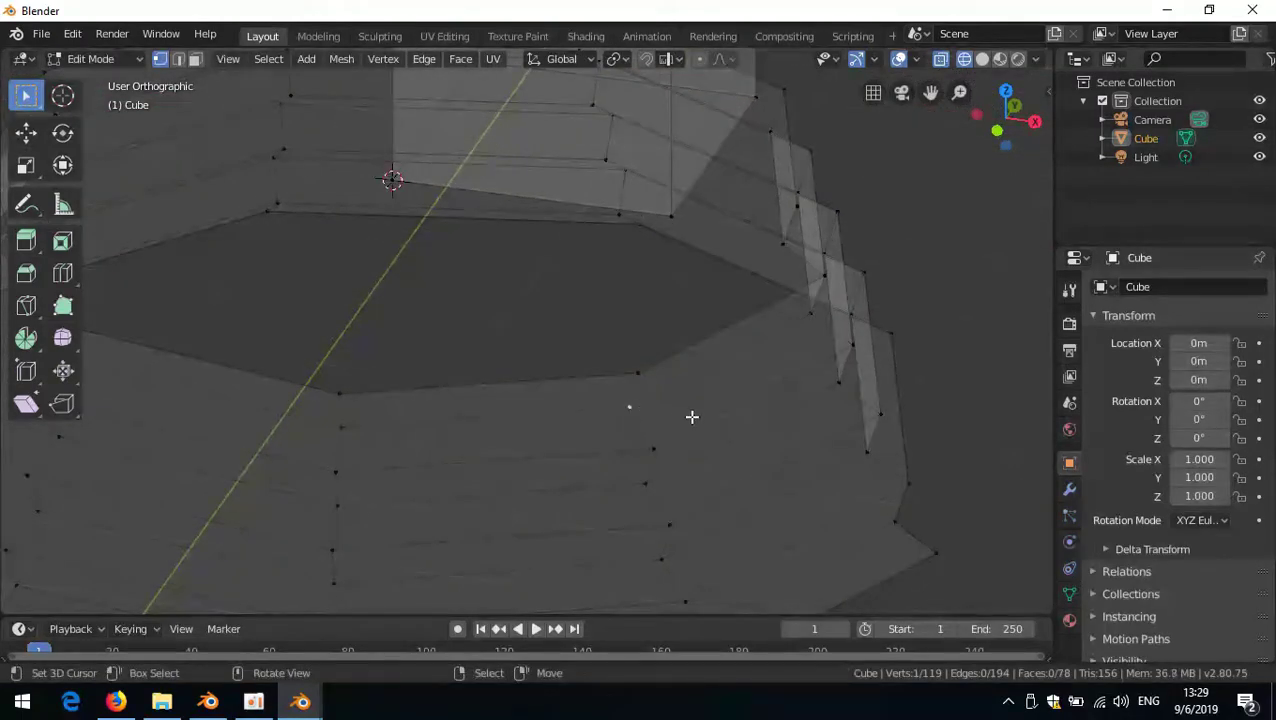
left_click(655, 449)
left_click(661, 447, "shift")
scroll(698, 445, "down", 5)
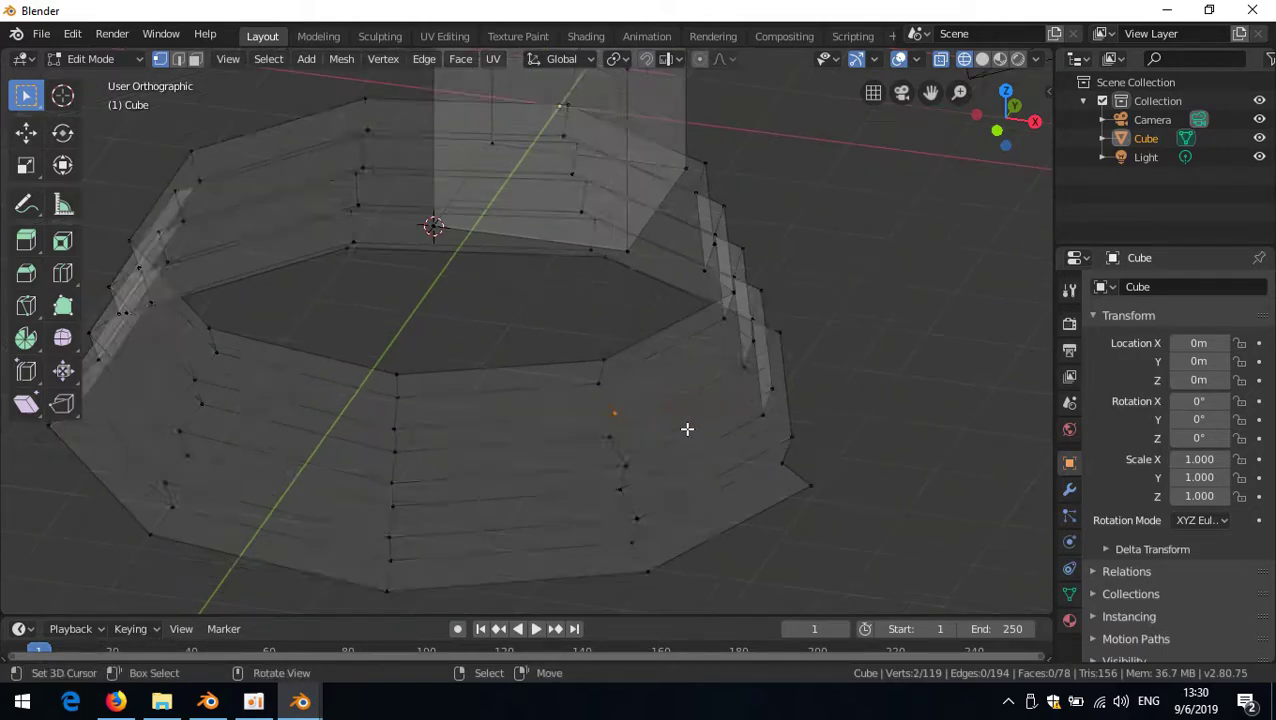
- Orbit slightly and select three vertices along one front row
key("shift+z")
middle_click_drag(635, 427, 607, 401)
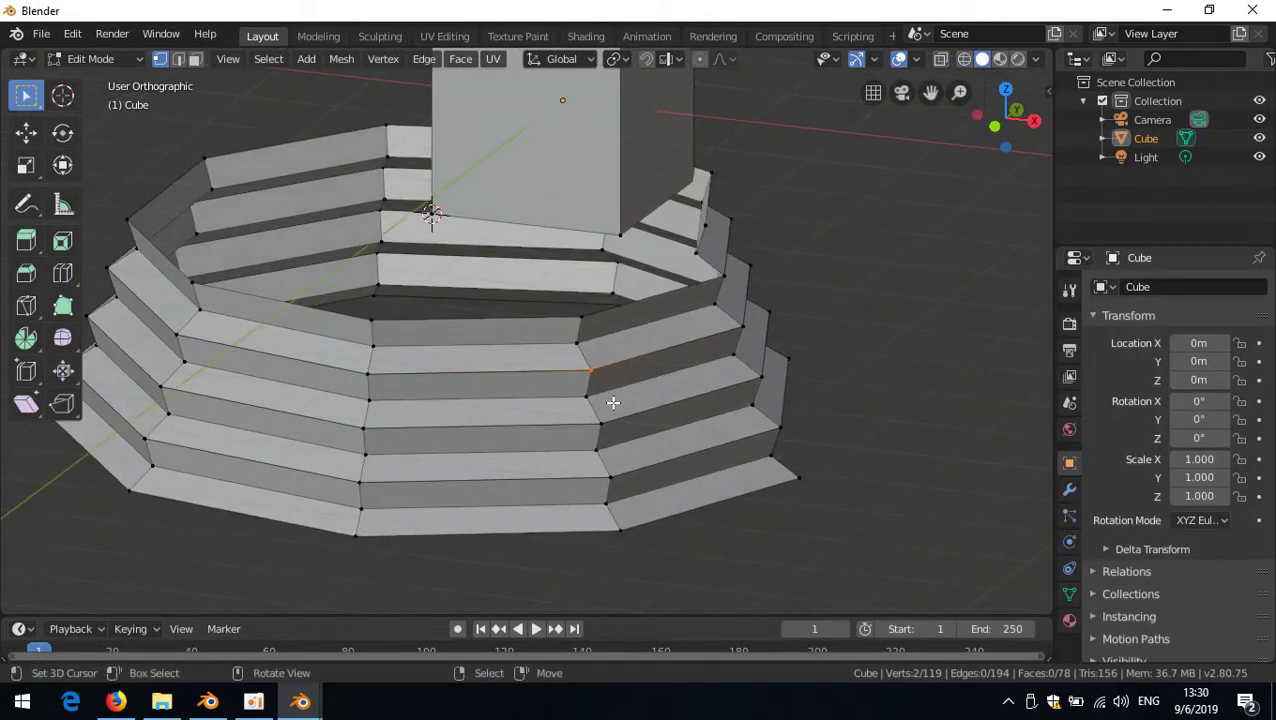
key("shift+z")
left_click(604, 372, "shift")
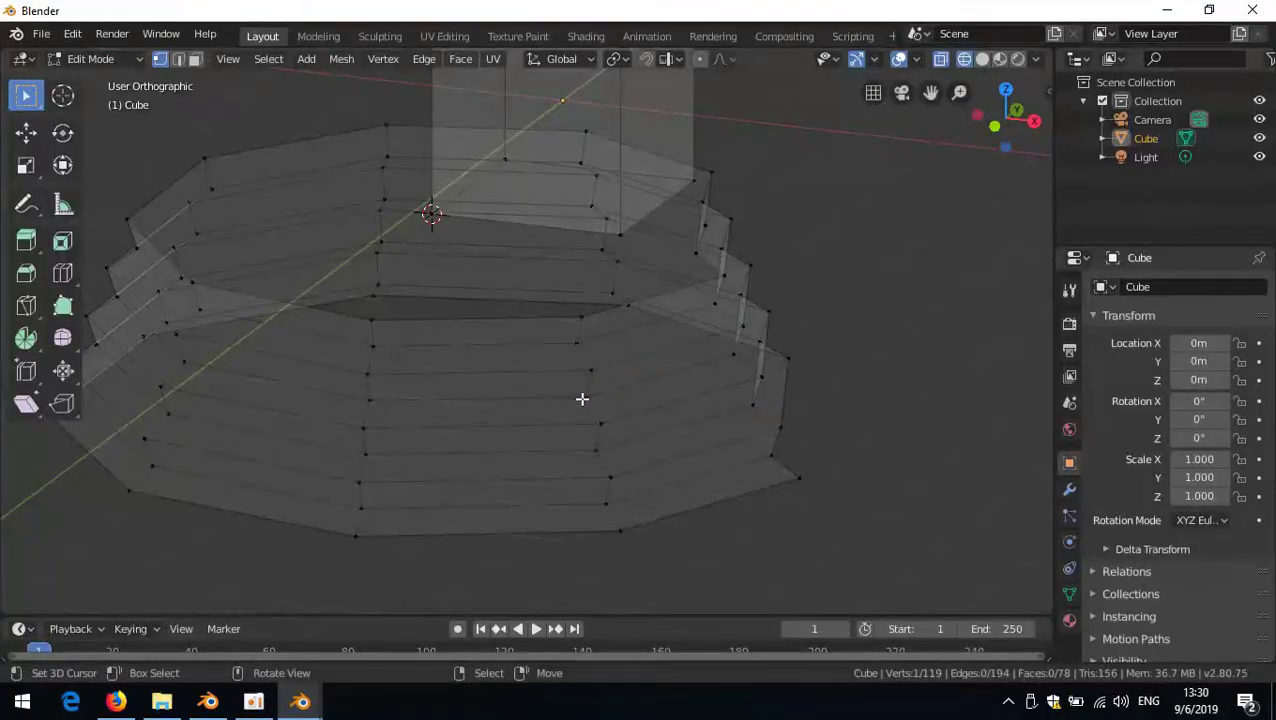
left_click(368, 374, "shift")
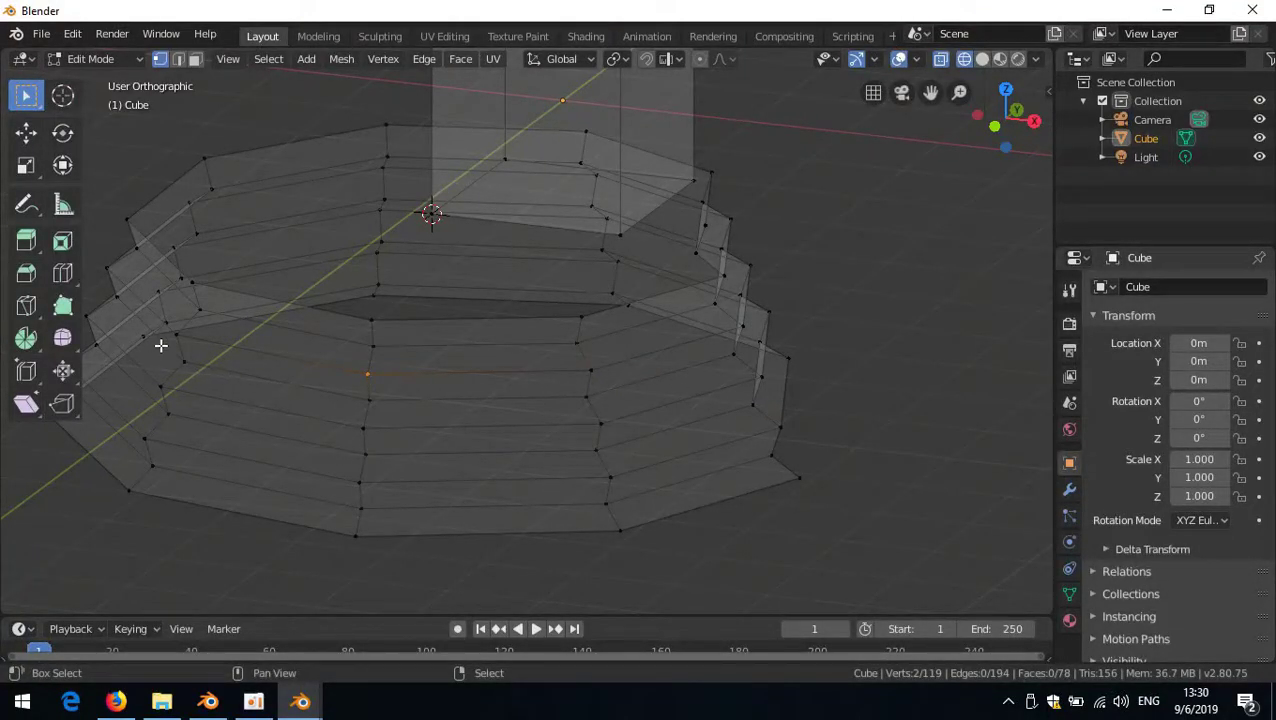
left_click(205, 392, "shift")
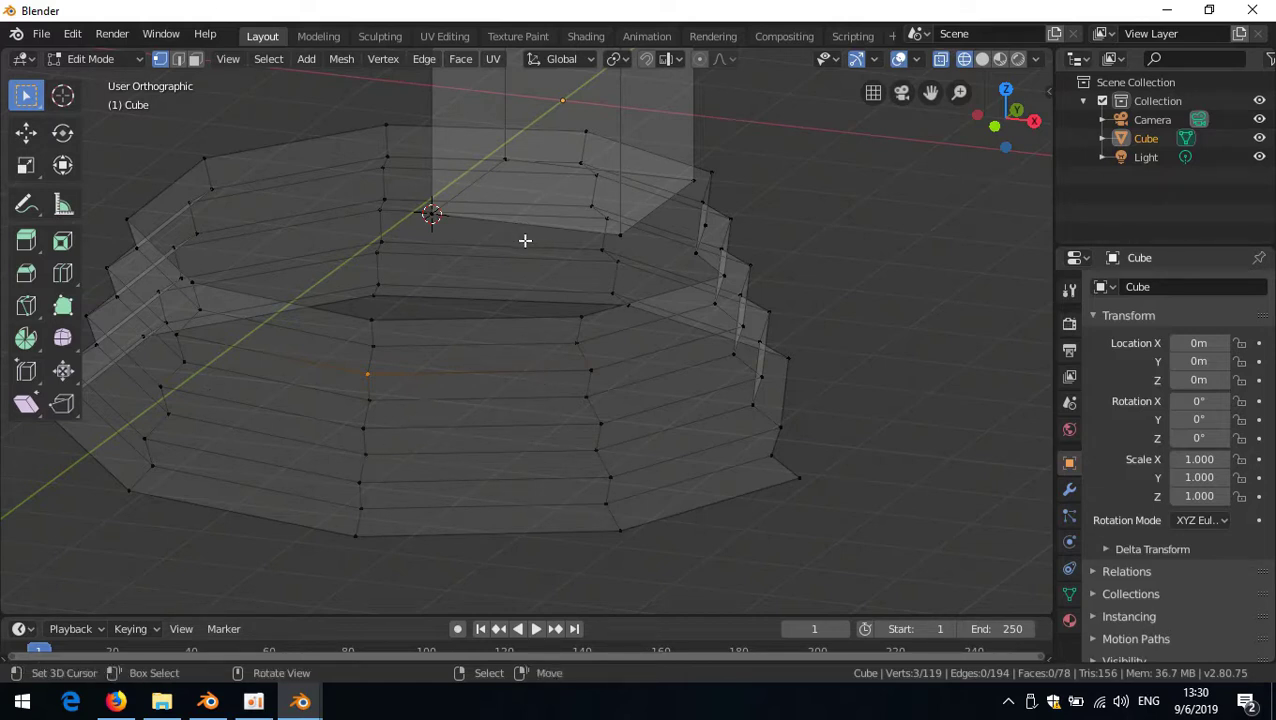
- Connect the three selected vertex pairs, then merge by distance with Unselected on, removing 3 vertices
right_click(357, 126)
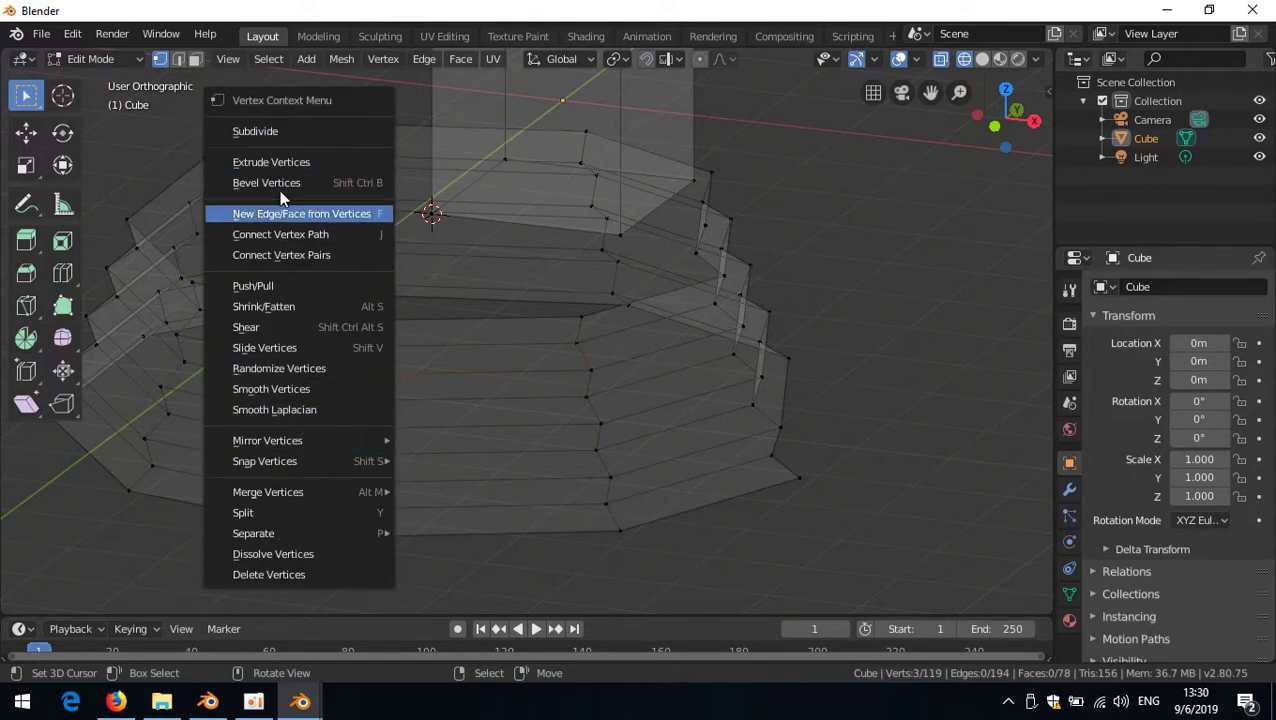
left_click(330, 254)
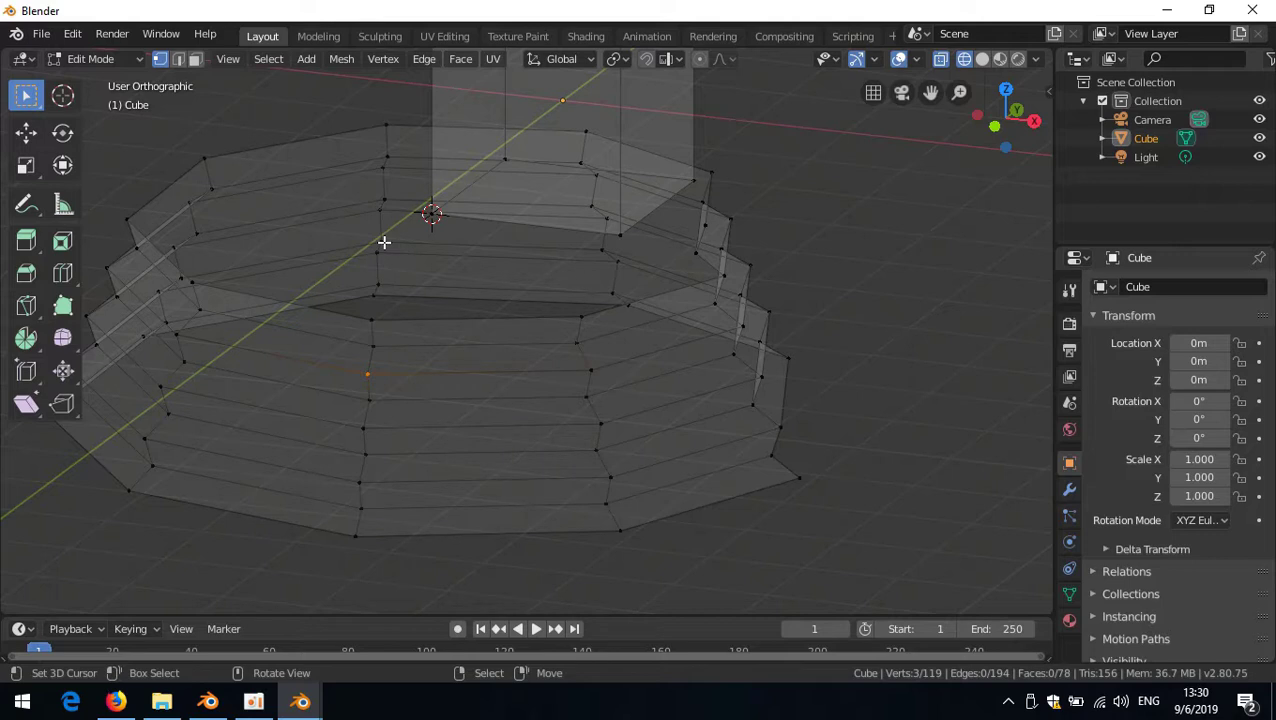
key("alt")
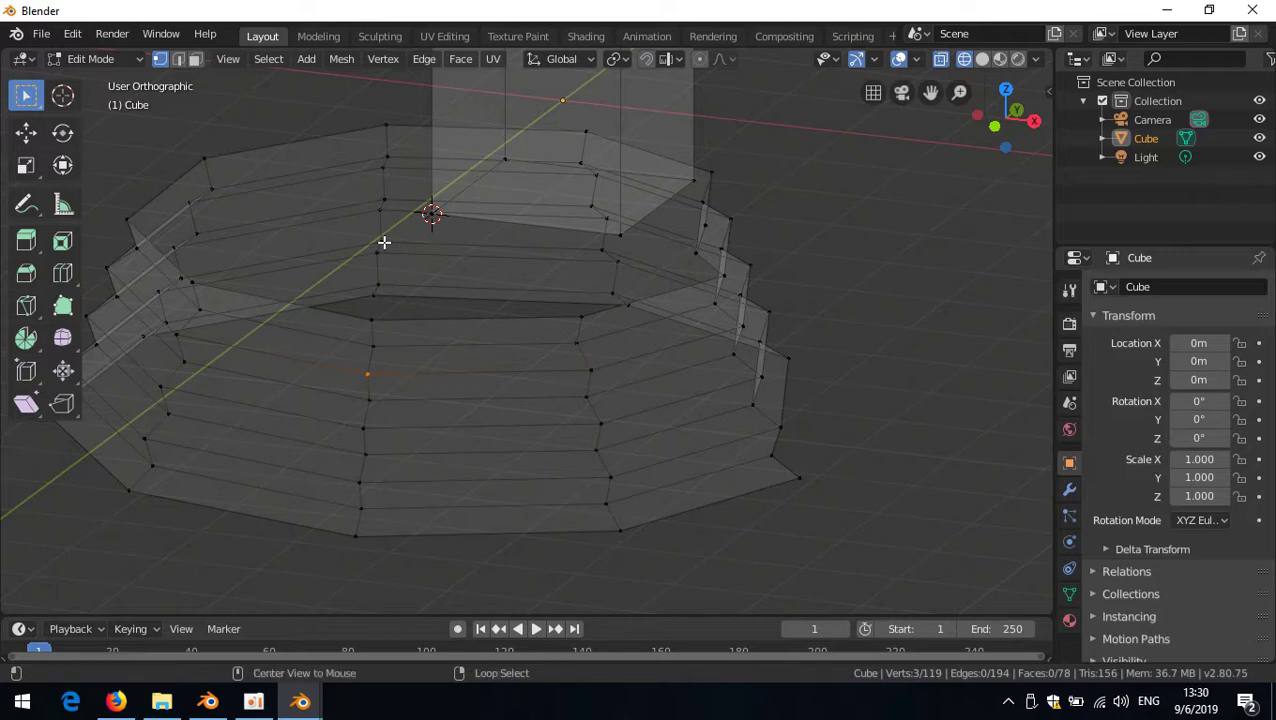
key("m")
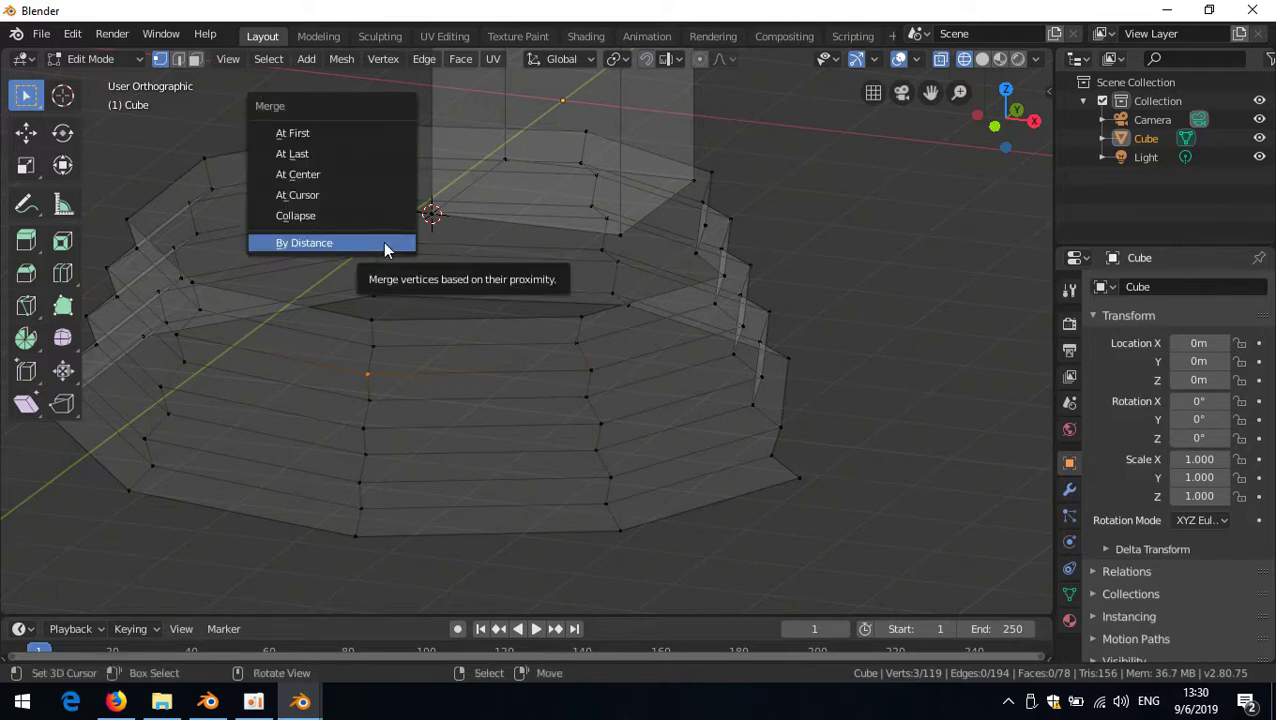
left_click(322, 244)
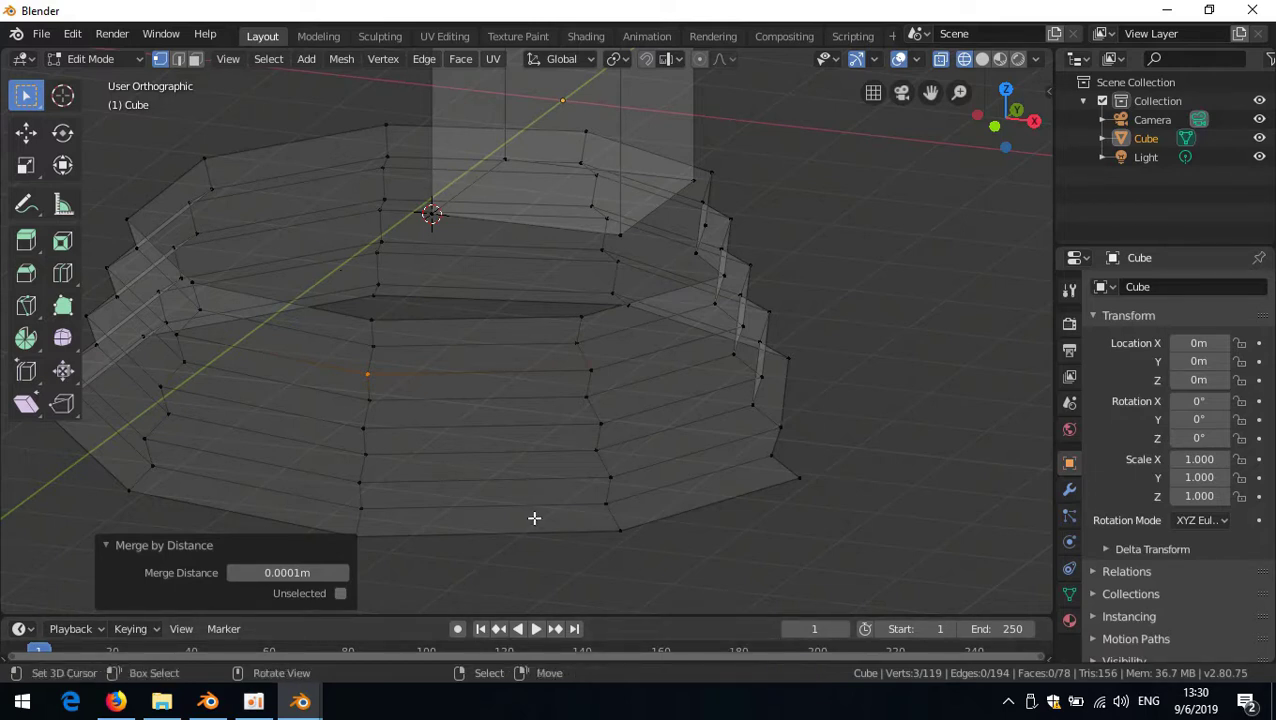
left_click(340, 594)
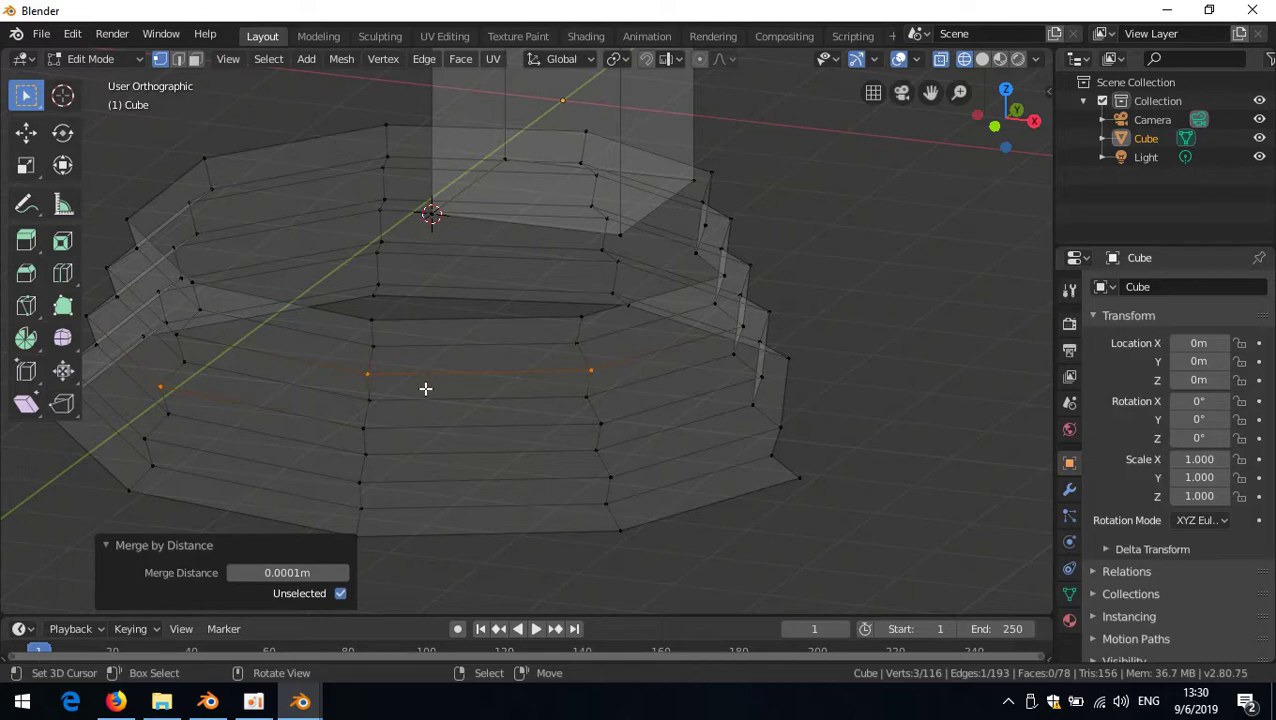
key("alt+z")
- Select a face ring around the stairs and merge its overlapping vertices by distance
left_click(592, 380, "ctrl+alt")
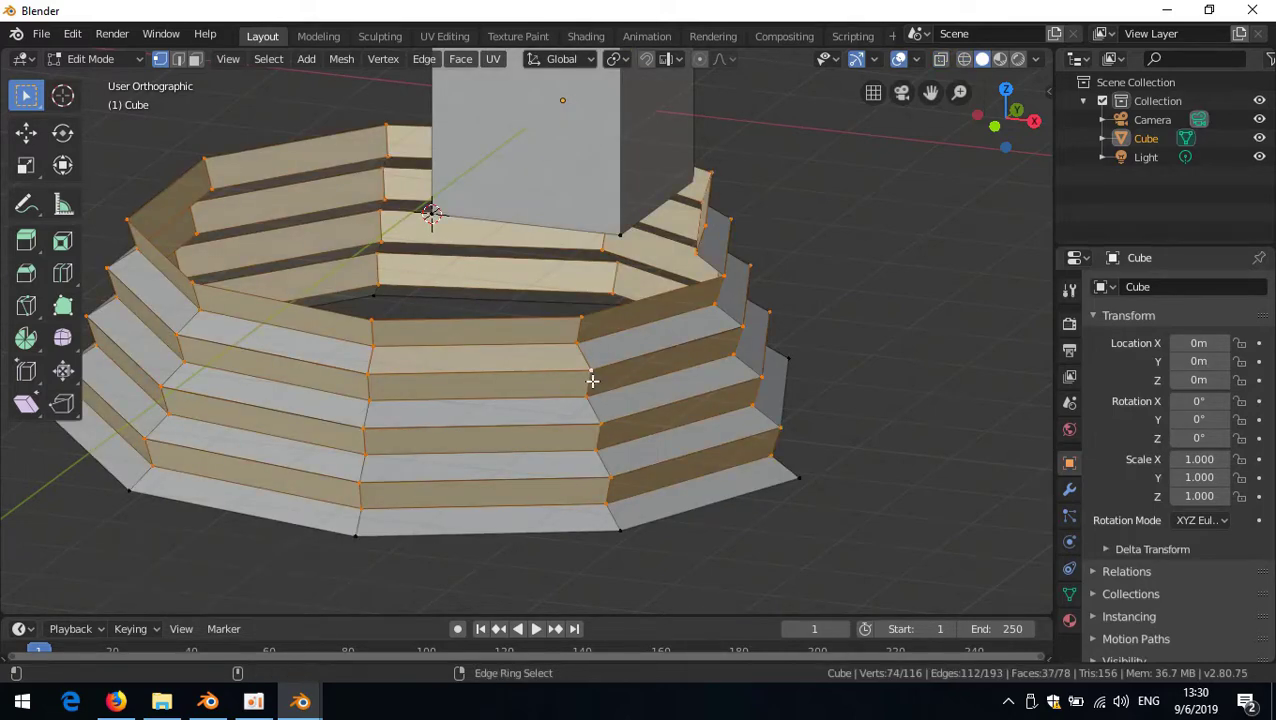
scroll(586, 440, "up", 1, "alt")
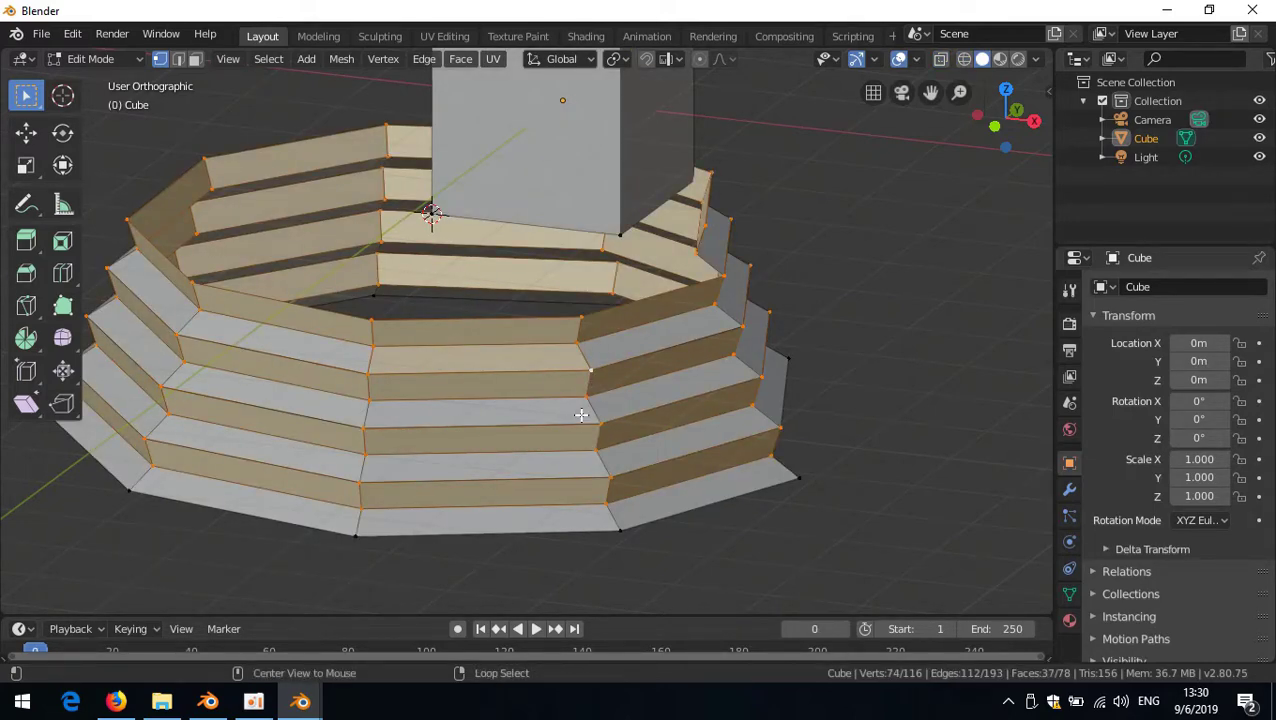
middle_click_drag(572, 412, 760, 379)
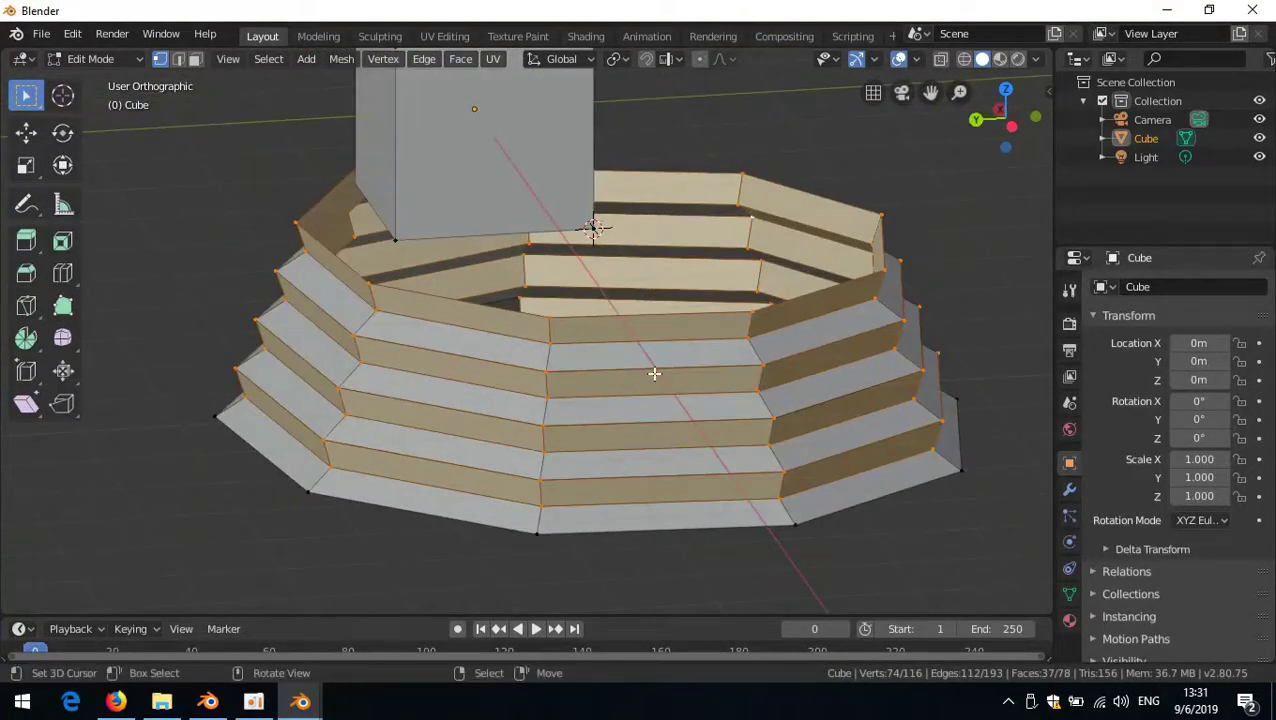
key("m")
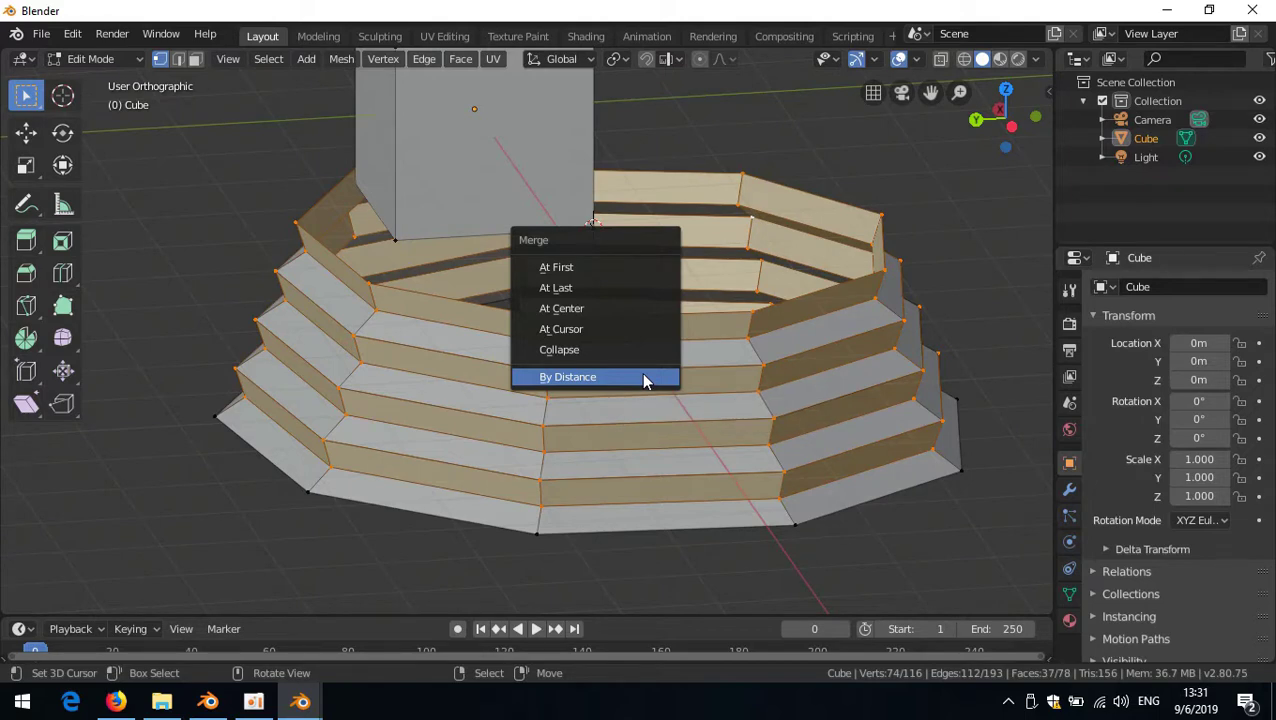
left_click(641, 376)
- Reselect a ring of stair faces plus the front bottom band of faces
key("a")
middle_click_drag(818, 509, 606, 381)
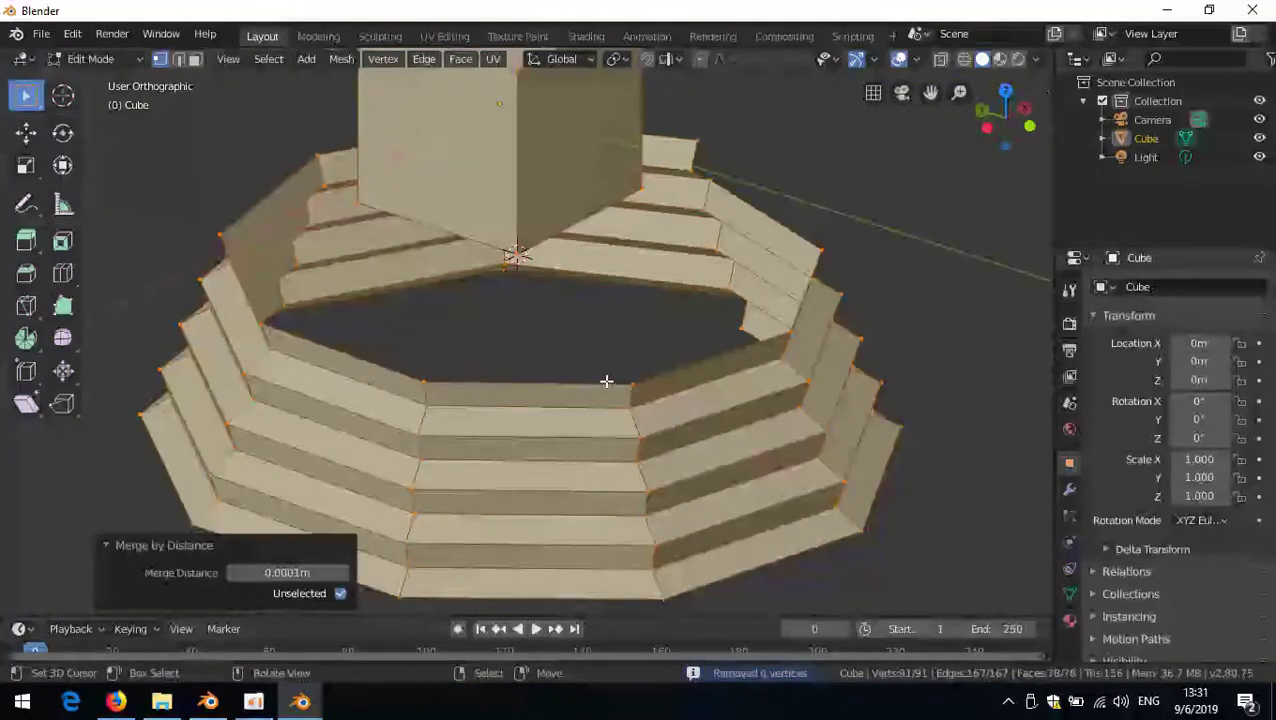
middle_click_drag(627, 424, 609, 399)
key("alt+a")
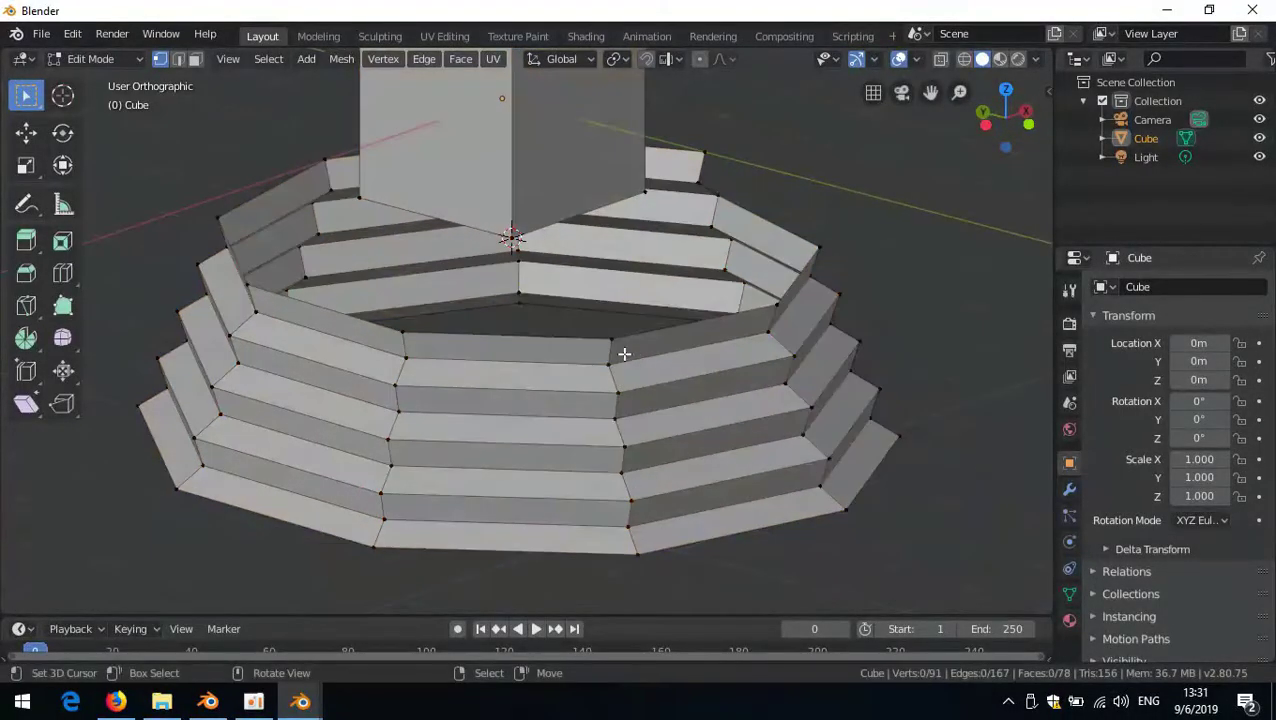
left_click(615, 348, "ctrl+alt")
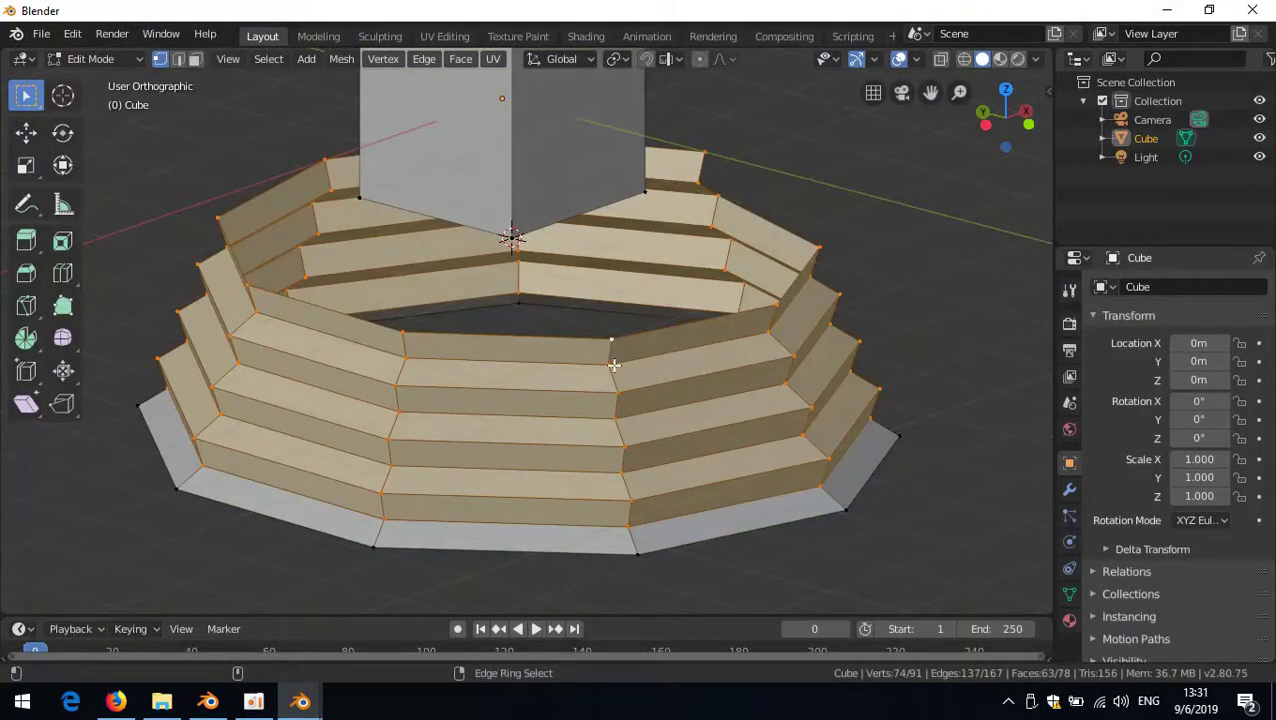
left_click(615, 552, "alt+shift")
middle_click_drag(617, 431, 513, 355)
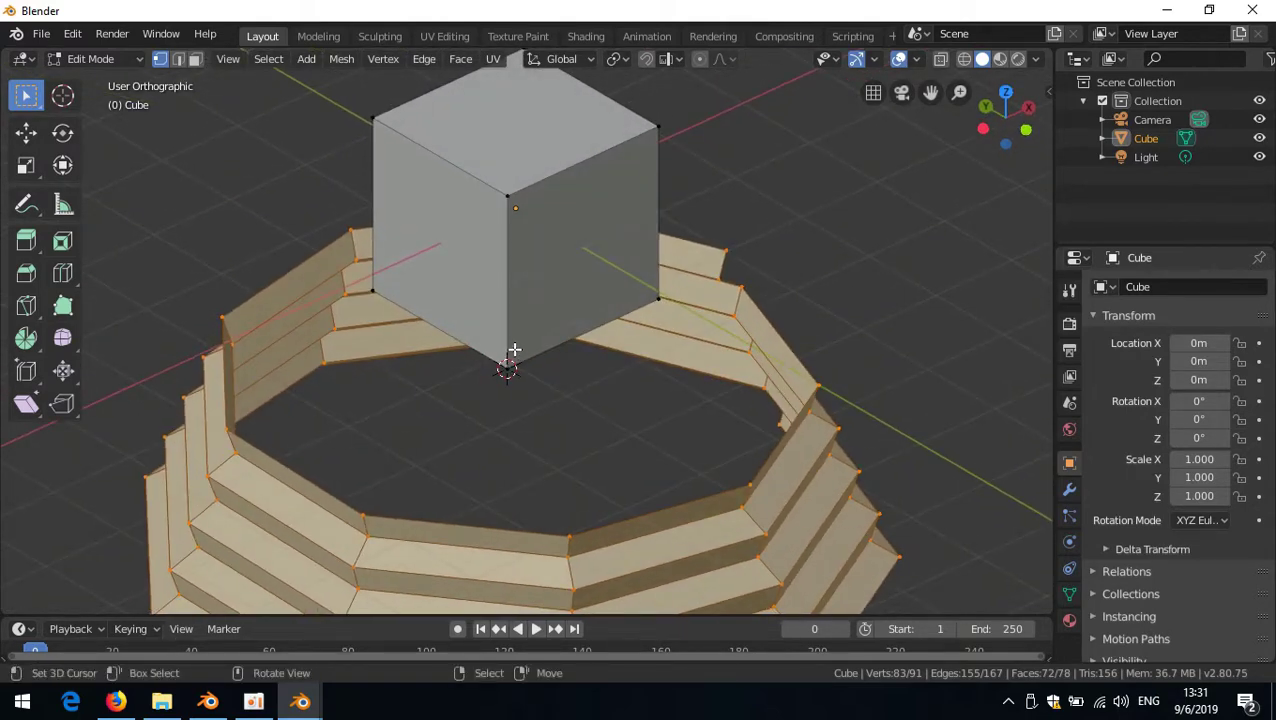
- In X-ray view, box-select the front column of step faces
scroll(513, 355, "down", 2)
key("alt+a")
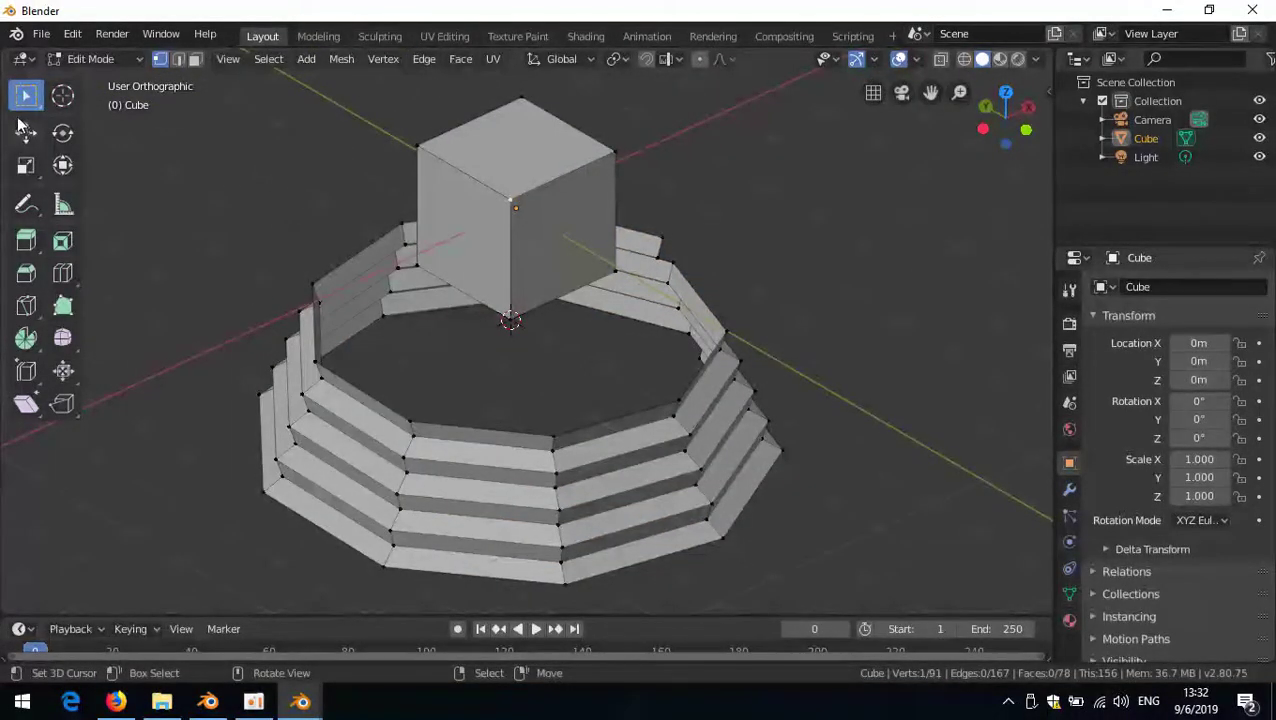
key("alt+z")
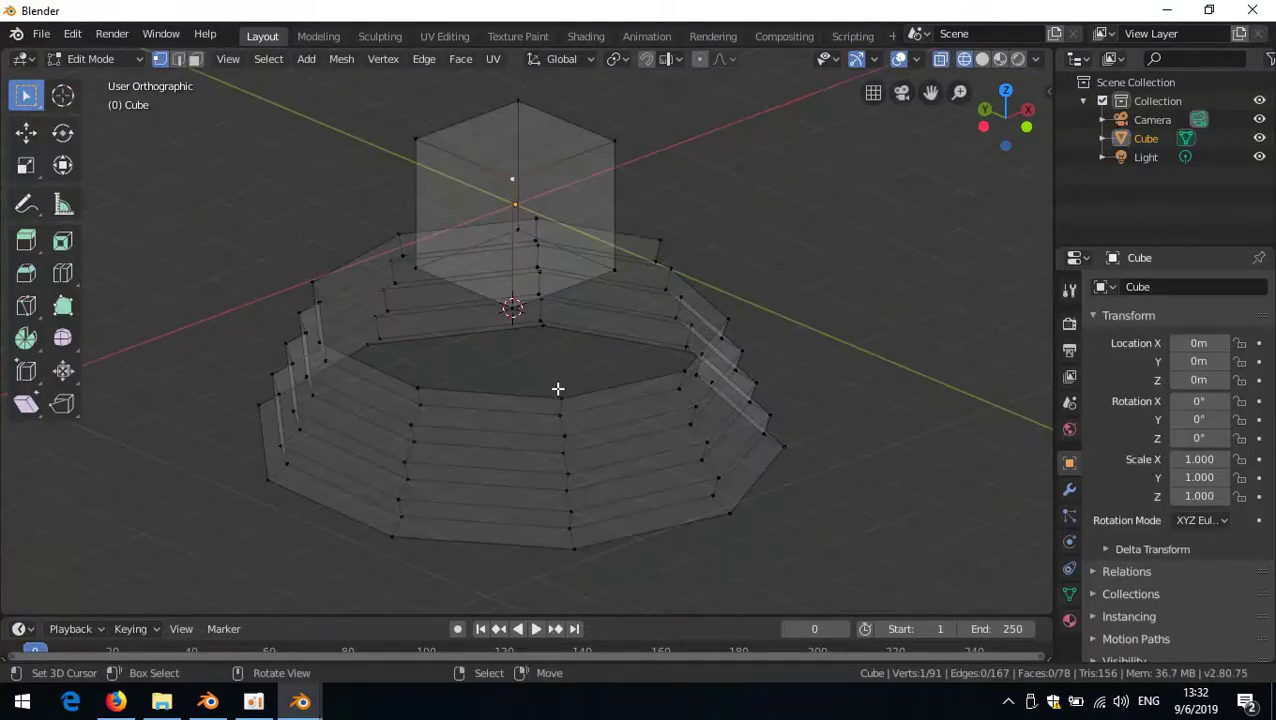
left_click_drag(402, 344, 702, 592)
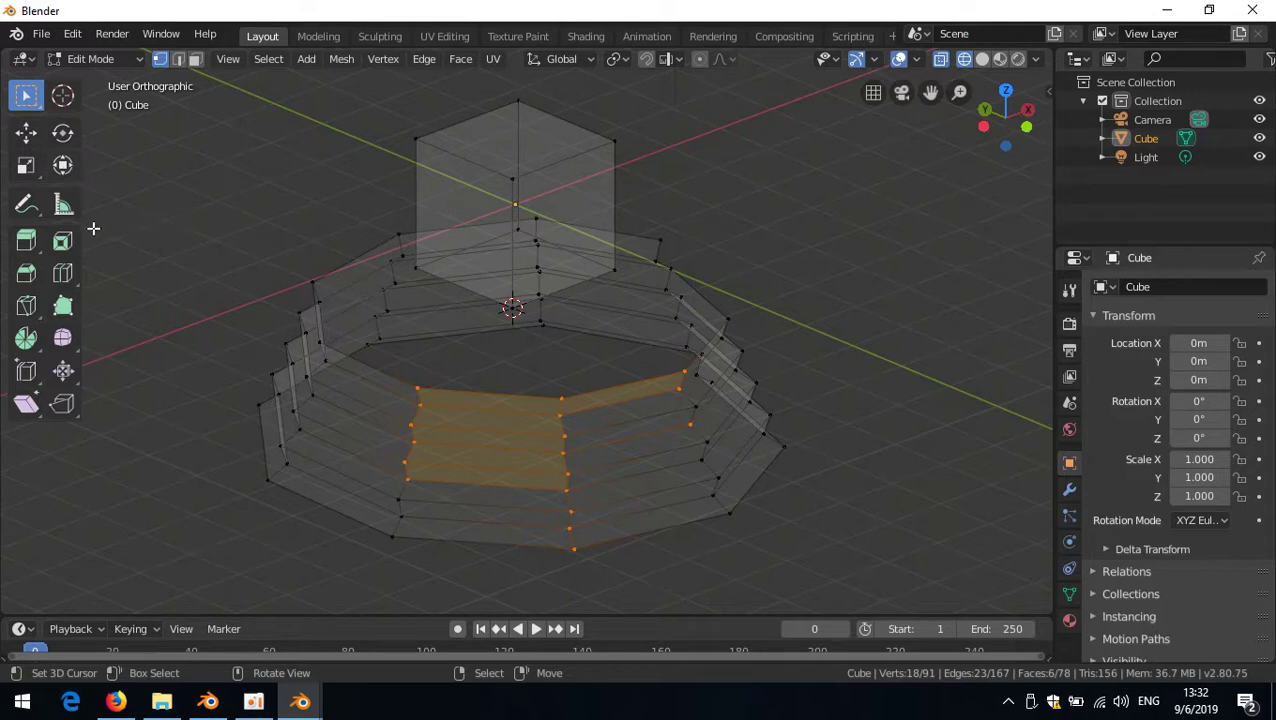
- Add the face rings around the steps and the inner wall ring, then bring up Delete
left_click(26, 272)
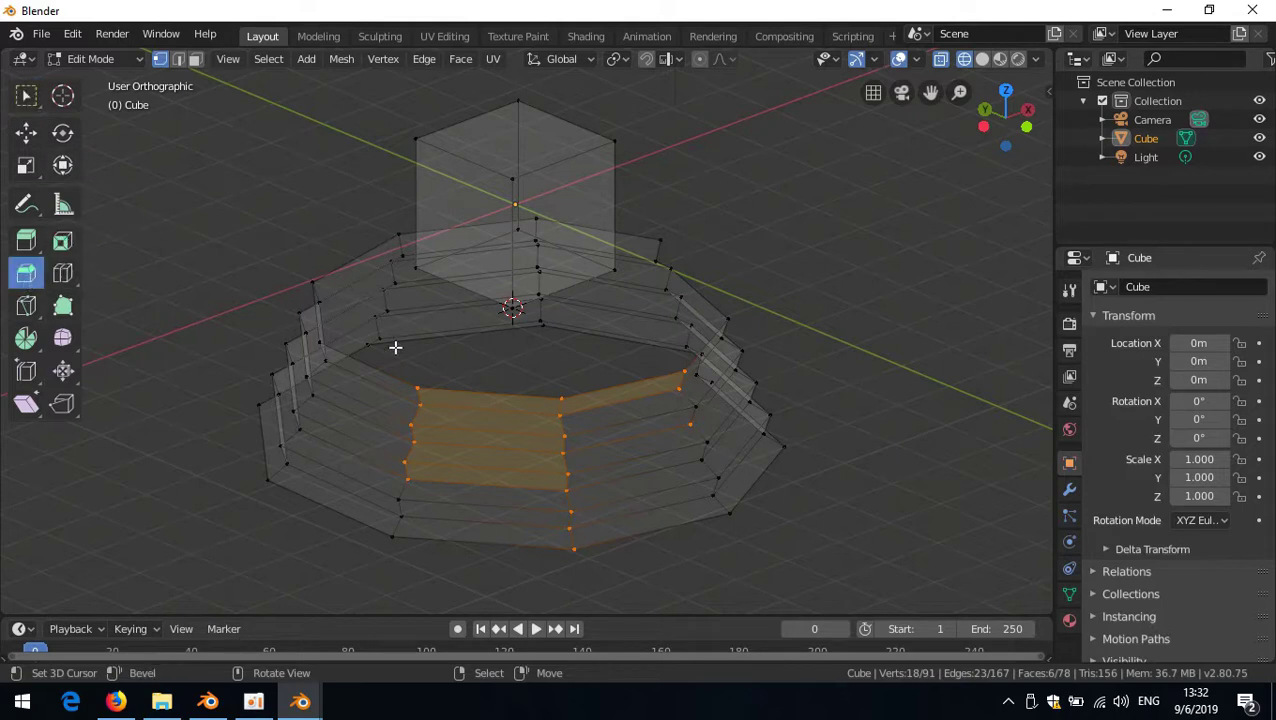
key("shift+z")
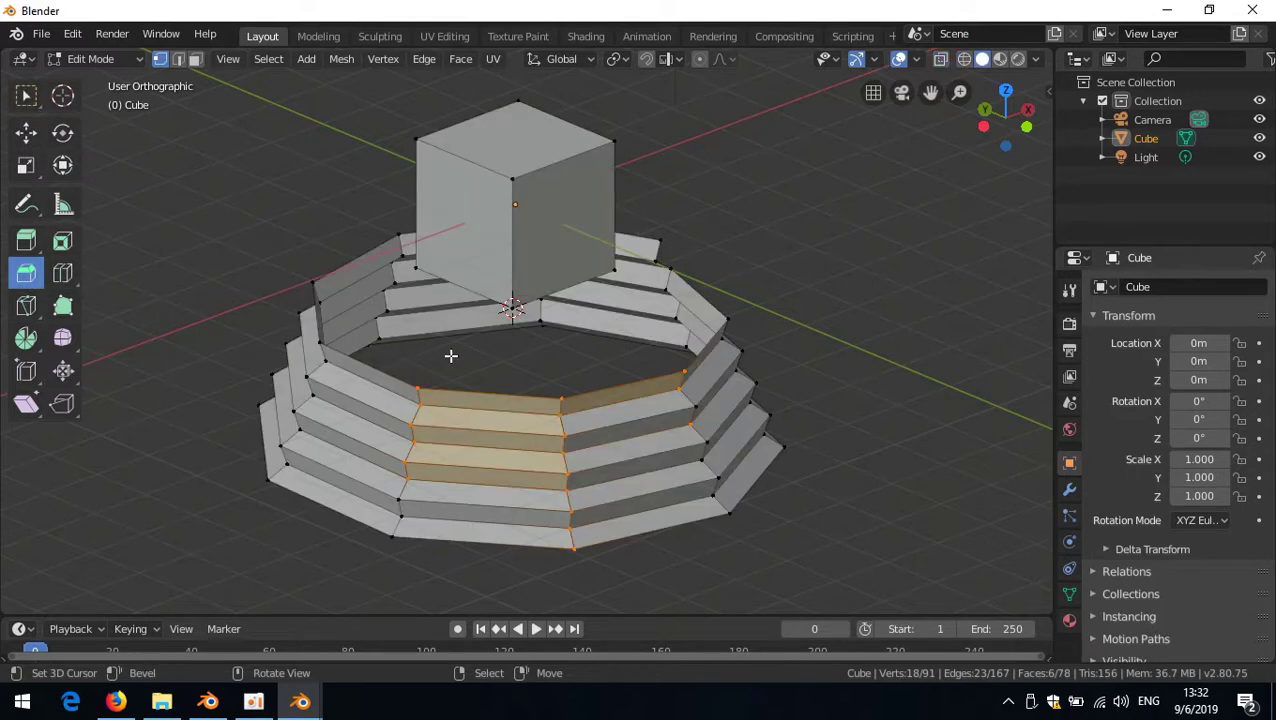
left_click(569, 454, "ctrl+alt")
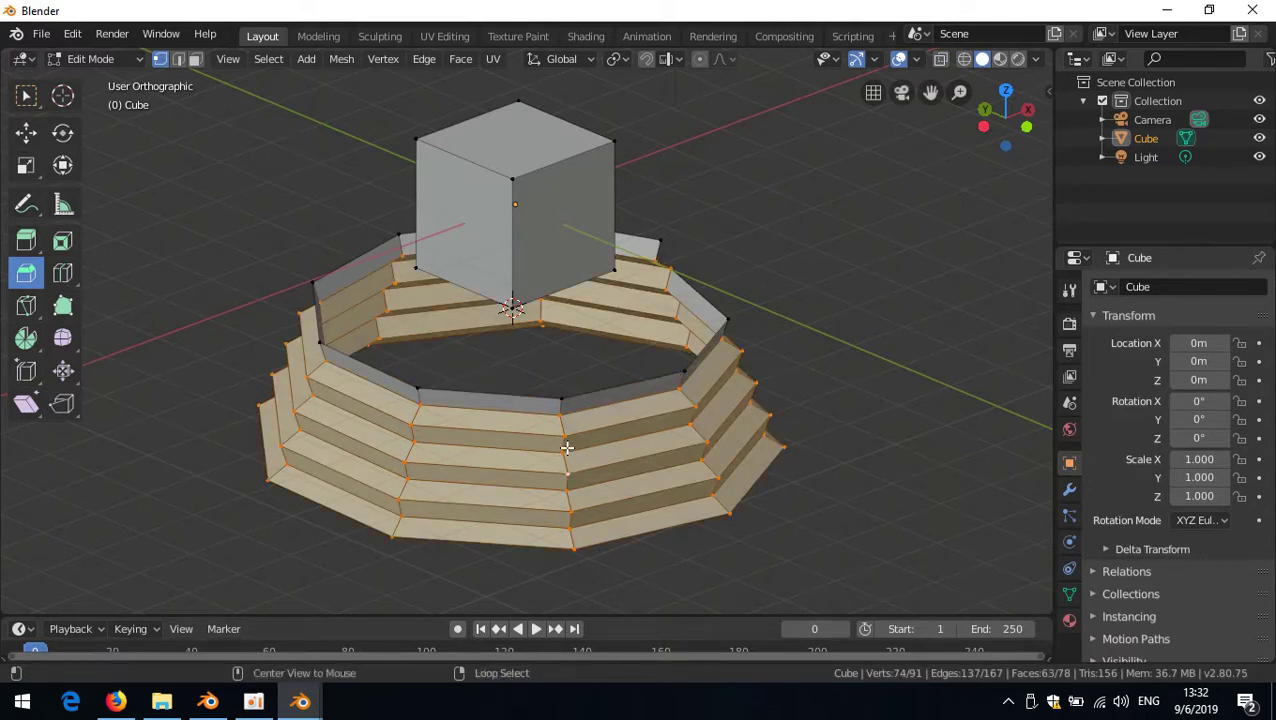
left_click(578, 397, "ctrl+alt+shift")
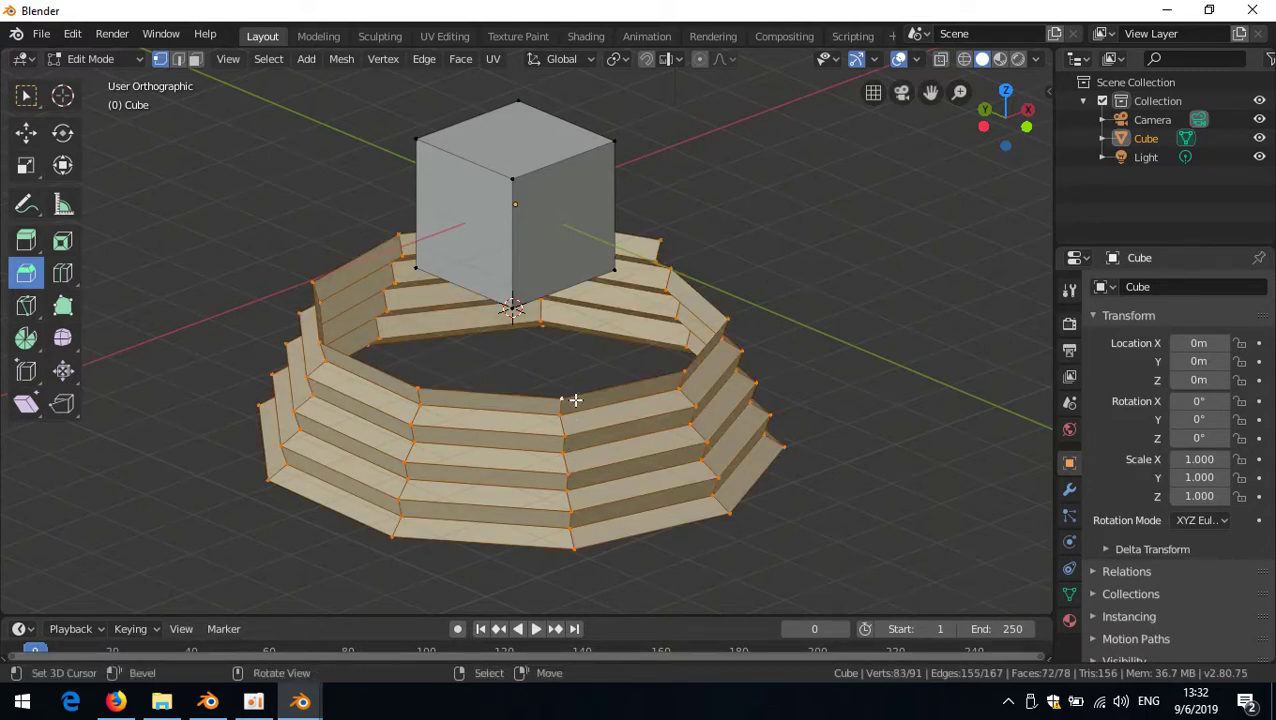
key("x")
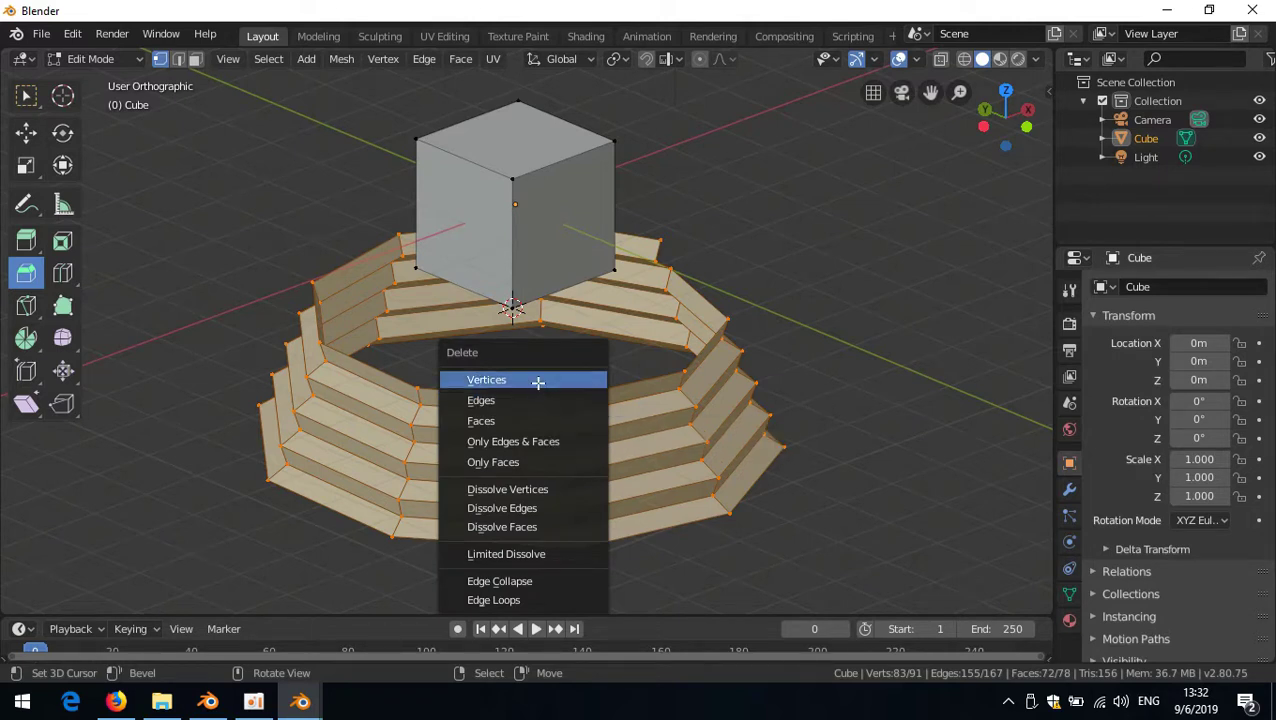
- Delete the selected step vertices, leaving only the cube
left_click(535, 379)
middle_click_drag(495, 256, 501, 356)
scroll(499, 309, "up", 3)
scroll(496, 285, "up", 1)
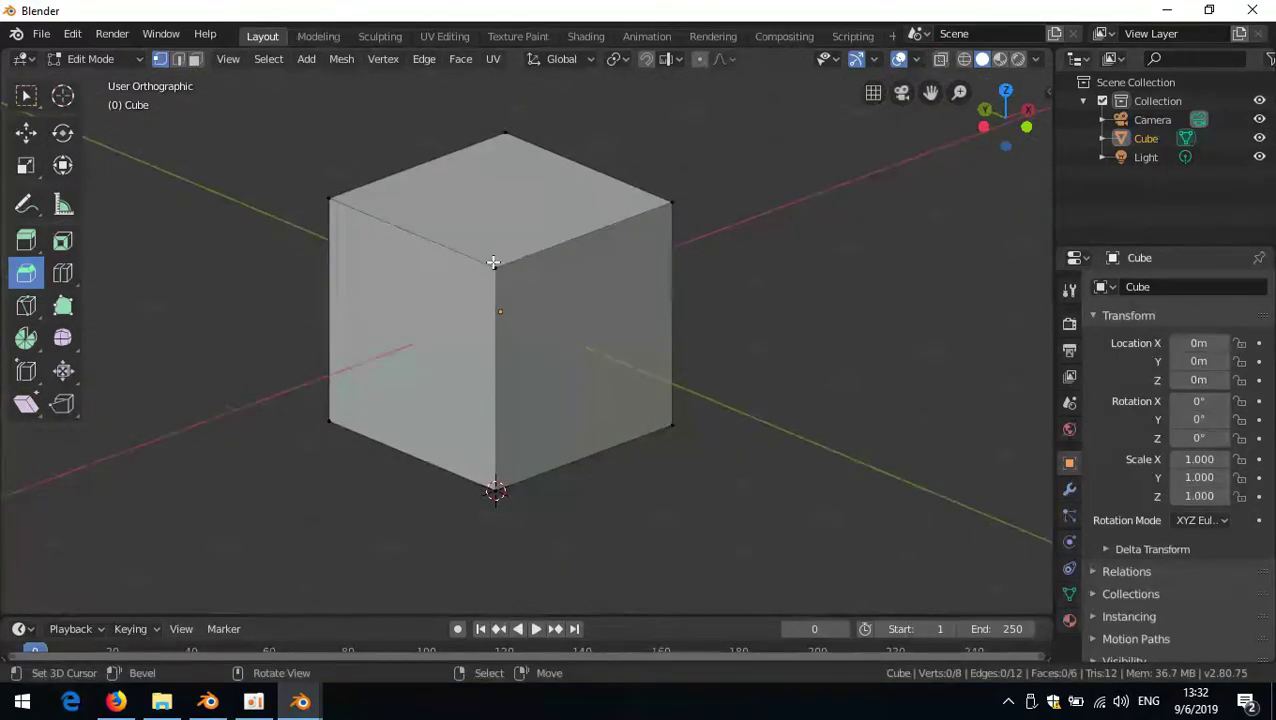
- Select the cube's front vertical edge and try a drag bevel, then undo it
left_click(494, 264)
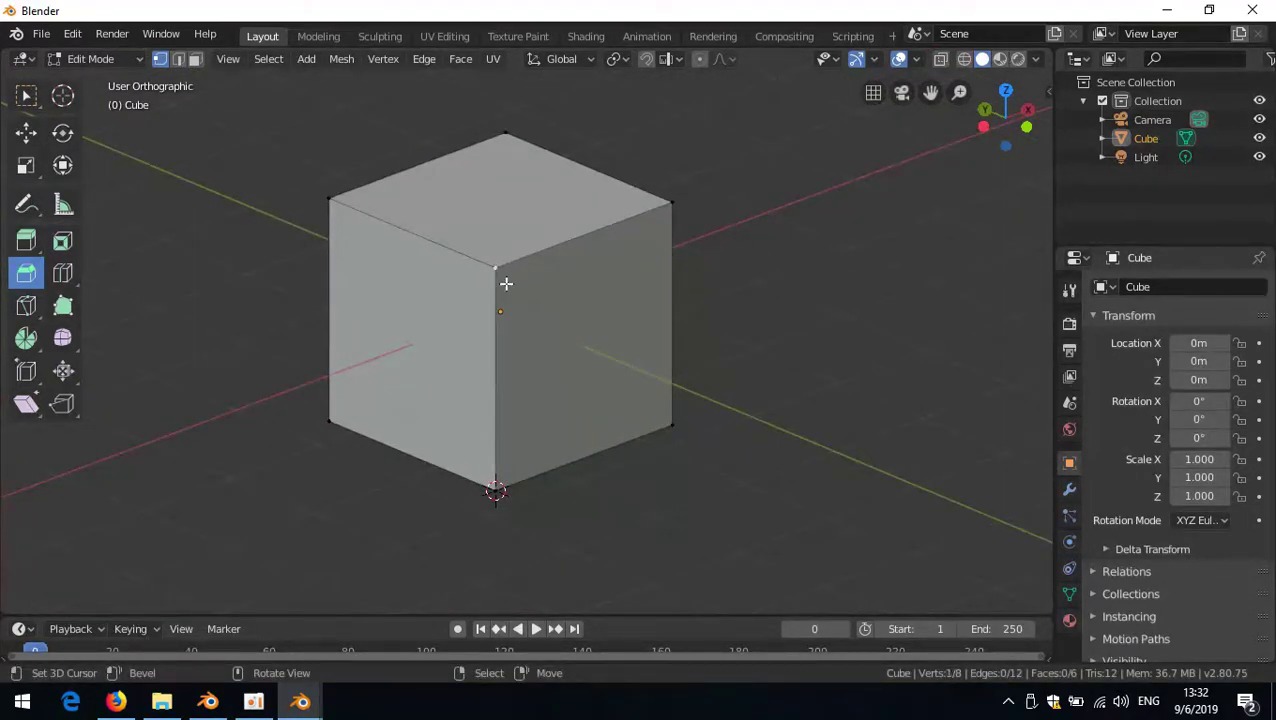
left_click(494, 479, "shift")
left_click_drag(537, 360, 608, 396)
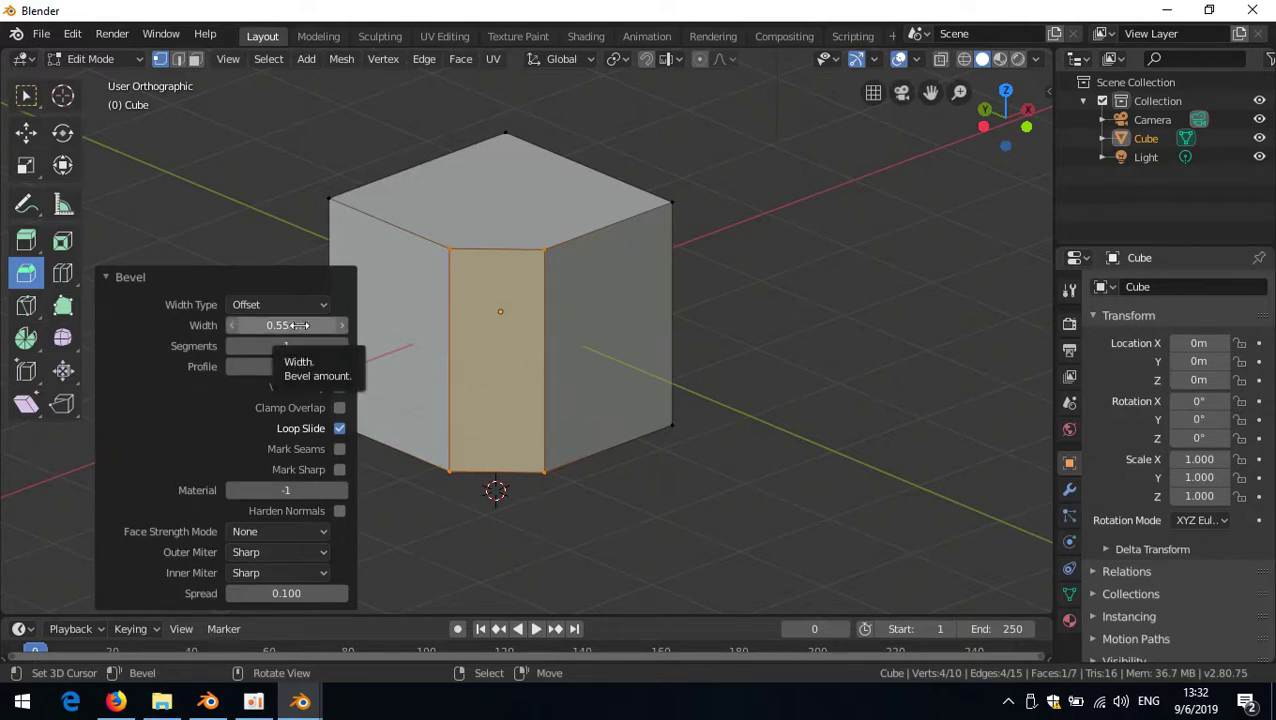
key("ctrl+z")
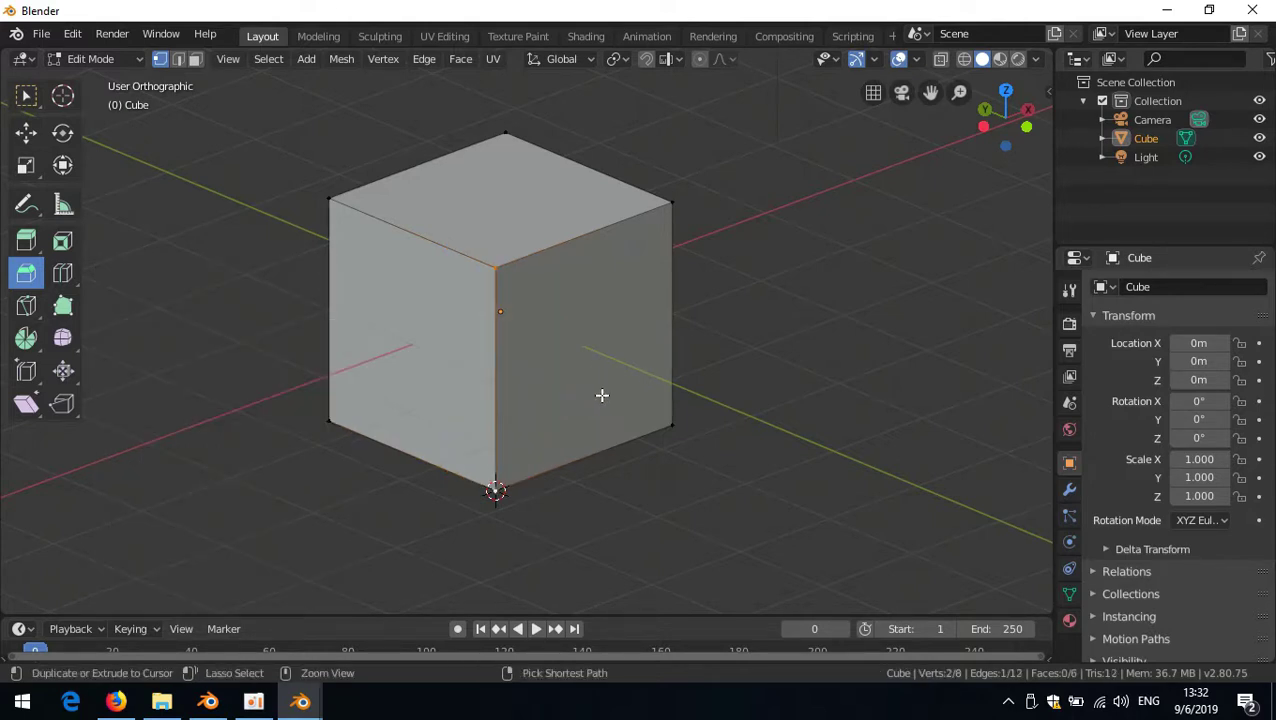
- Bevel the front vertical edge 0.5m wide
key("ctrl+b")
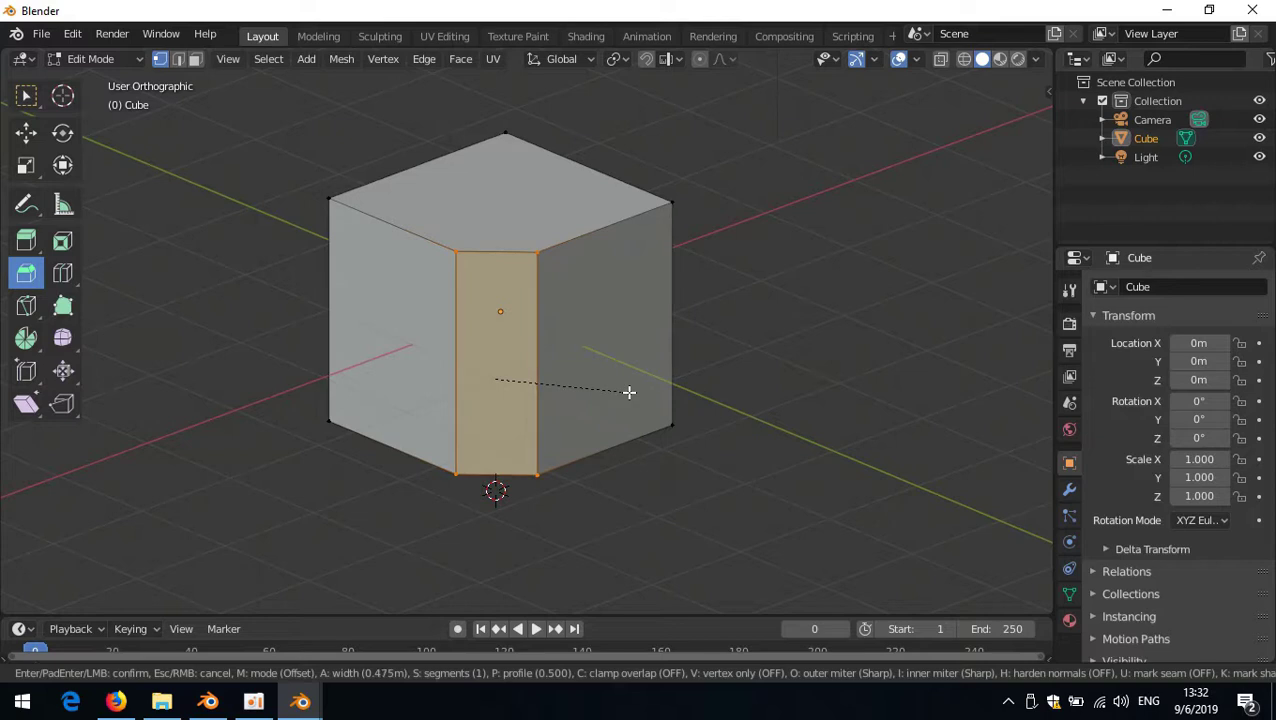
type("0.5")
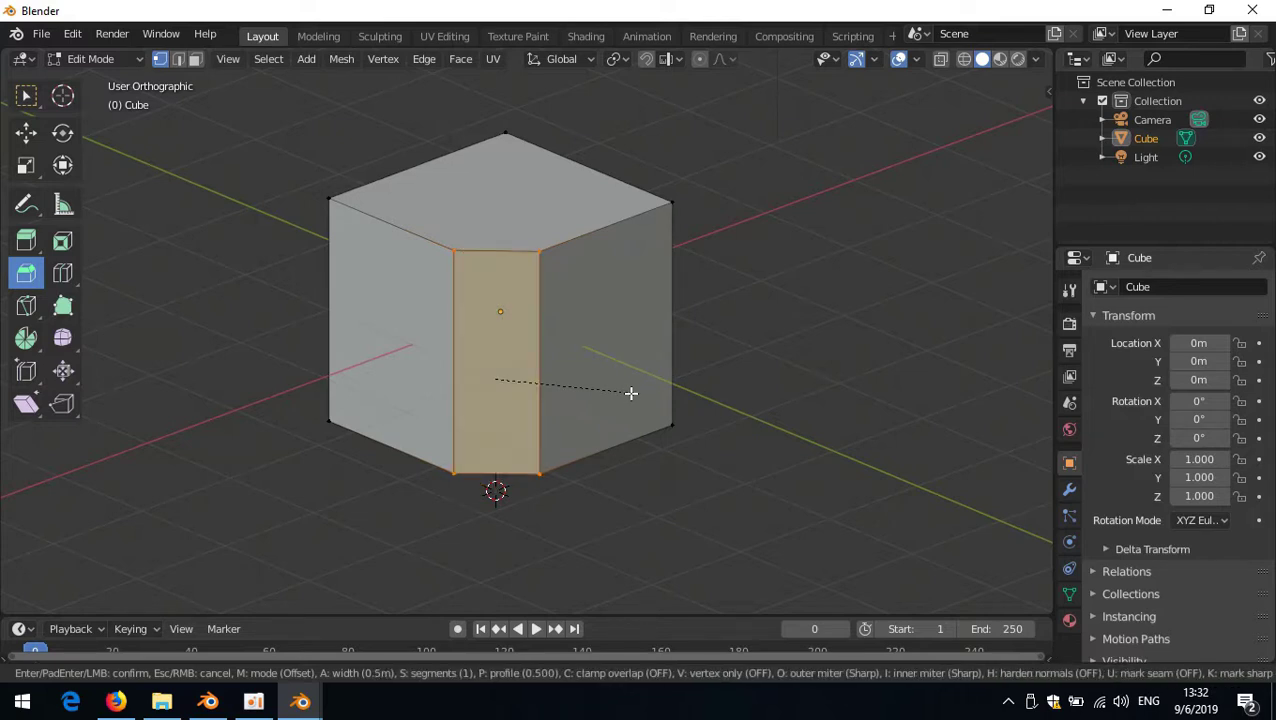
key("Return")
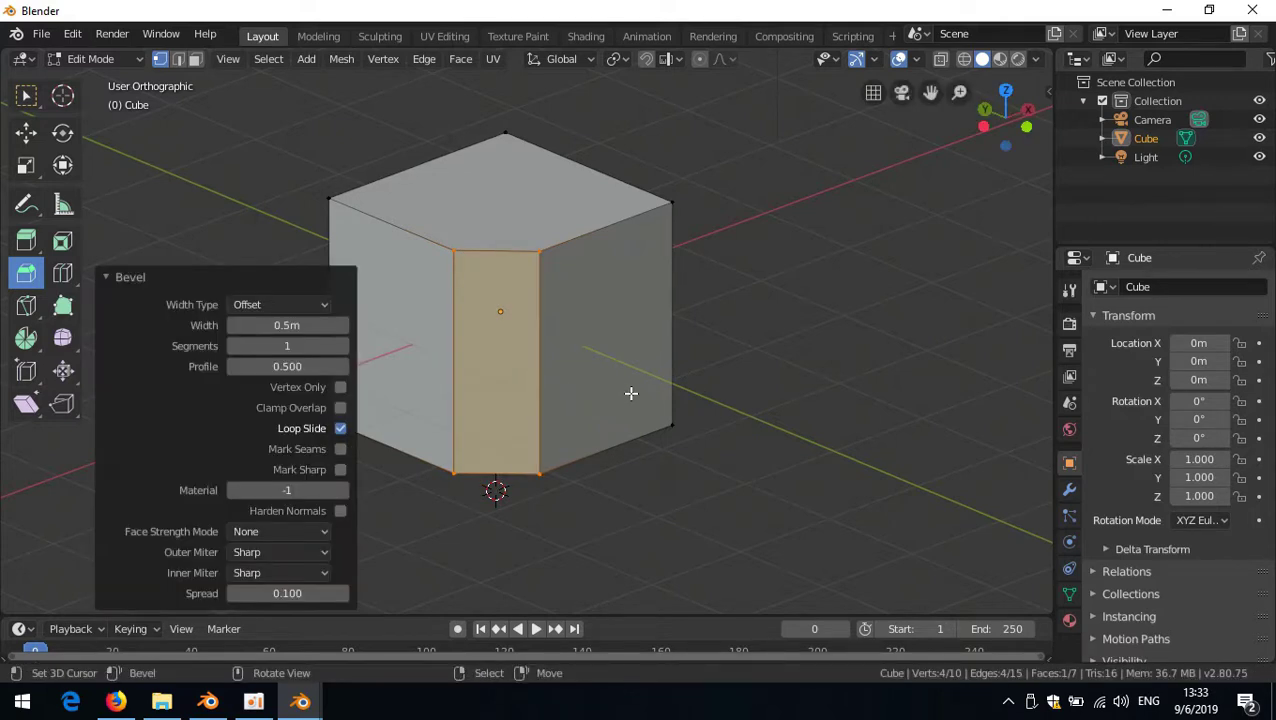
middle_click_drag(522, 288, 518, 323)
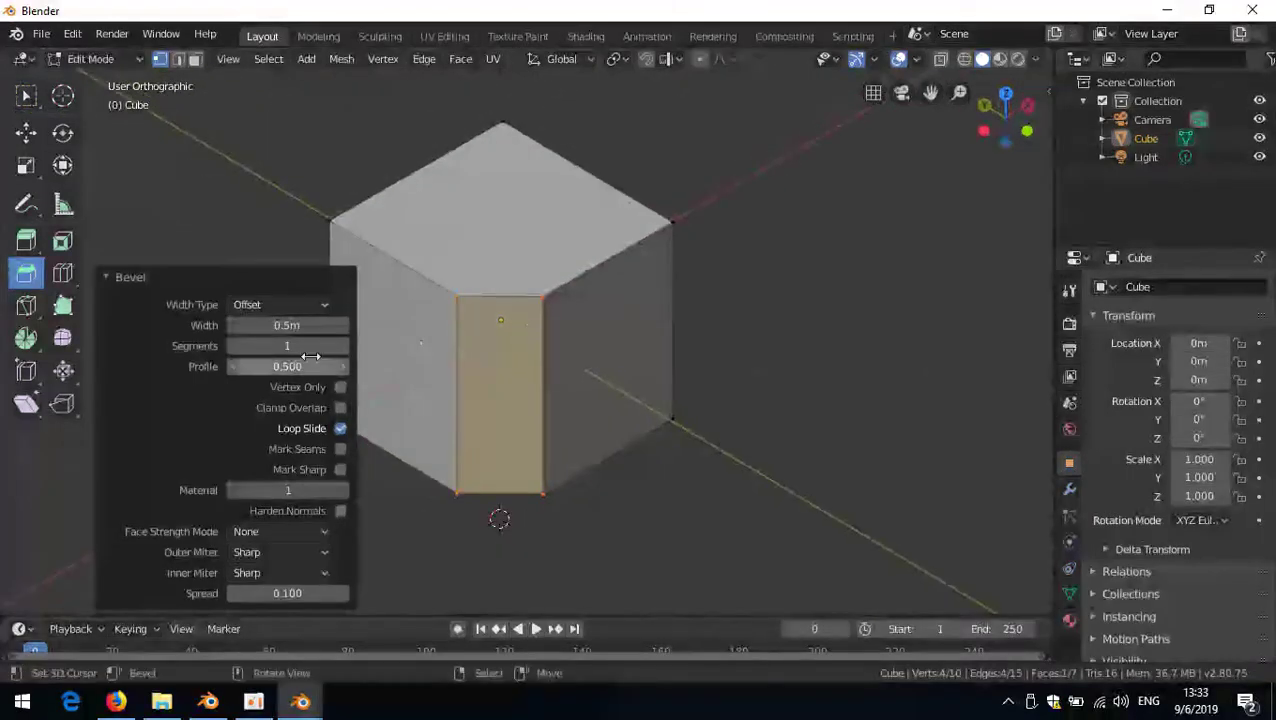
- Raise the bevel to 4 segments and try a profile of 0.25
left_click_drag(287, 345, 340, 366)
mouse_move(287, 366)
left_mouse_down()
mouse_move(224, 366)
mouse_move(297, 368)
left_mouse_up()
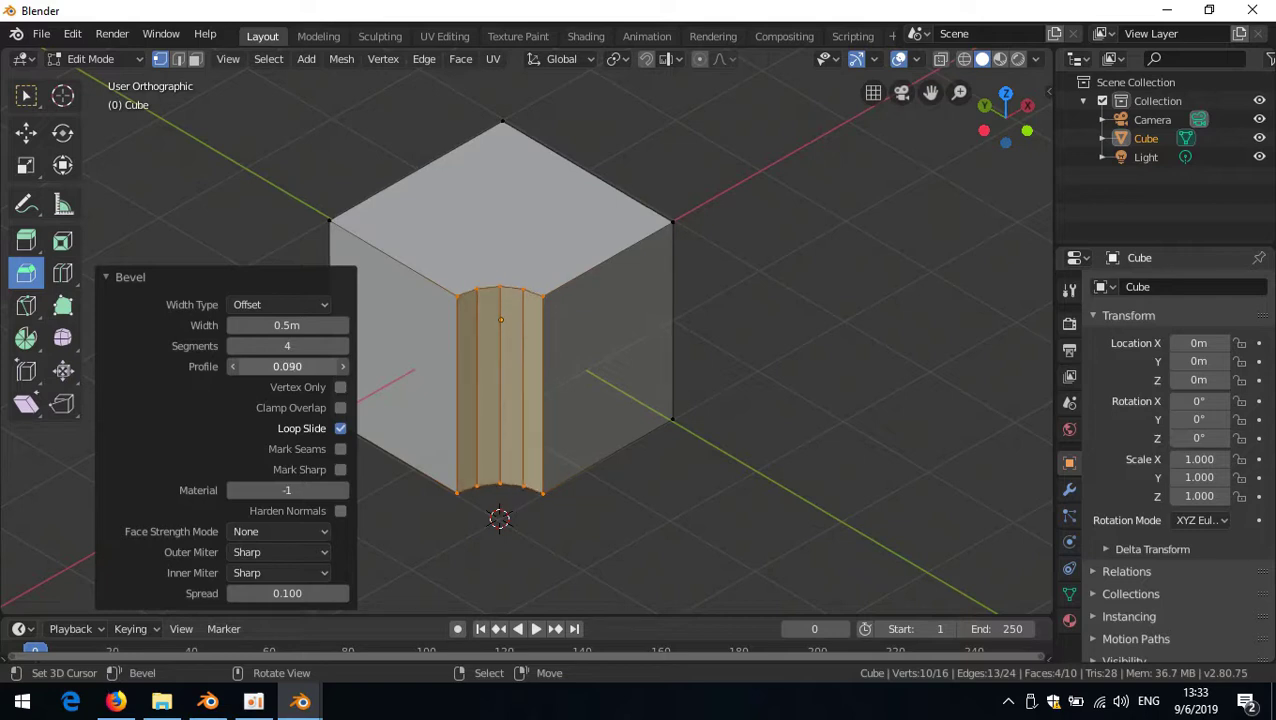
left_click(303, 367)
type("0.25")
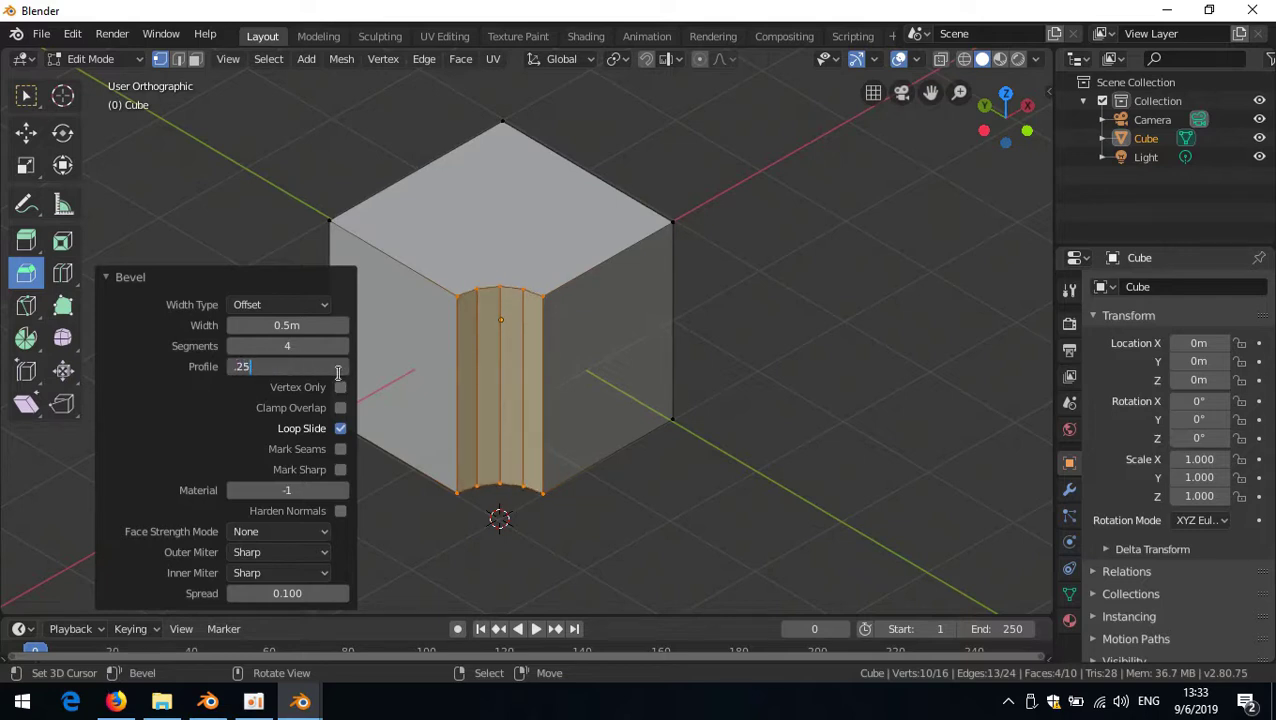
key("Return")
- Try bevel profiles 0.05 and 0.2, settling on 0.1, viewed from top
left_click(295, 364)
type("0.05")
key("Return")
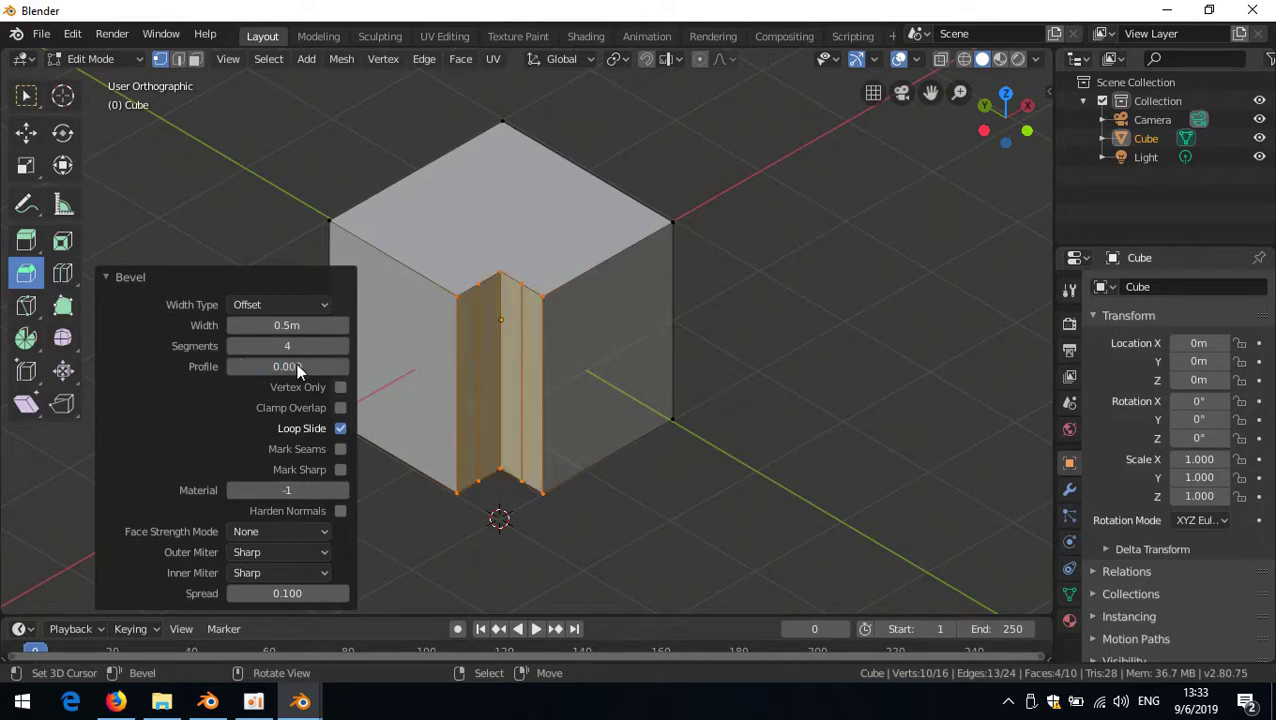
left_click(304, 367)
type("0.2")
key("Return")
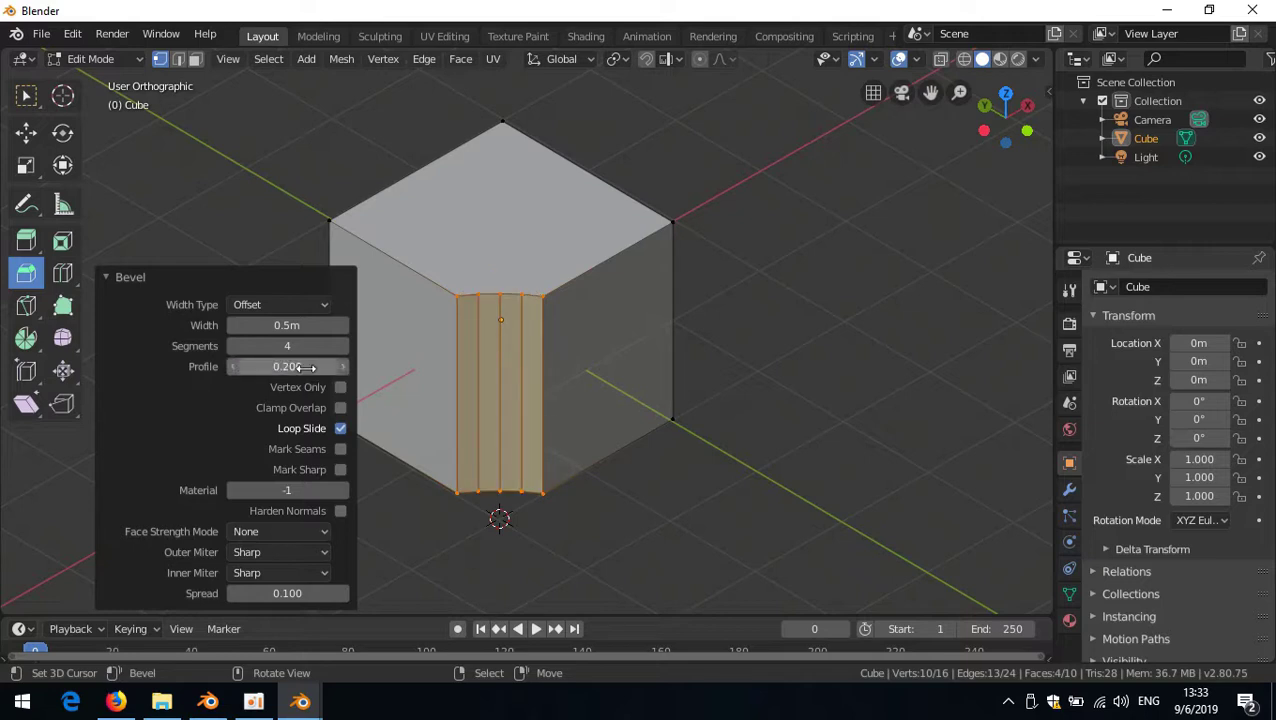
left_click(304, 367)
type("0.1")
key("Return")
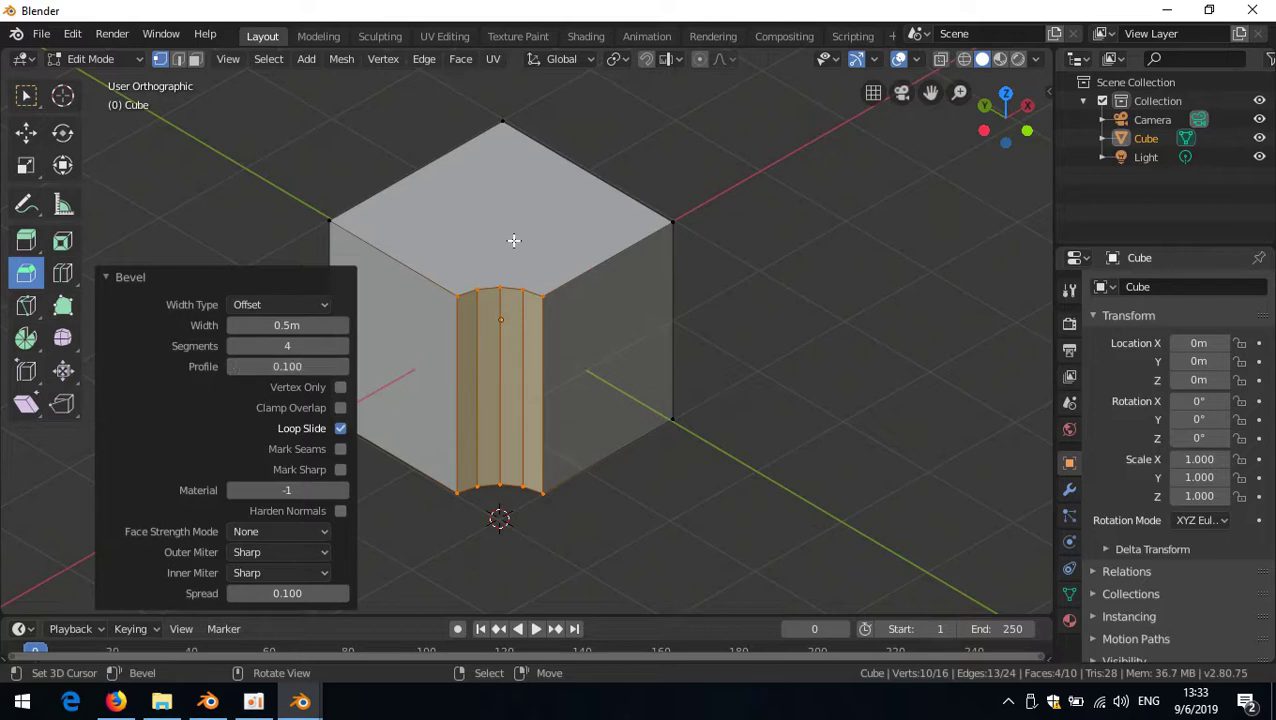
key("KP_7")
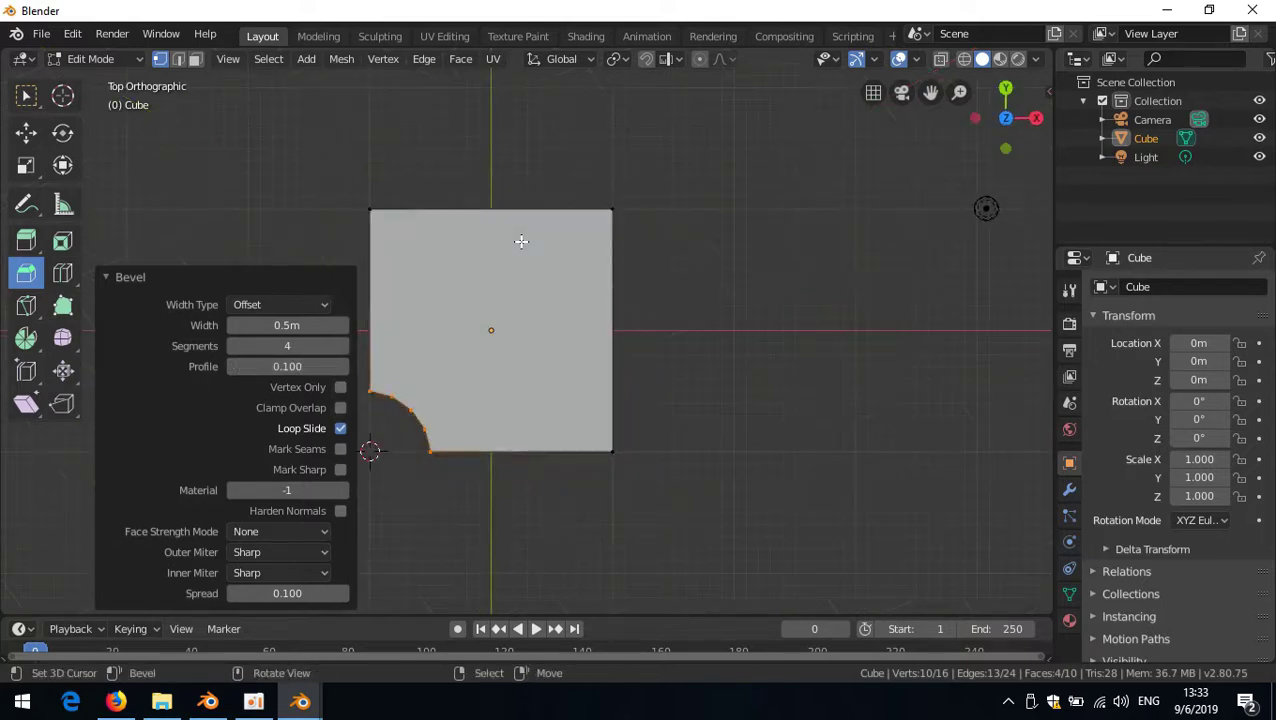
- Zoom onto the bevelled corner in wireframe and duplicate its bottom vertex
middle_click_drag(461, 288, 535, 333, "shift")
scroll(538, 350, "up", 3)
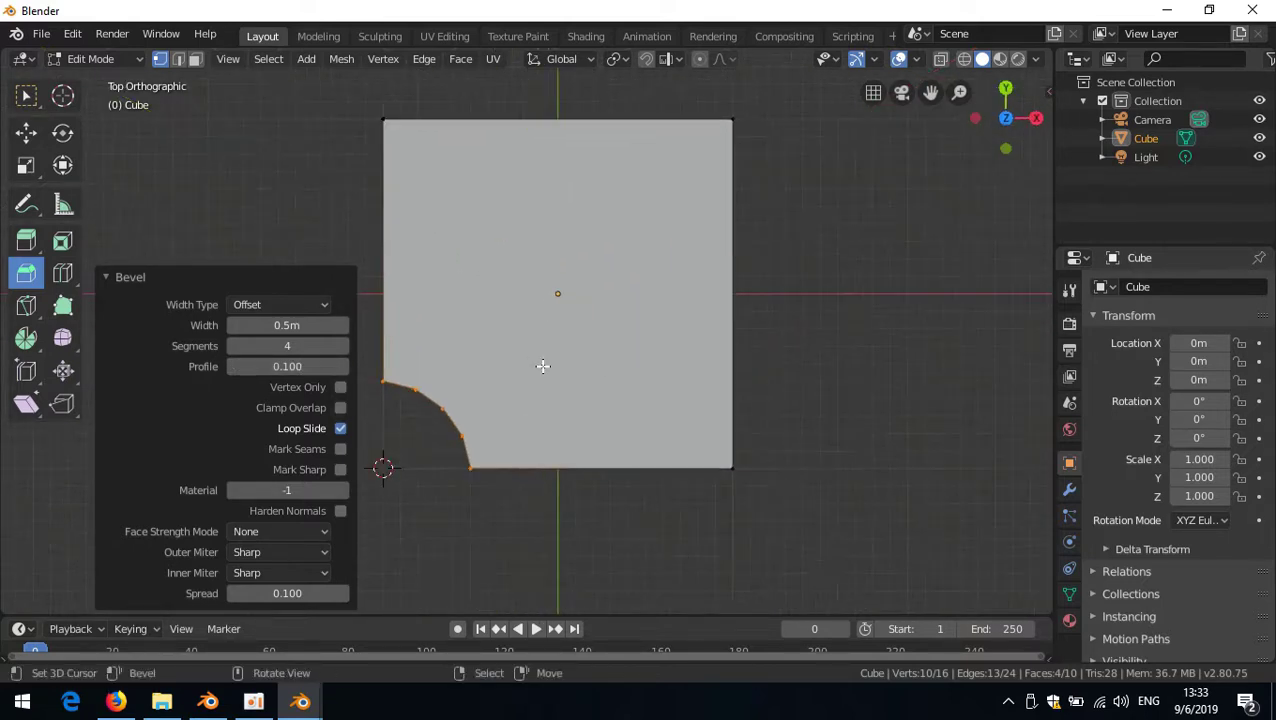
middle_click_drag(519, 423, 641, 336, "shift")
key("shift+z")
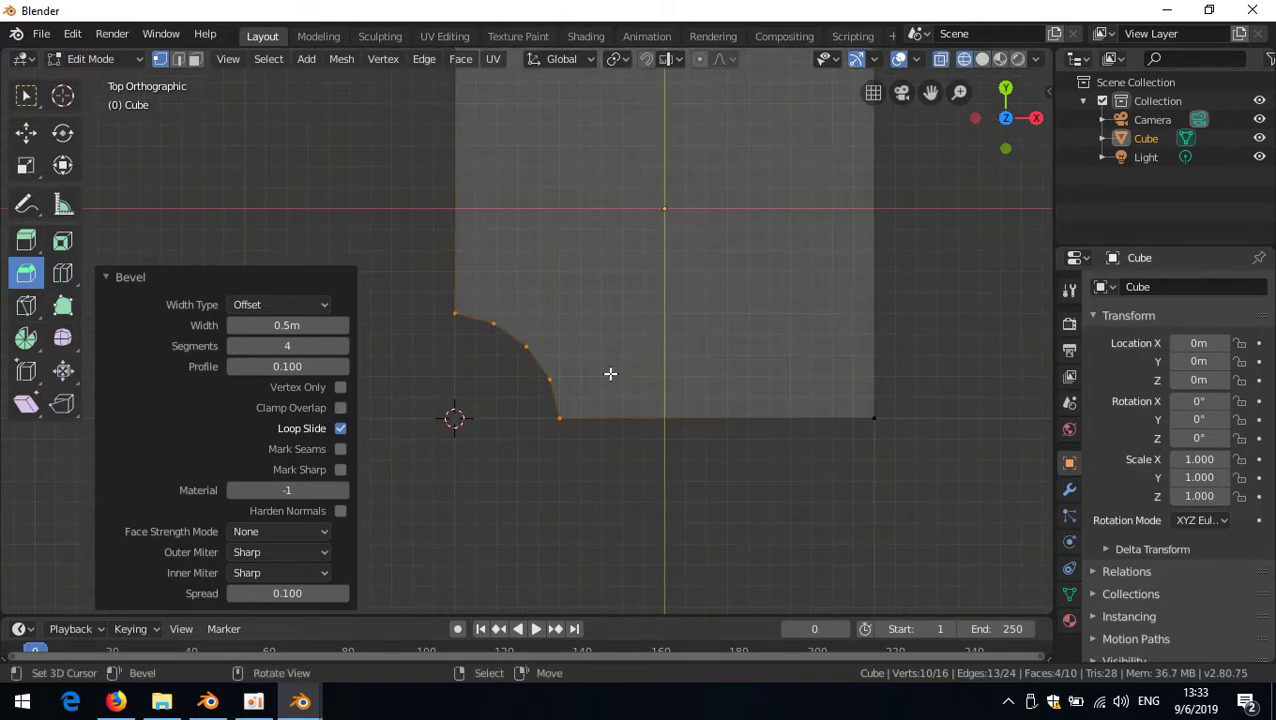
scroll(610, 375, "up", 2)
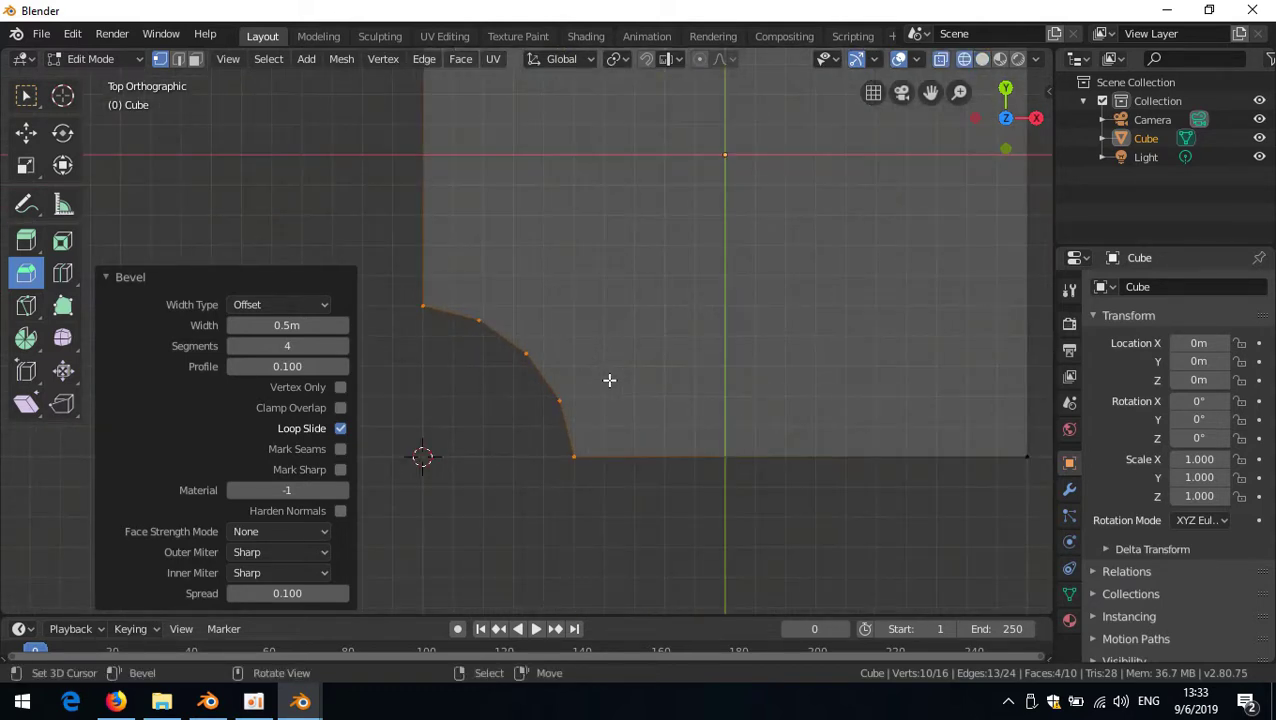
left_click(575, 453)
key("shift+d")
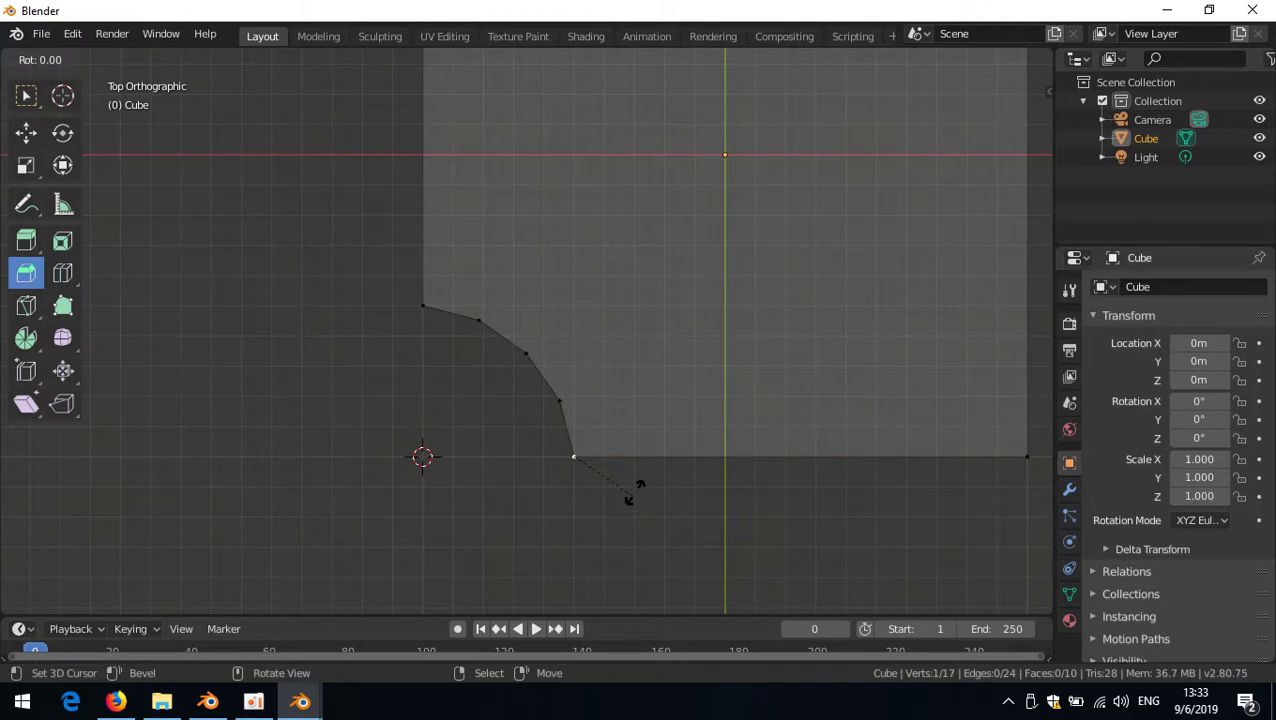
right_click(600, 366)
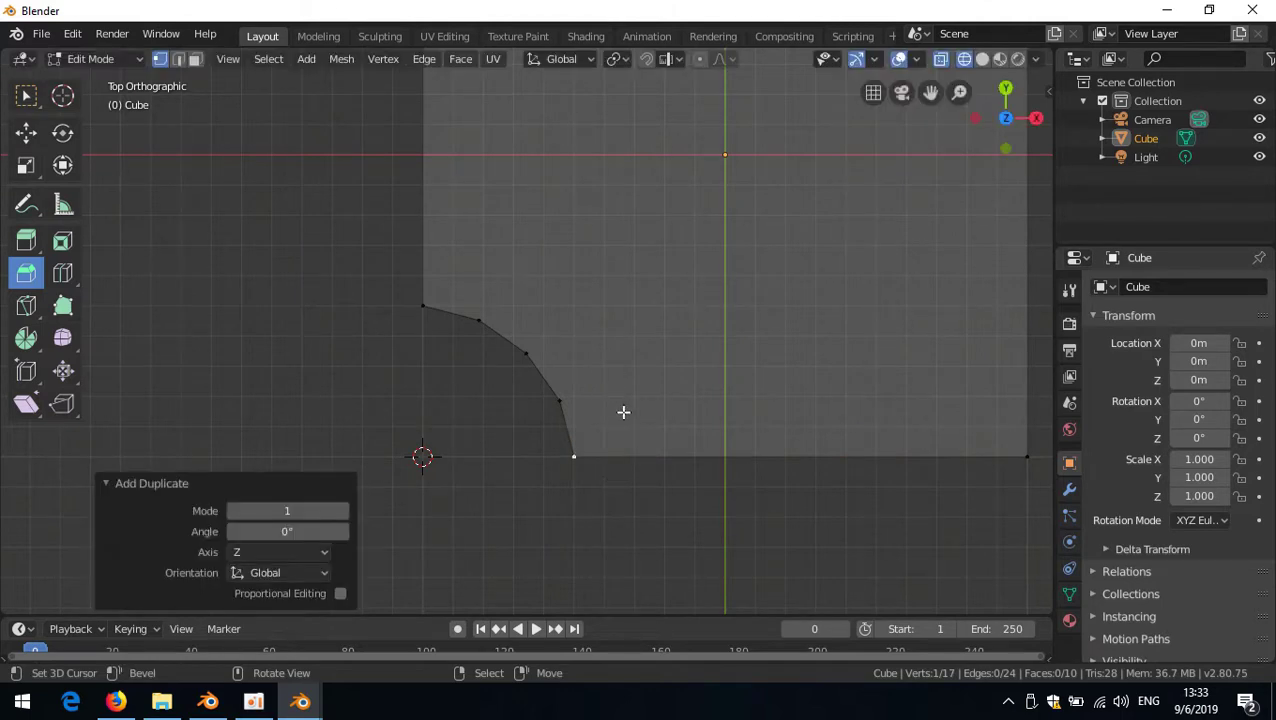
- Set the pivot point to 3D Cursor, cancel a trial rotation, undo, and restart the corner bevel
left_click(617, 61)
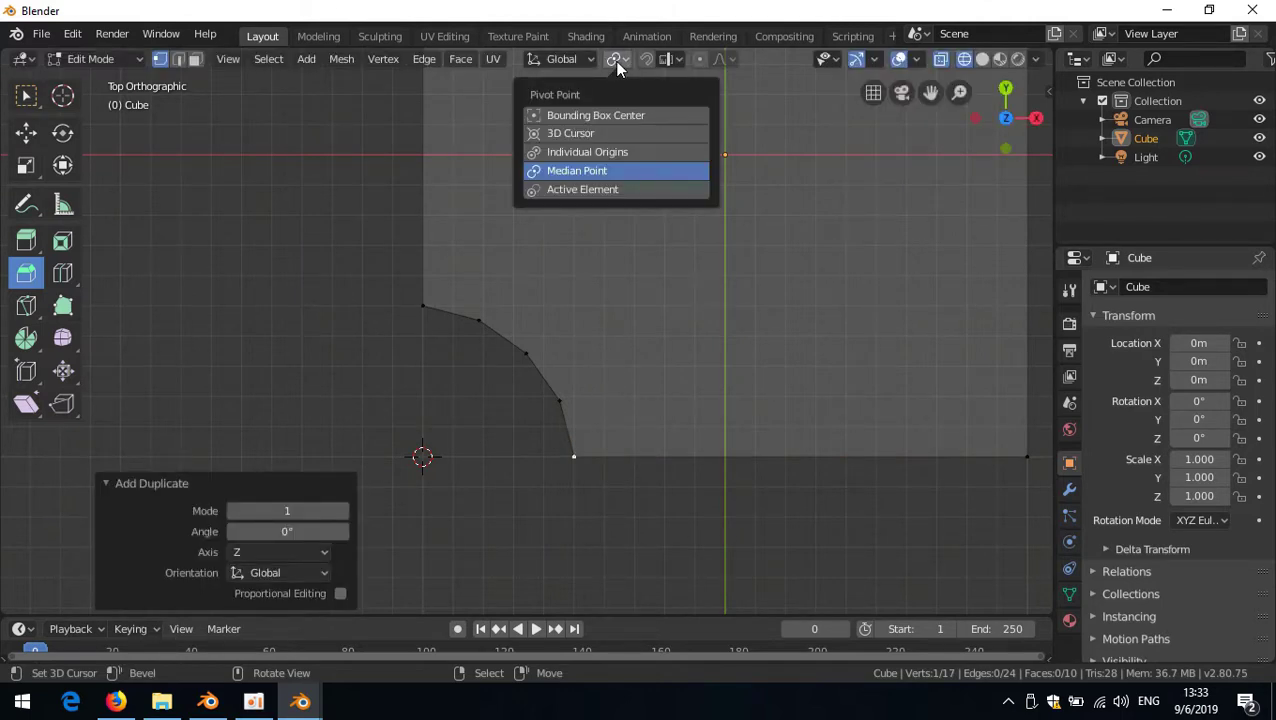
left_click(593, 133)
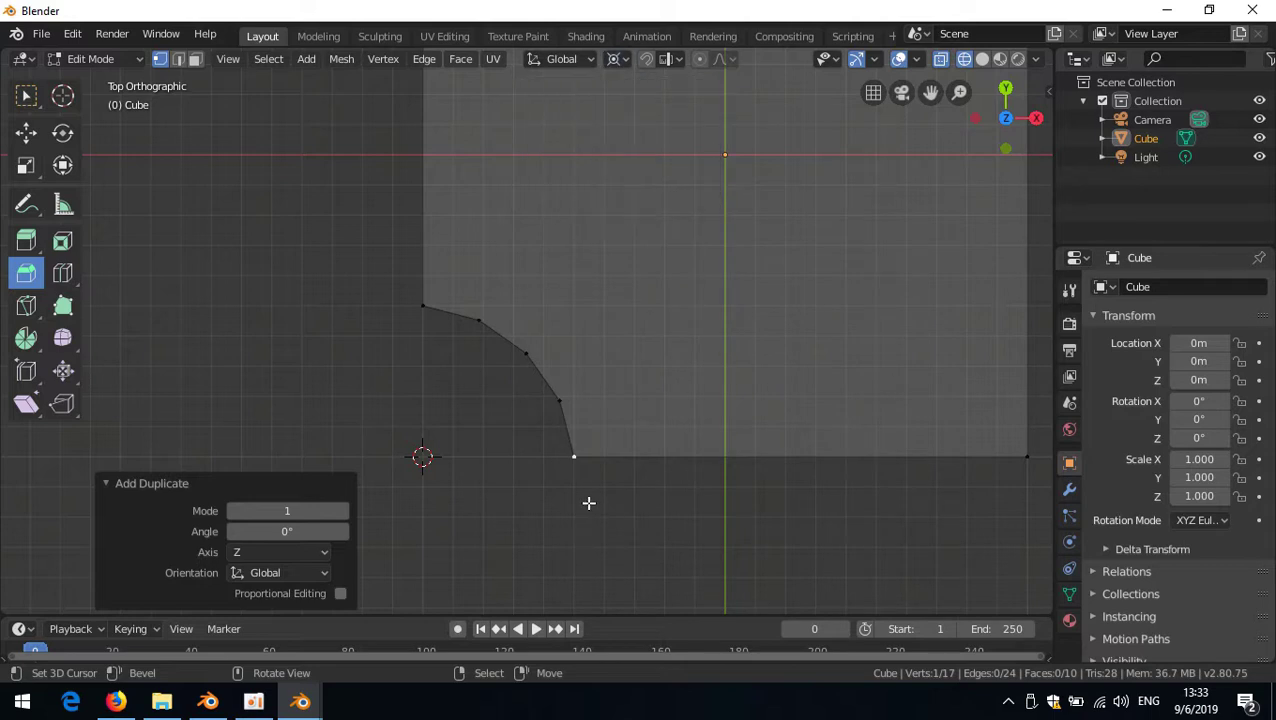
key("r")
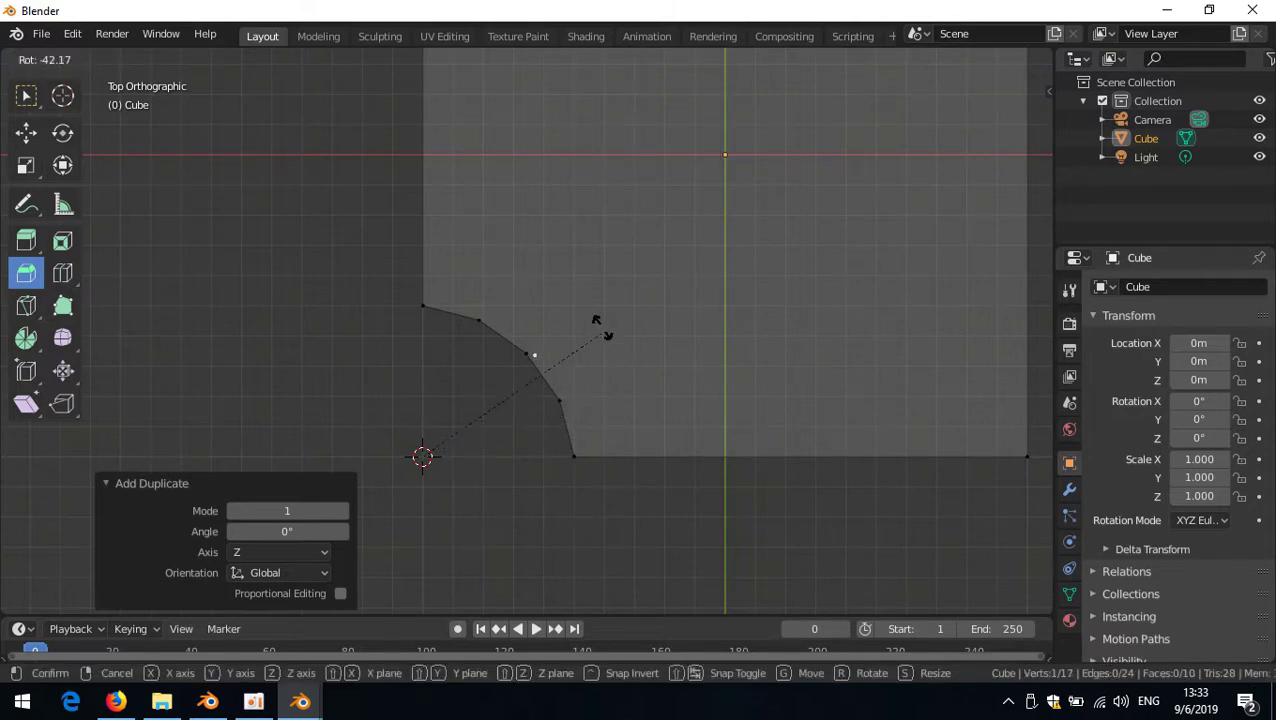
key("Escape")
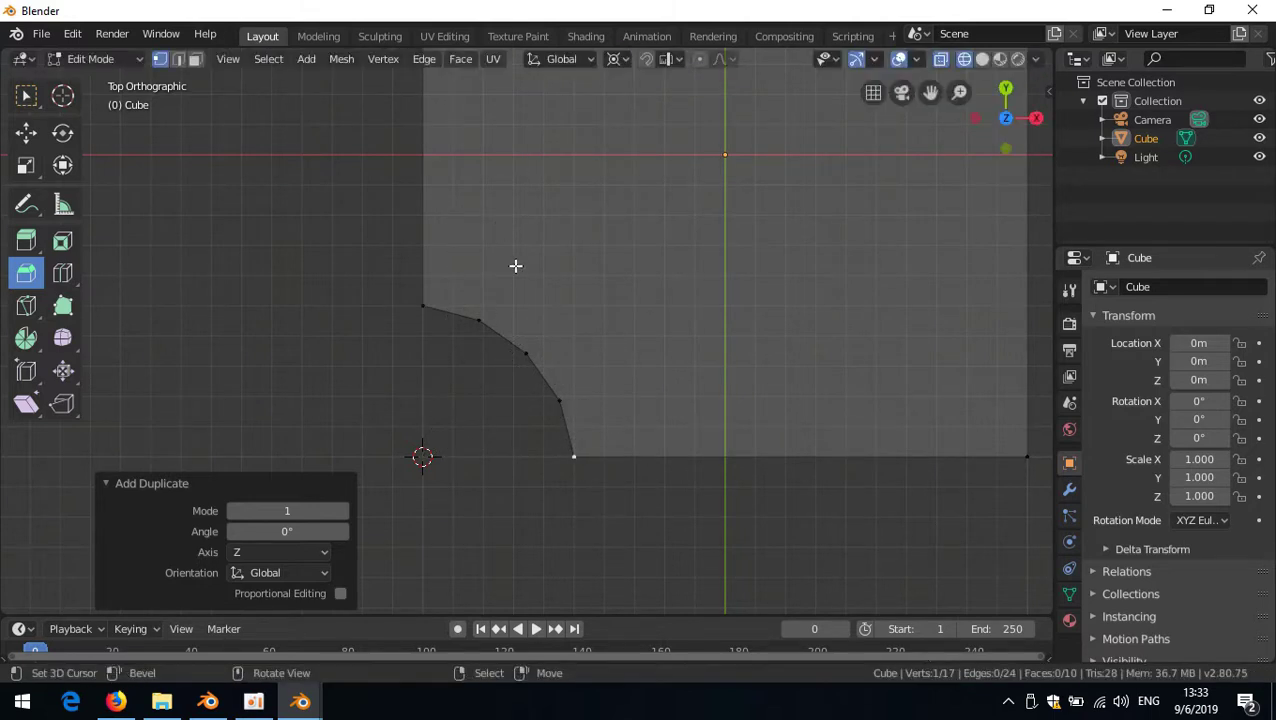
key("ctrl+z")
key("ctrl+z")
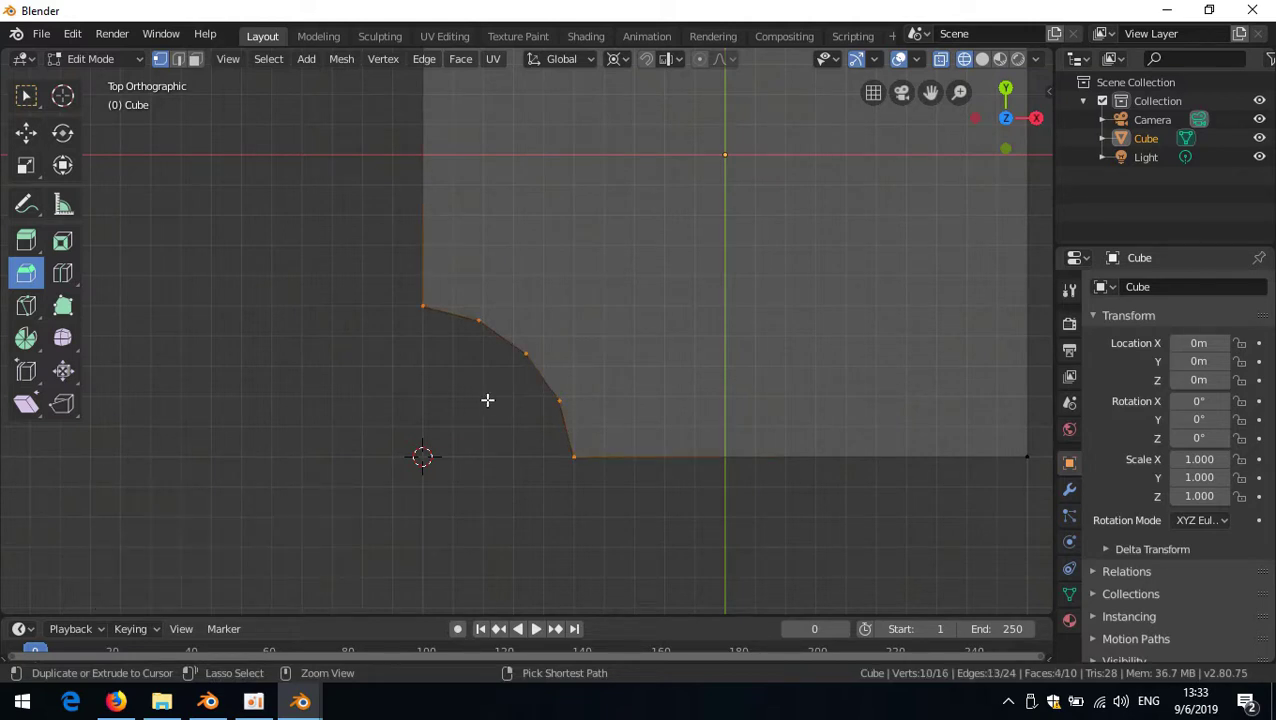
key("ctrl+b")
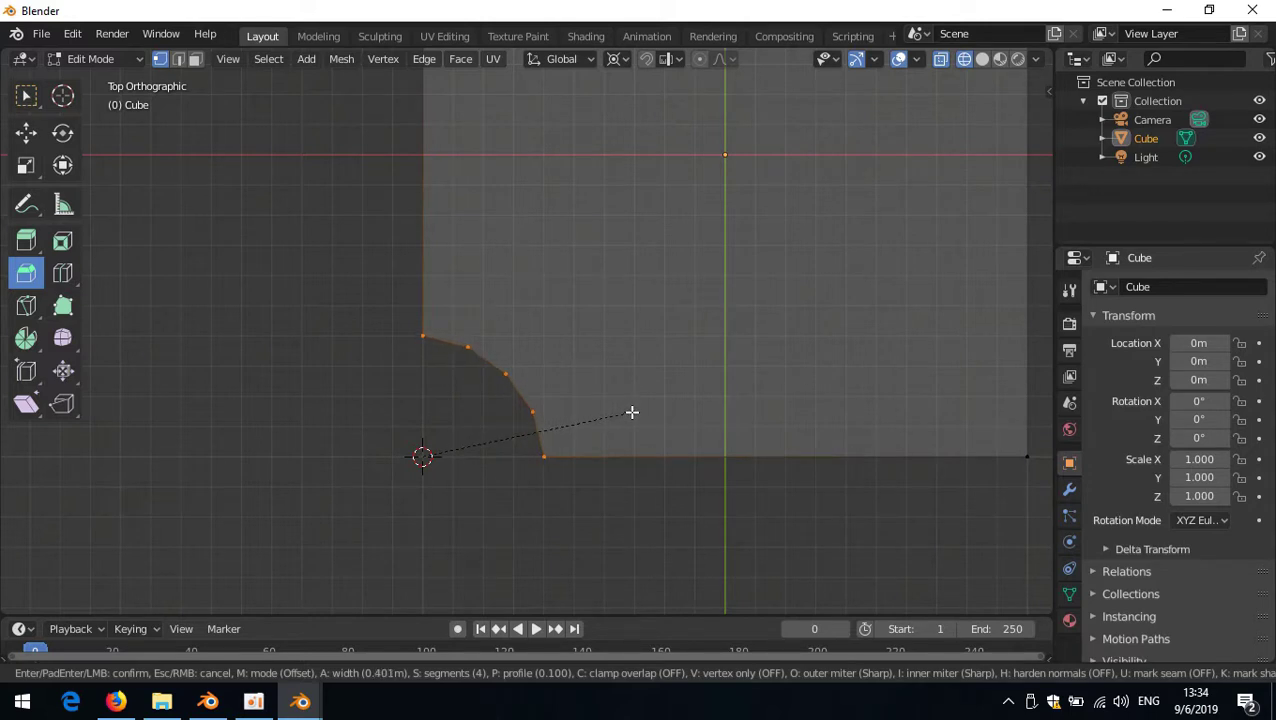
- Undo the corner bevel, then extrude a new corner vertex 0.4 m and rotate it around the cursor
left_click(632, 412)
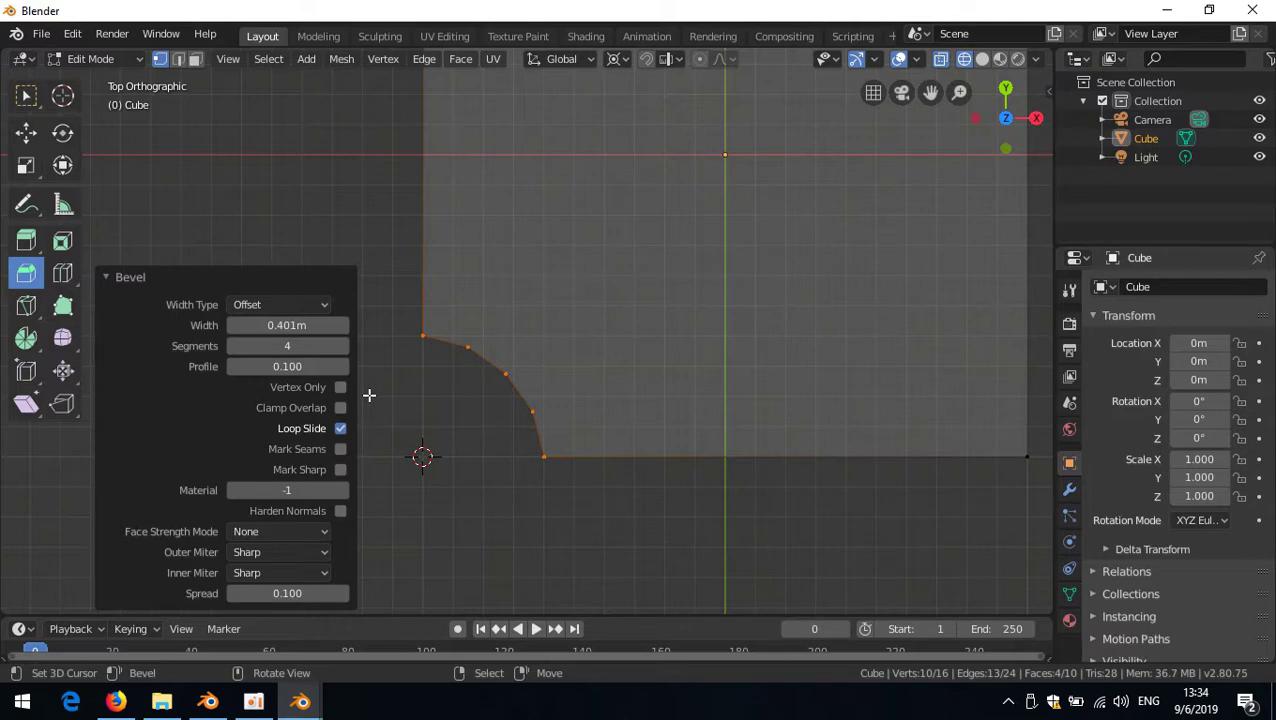
key("ctrl+z")
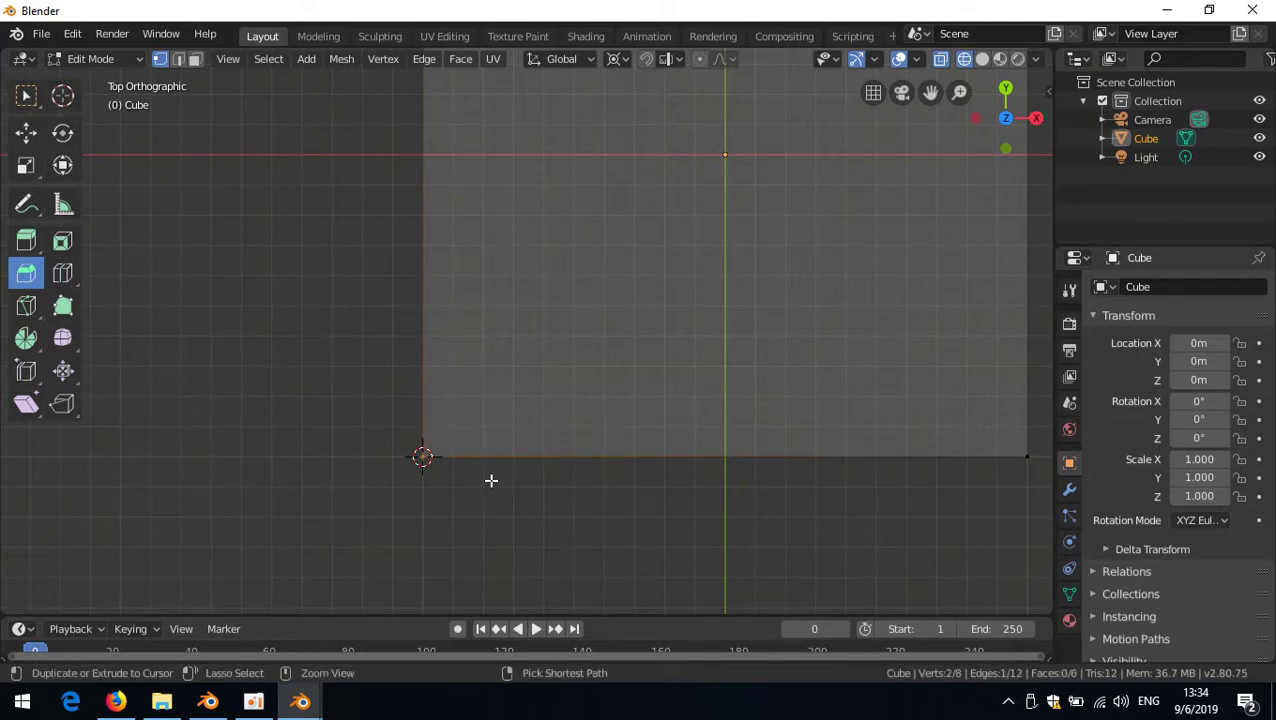
left_click(441, 453)
key("e")
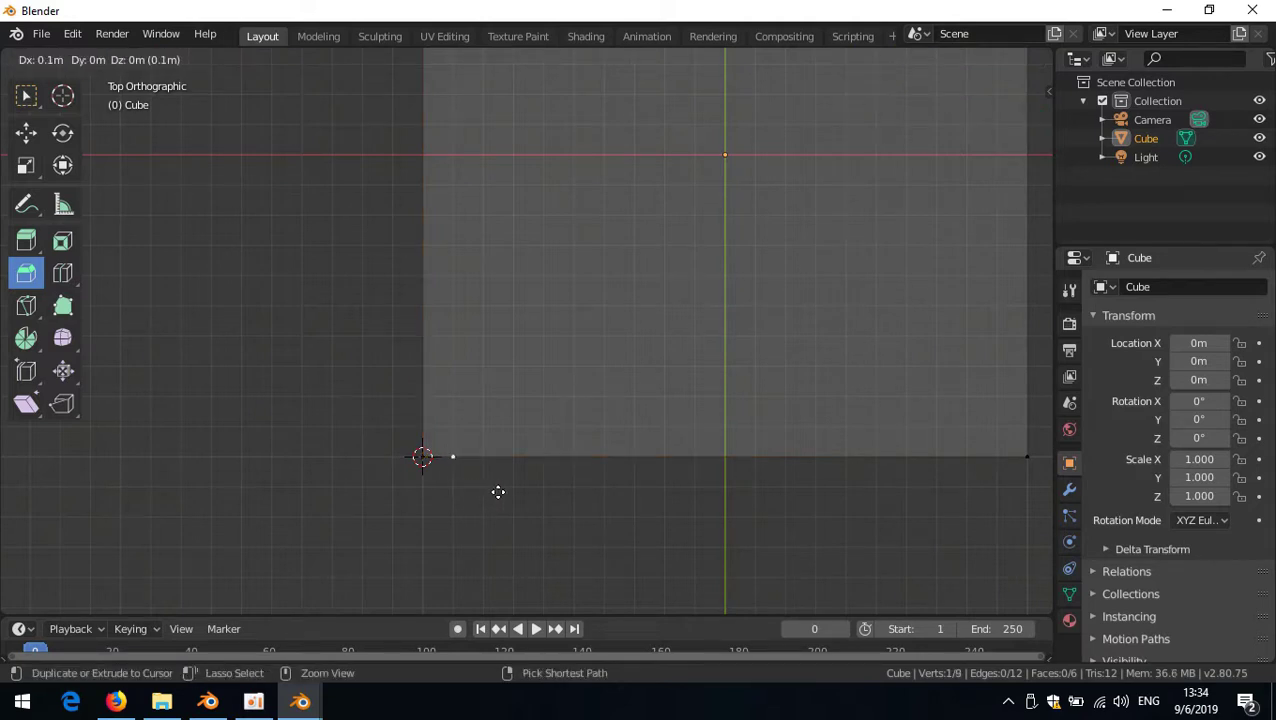
left_click(578, 490)
key("r")
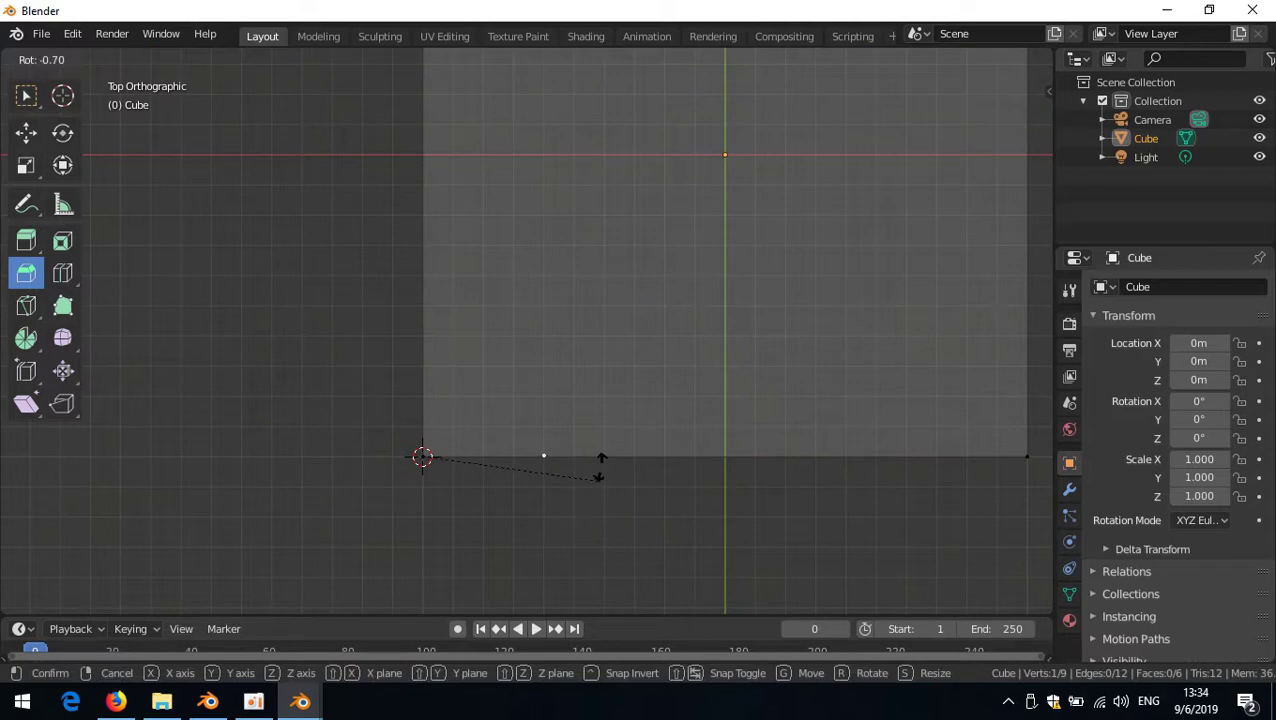
left_click(560, 365)
left_click(456, 436)
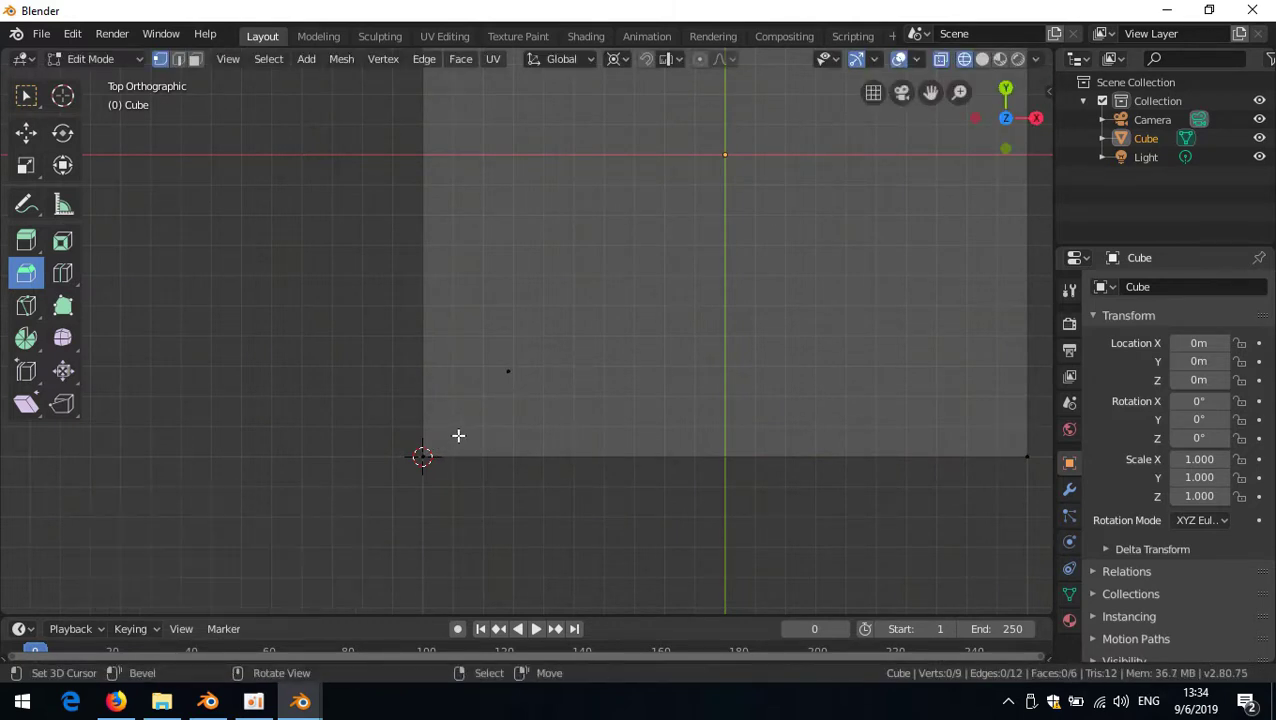
- Vertex-bevel the corner vertex at the 3D cursor 0.4 m wide
left_click_drag(462, 434, 365, 490)
key("ctrl+shift+b")
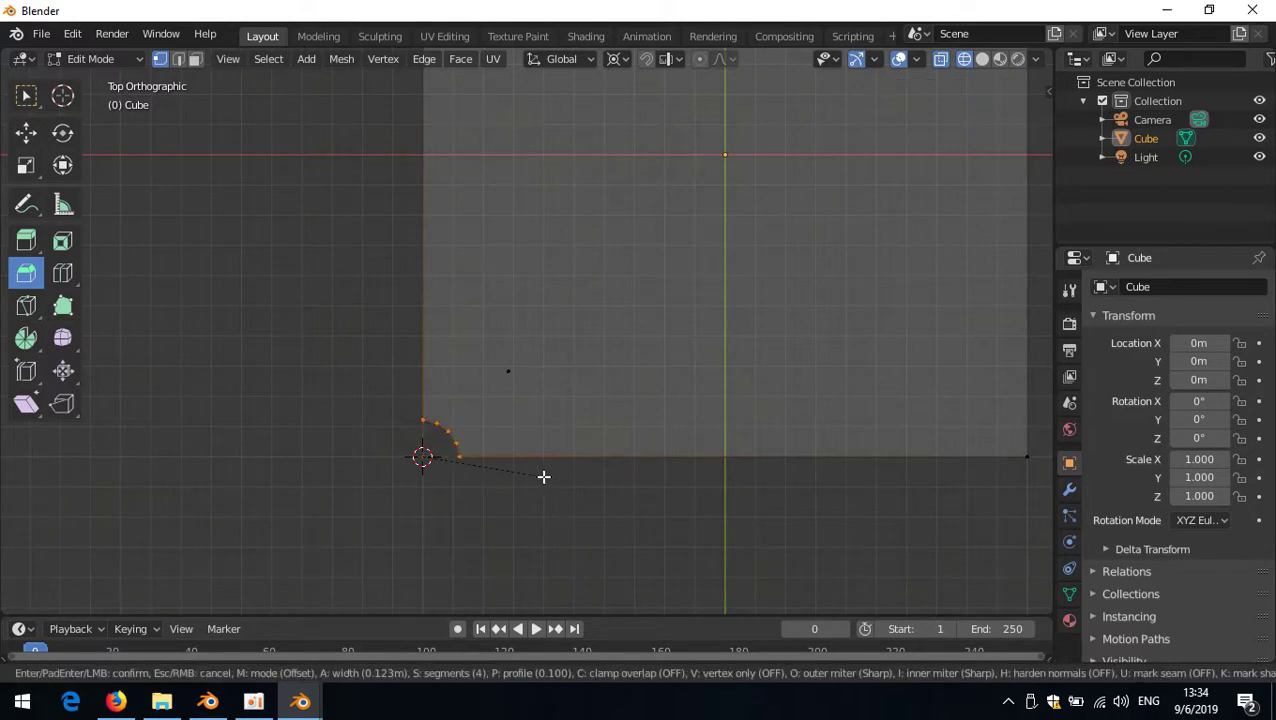
type("0.4")
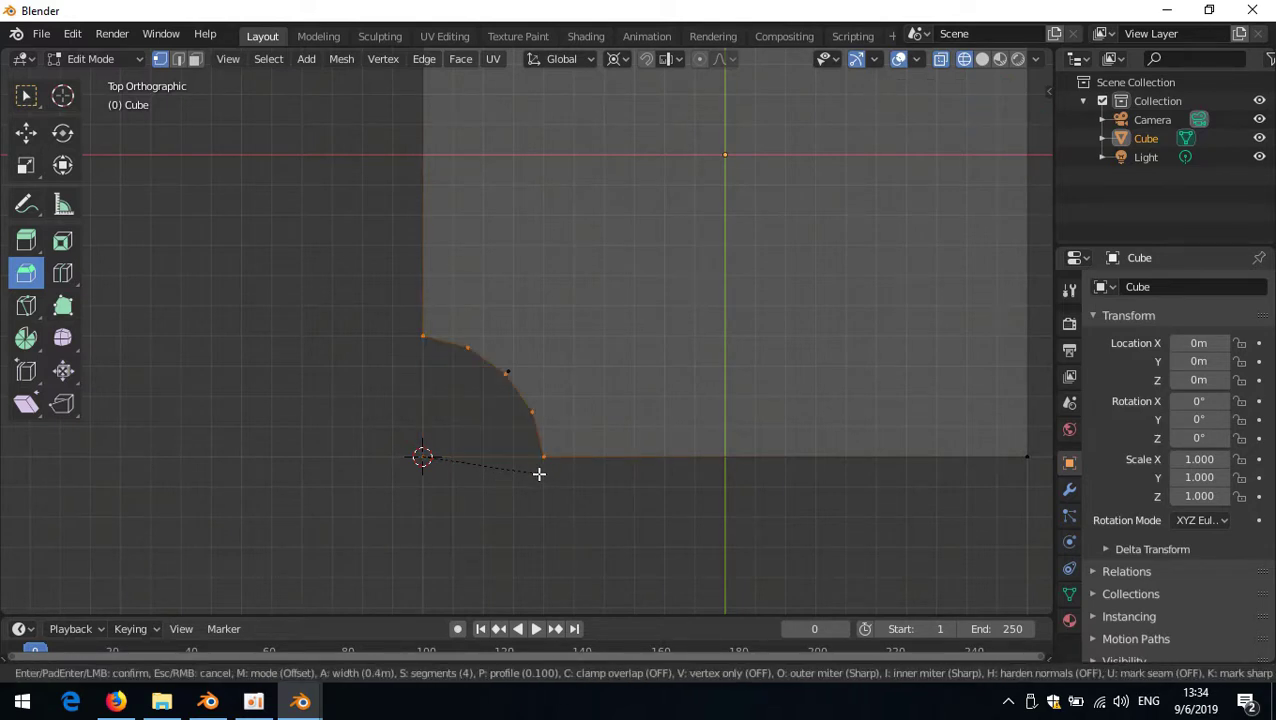
key("Return")
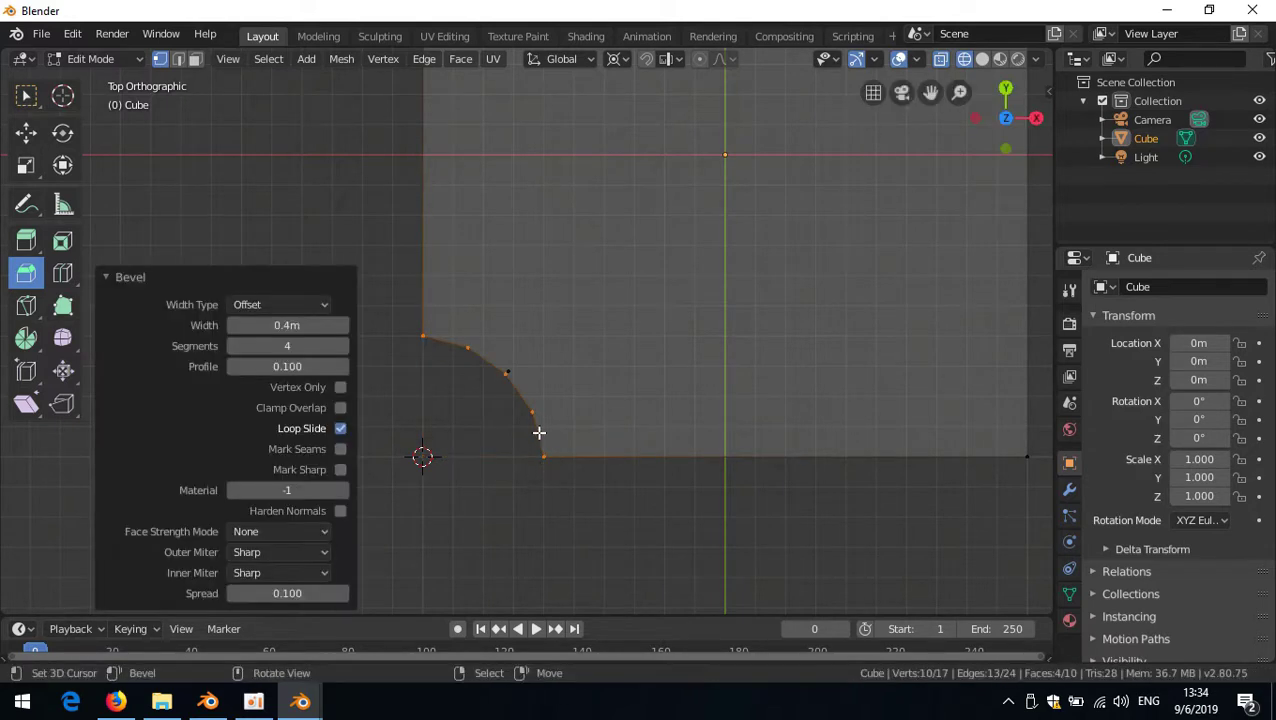
- Set the bevel profile to 0.15, then flatten it to 0.05
left_click(319, 365)
type("0.1")
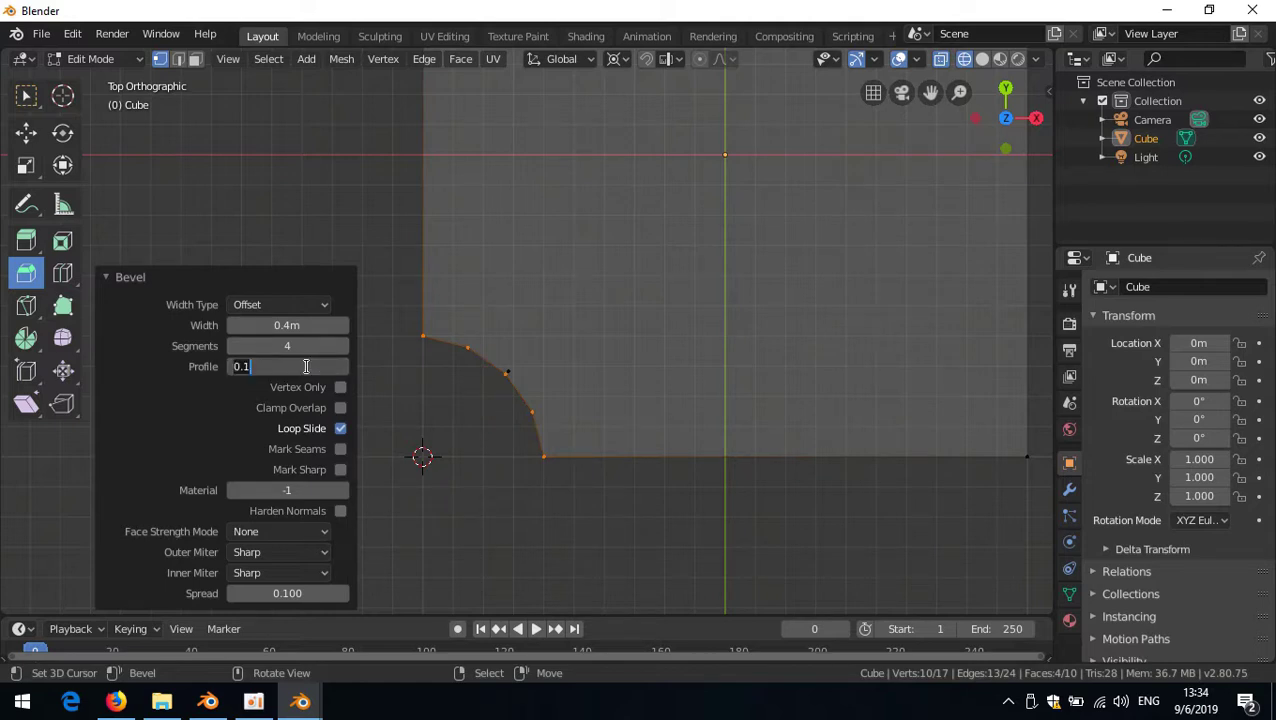
key("BackSpace")
key("BackSpace")
key("BackSpace")
type(".15")
key("Return")
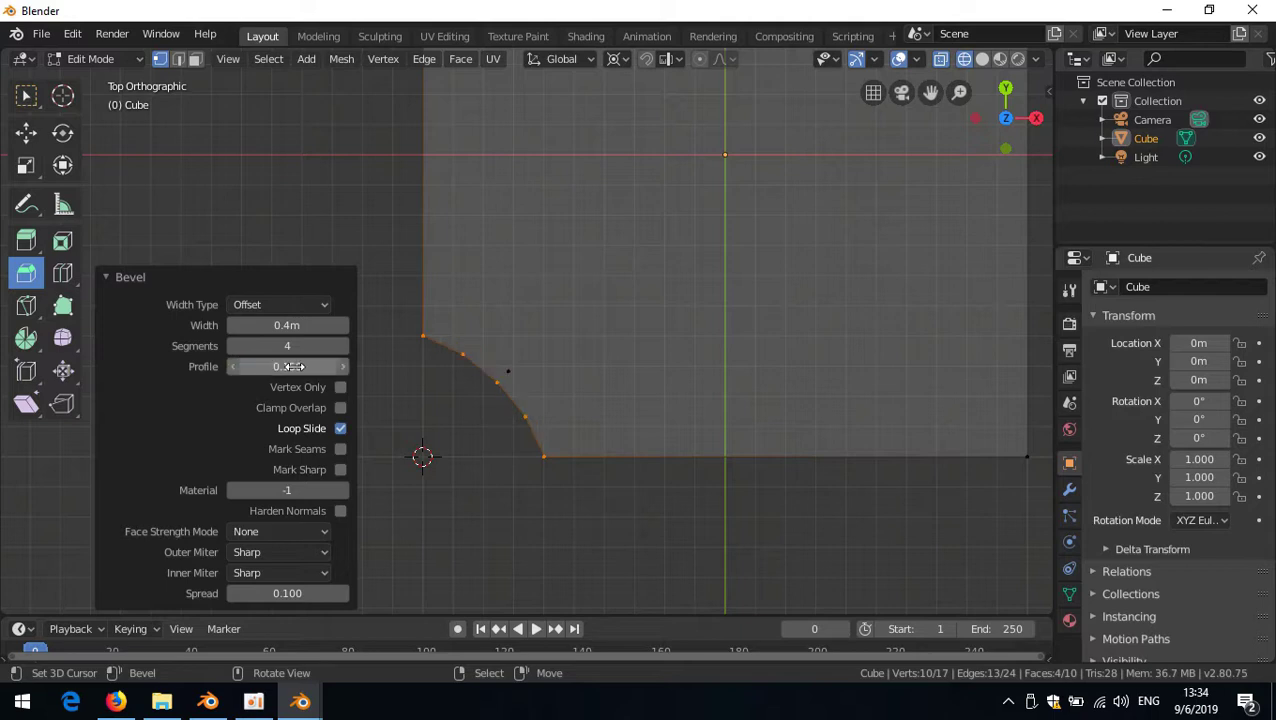
left_click(275, 364)
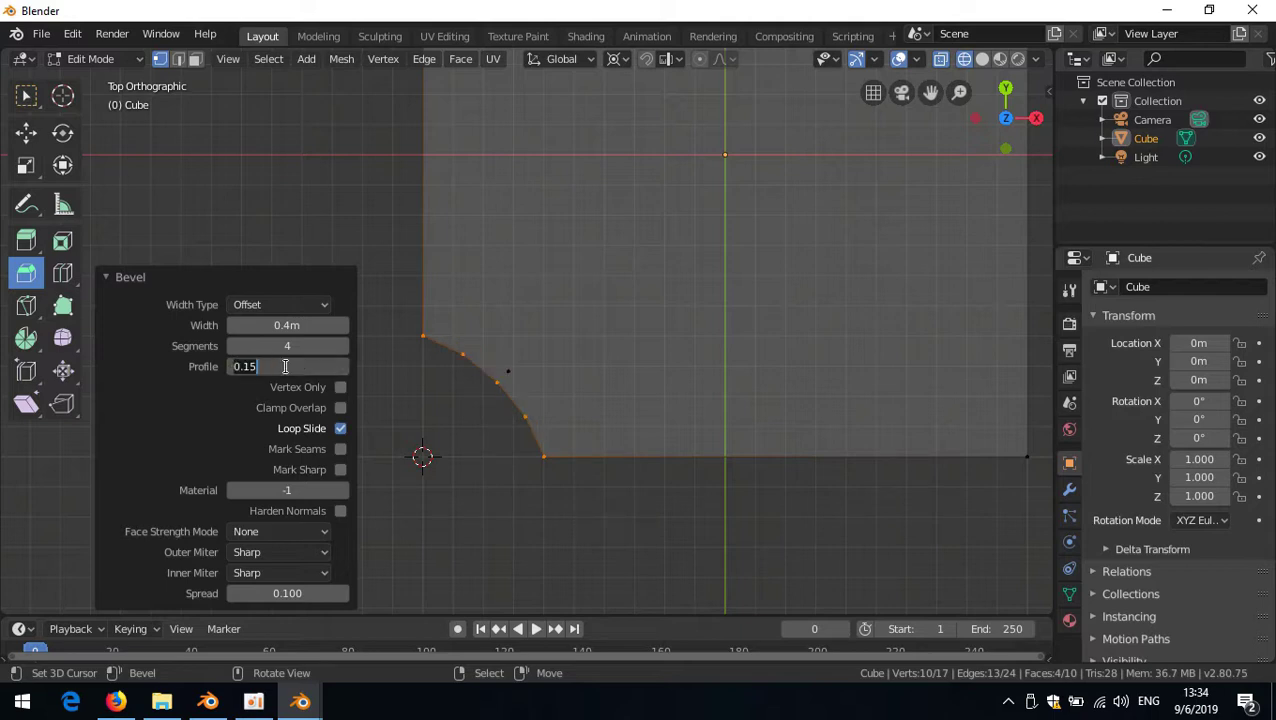
type(".0")
key("Return")
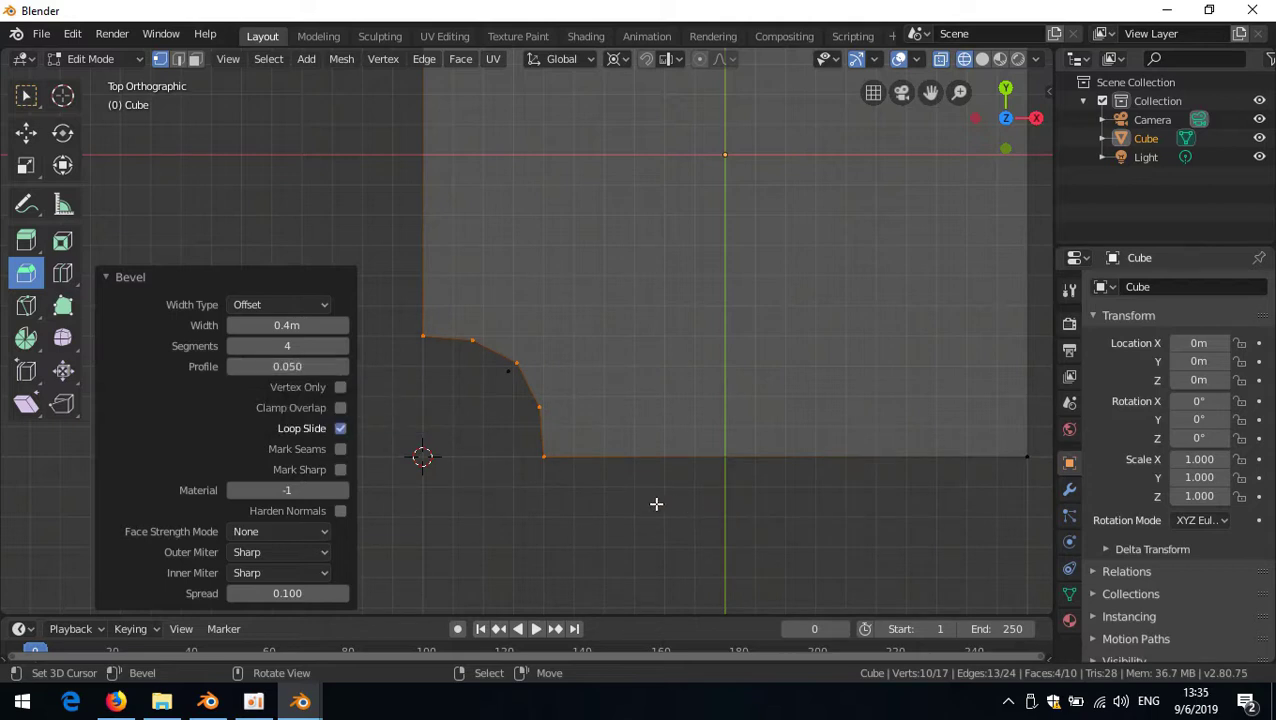
left_click(572, 453)
- Delete the bevelled corner vertices and the corner's end vertex
key("c")
mouse_move(473, 333)
left_mouse_down()
mouse_move(504, 360)
mouse_move(539, 412)
left_mouse_up()
right_click(594, 397)
key("x")
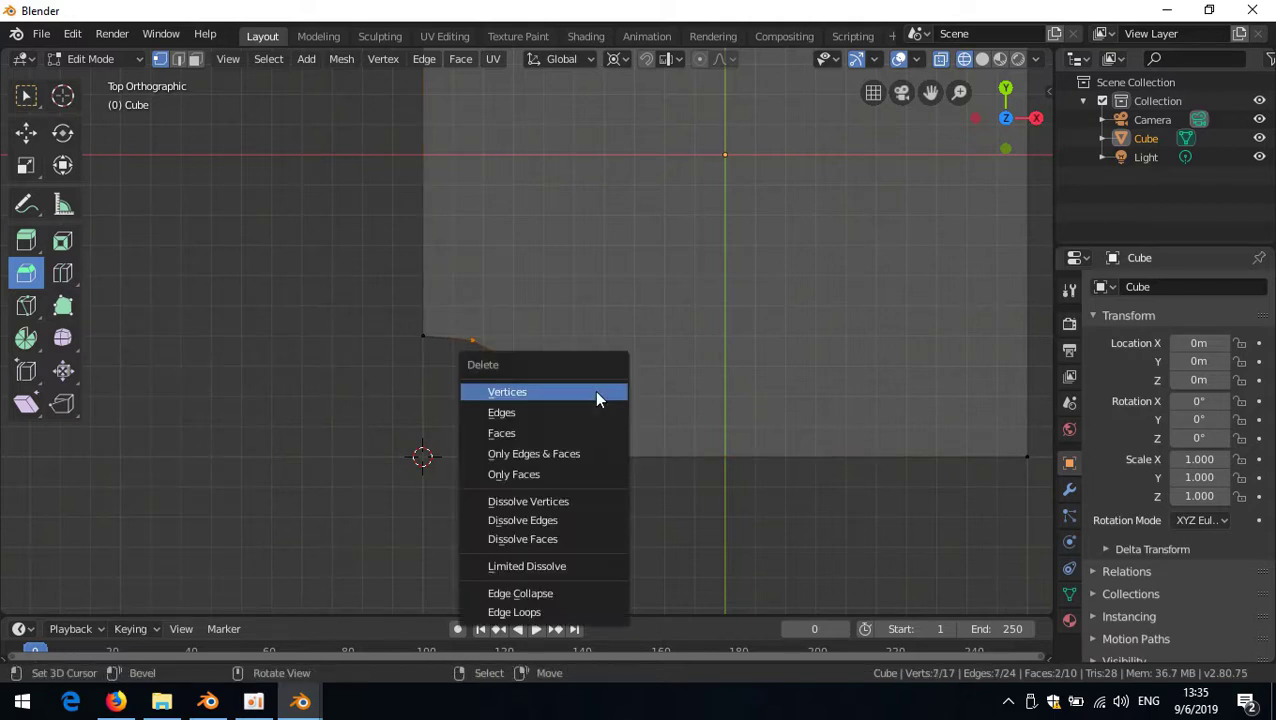
left_click(594, 390)
- Try a 90° spin on the bottom edge vertex, then undo it
key("b")
left_click_drag(539, 432, 584, 493)
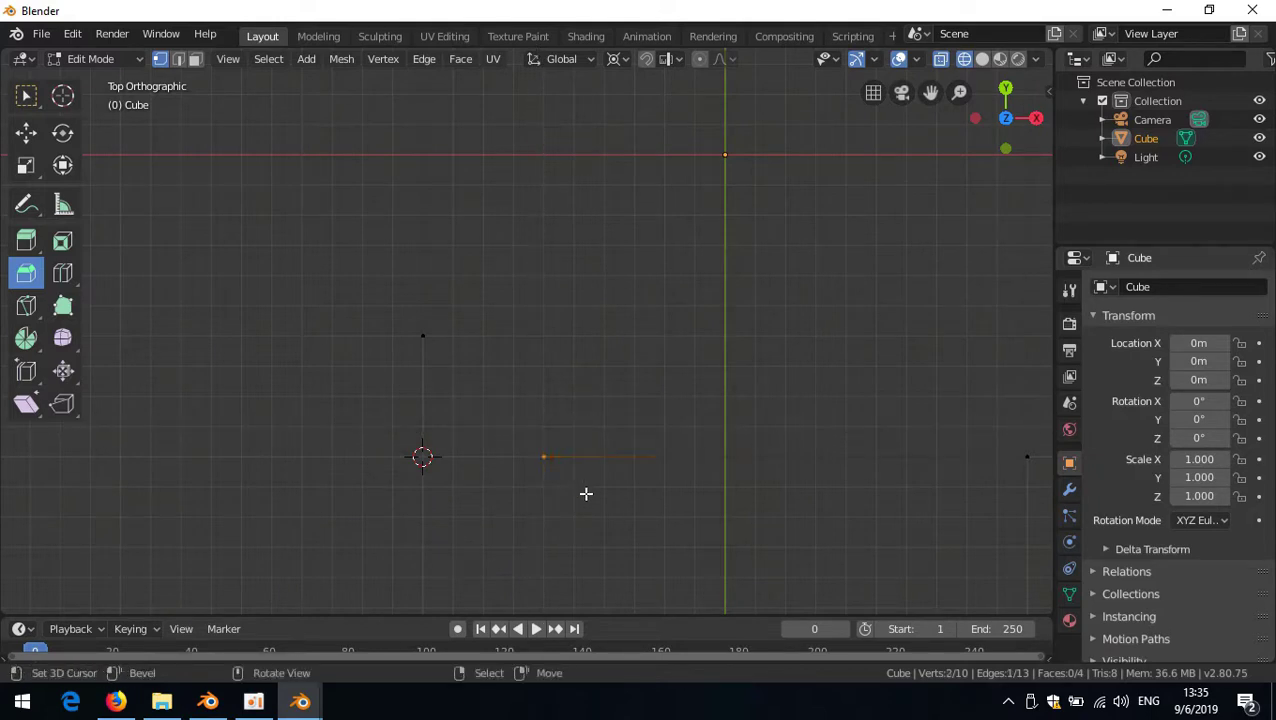
key("alt+r")
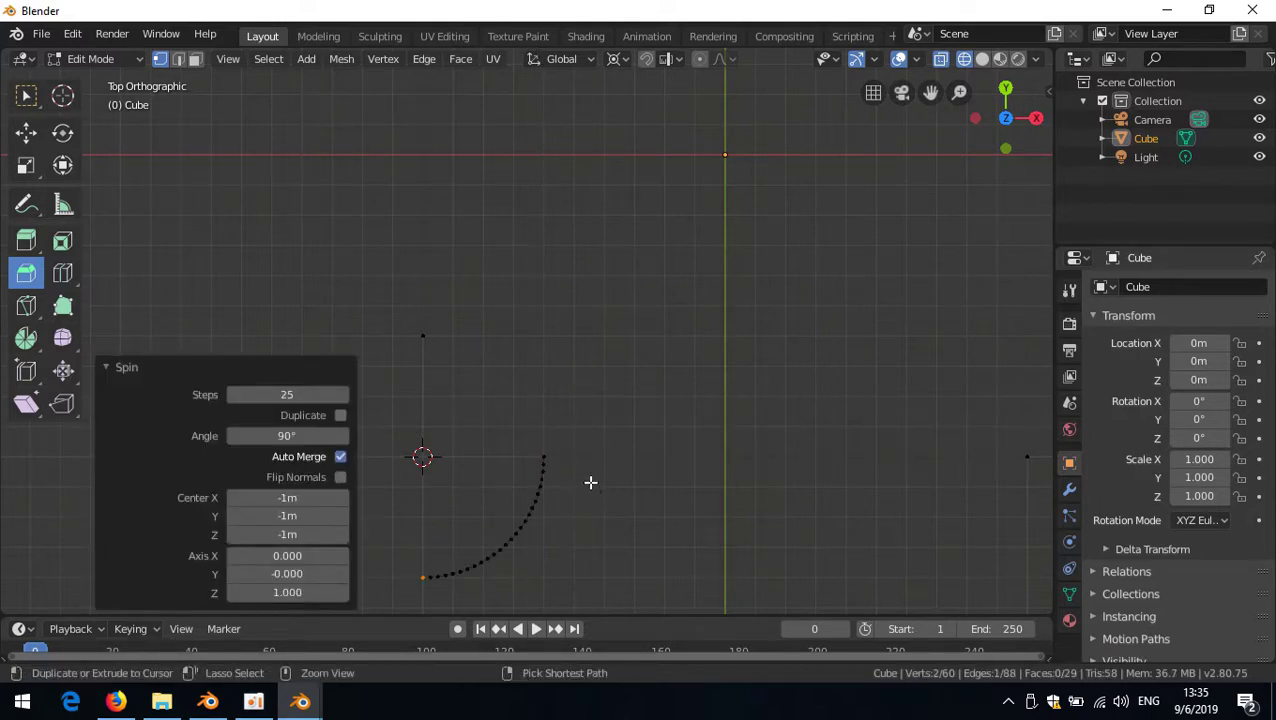
key("ctrl+z")
- Spin the gap's top vertex 90° around the cursor with 6 steps
left_click_drag(459, 371, 382, 335)
key("alt+r")
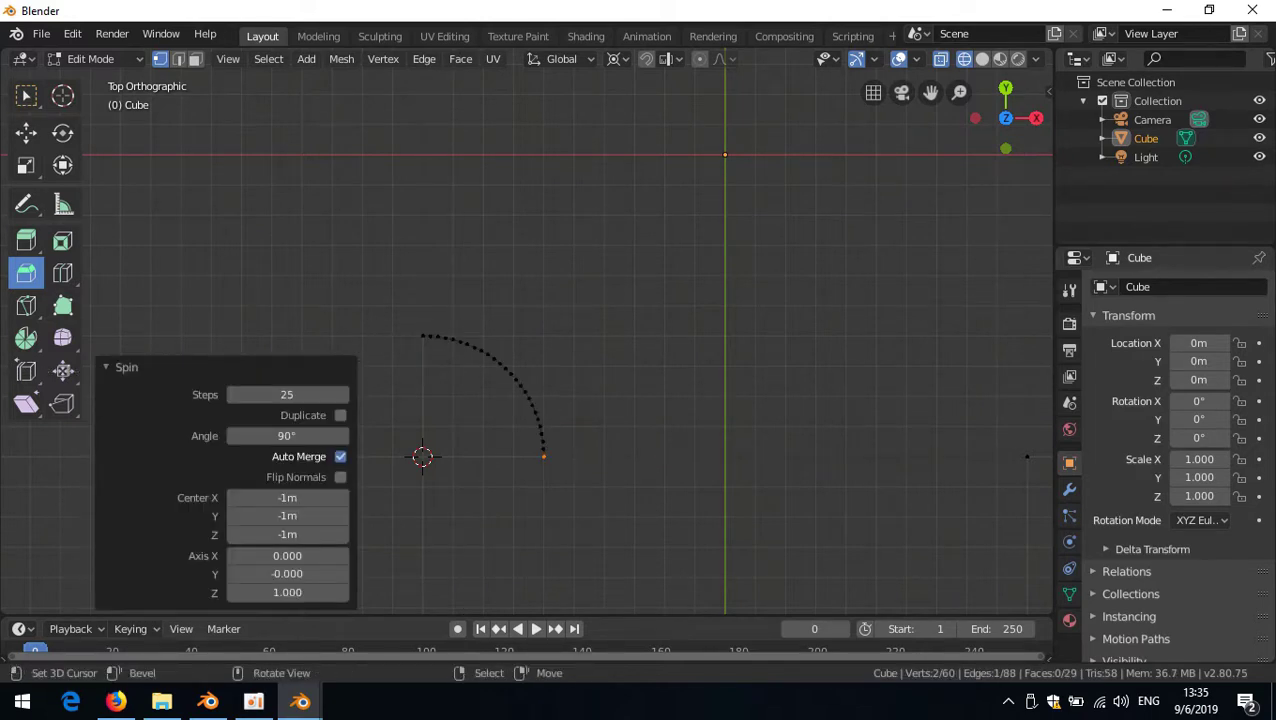
left_click(305, 393)
type("6")
key("Return")
middle_click_drag(564, 470, 592, 350)
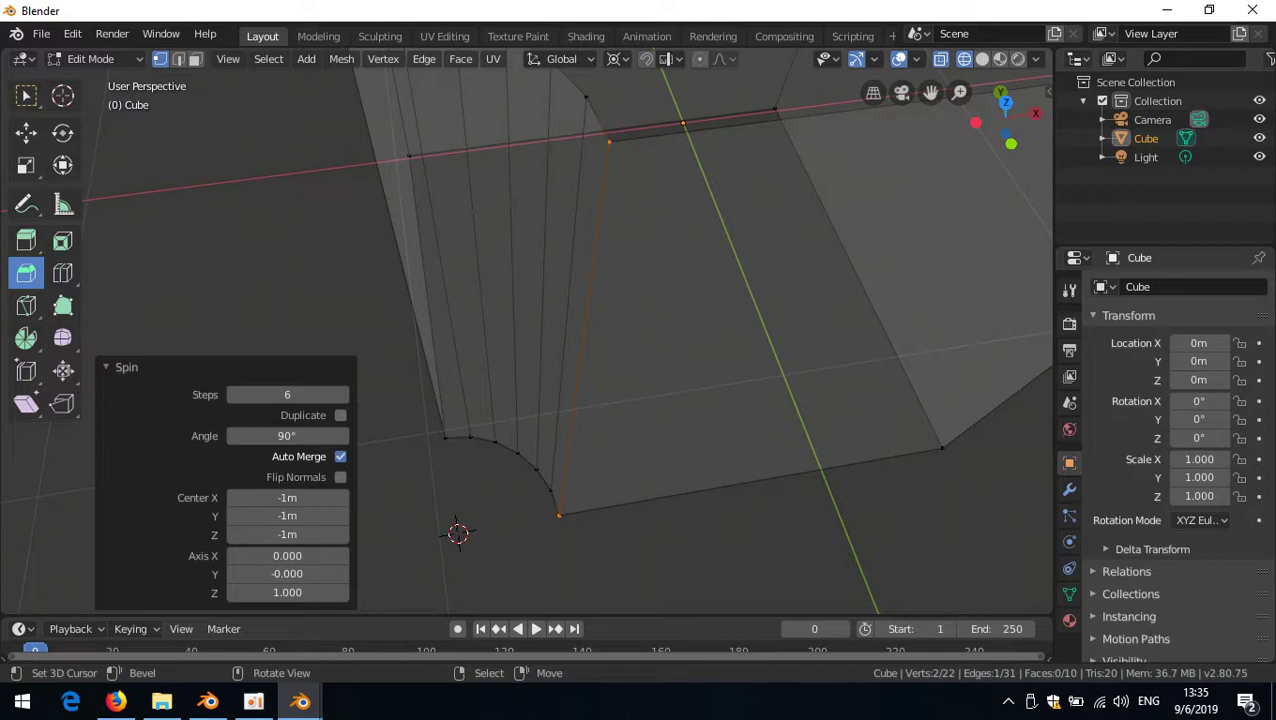
- Turn on X-ray, add the bottom vertex, and view the whole cube with its 6-step arc
left_click(108, 368)
middle_click_drag(583, 447, 561, 378)
scroll(561, 390, "up", 2)
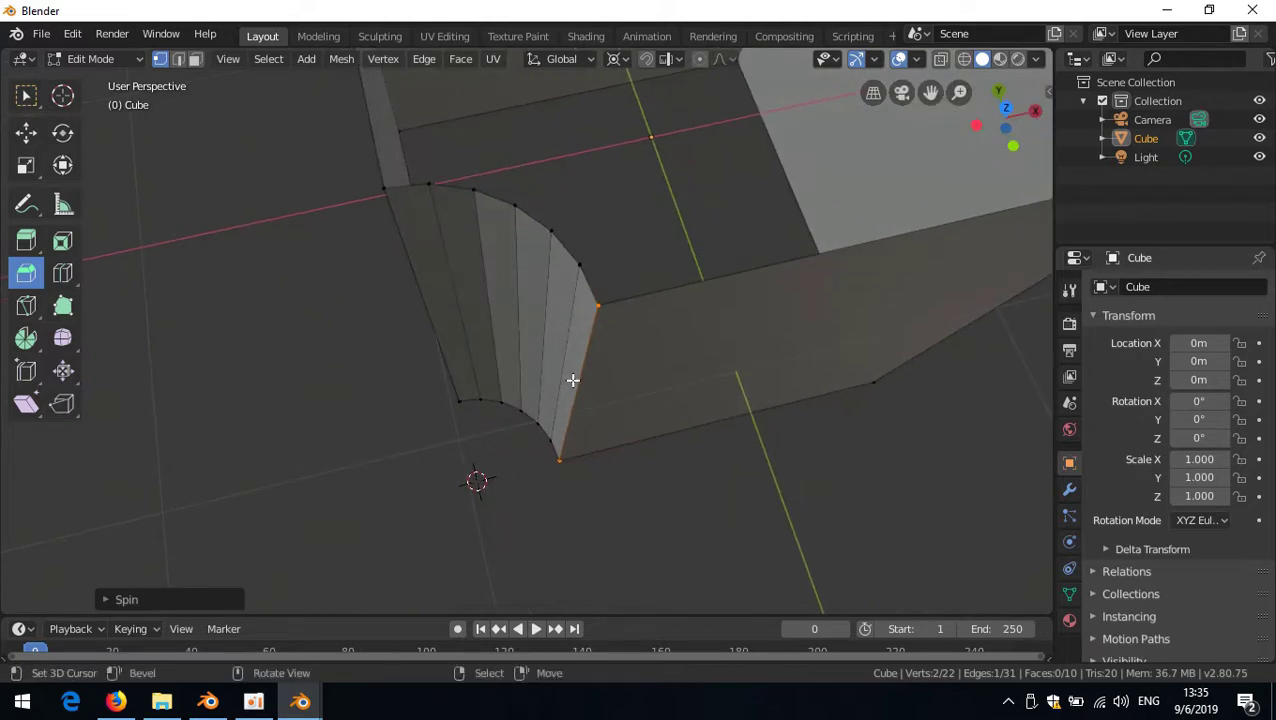
key("alt+z")
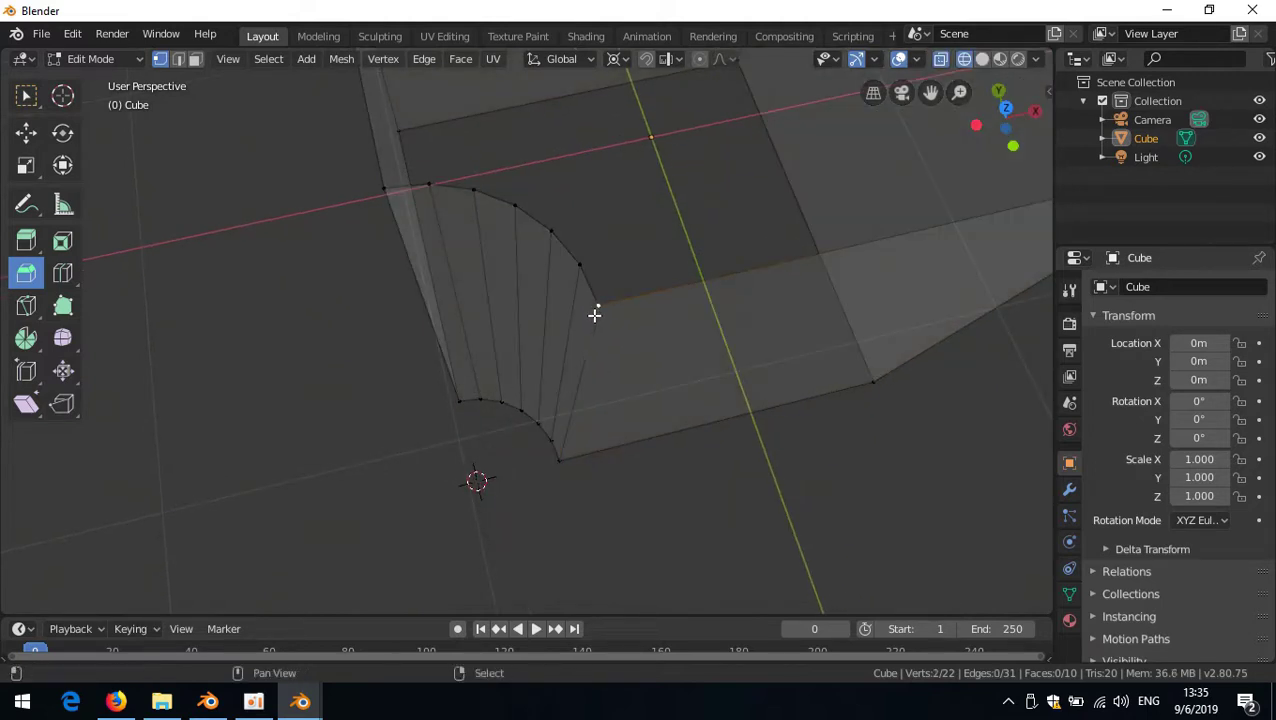
right_click(562, 462, "shift")
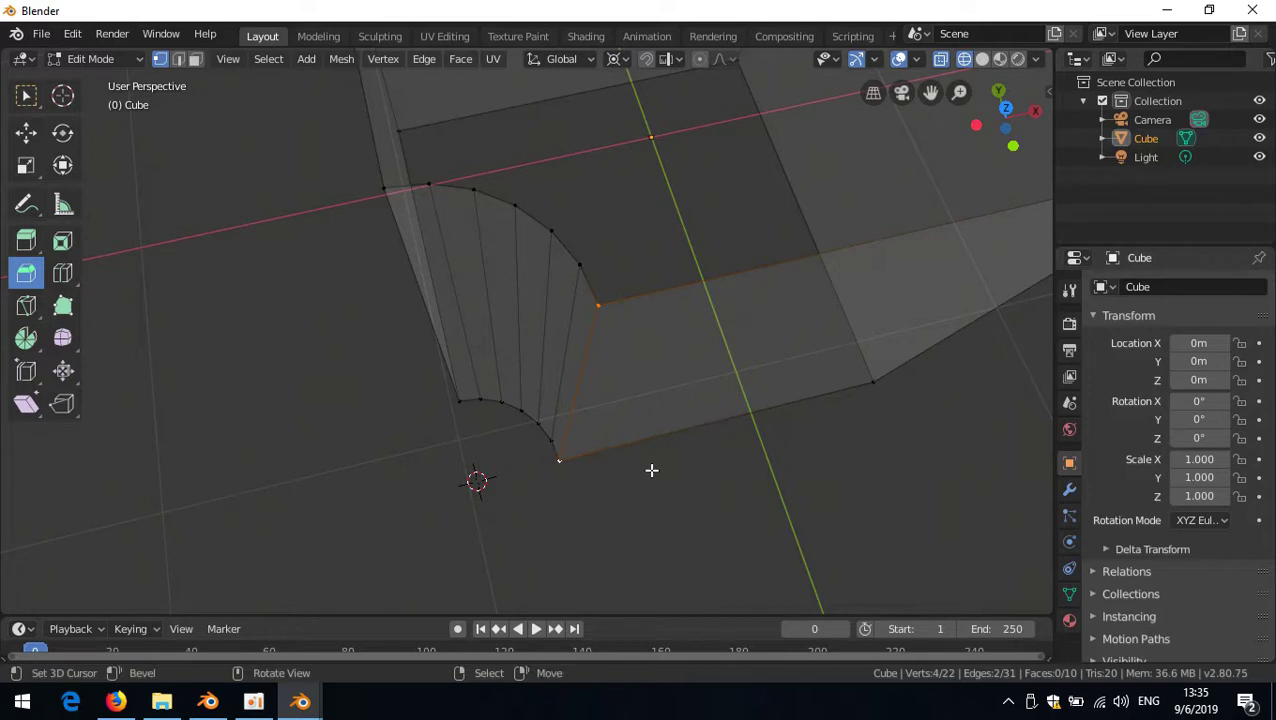
scroll(632, 441, "down", 3)
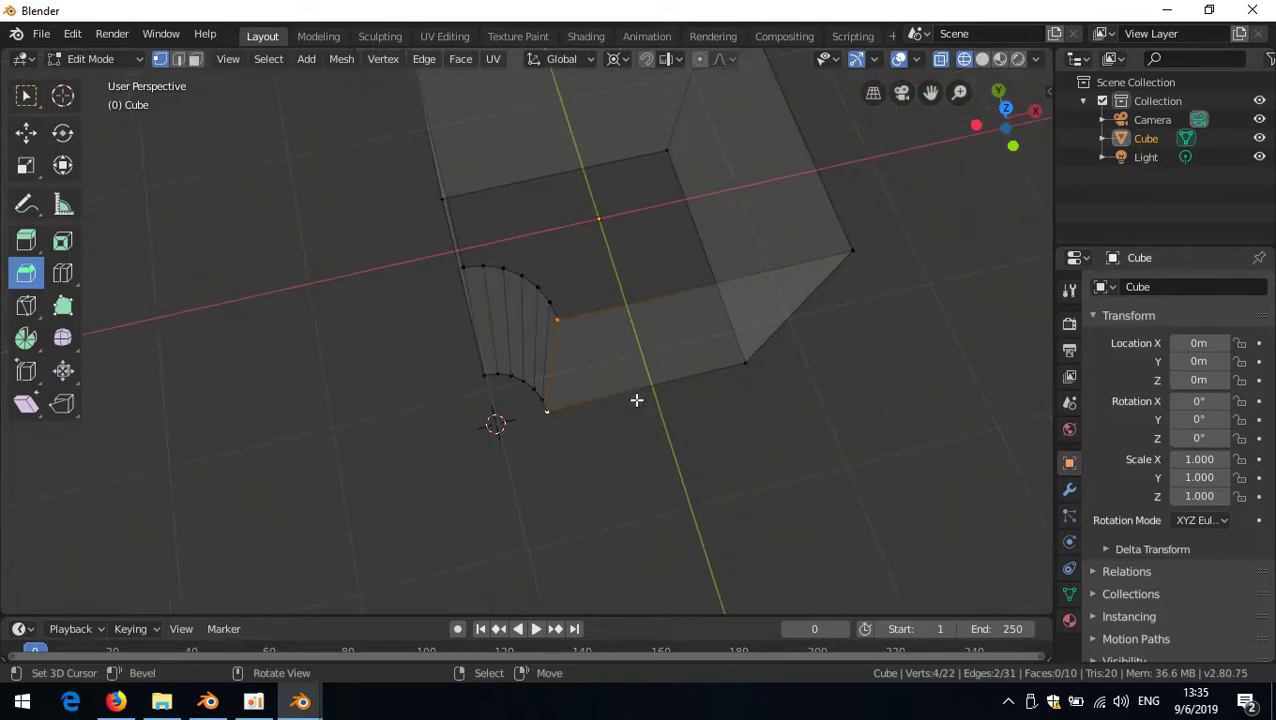
middle_click_drag(686, 365, 600, 397, "shift")
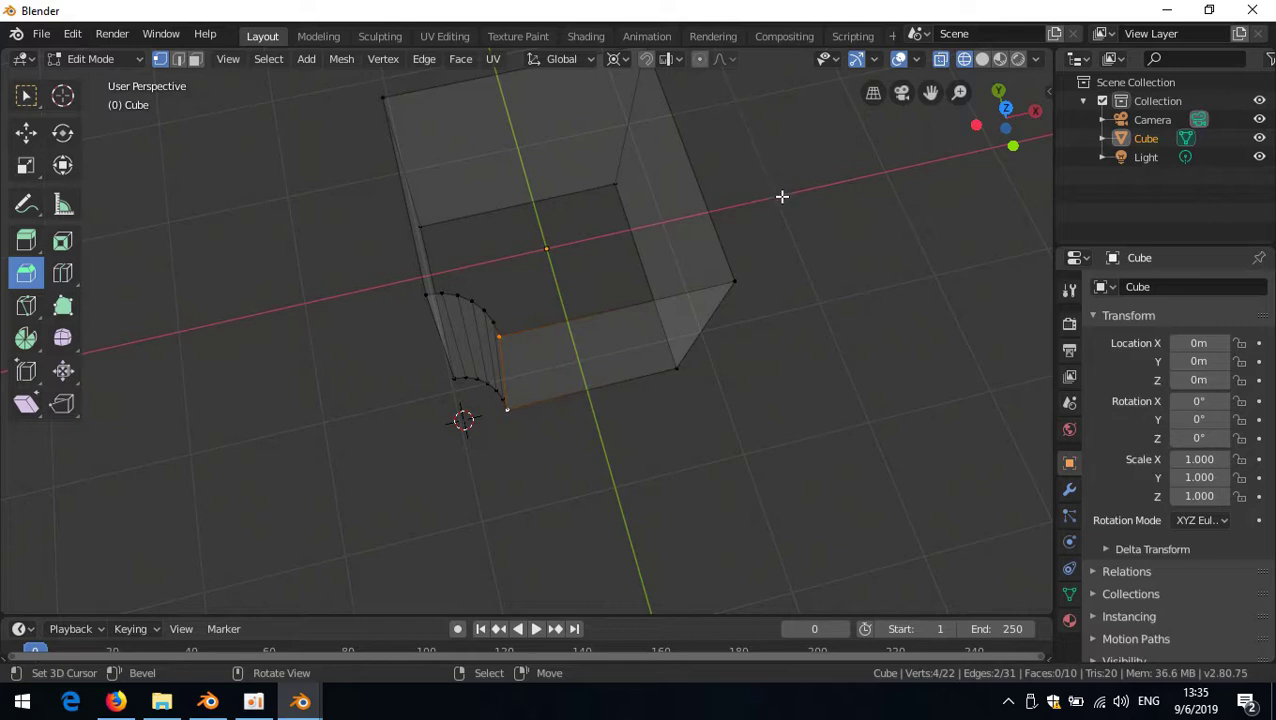
- In the Blender 2.79 window, widen the properties and outliner panels so properties fill the right column
left_click(208, 702)
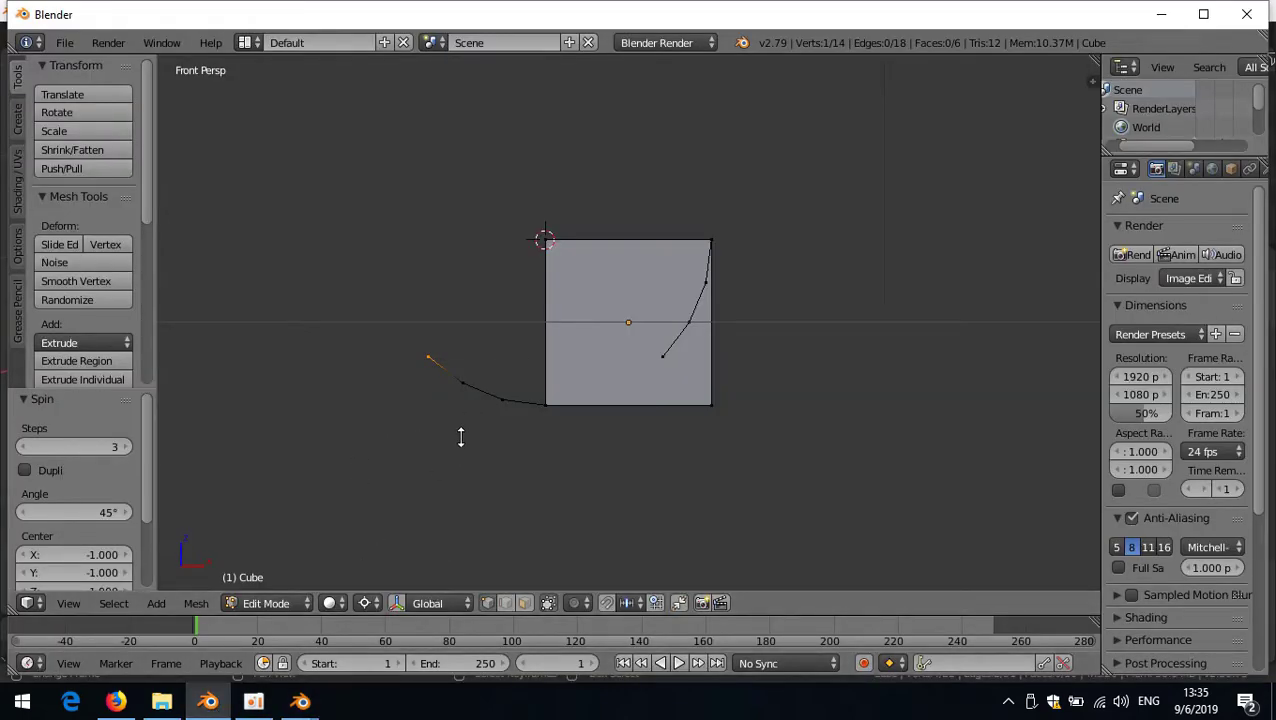
left_click_drag(1104, 320, 883, 320)
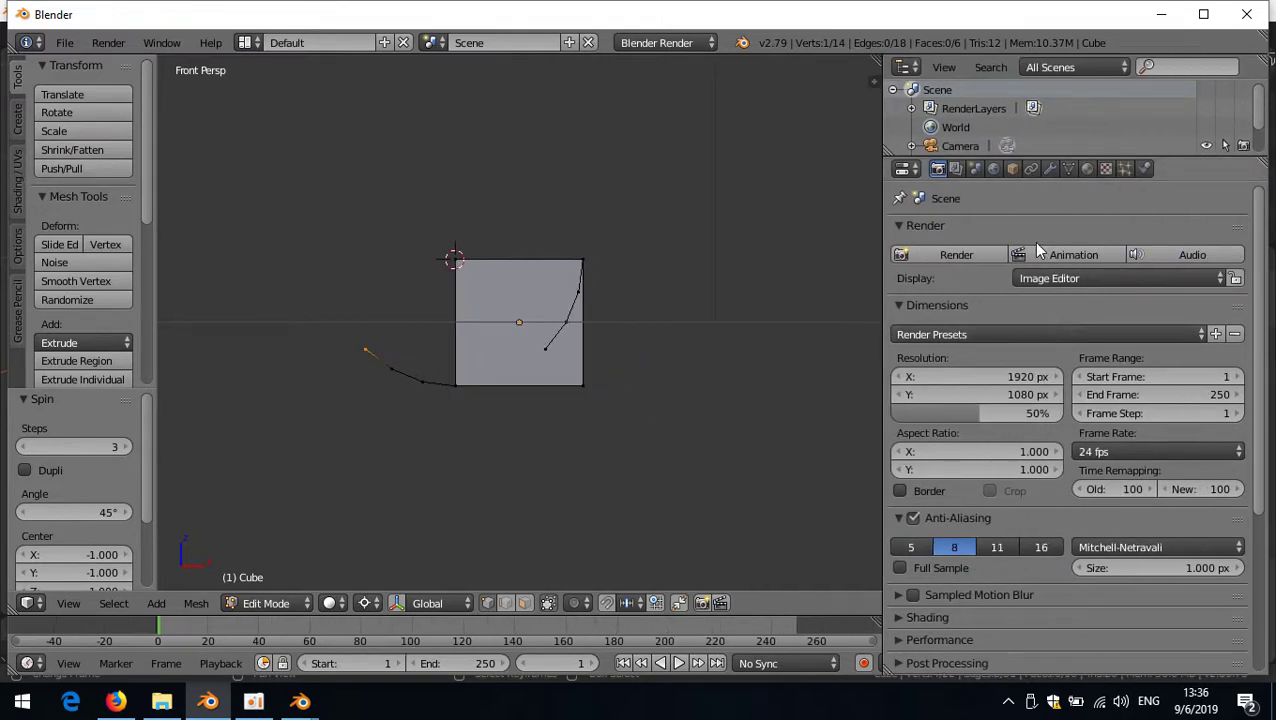
right_click(1043, 158)
left_click(1005, 160)
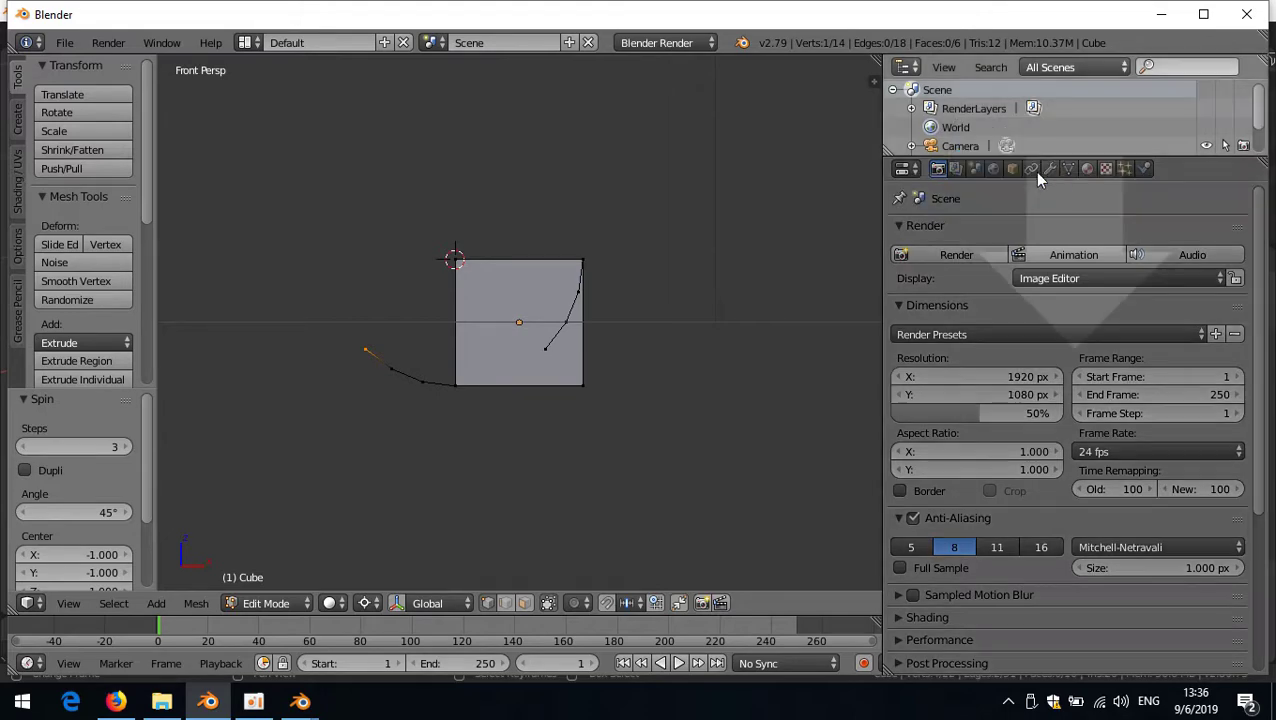
left_click(1059, 124)
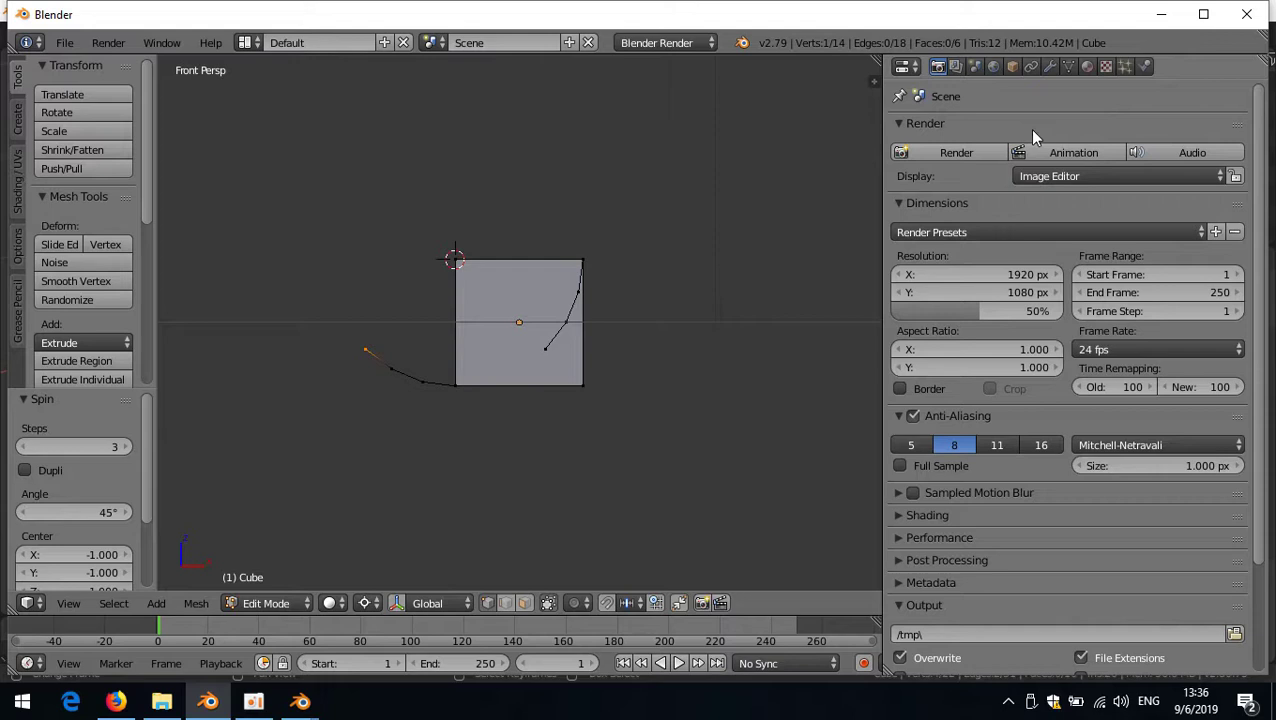
- Compare the cube's object, material and modifier settings in 2.79, then return to Blender 2.80
left_click(1012, 66)
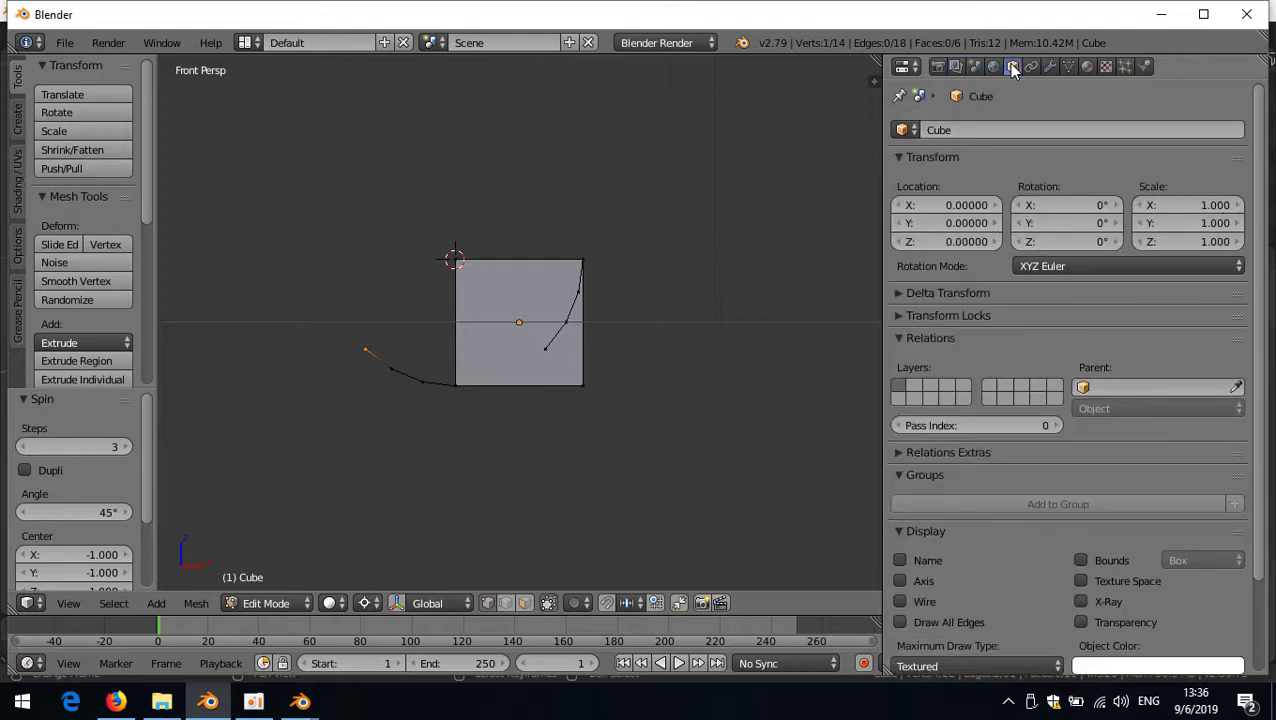
left_click(1087, 66)
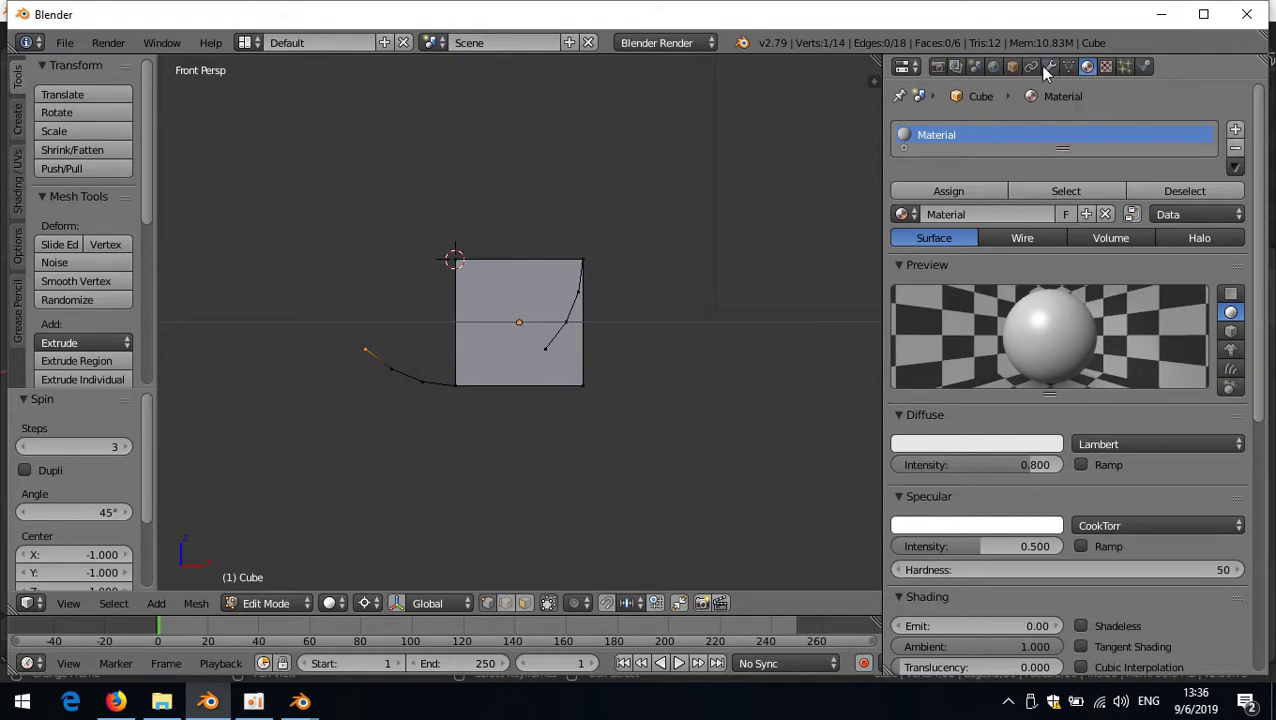
left_click(1051, 67)
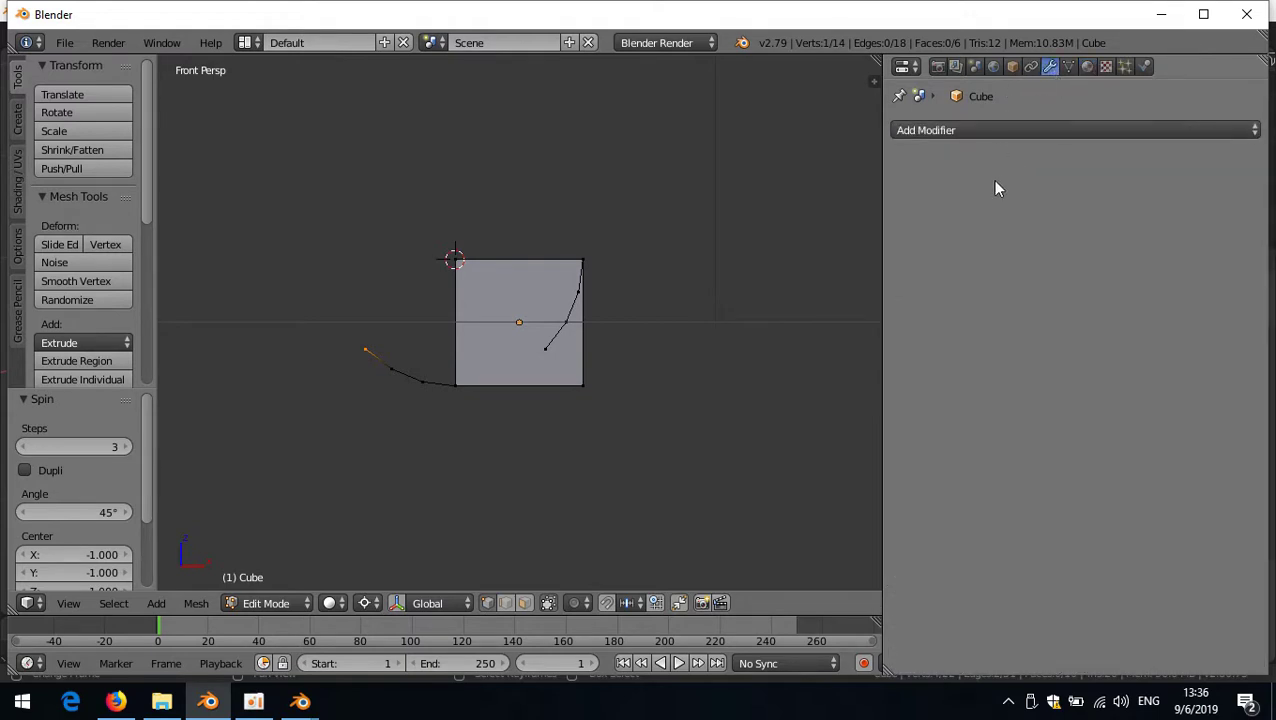
left_click(302, 704)
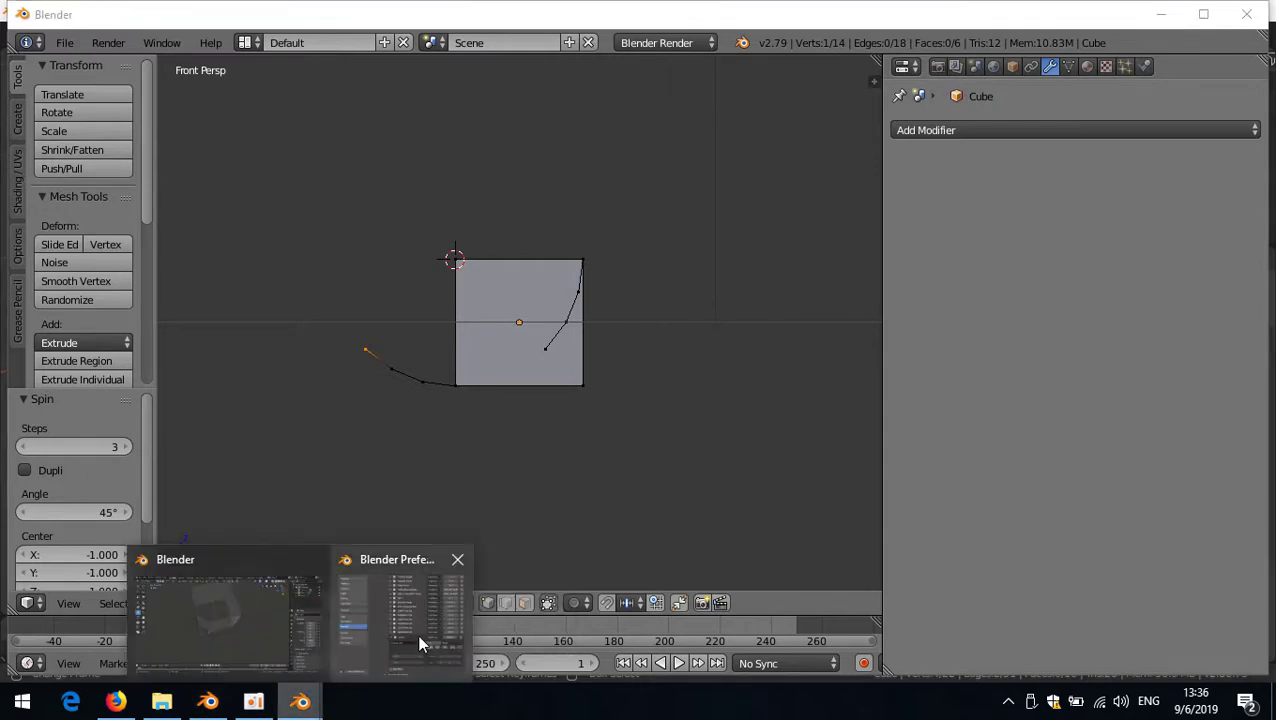
left_click(271, 630)
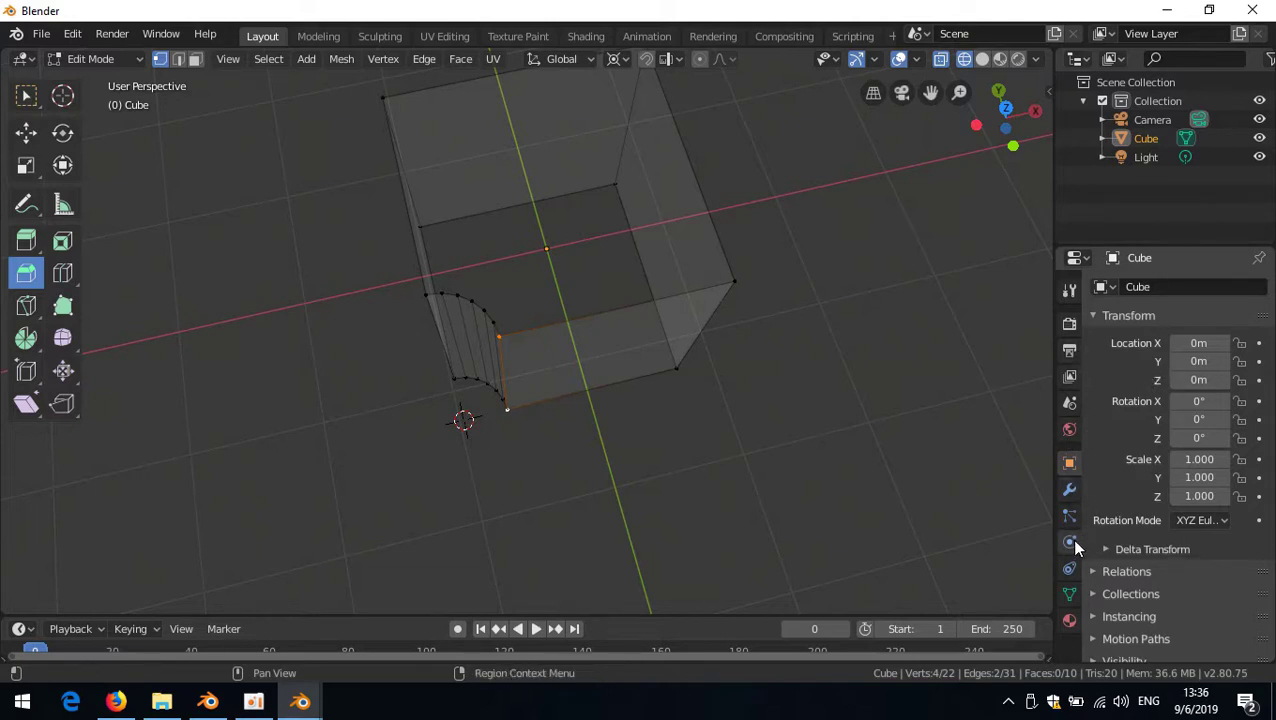
- In Blender 2.80, view the material and modifier tabs, then expand the Bevel tool's Options
left_click(1071, 623)
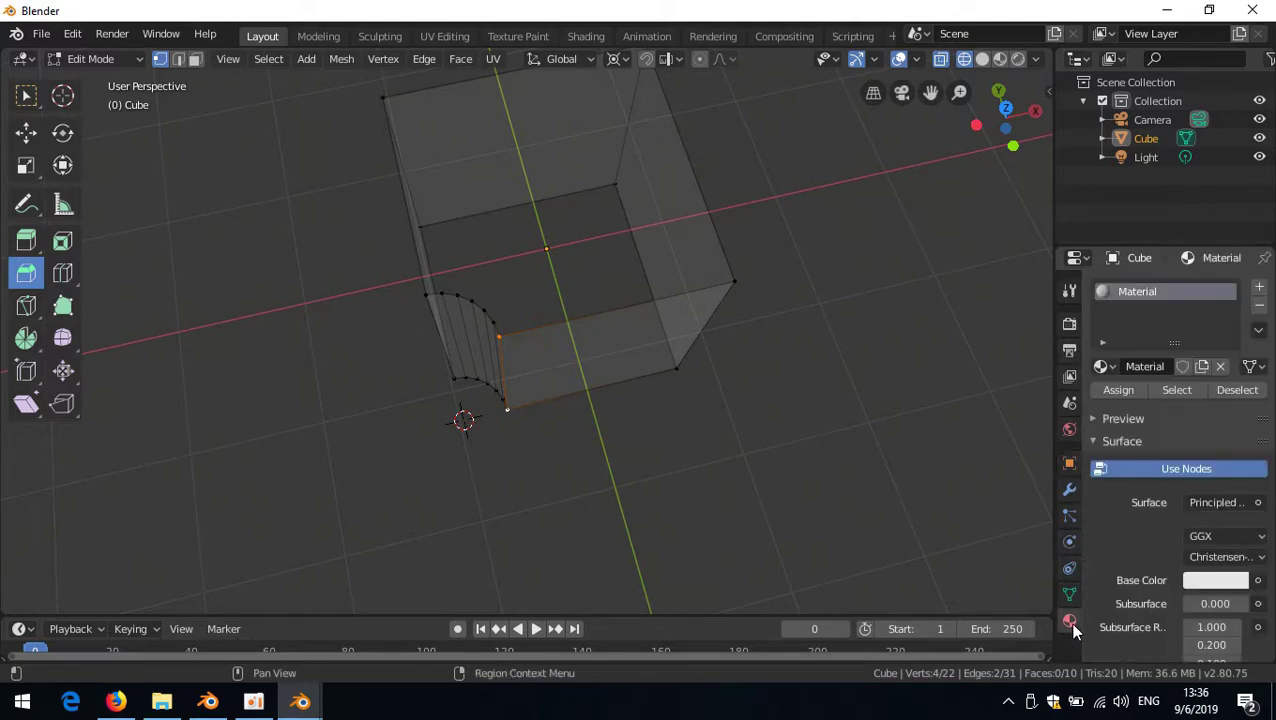
left_click(1069, 489)
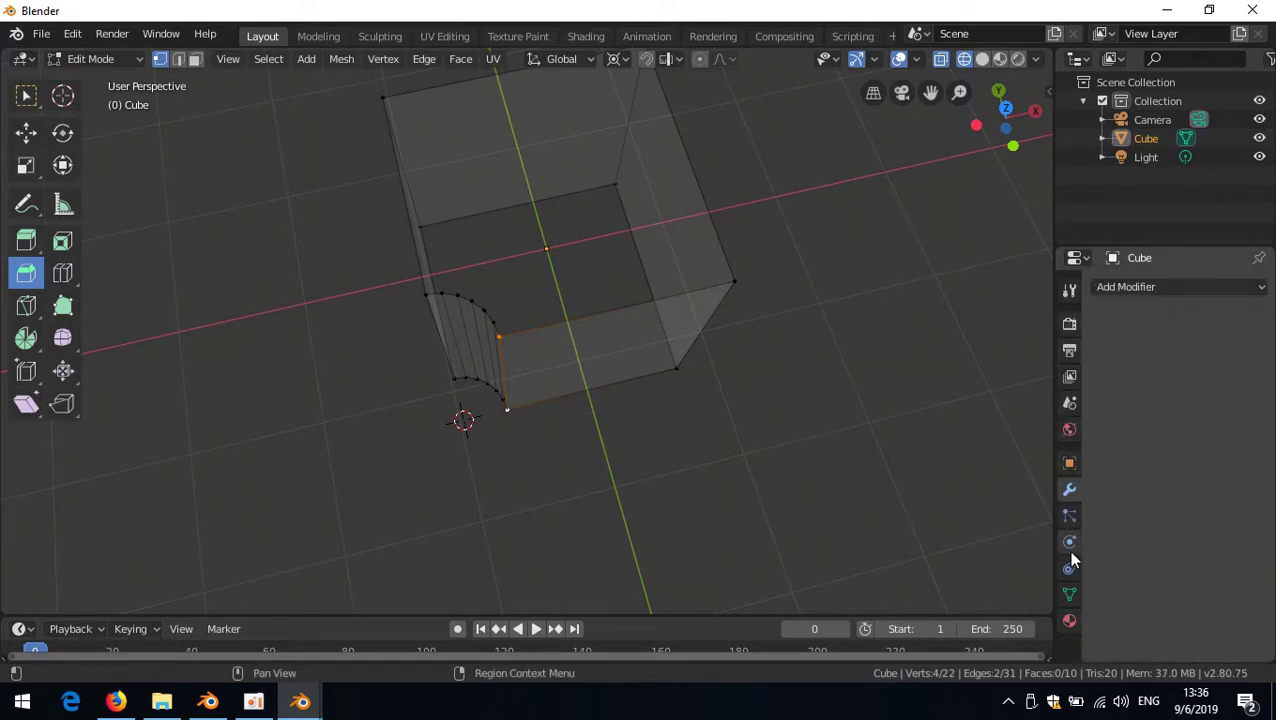
left_click(1070, 290)
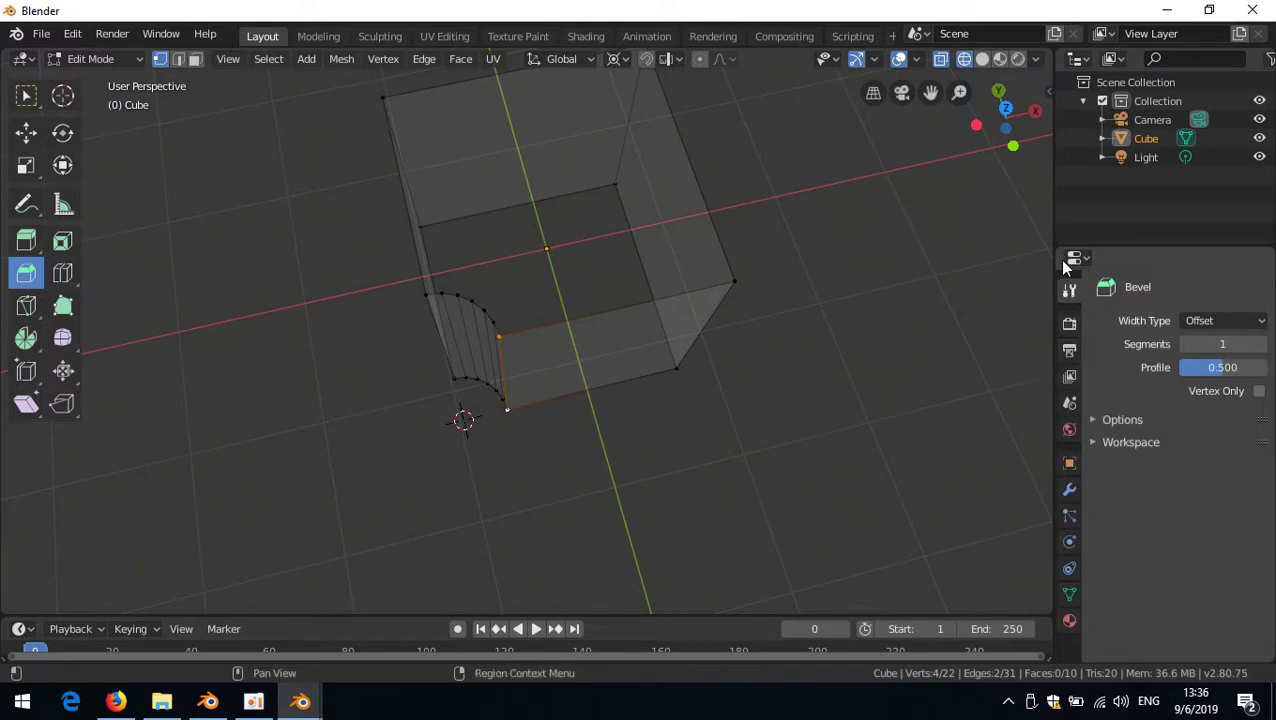
left_click(1093, 420)
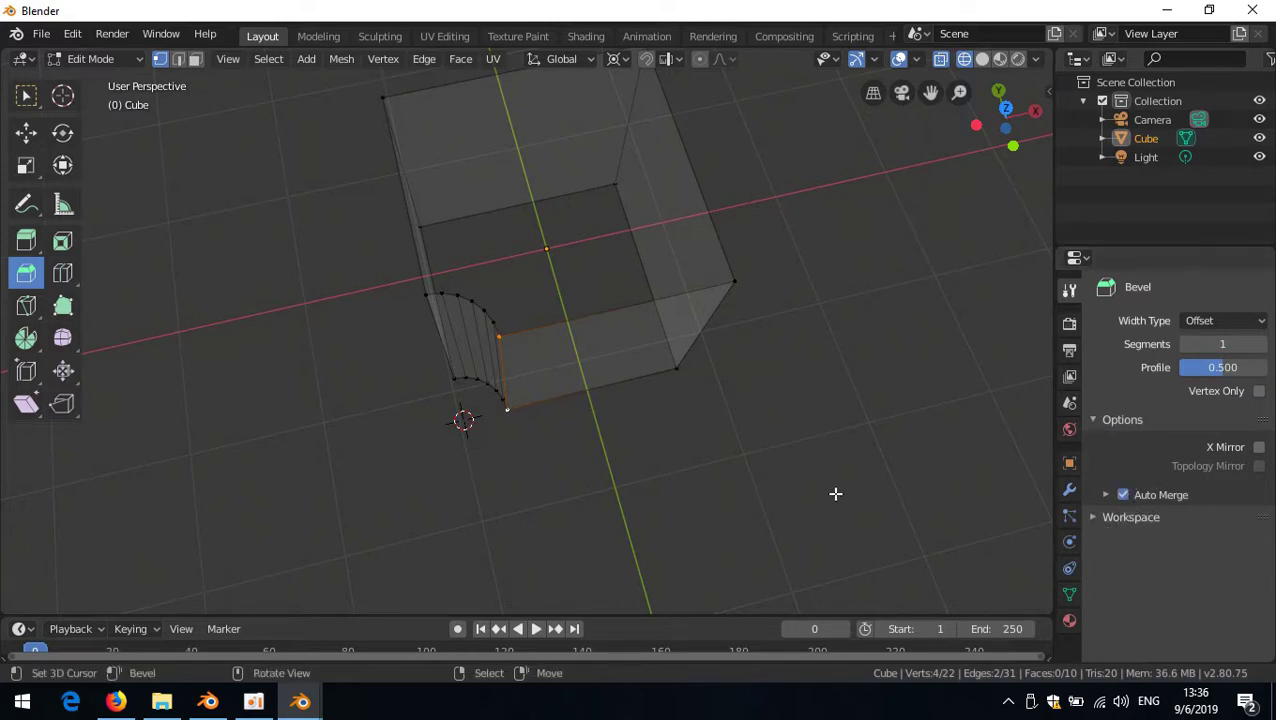
- Switch from wireframe to solid shading and orbit to an angled view of the notch
middle_click_drag(533, 441, 603, 372)
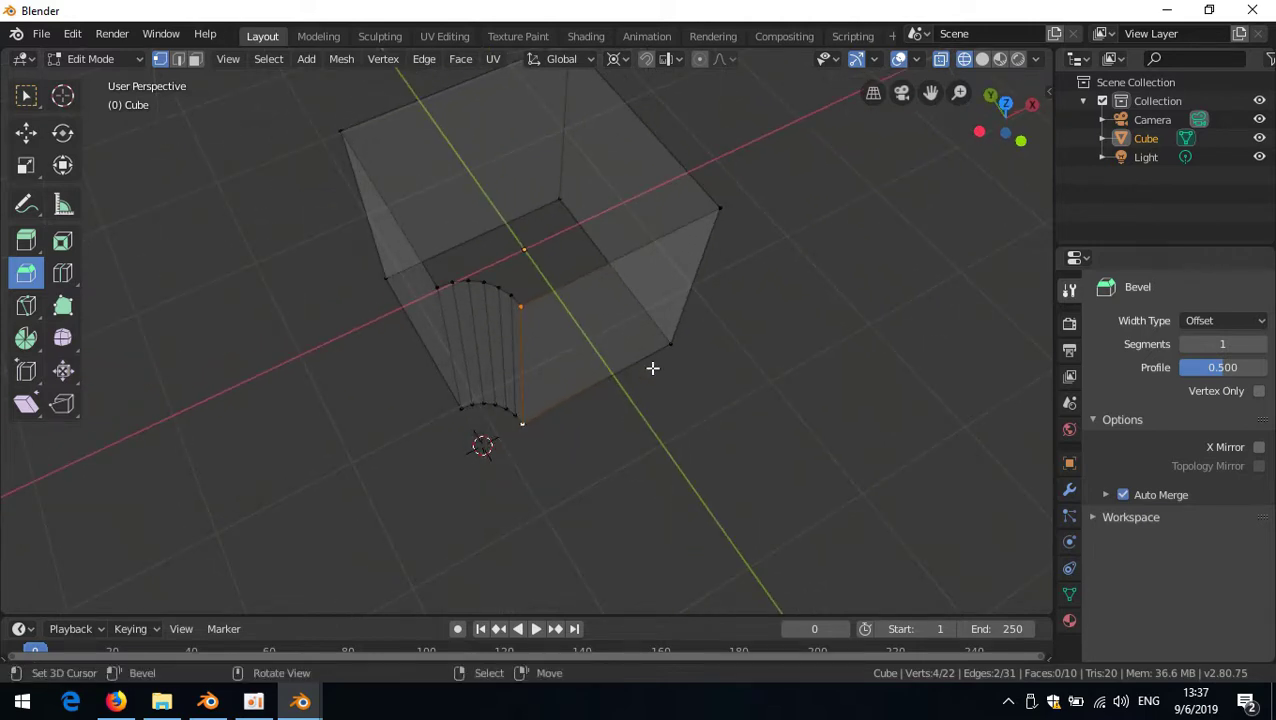
key("KP_7")
key("shift+z")
scroll(598, 353, "up", 3)
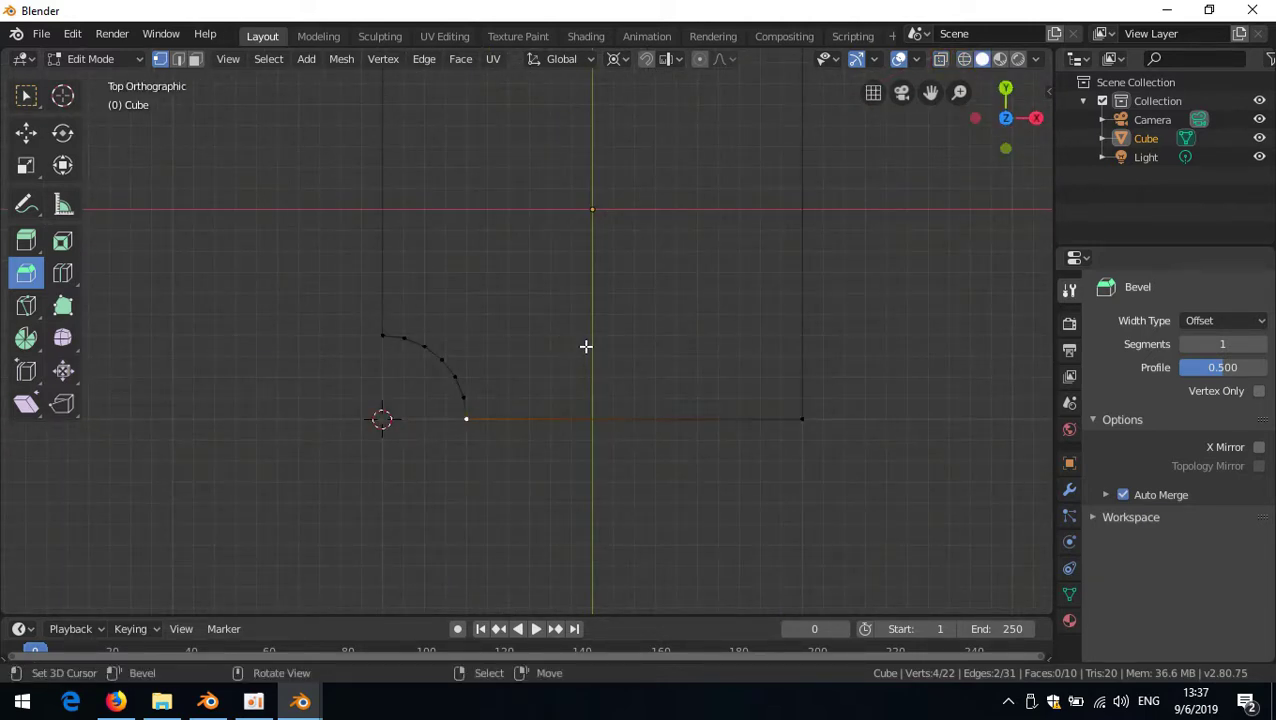
middle_click_drag(572, 390, 612, 342)
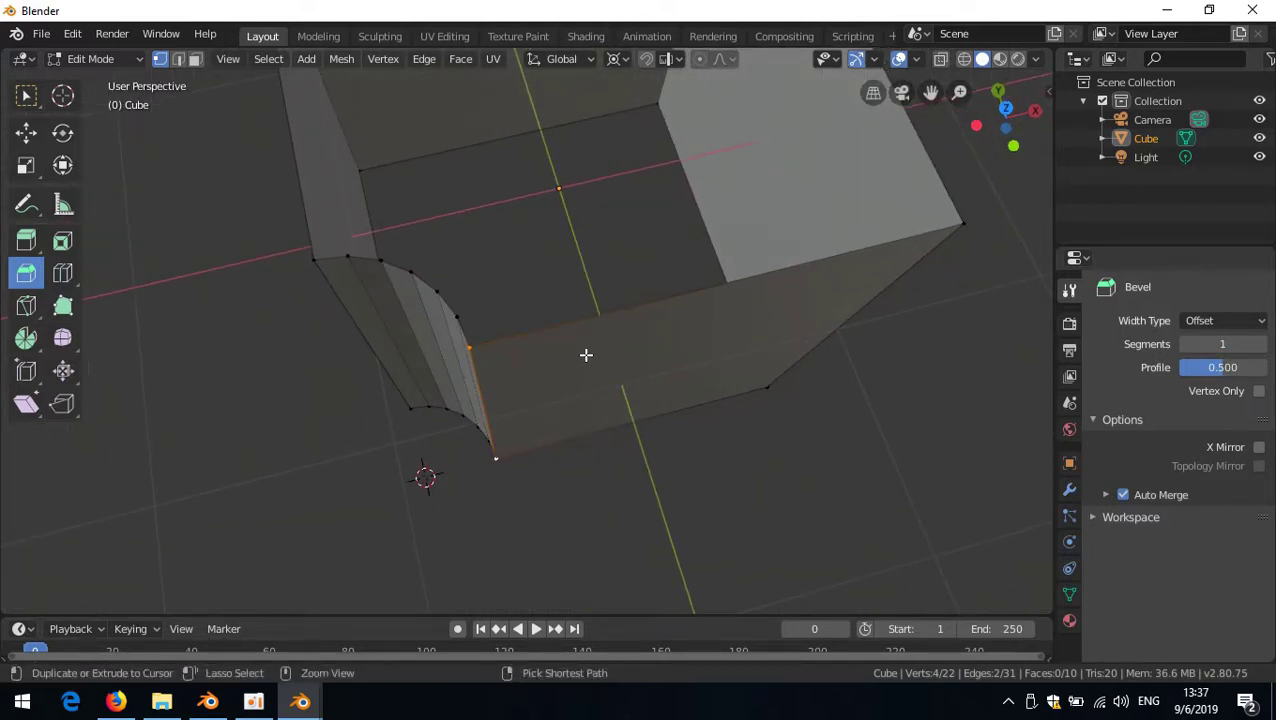
- Grow the selection along the whole curved bevel strip
key("ctrl+KP_Add")
key("ctrl+KP_Add")
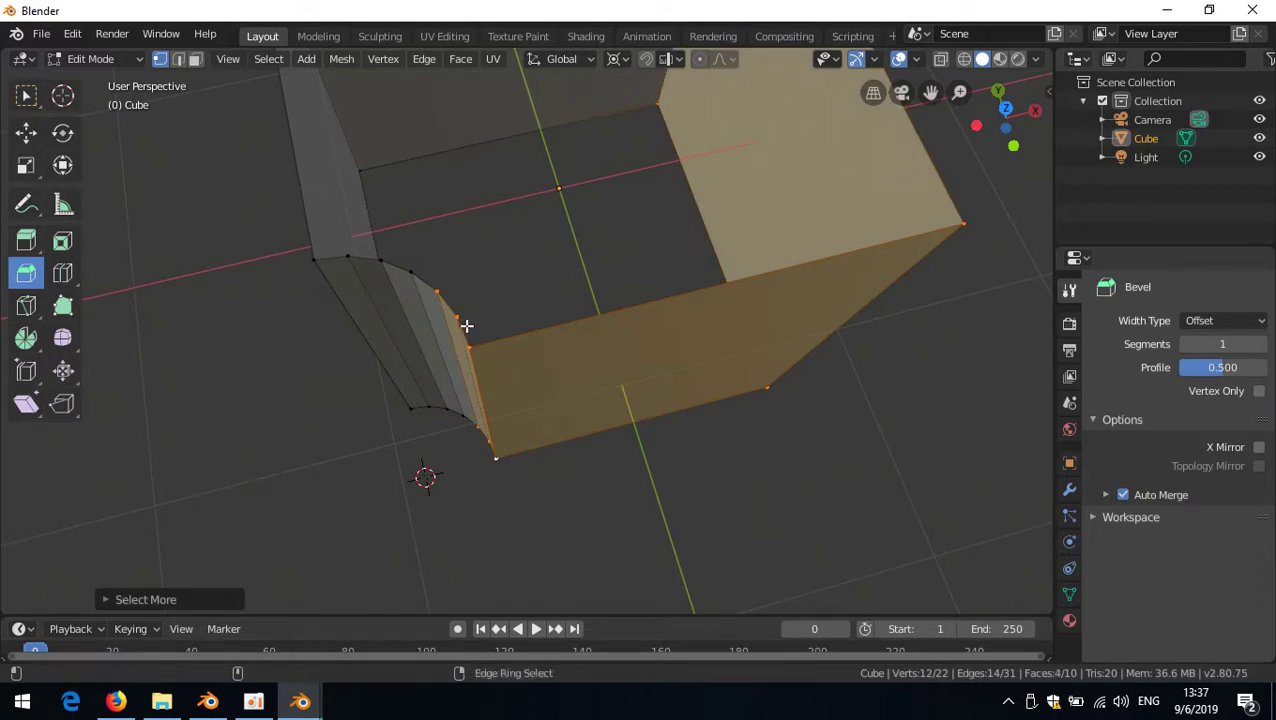
key("ctrl+z")
key("ctrl+z")
key("ctrl+KP_Add")
key("ctrl+KP_Add")
key("ctrl+KP_Add")
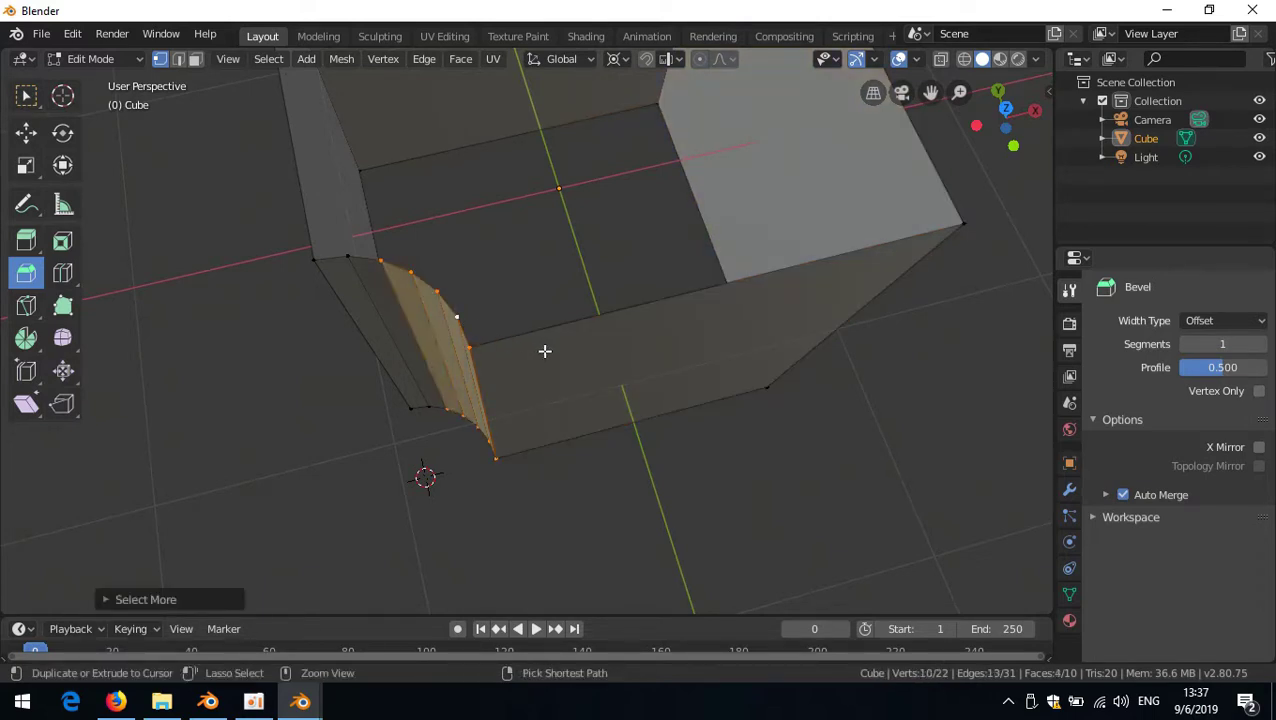
key("ctrl+KP_Add")
key("ctrl+KP_Add")
- Delete the selected curved strip, leaving an open gap, and return to top view
key("x")
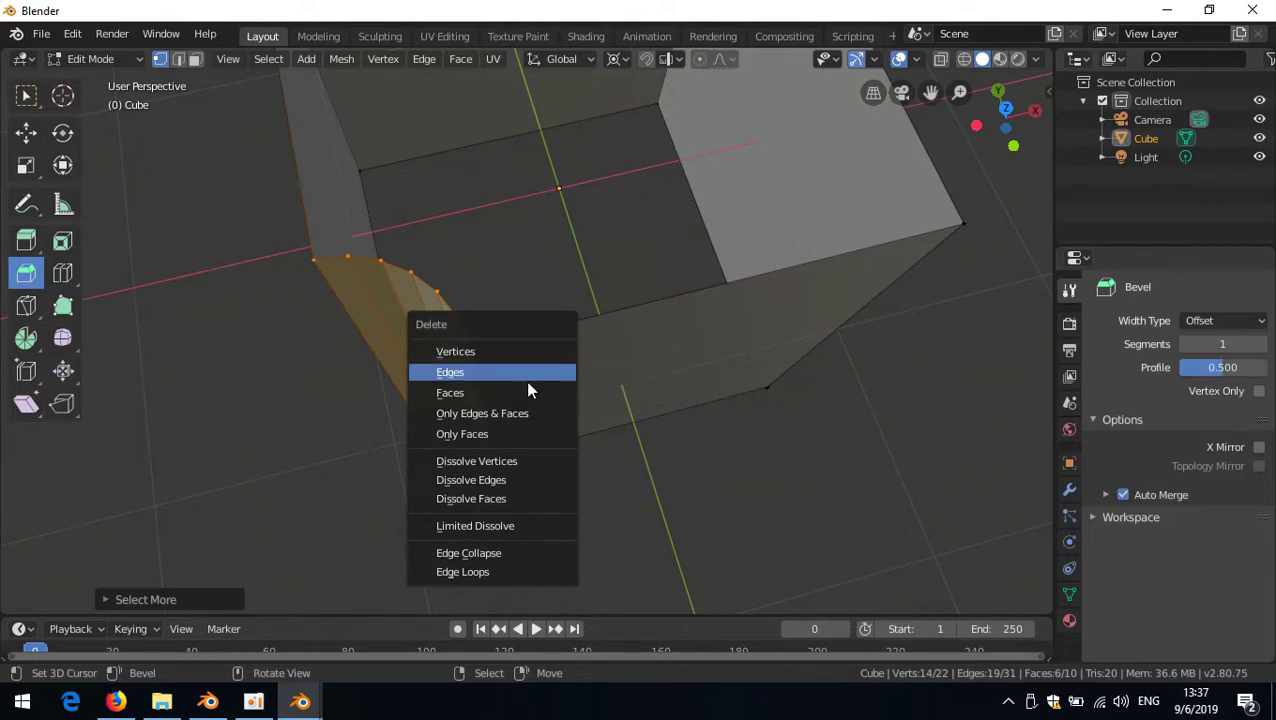
left_click(525, 380)
key("ctrl+z")
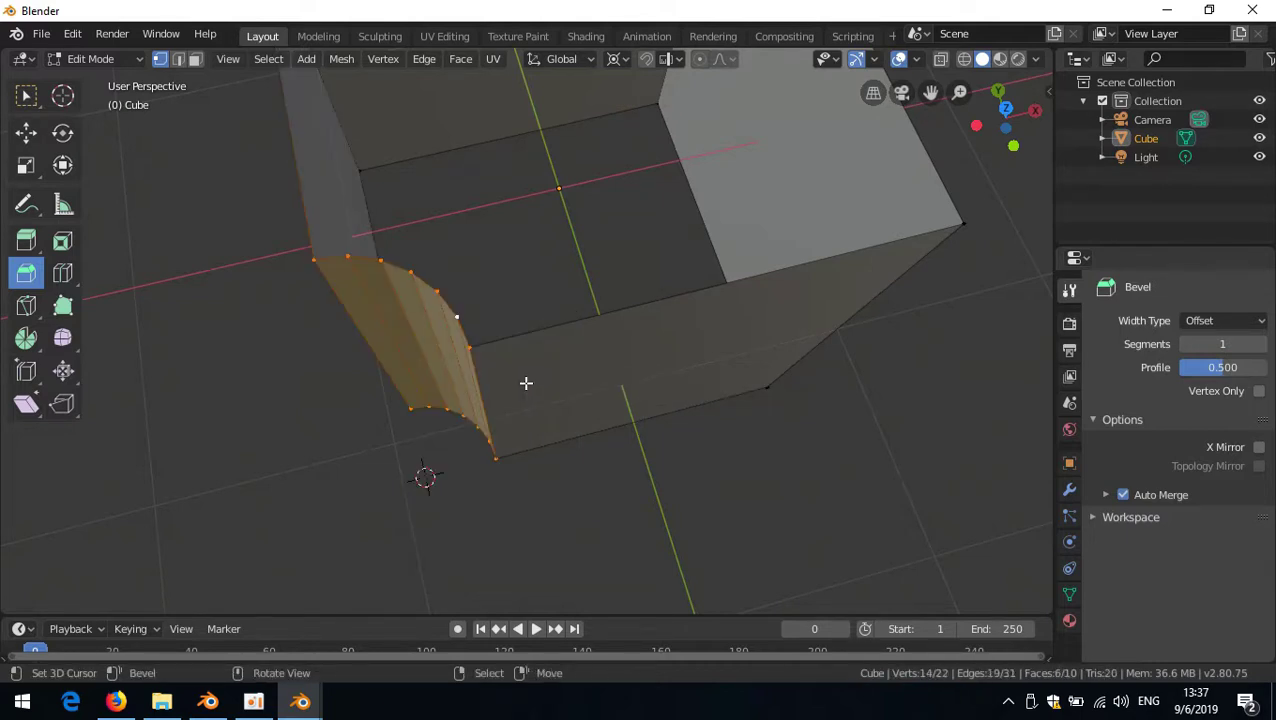
key("x")
left_click(527, 388)
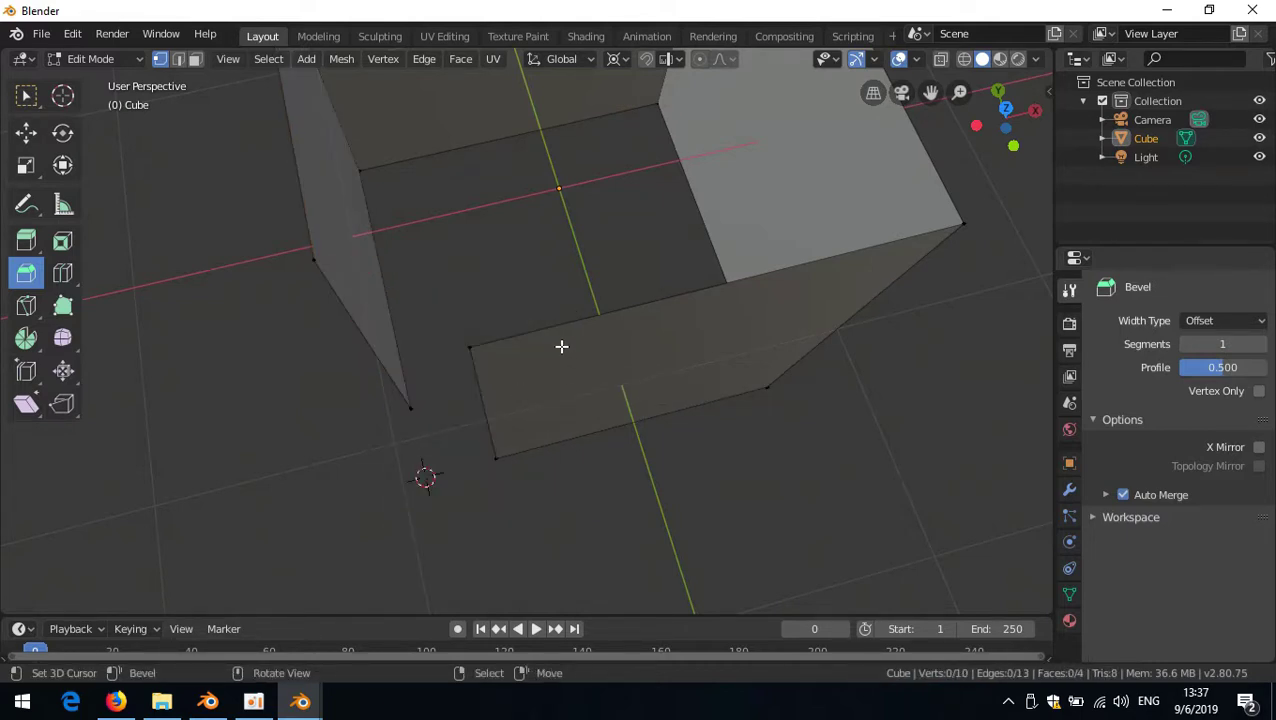
key("KP_7")
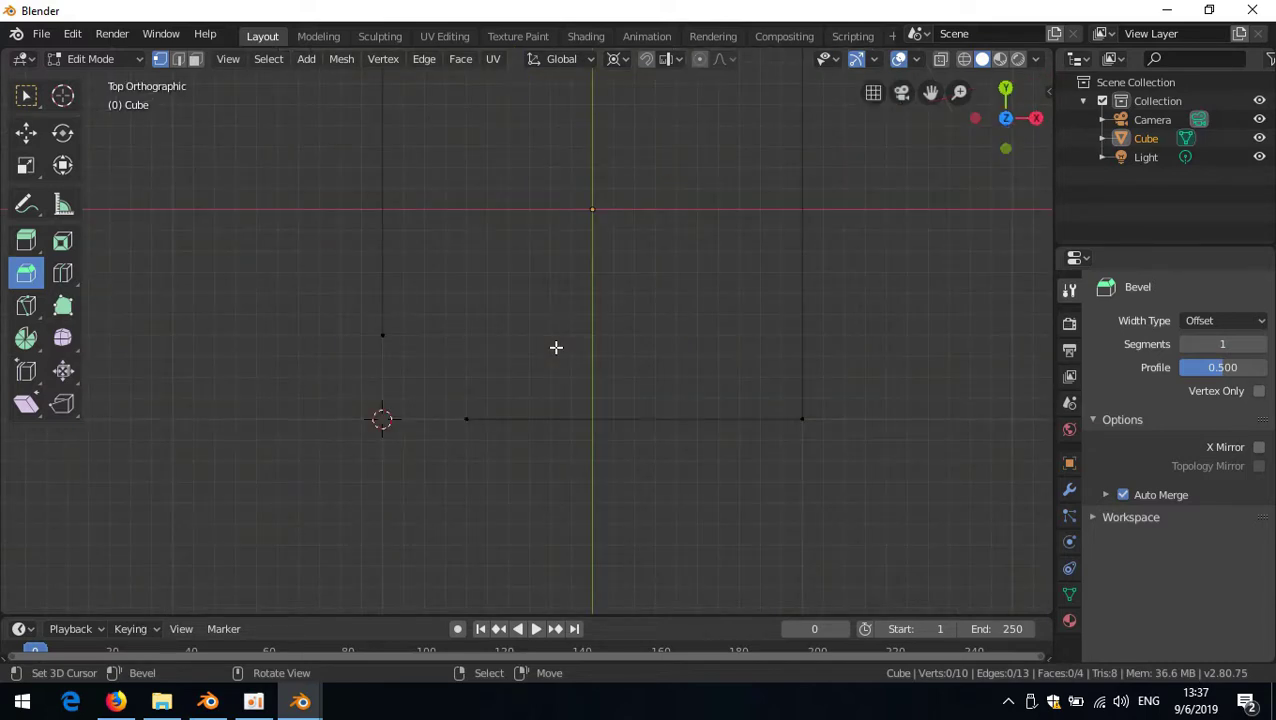
- Box-select the corner edge in top view and spin it 90° around the 3D cursor into a curved wall
middle_click_drag(493, 336, 558, 268)
key("KP_7")
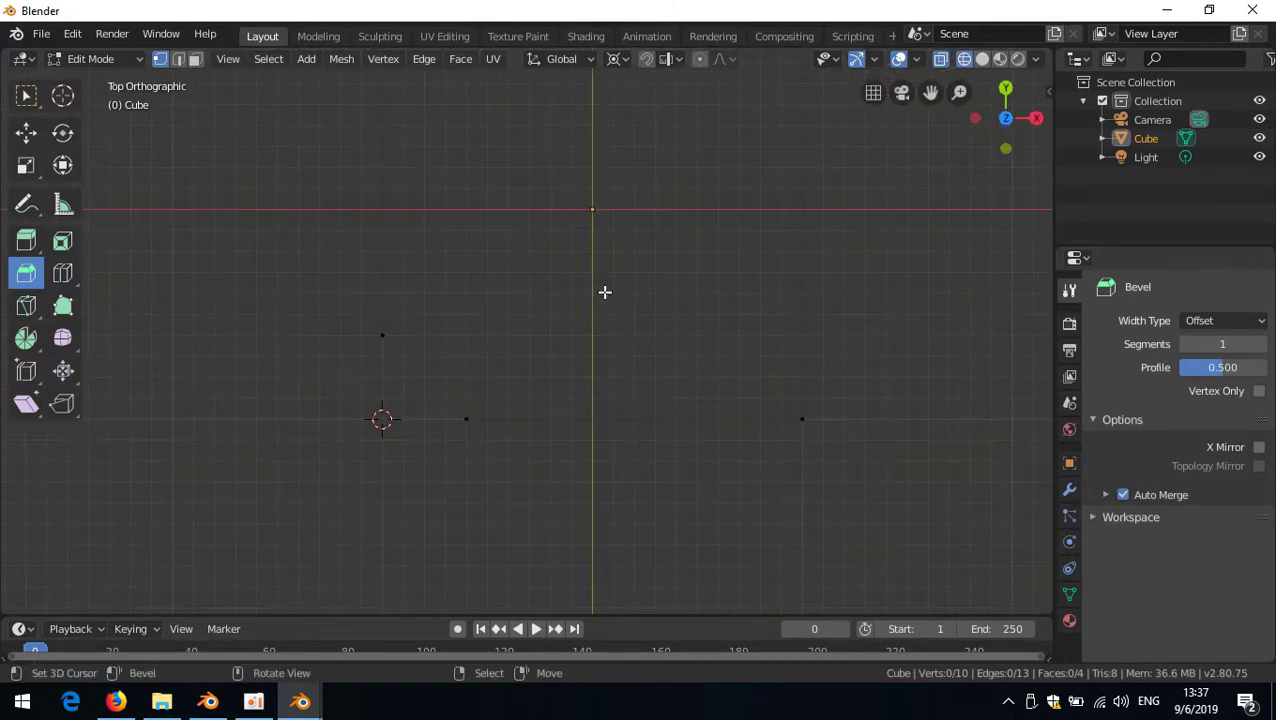
key("b")
left_click_drag(370, 302, 432, 366)
key("alt+r")
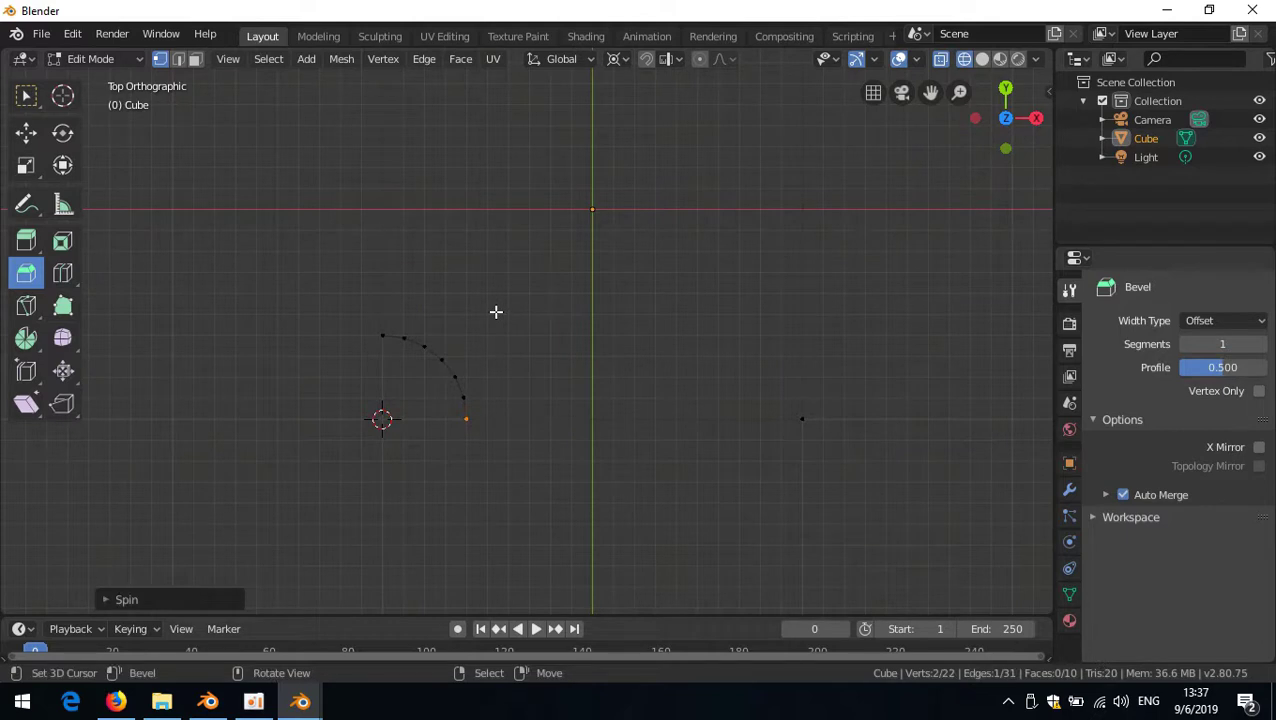
middle_click_drag(498, 396, 570, 307)
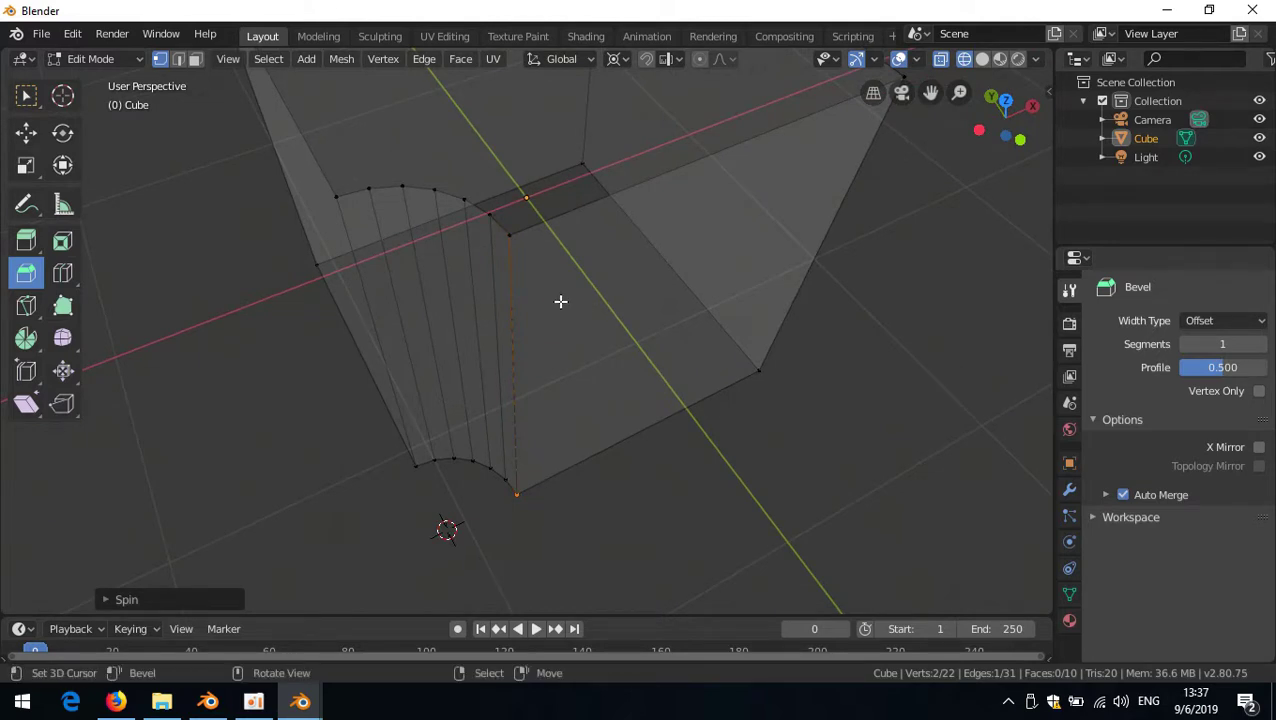
key("g")
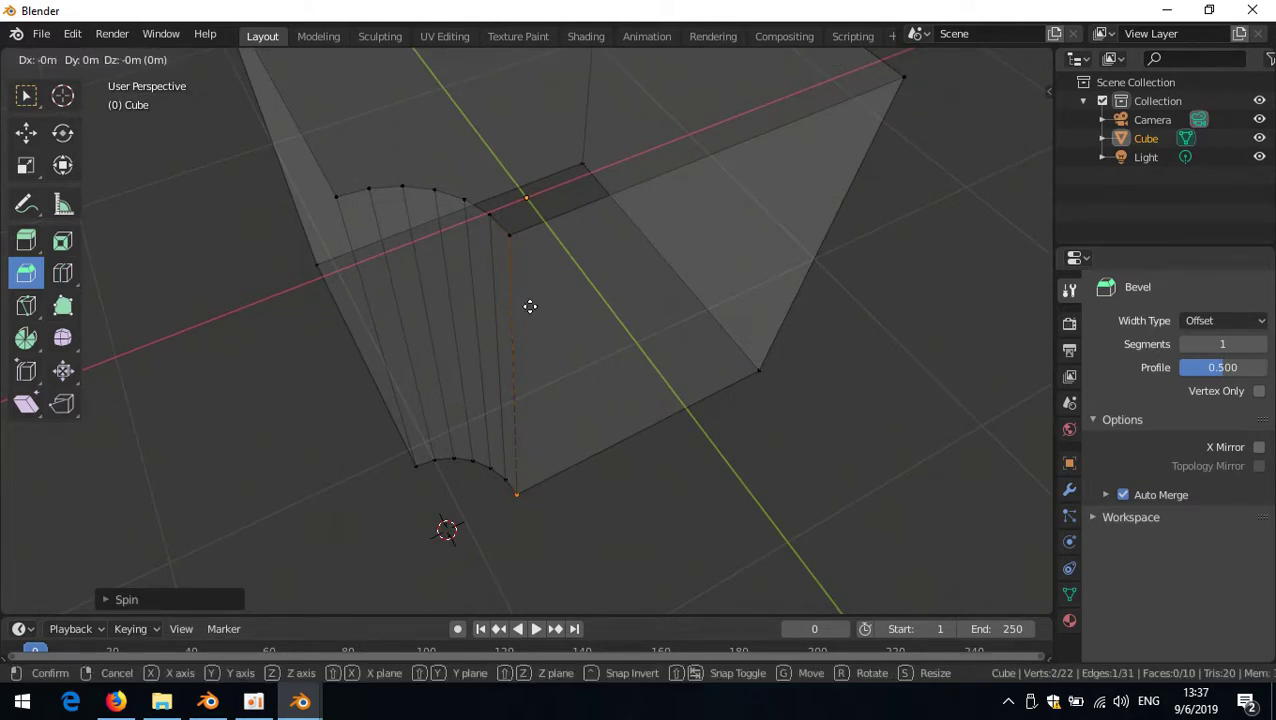
- Confirm the move with no offset and turn off X-ray so the mesh is opaque
left_click(555, 304)
key("alt+z")
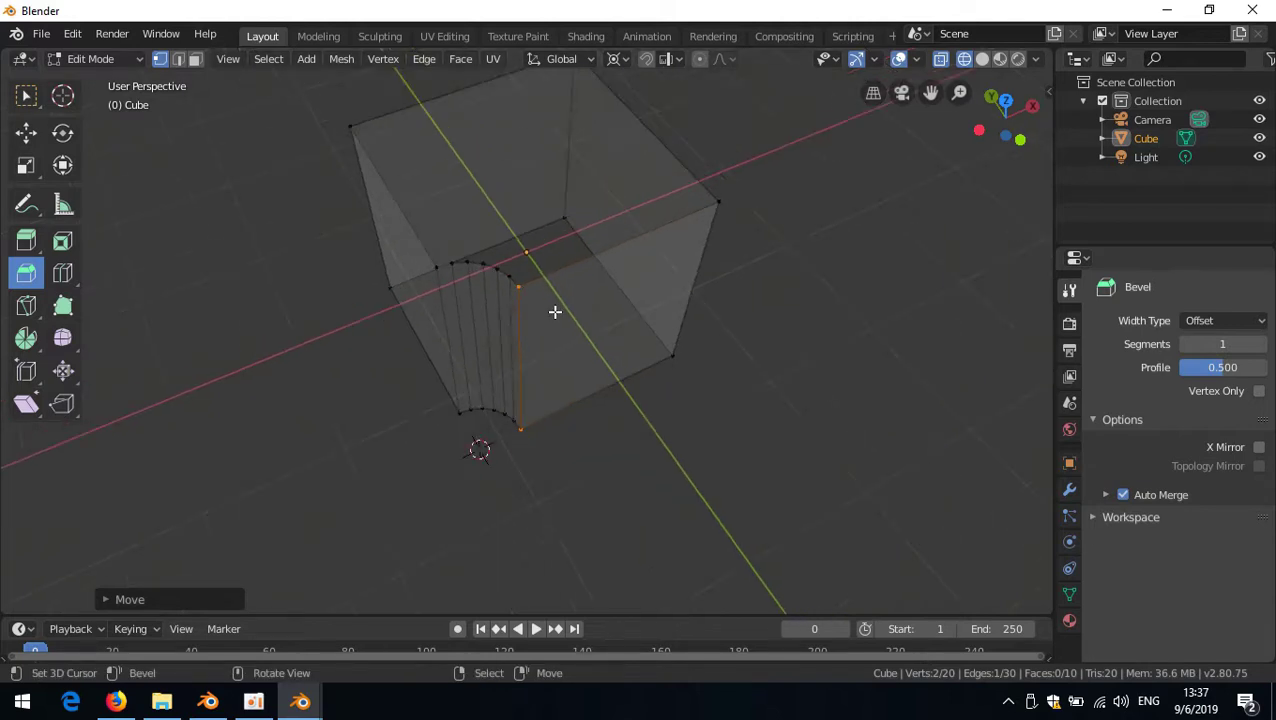
scroll(547, 340, "up", 1)
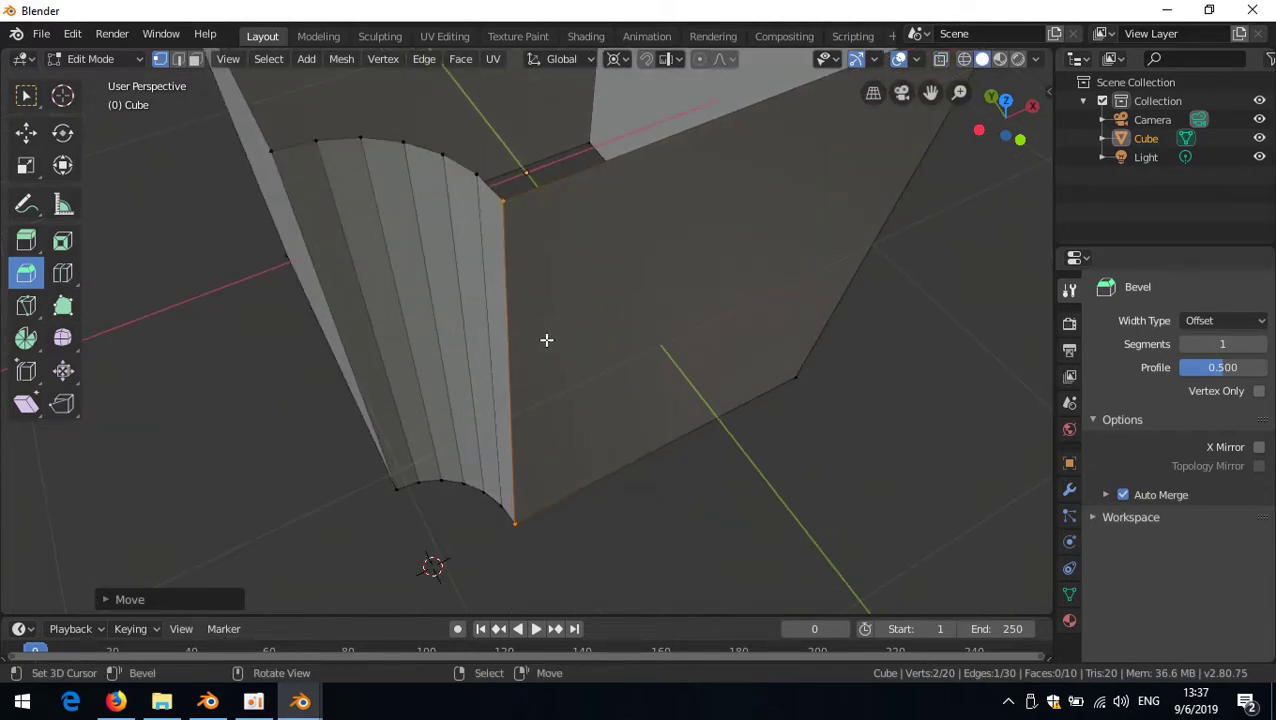
scroll(547, 340, "down", 3)
middle_click_drag(547, 340, 581, 285)
- Fill the opening's edge loop and the top rim loop with faces, then deselect all
left_click(590, 254, "alt")
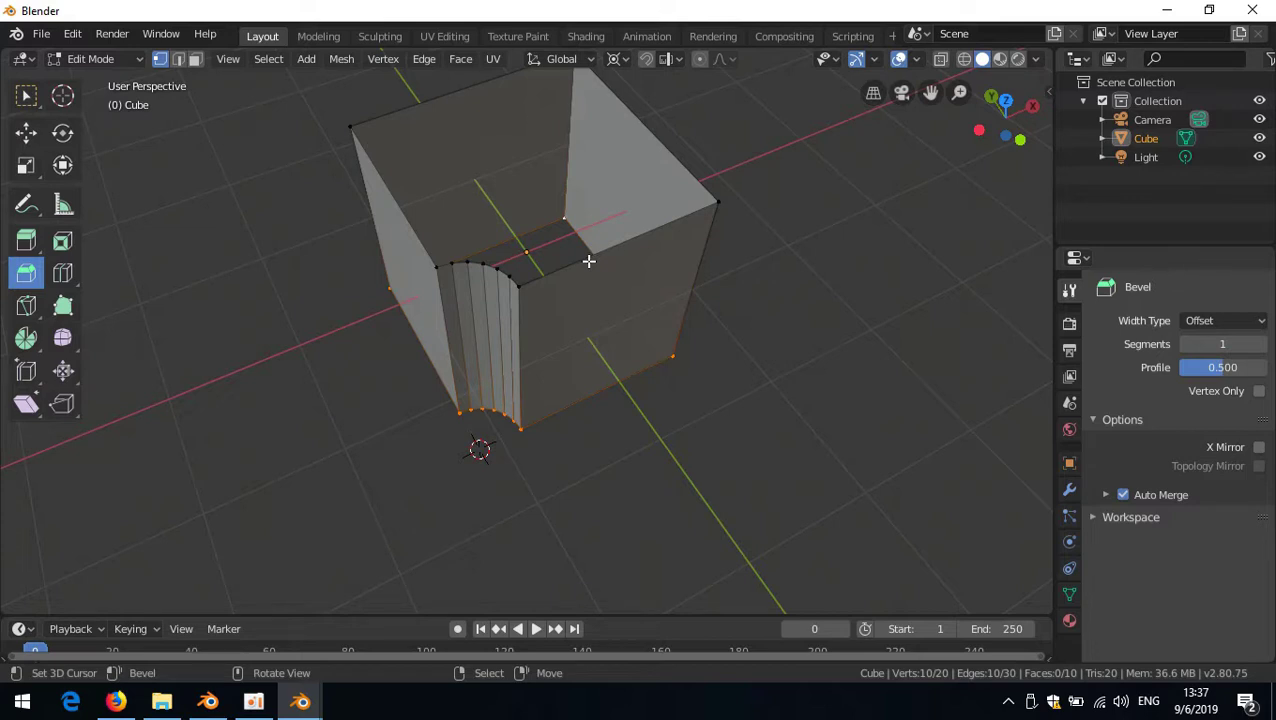
key("f")
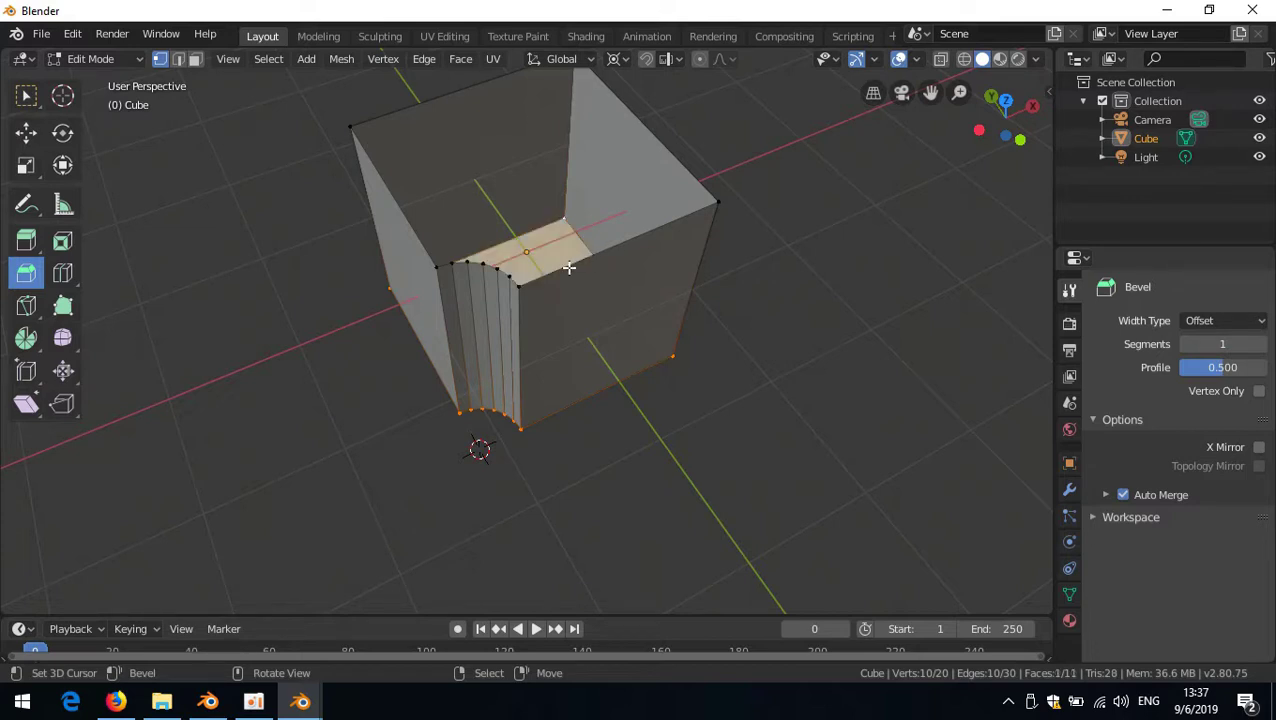
left_click(578, 258, "alt")
key("f")
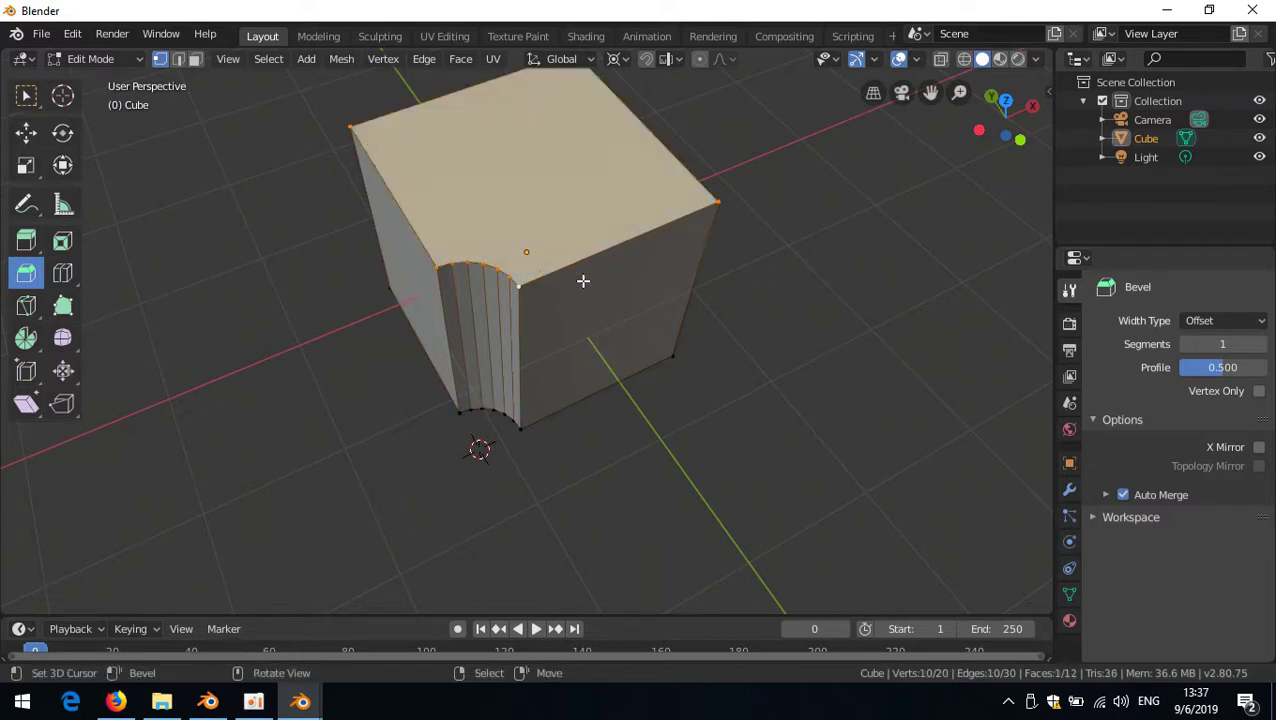
scroll(584, 279, "down", 3)
key("alt+a")
middle_click_drag(555, 342, 553, 299)
scroll(435, 342, "up", 4)
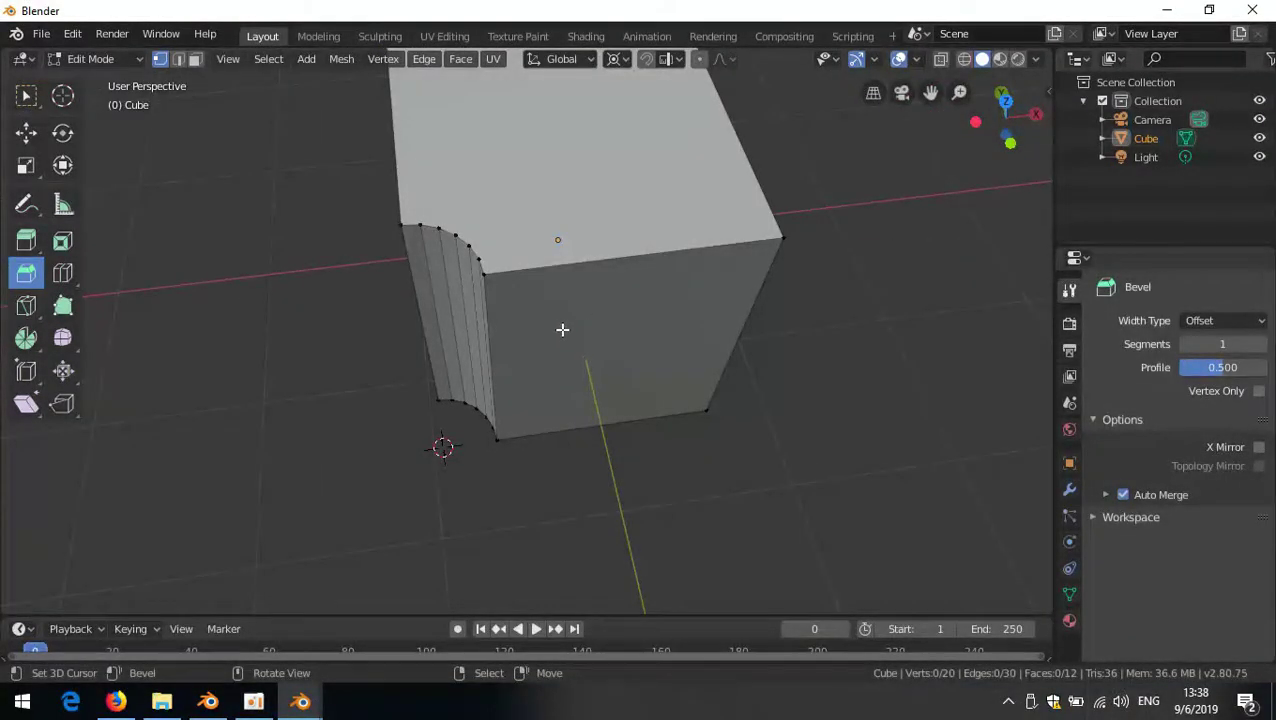
- Select both top corner vertices beside the notch, show their coordinates in the sidebar, and switch to Blender 2.79
middle_click_drag(562, 332, 513, 330)
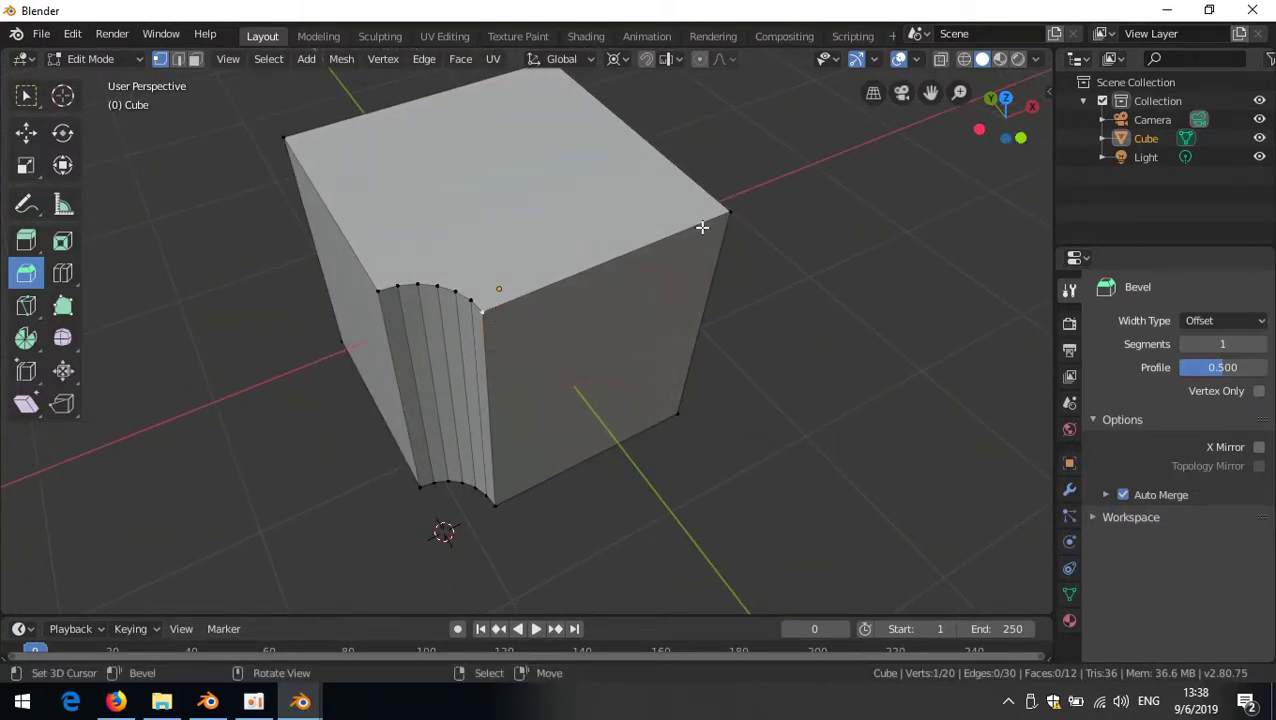
left_click(732, 210, "shift")
middle_click_drag(558, 404, 501, 436)
scroll(510, 407, "up", 5)
scroll(507, 379, "down", 4)
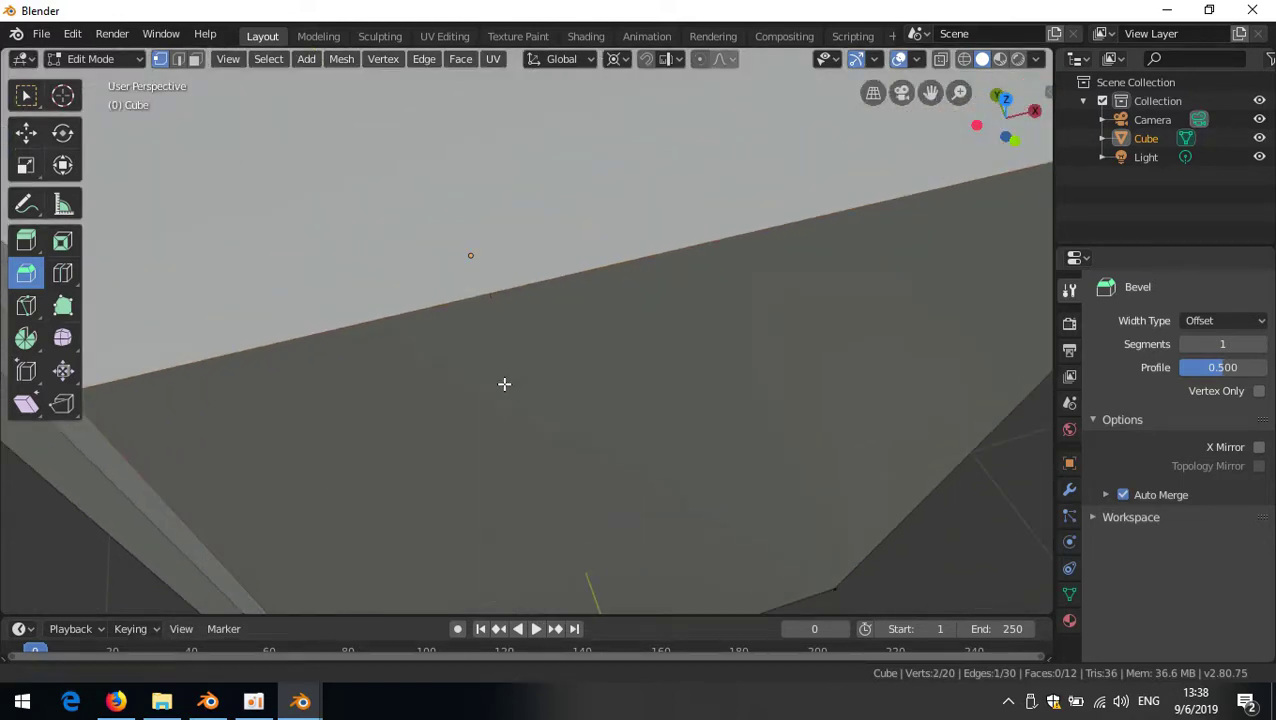
middle_click_drag(518, 364, 554, 369)
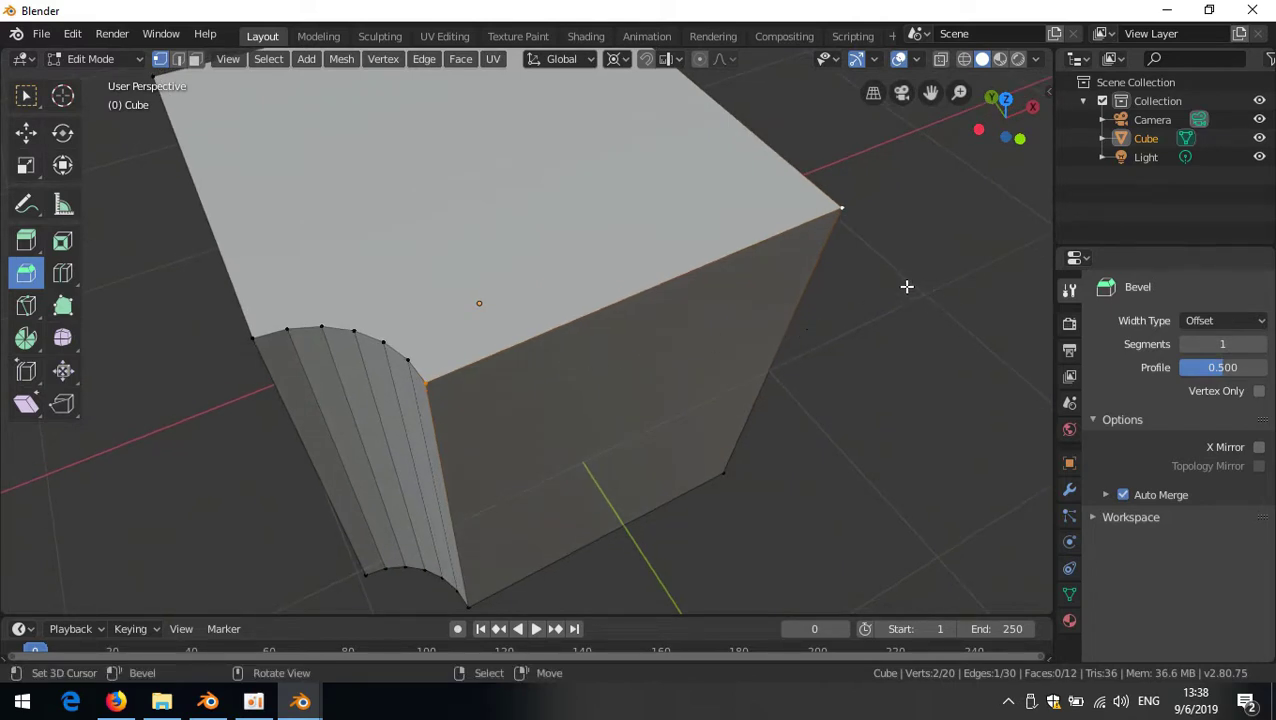
key("n")
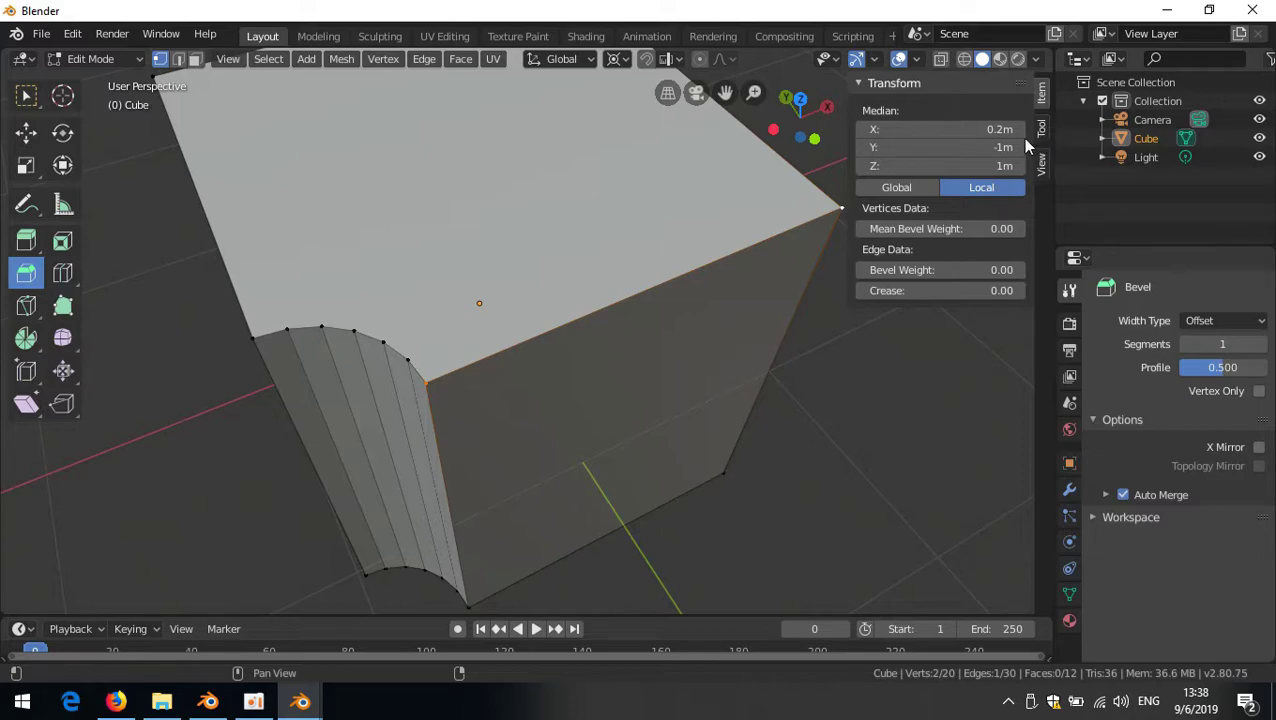
left_click(207, 701)
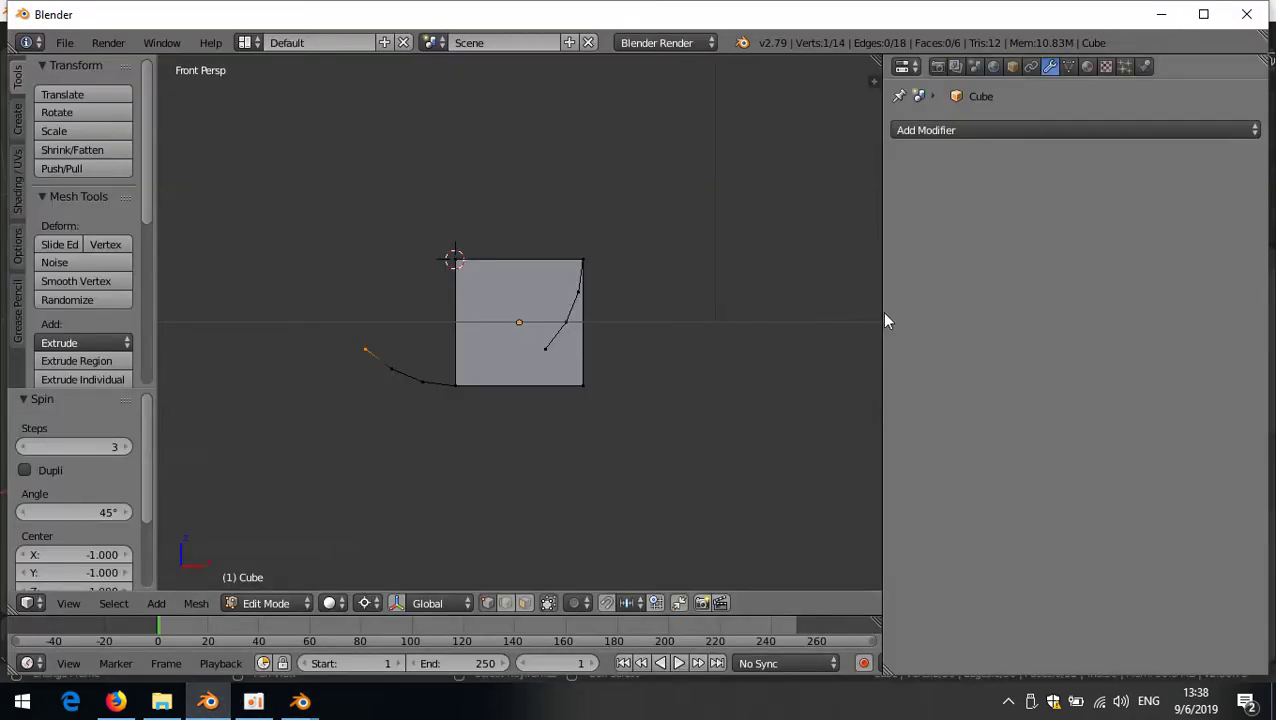
- Widen the Blender 2.79 3D view, open its sidebar, and orbit to a perspective angle
left_click_drag(884, 310, 1045, 305)
key("n")
scroll(958, 240, "down", 5)
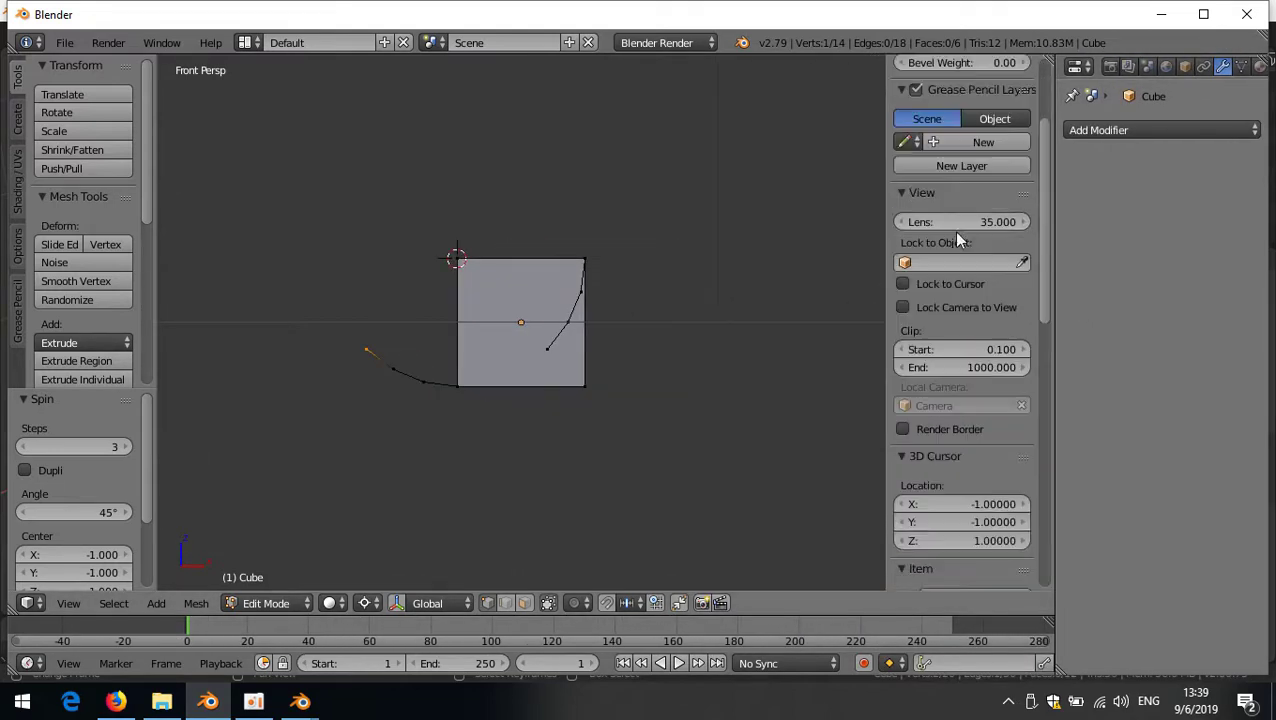
scroll(957, 285, "down", 18)
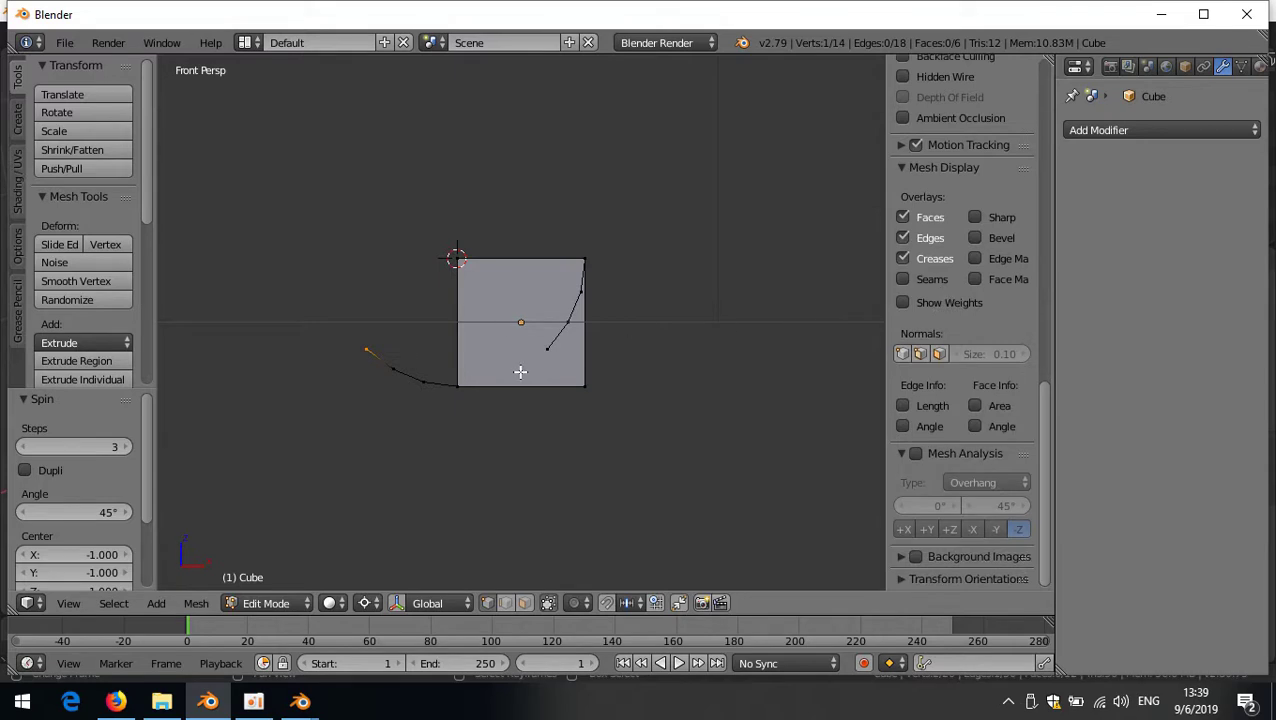
middle_click_drag(489, 336, 470, 285)
- Select the top edge's corner vertices and enable edge length display under Mesh Display
right_click(594, 276, "shift")
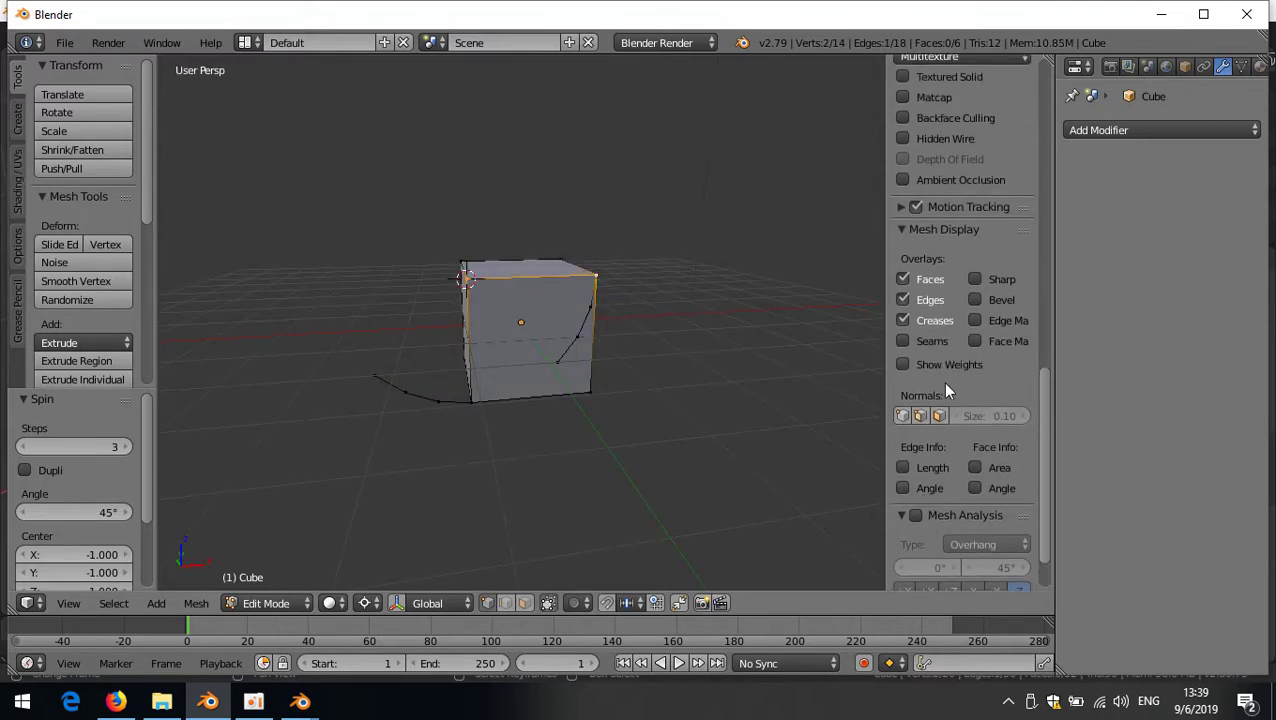
left_click(903, 230)
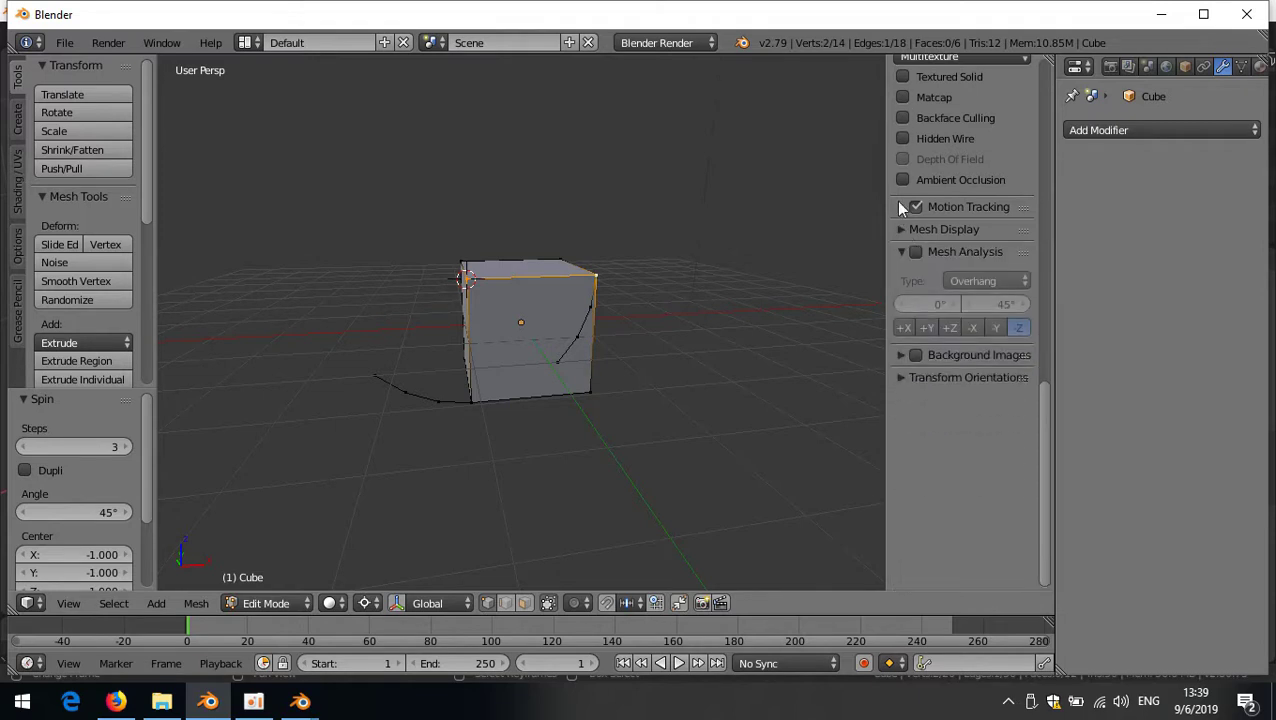
left_click(901, 231, "ctrl")
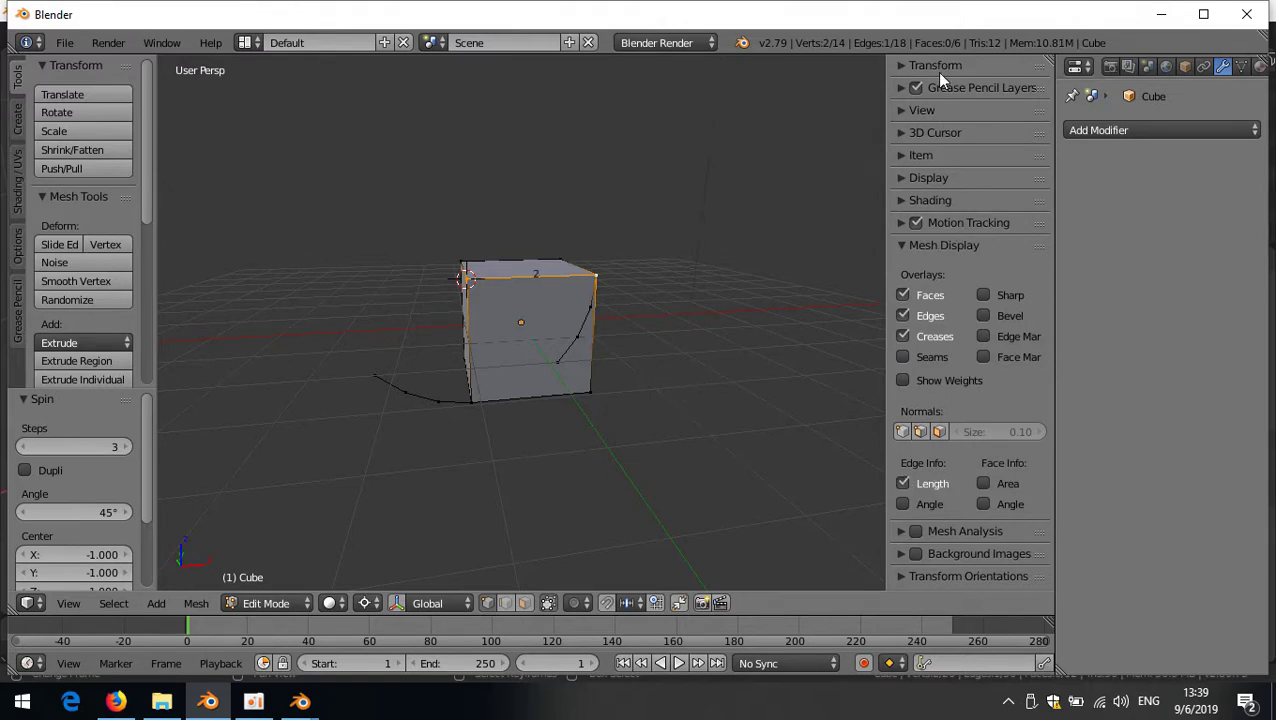
left_click(300, 700)
- Back in Blender 2.80, check the sidebar's Tool, View and Item tabs
left_click(189, 627)
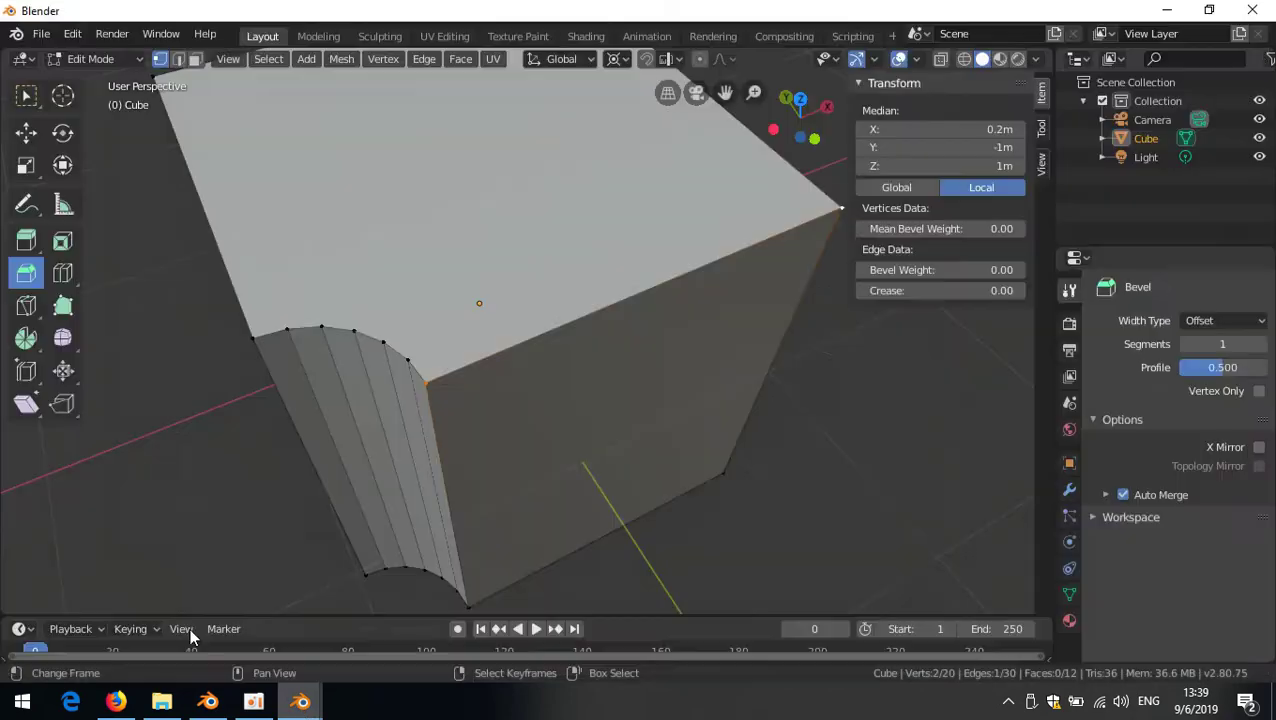
scroll(635, 317, "down", 5)
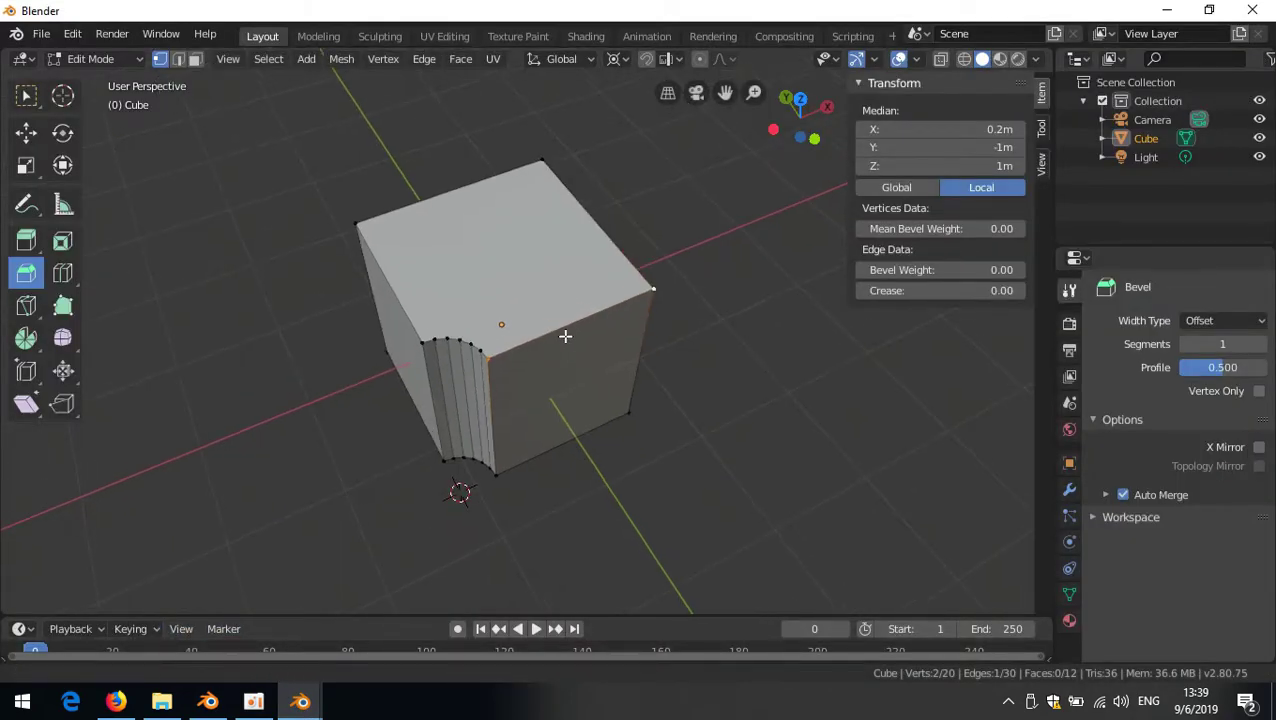
left_click(1042, 132)
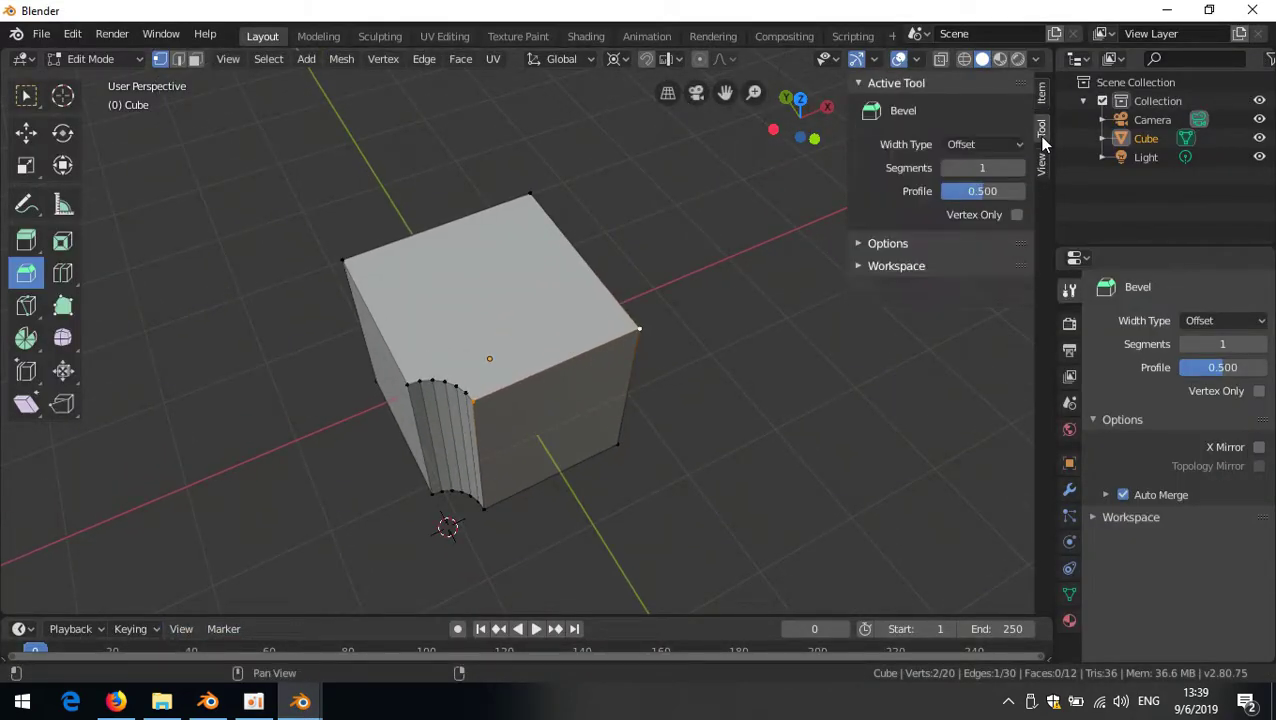
left_click(1042, 162)
left_click(1042, 97)
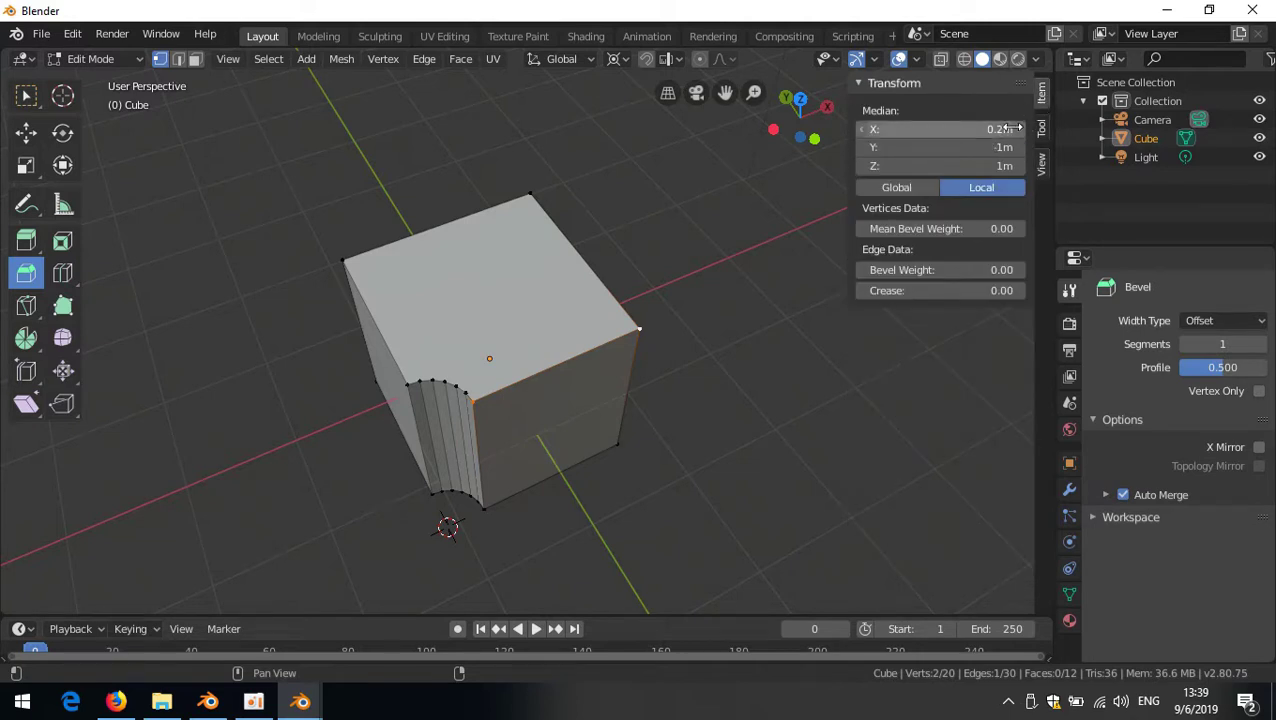
- Enable the Z axis line in Viewport Overlays, leaving Grid off and Floor on
left_click(918, 60)
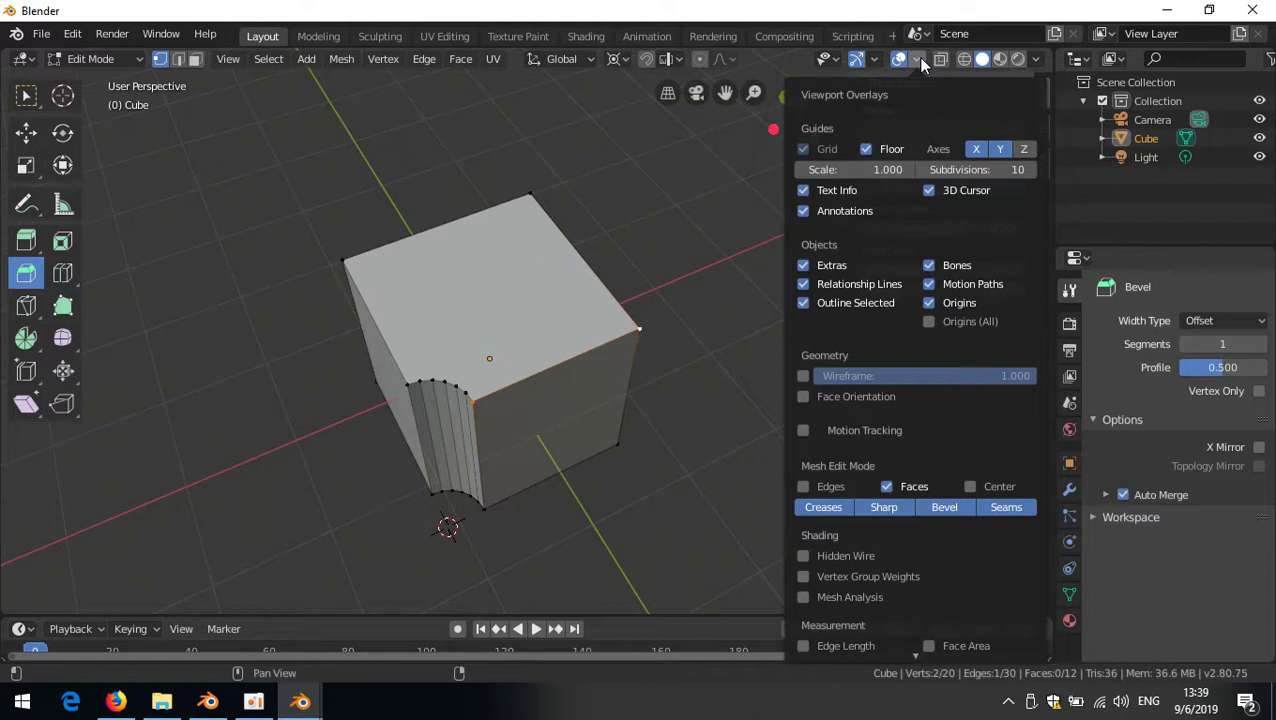
left_click(1026, 152)
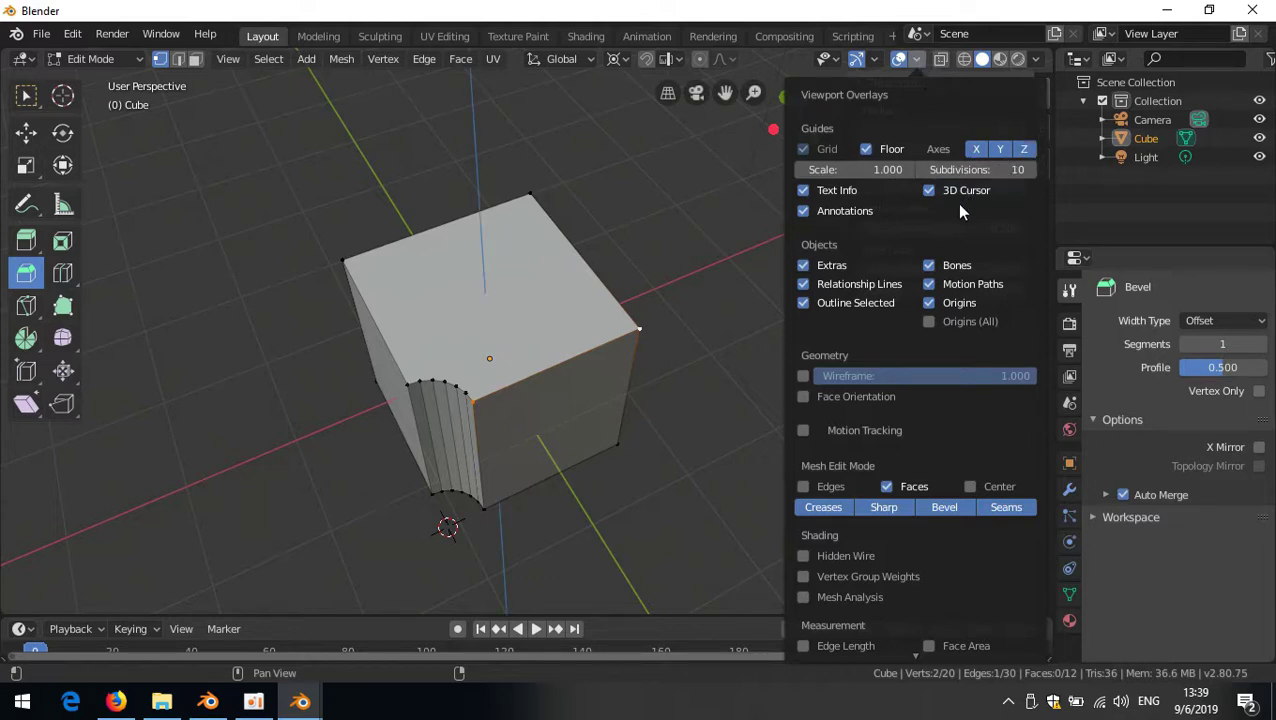
left_click(803, 149)
left_click(866, 149)
left_click(866, 149)
left_click(803, 149)
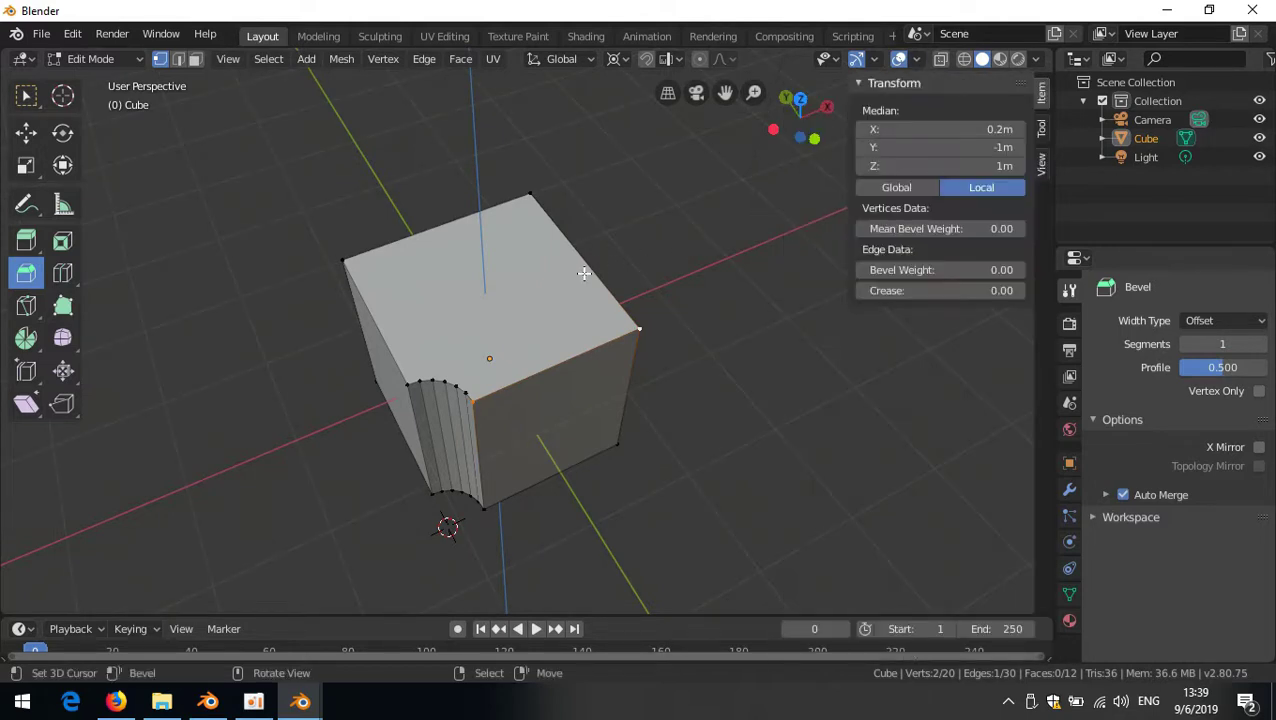
- In front orthographic view, enable the grid and edge length overlays, then orbit back to perspective showing 1.6m
key("KP_1")
scroll(564, 269, "down", 4)
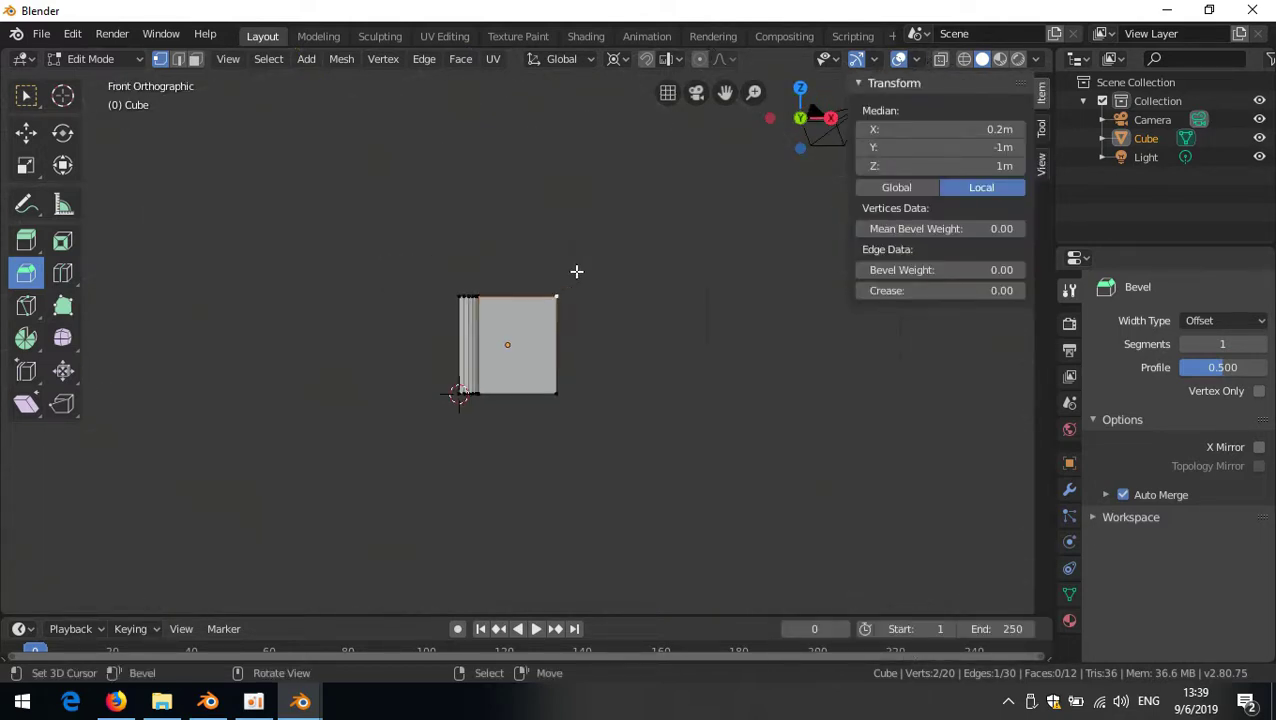
left_click(916, 60)
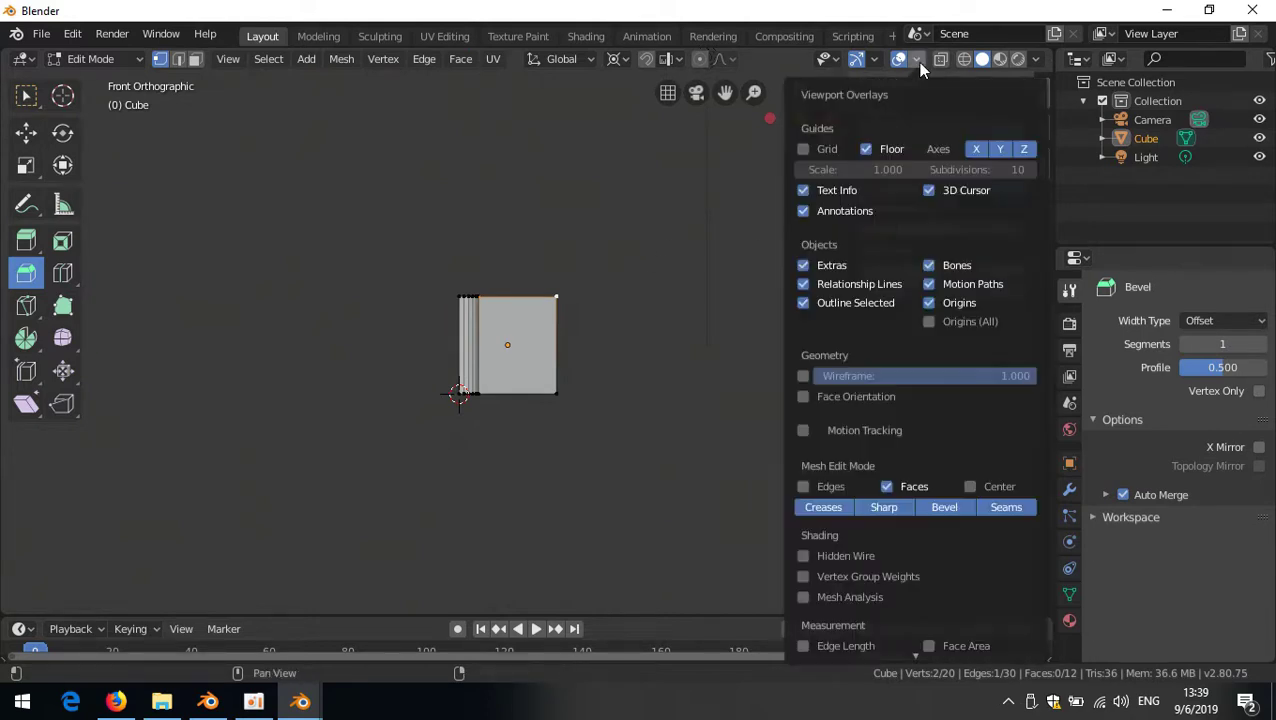
left_click(803, 150)
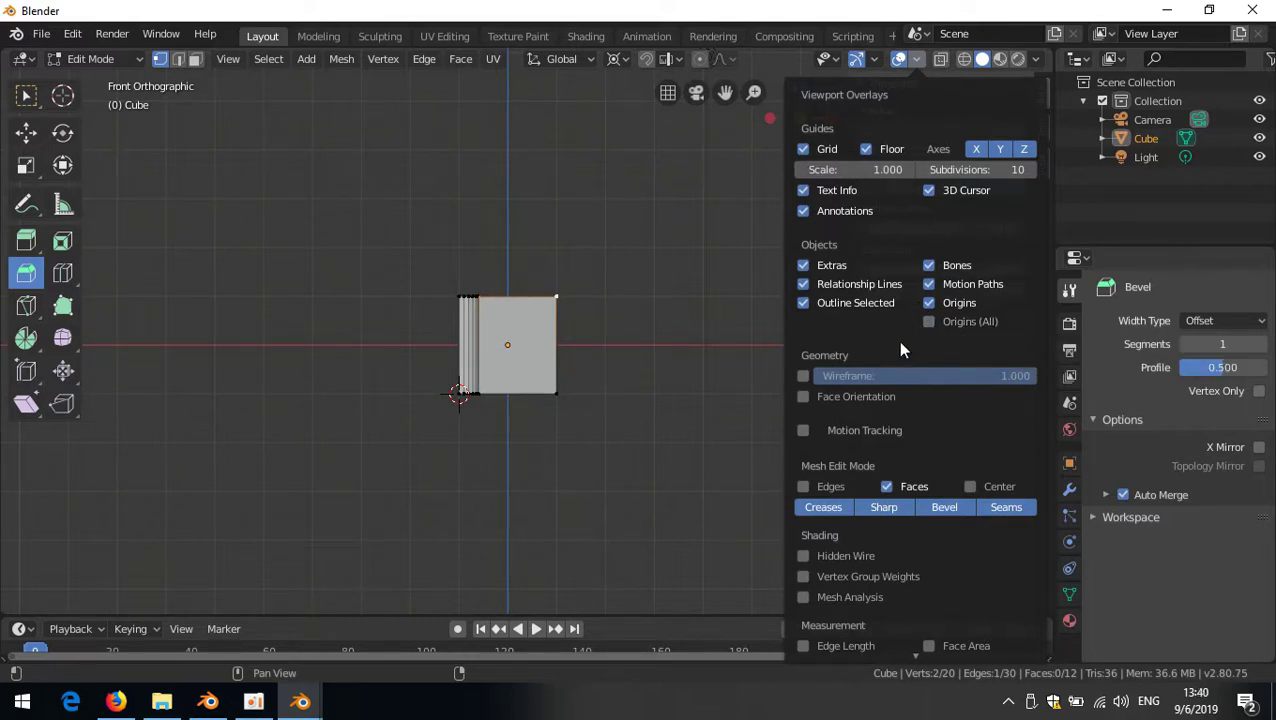
scroll(897, 340, "down", 3)
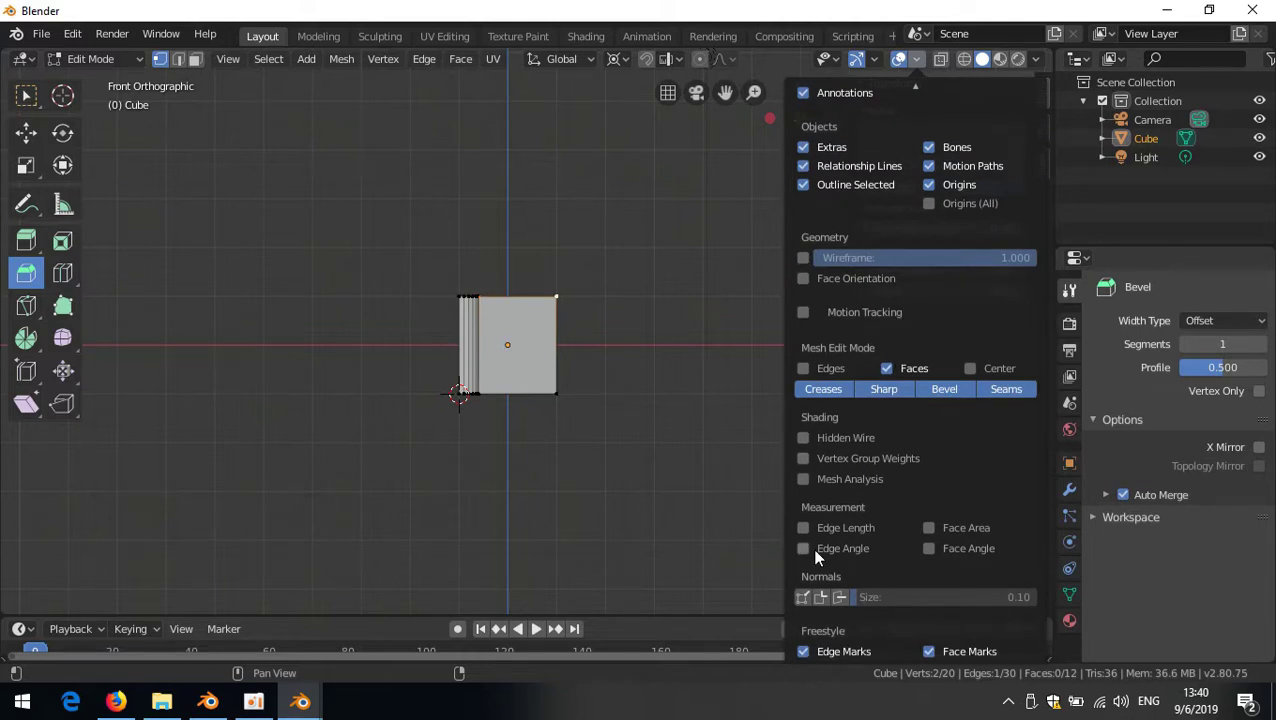
middle_click_drag(572, 329, 581, 410)
scroll(575, 396, "up", 3)
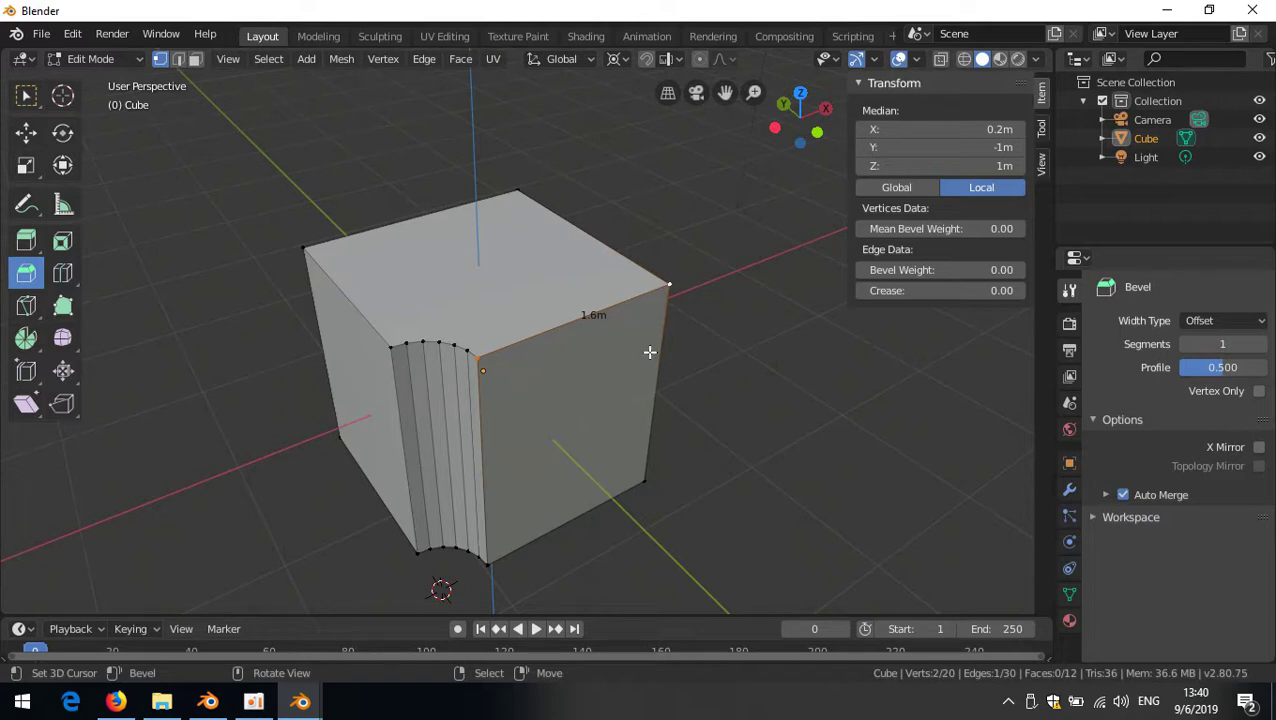
- Close the sidebar, deselect everything, stay in vertex select mode, and pick the Spin tool
key("n")
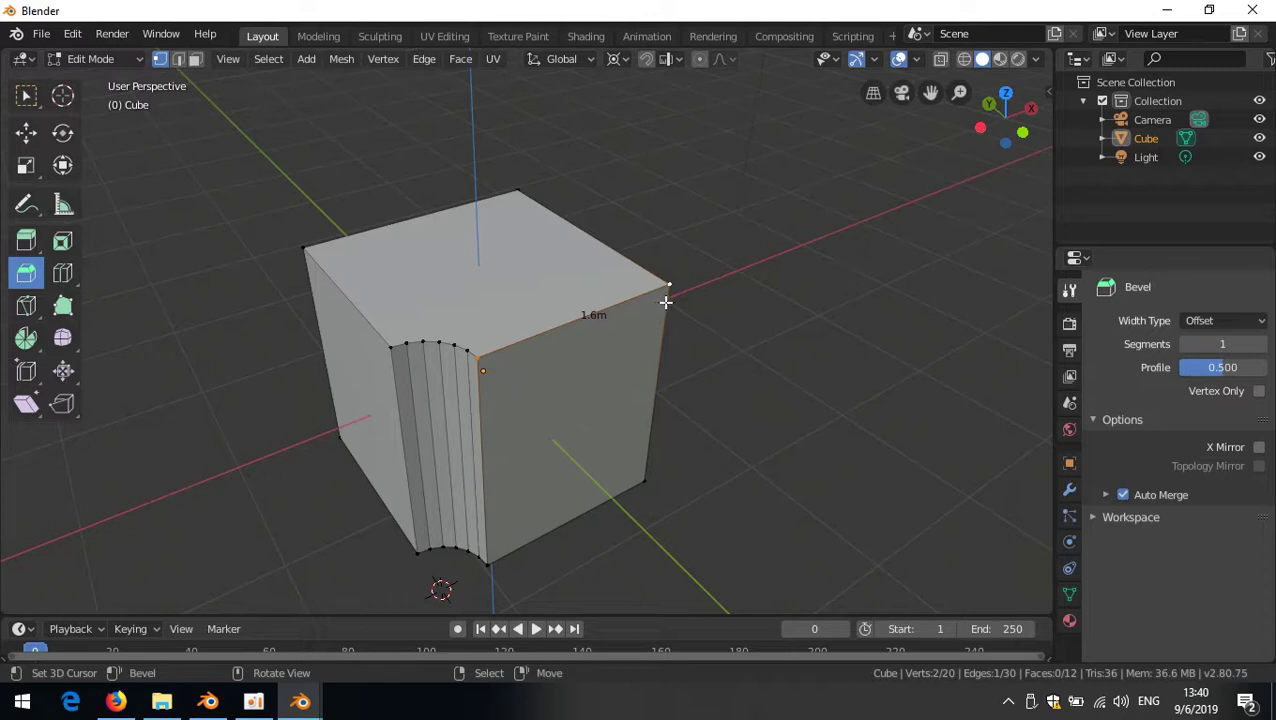
key("alt+a")
left_click(178, 59)
left_click(158, 59)
left_click(31, 342)
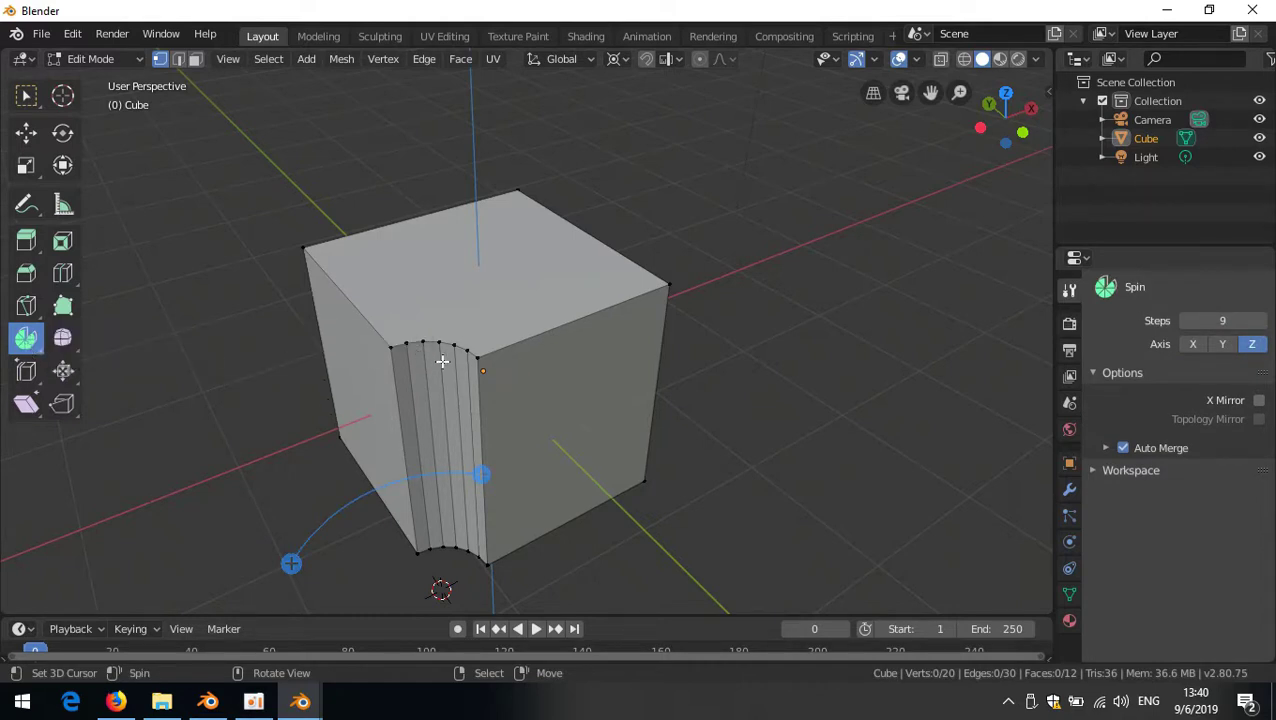
- Extrude the cube's right face outward by 2m to lengthen the block
scroll(587, 413, "down", 5)
middle_click_drag(587, 413, 418, 462)
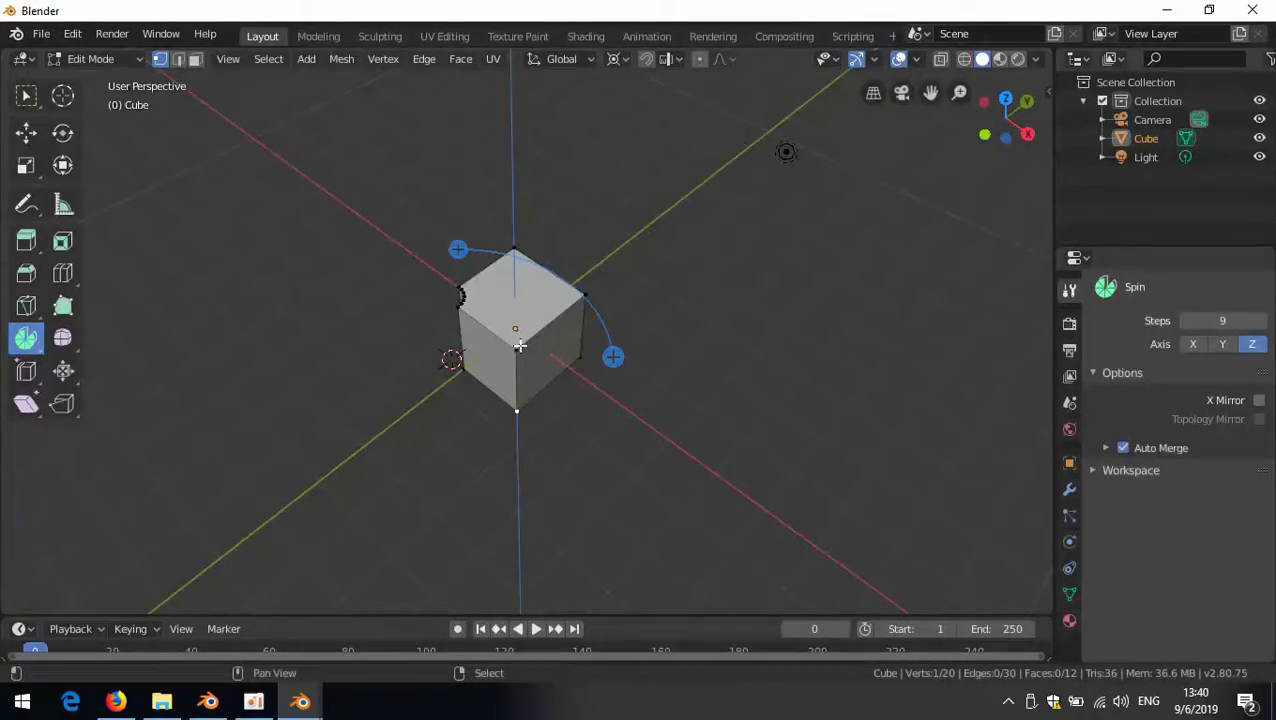
left_click(582, 352)
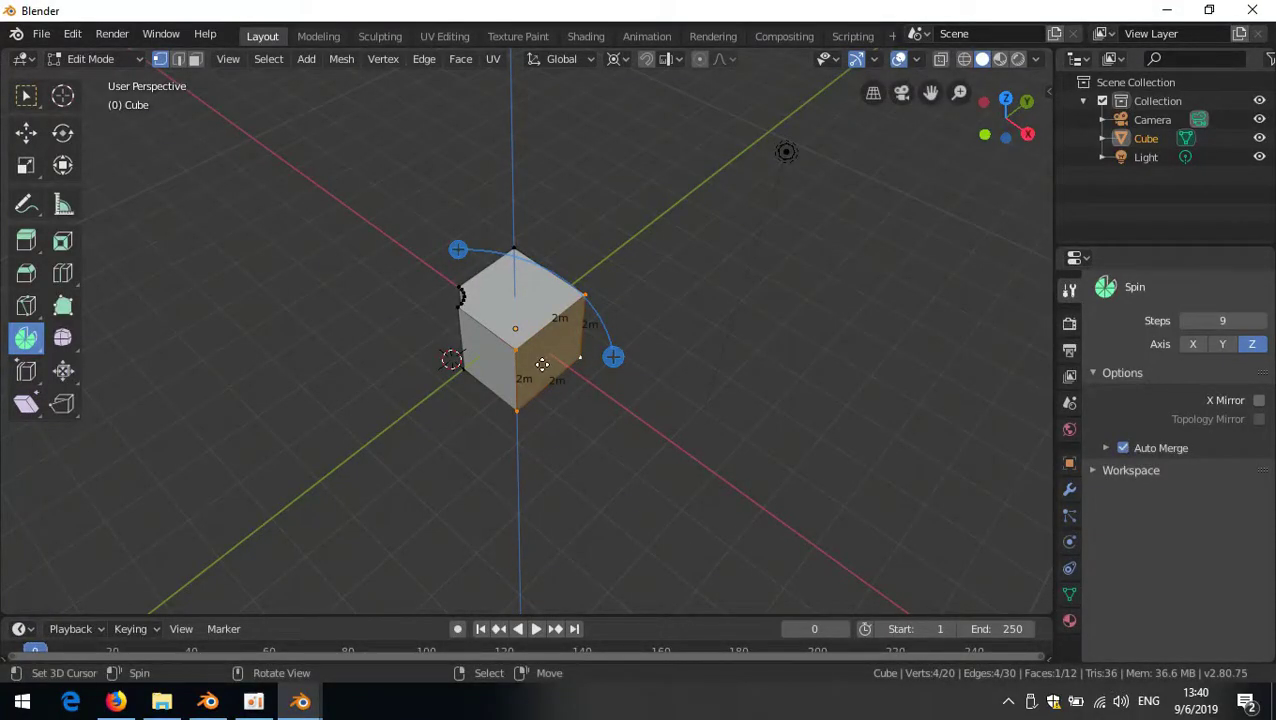
key("e")
left_click(611, 426)
middle_click_drag(600, 430, 355, 380)
left_click(495, 366)
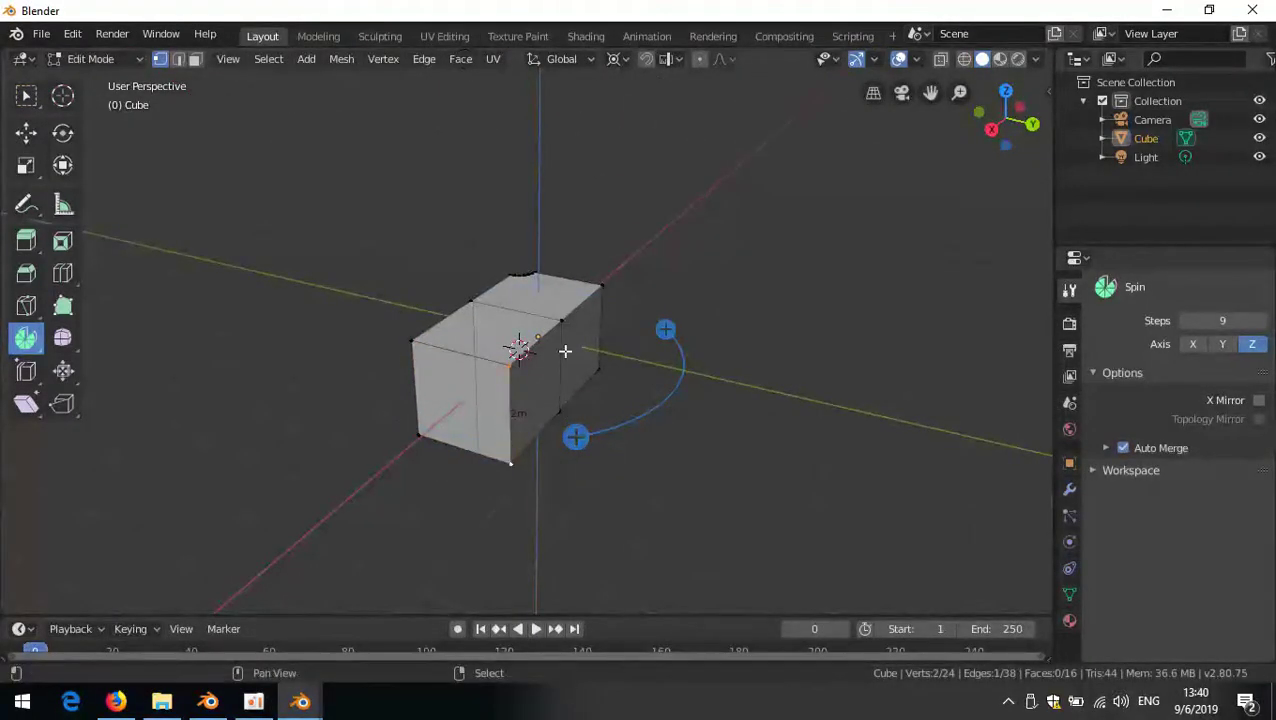
- Inset the front-right side face and extrude it outward into a narrower arm
left_click(580, 399, "shift")
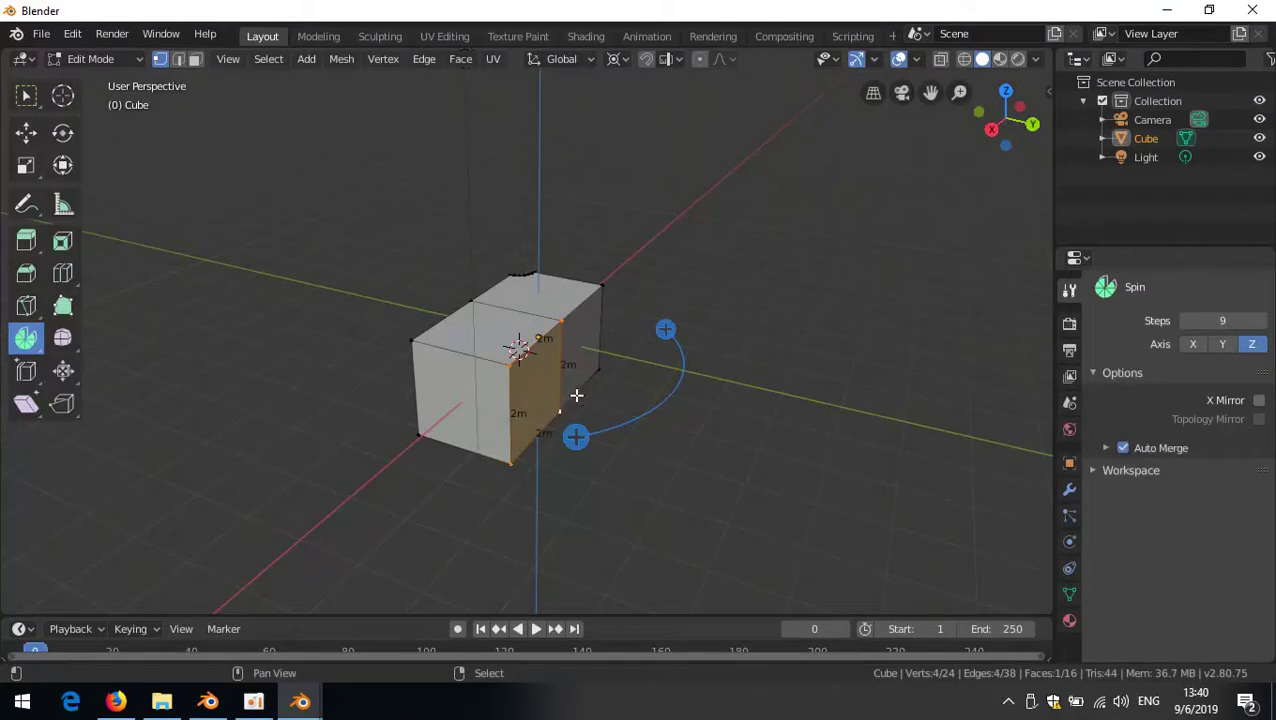
key("i")
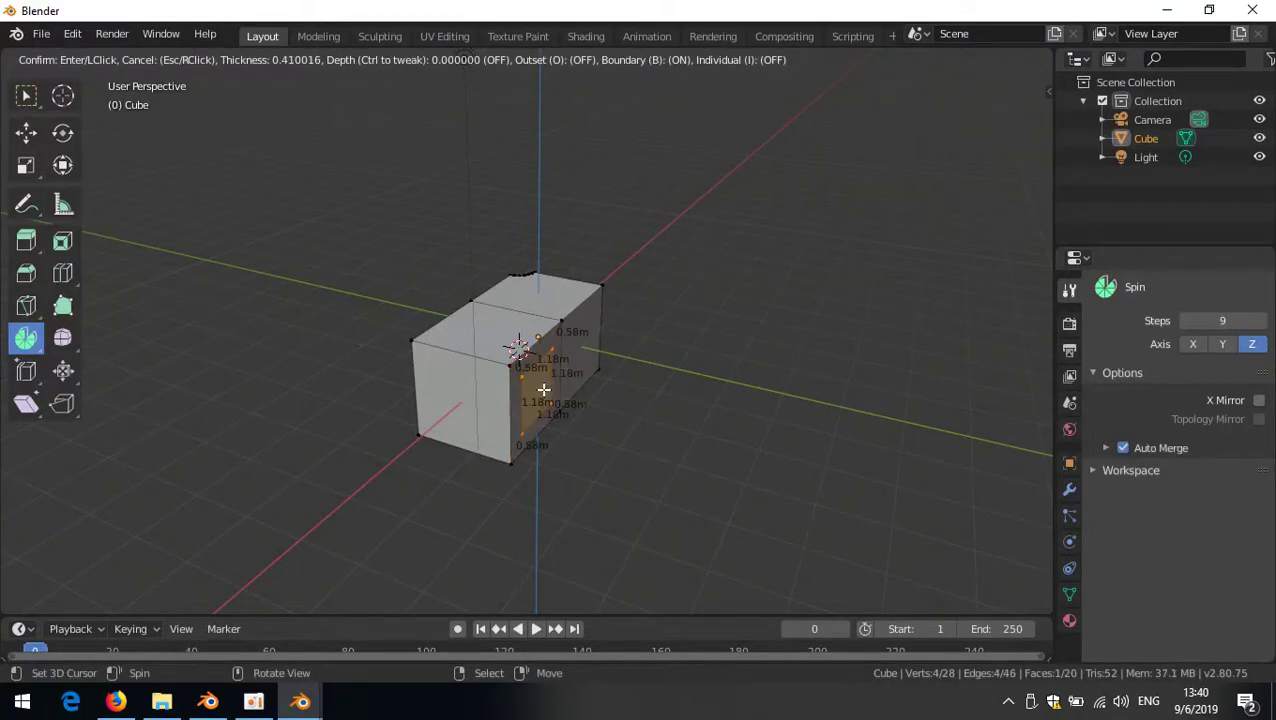
left_click(548, 383)
key("e")
left_click(655, 433)
middle_click_drag(620, 385, 581, 413)
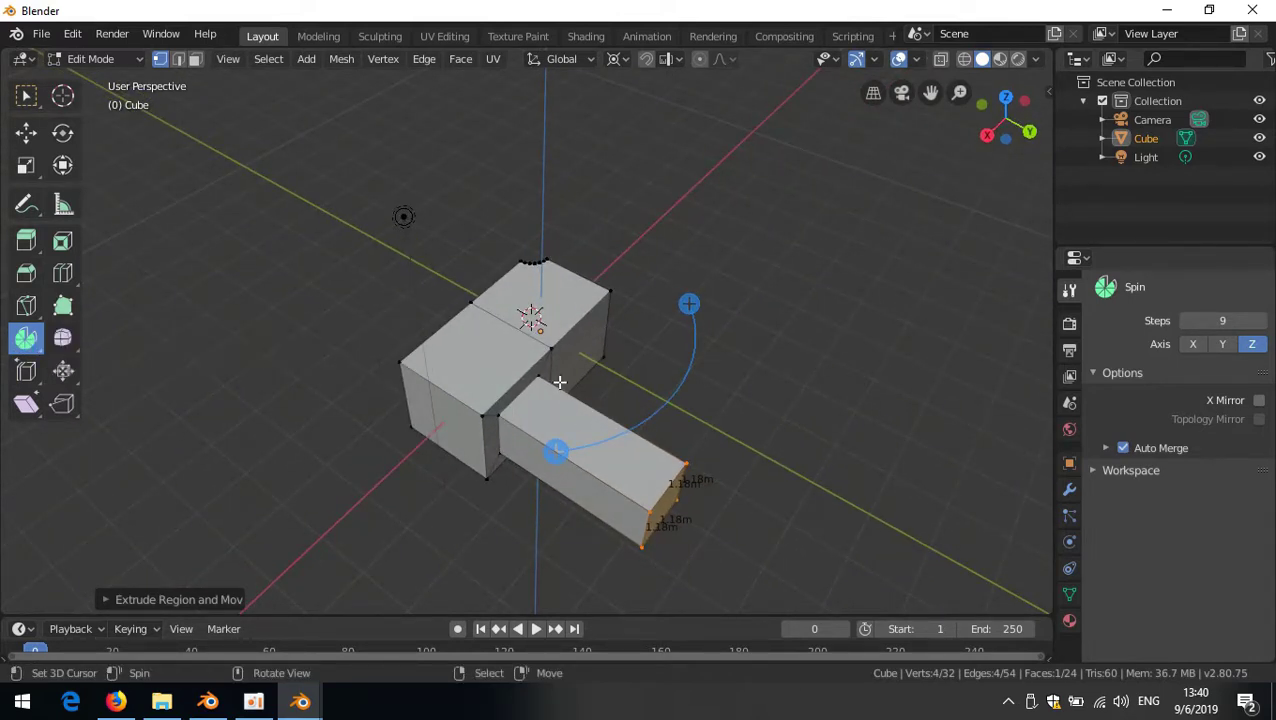
left_click(609, 291)
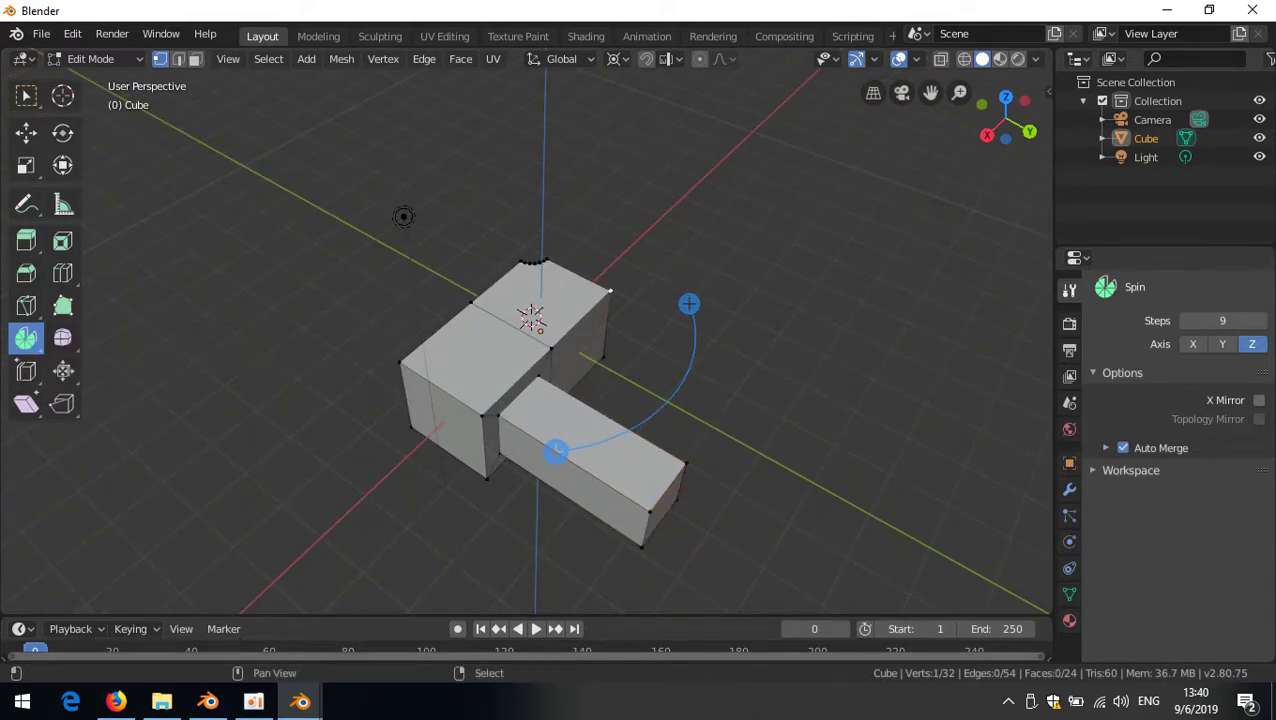
key("shift+s")
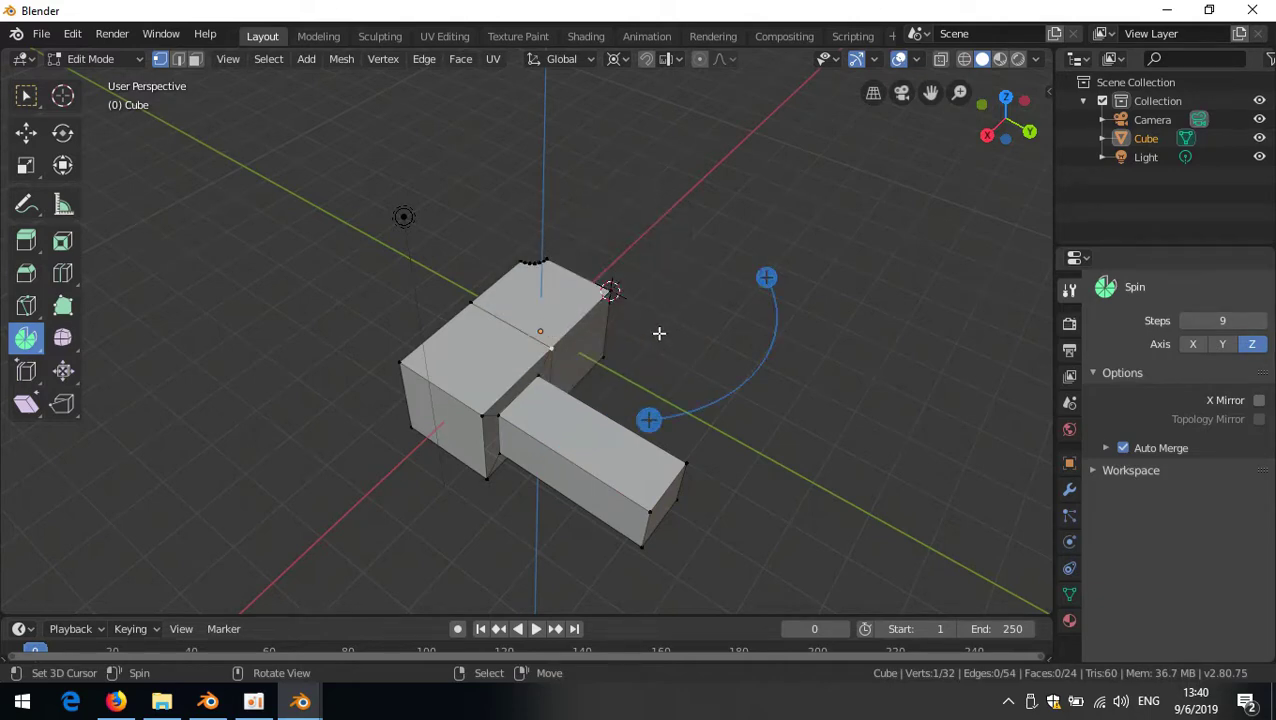
key("KP_5")
key("KP_7")
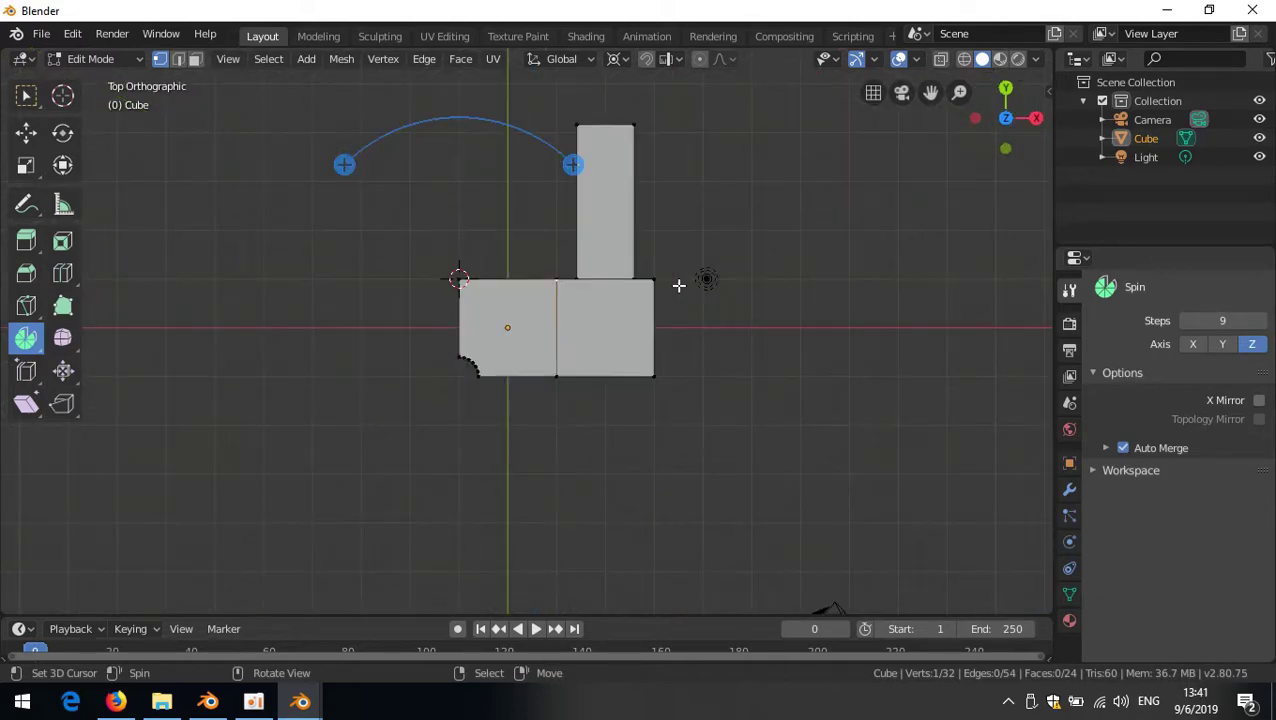
scroll(624, 278, "up", 1)
middle_click_drag(652, 248, 630, 285, "shift")
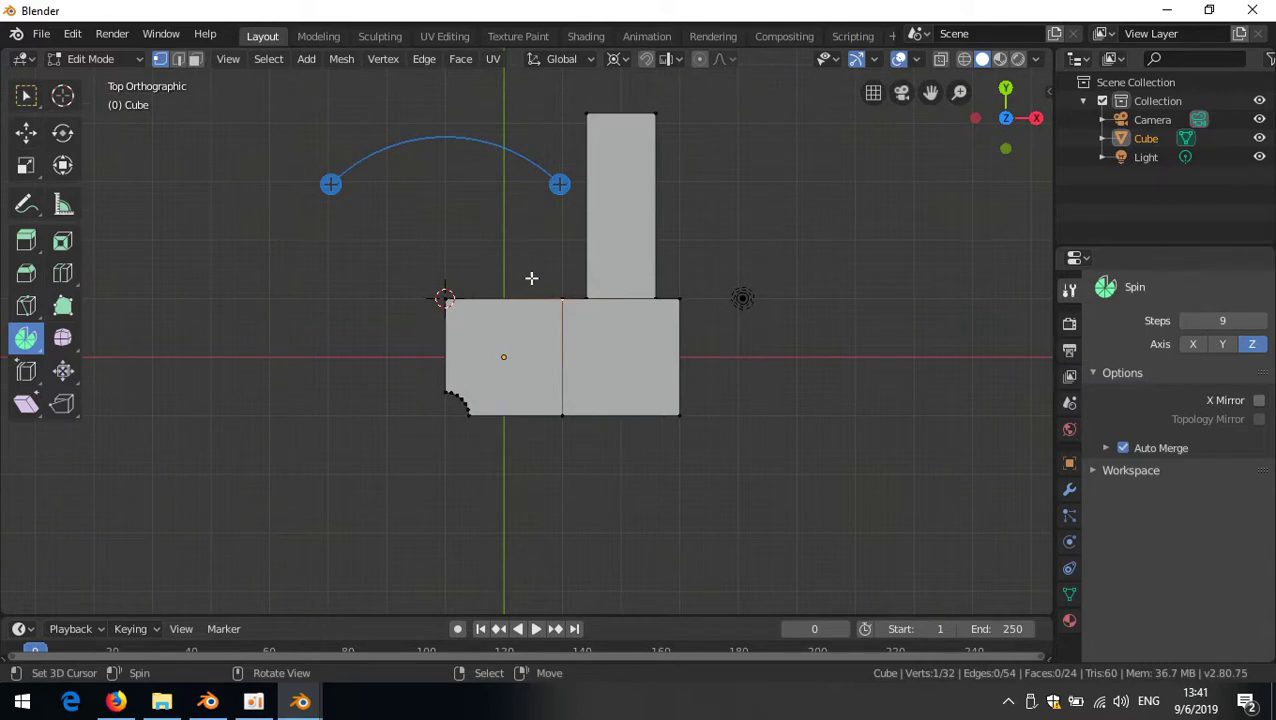
left_click(560, 186)
left_click_drag(561, 190, 350, 427)
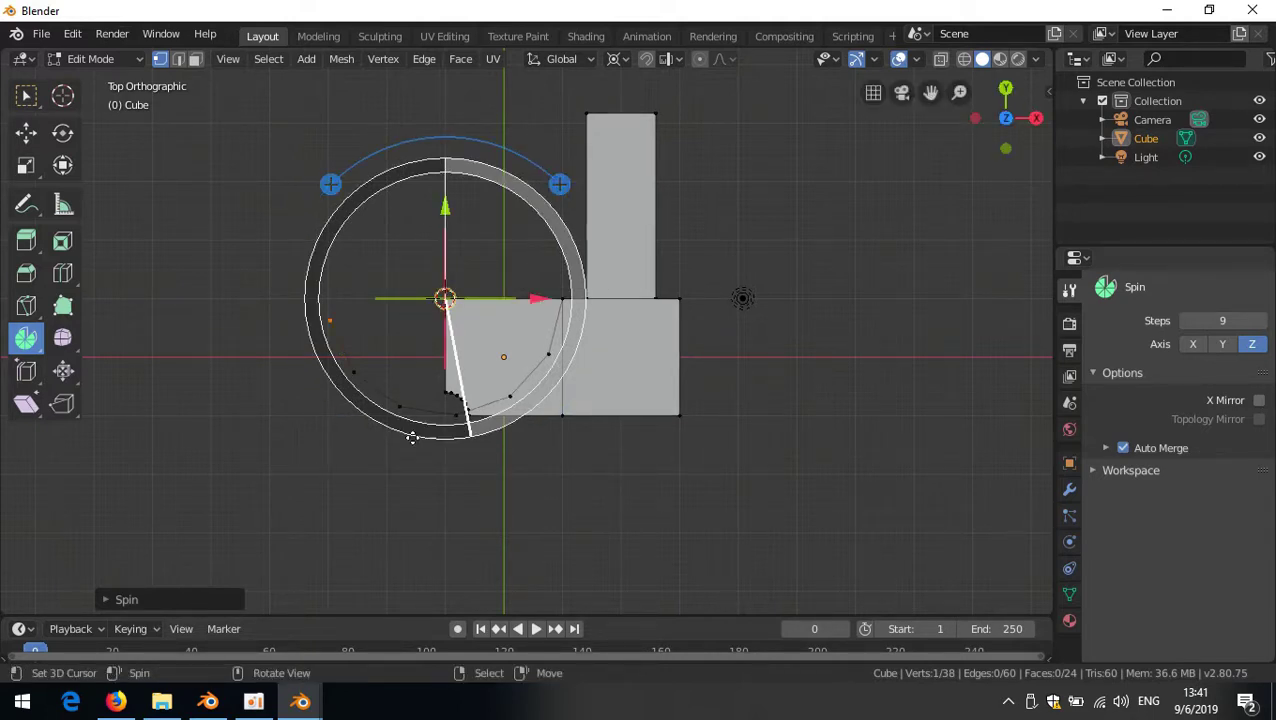
middle_click_drag(513, 482, 467, 376)
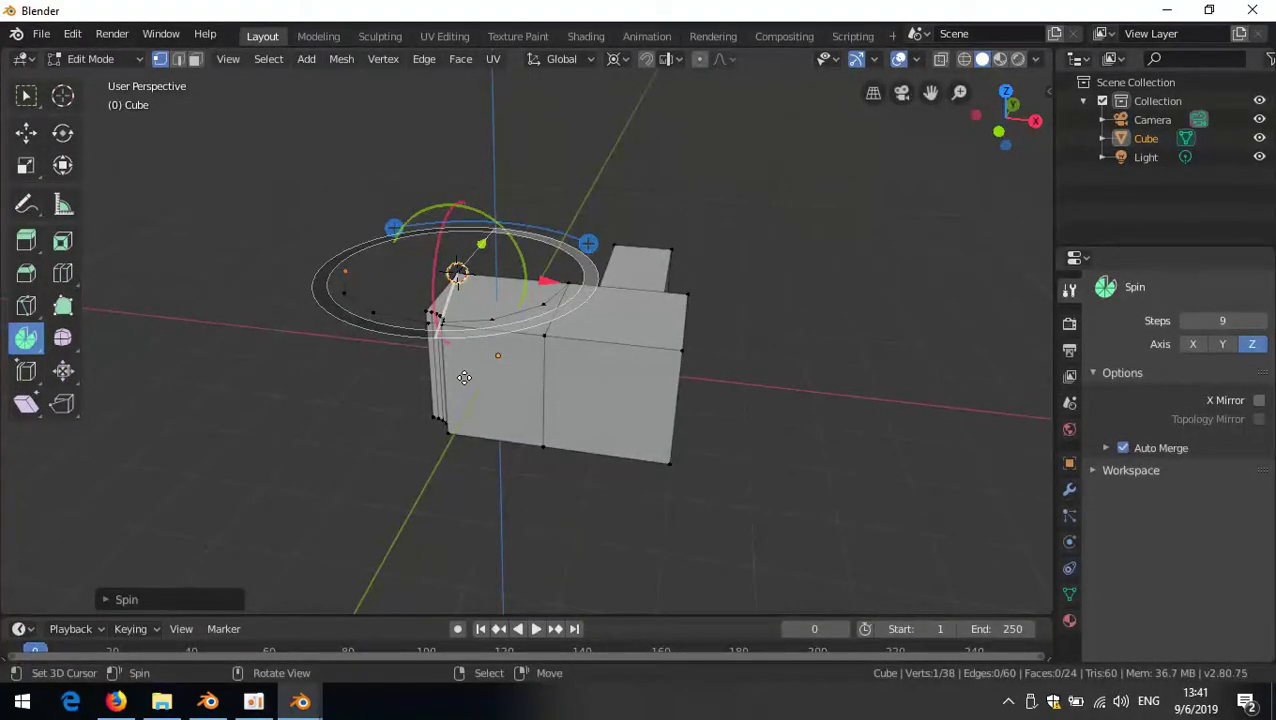
middle_click_drag(464, 377, 440, 430)
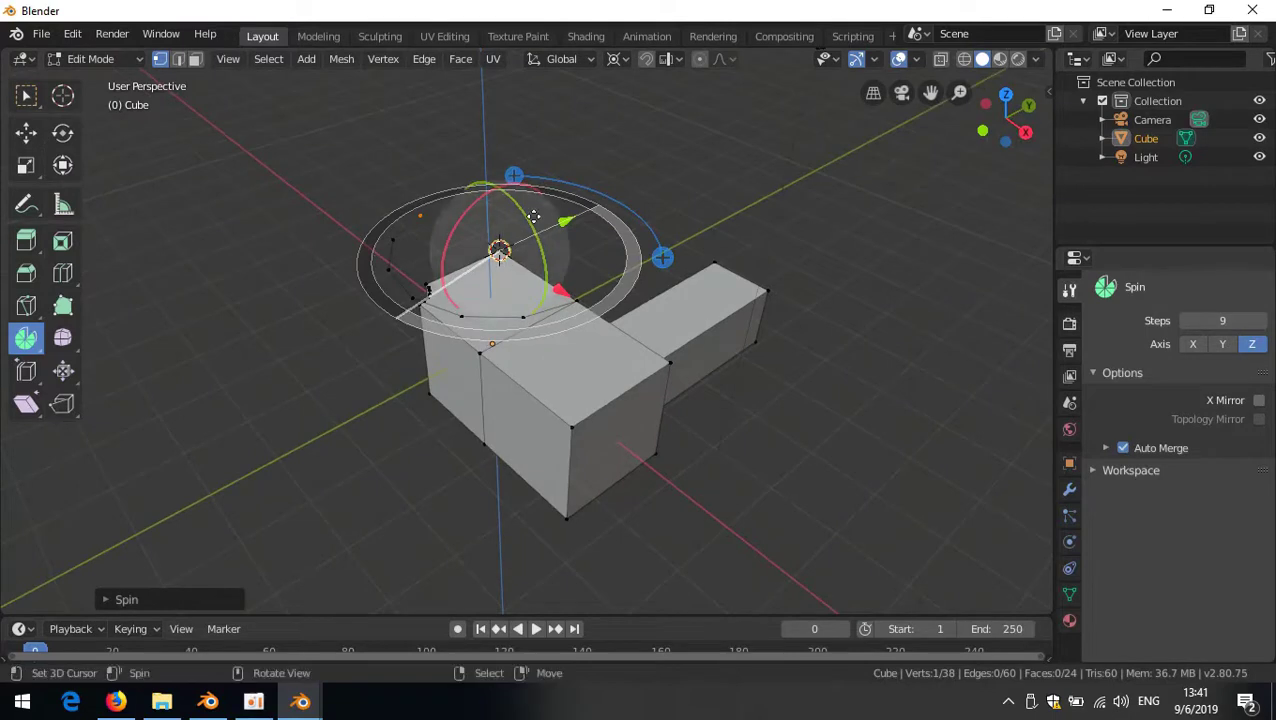
left_click_drag(526, 218, 635, 280)
middle_click_drag(635, 280, 612, 365)
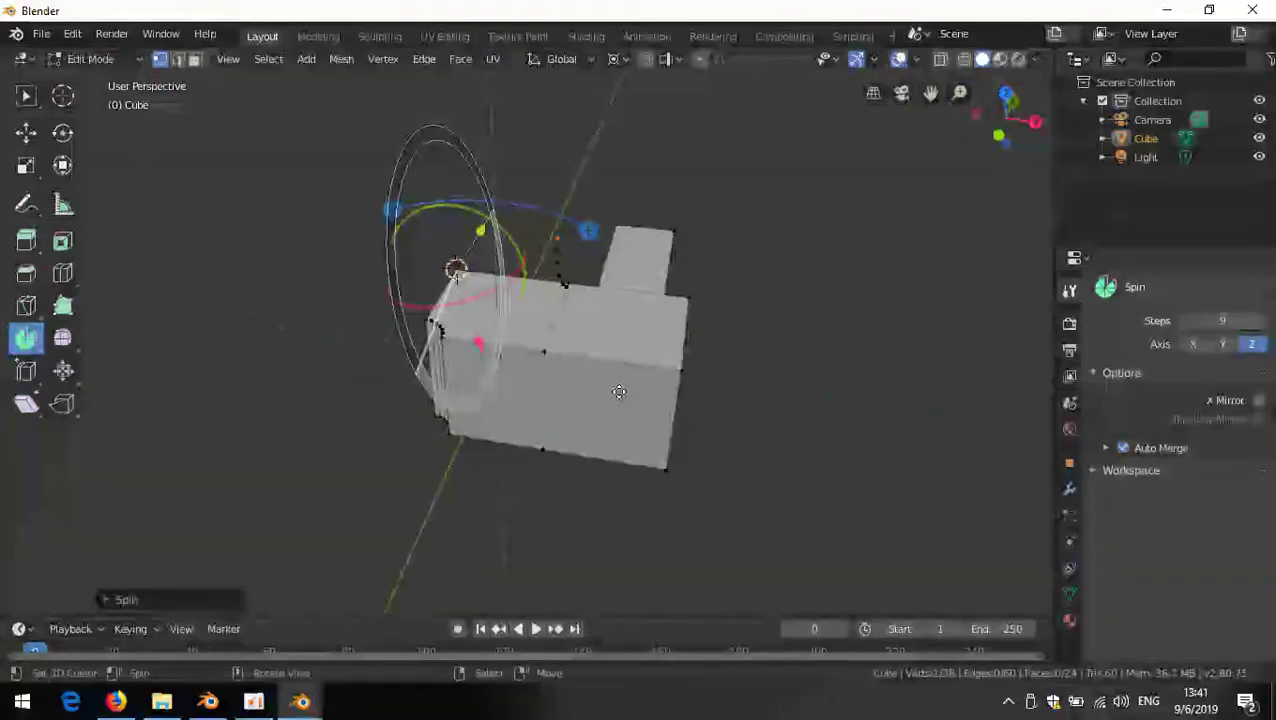
middle_click_drag(612, 365, 496, 364)
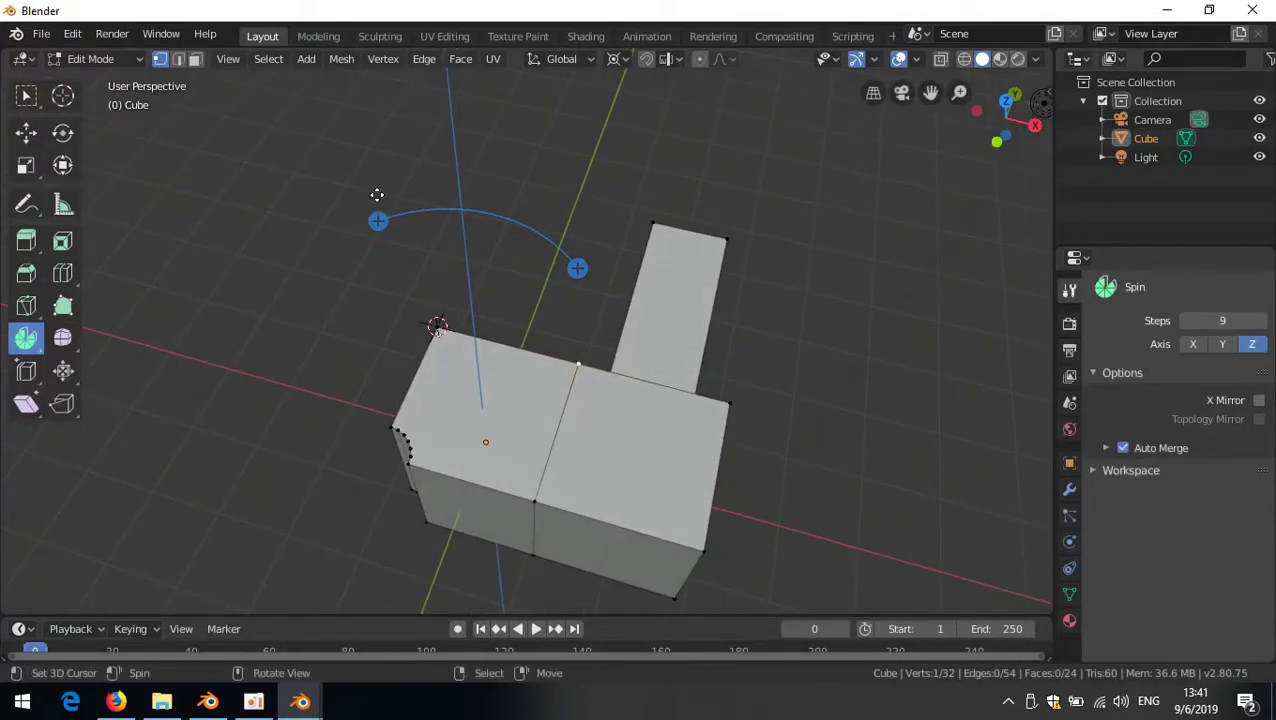
- Show the Tool Settings bar from the View menu, leaving X-mirror off and the Options popover closed
left_click(230, 61)
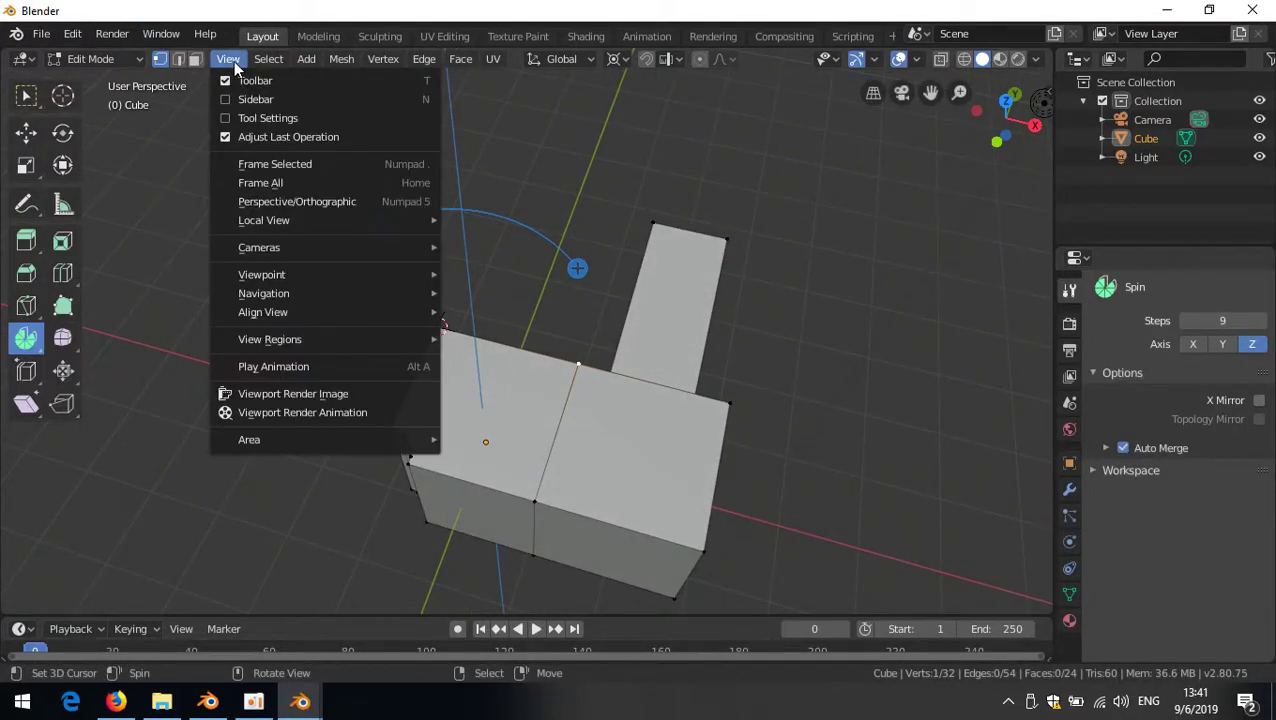
left_click(226, 117)
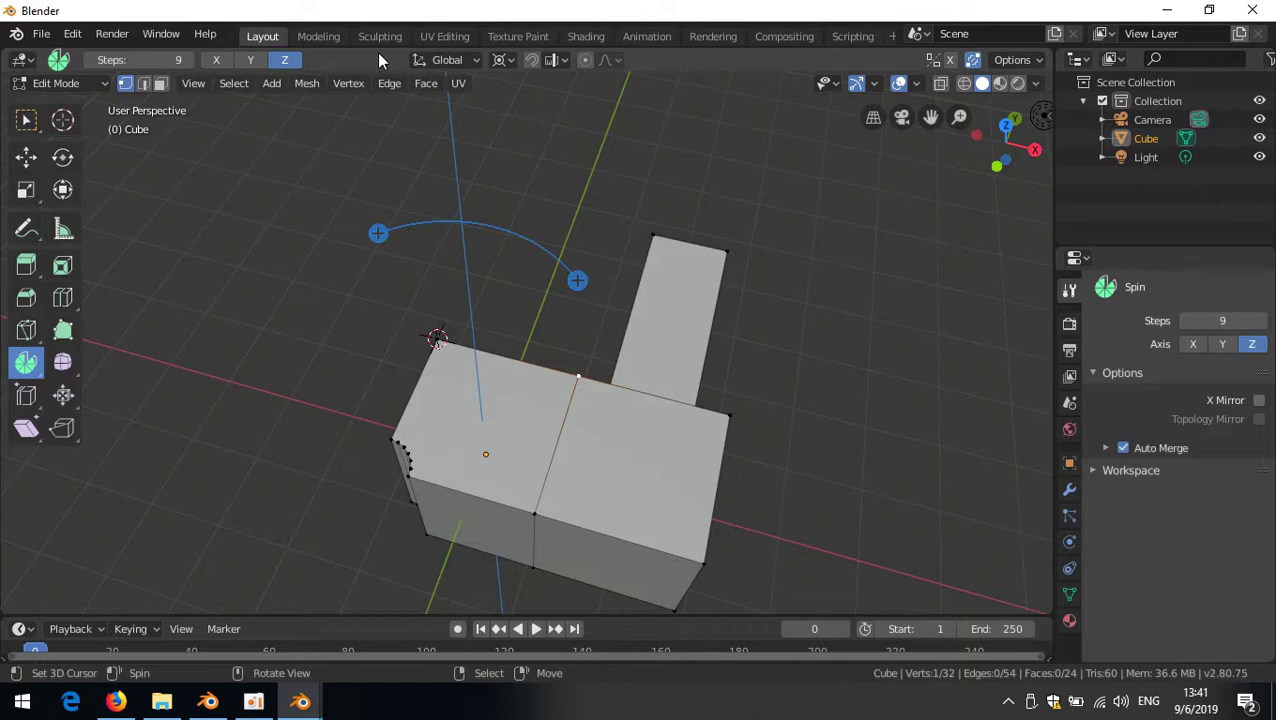
left_click(951, 61)
left_click(950, 58)
left_click(1010, 60)
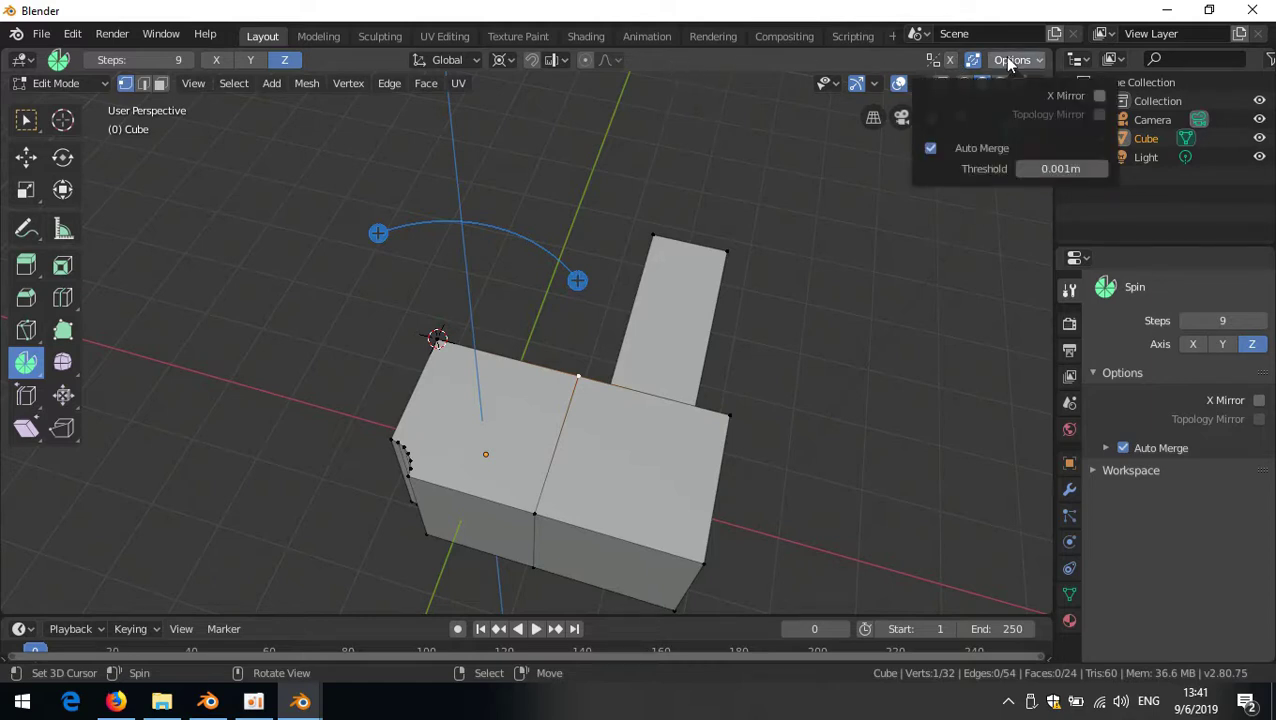
left_click(1008, 60)
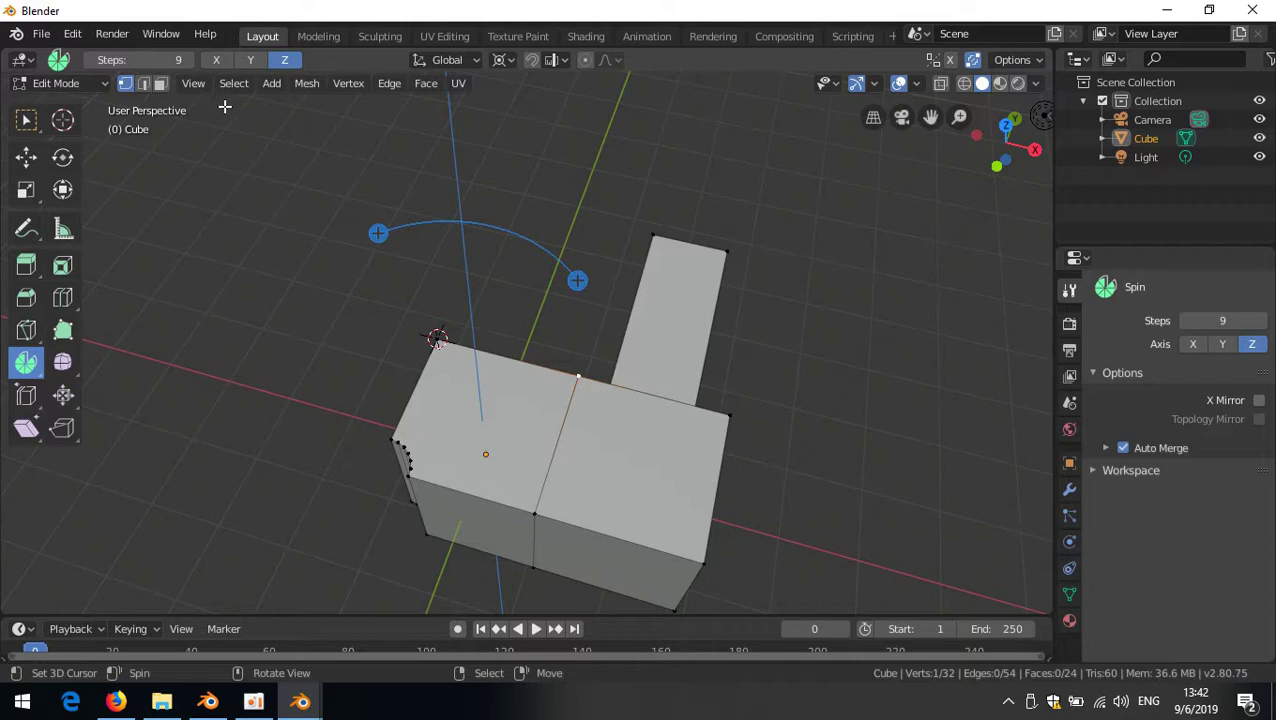
- Enable the Y and X spin axes and sweep the vertex into a curved arc
left_click(250, 62)
left_click(214, 61)
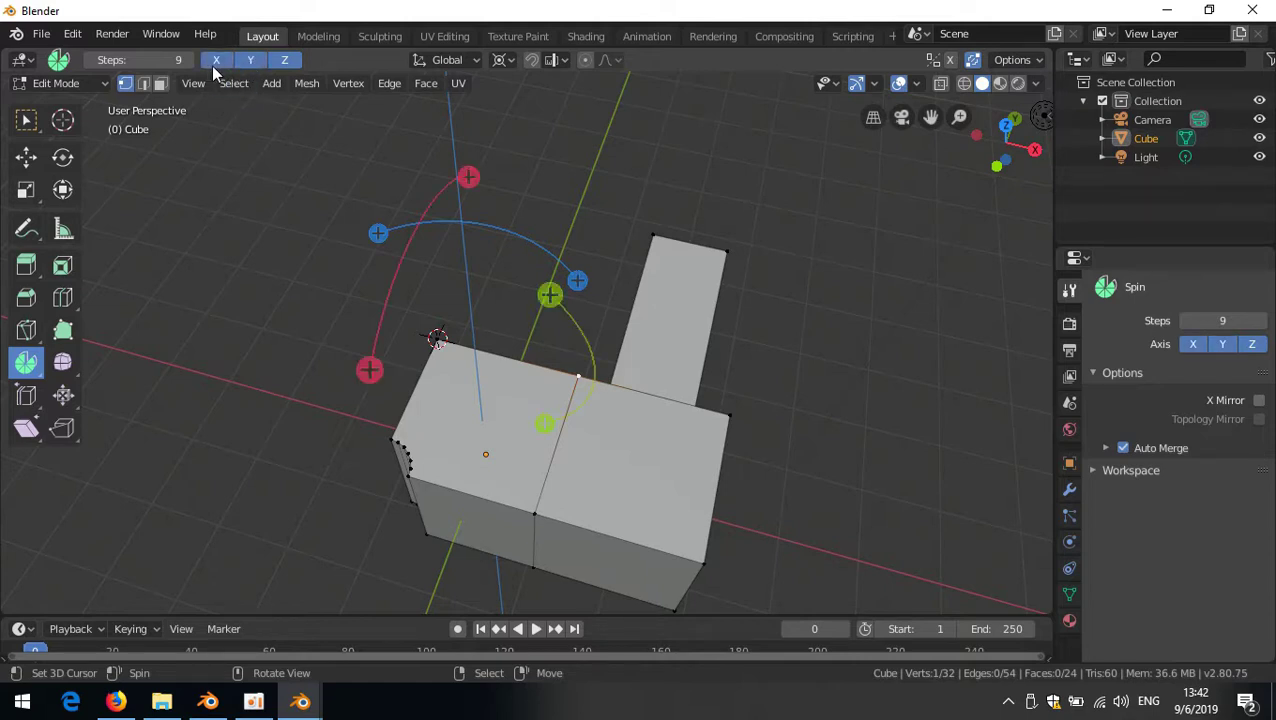
middle_click_drag(384, 340, 320, 337)
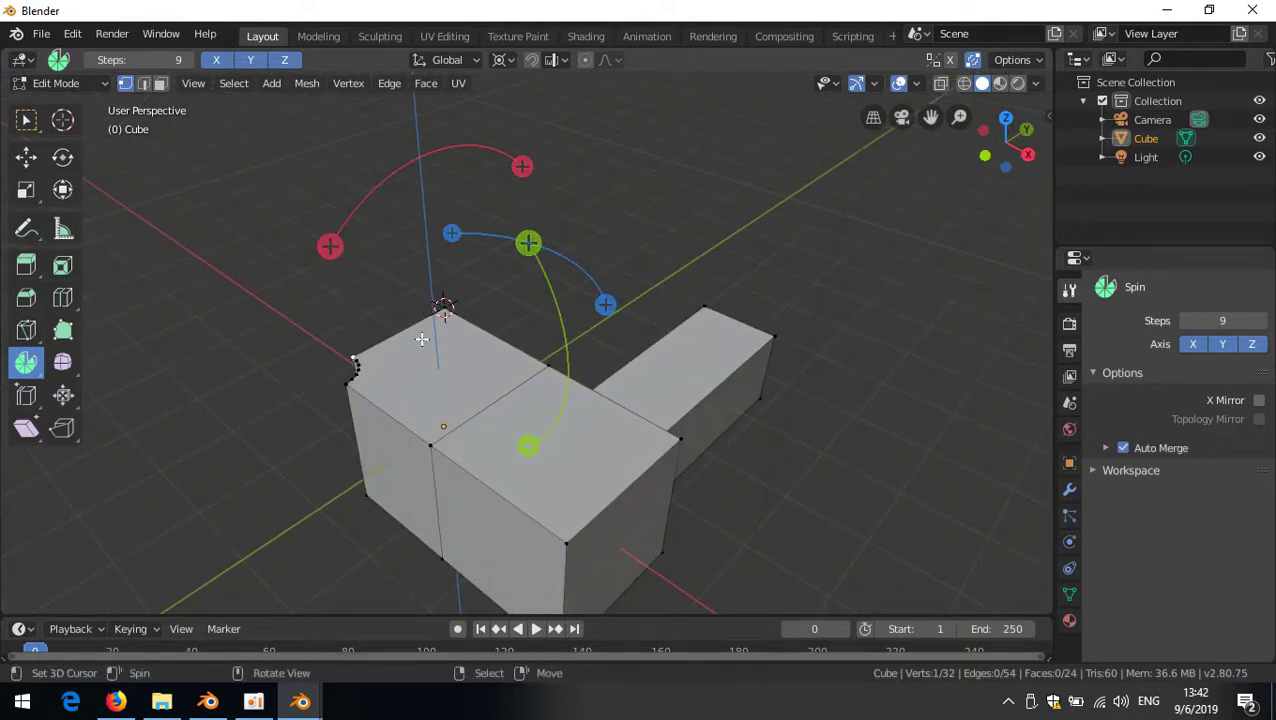
left_click_drag(522, 166, 532, 320)
- Rotate the arc's sweep around the vertical axis, confirm it, and grow the selection along the arc
middle_click_drag(539, 309, 328, 323)
left_click_drag(328, 323, 686, 372)
middle_click_drag(686, 372, 584, 320)
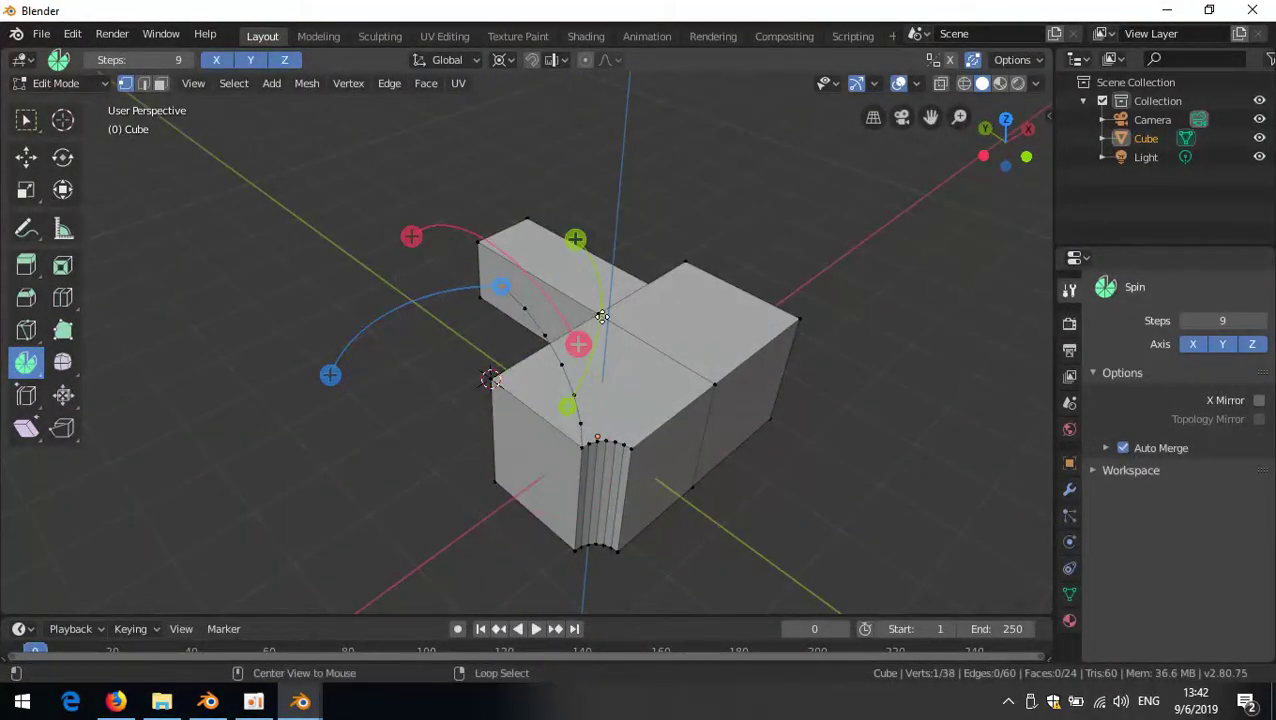
key("ctrl+KP_Add")
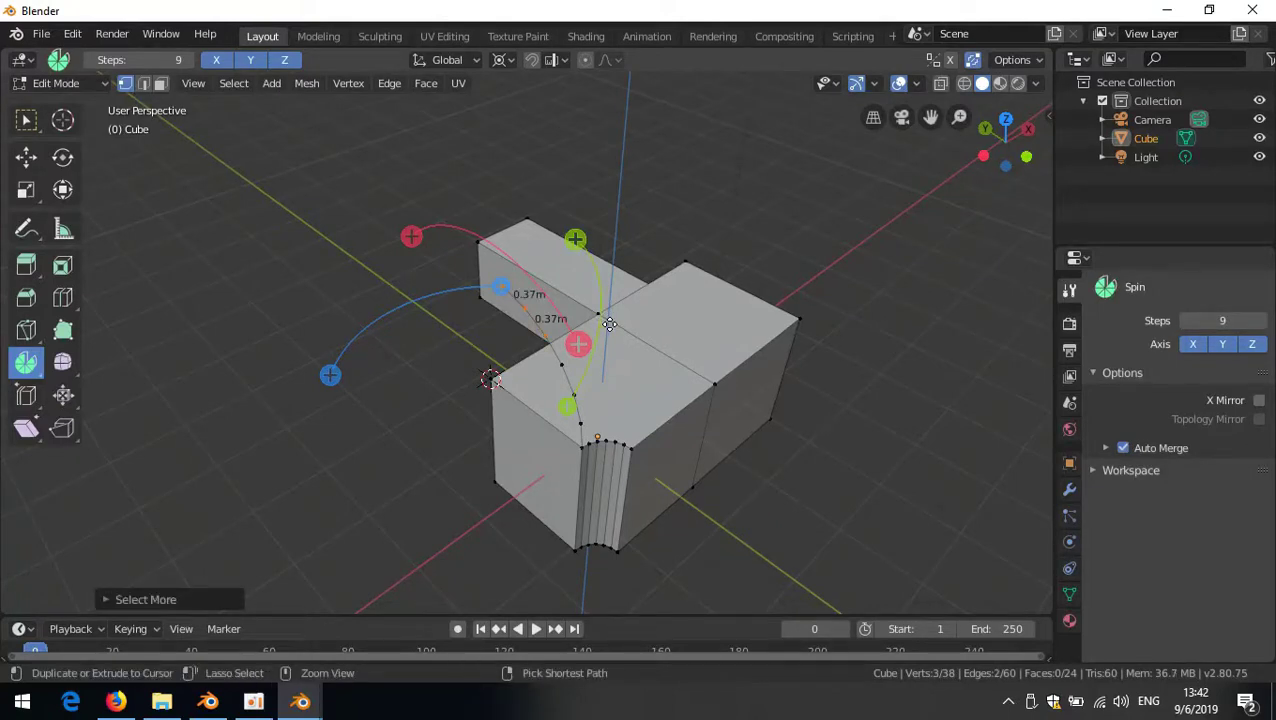
- Spin the whole arc a full -360° into a dome and raise the Spin steps to 44
key("ctrl+KP_Add")
key("ctrl+KP_Add")
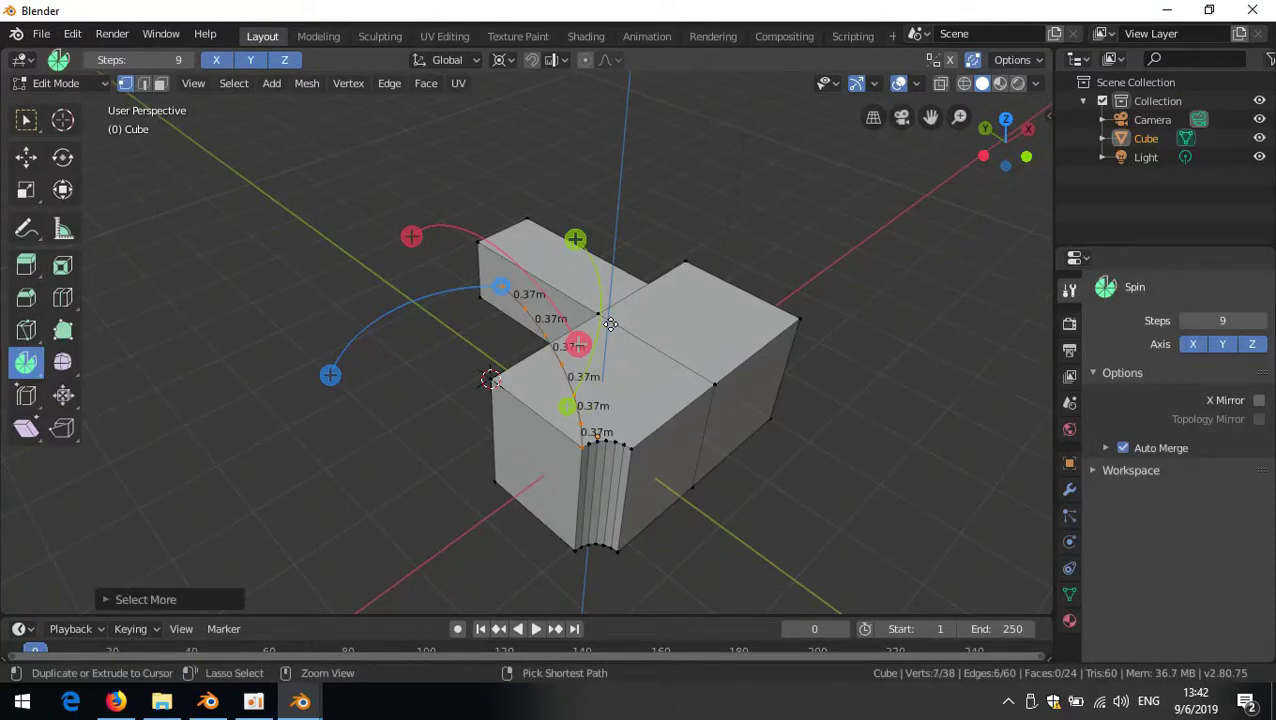
left_click_drag(330, 374, 164, 370)
left_click(106, 602)
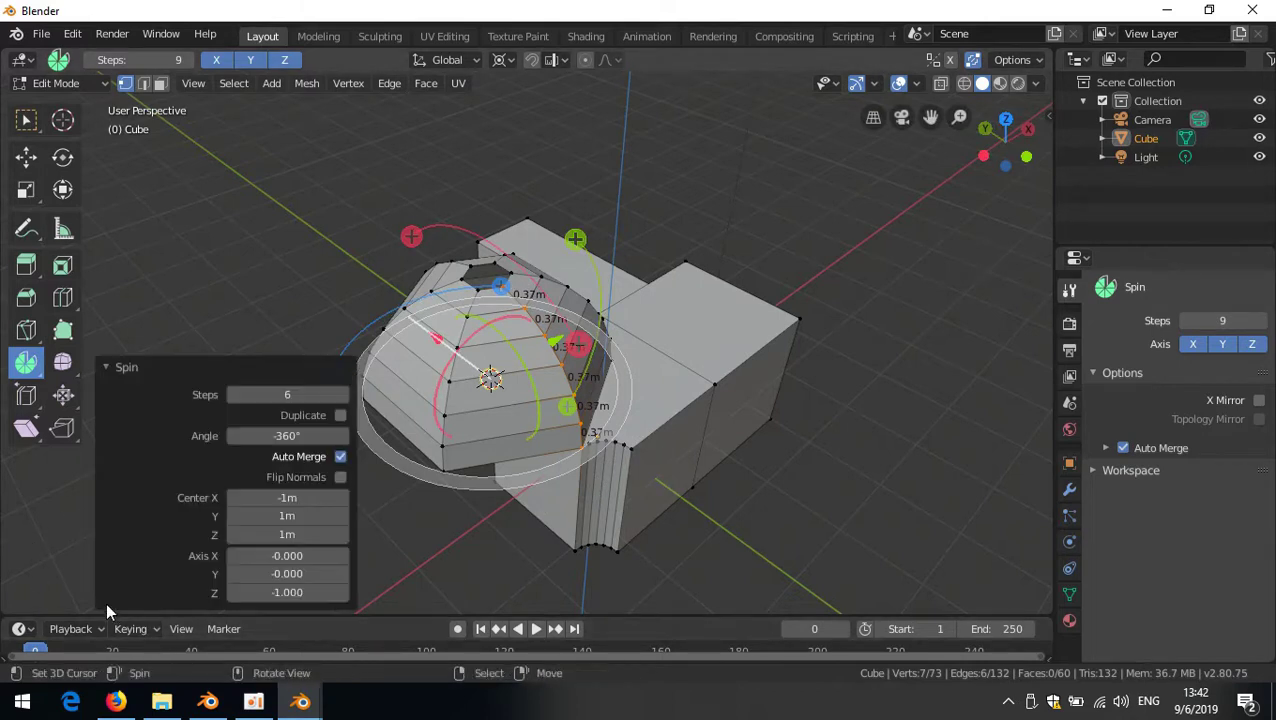
left_click_drag(287, 395, 376, 395)
middle_click_drag(676, 377, 636, 373)
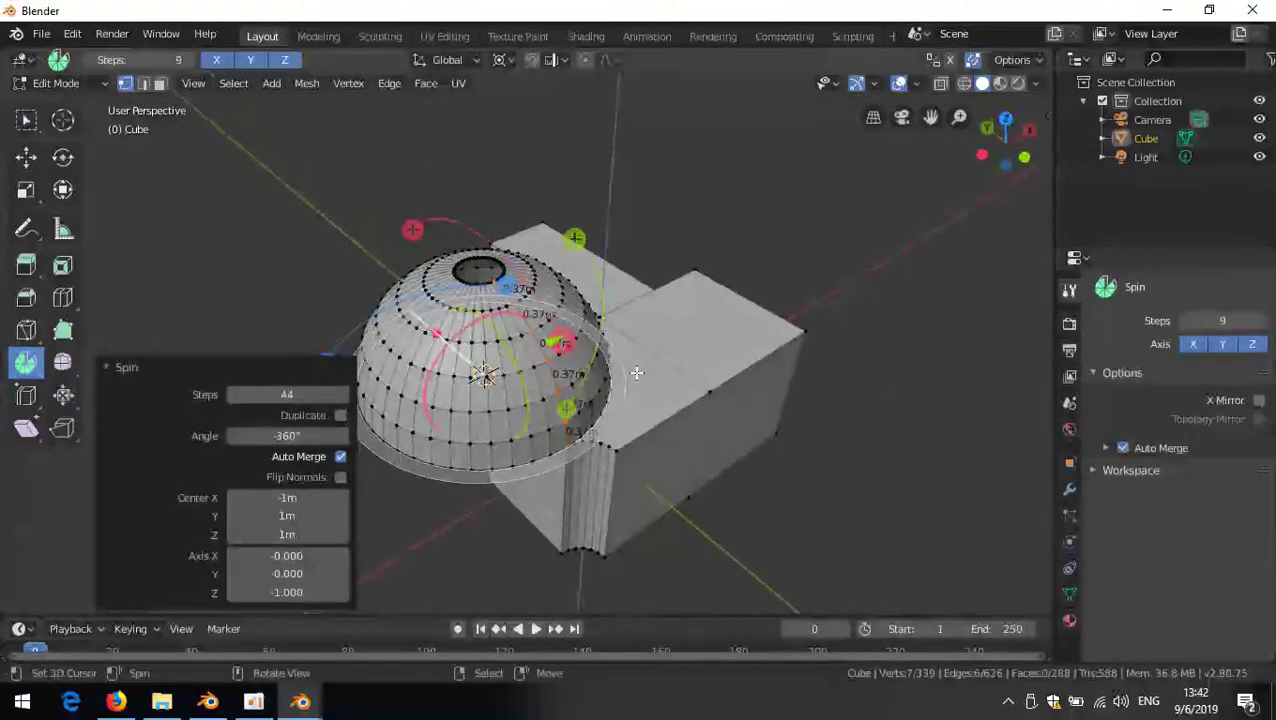
left_click(107, 368)
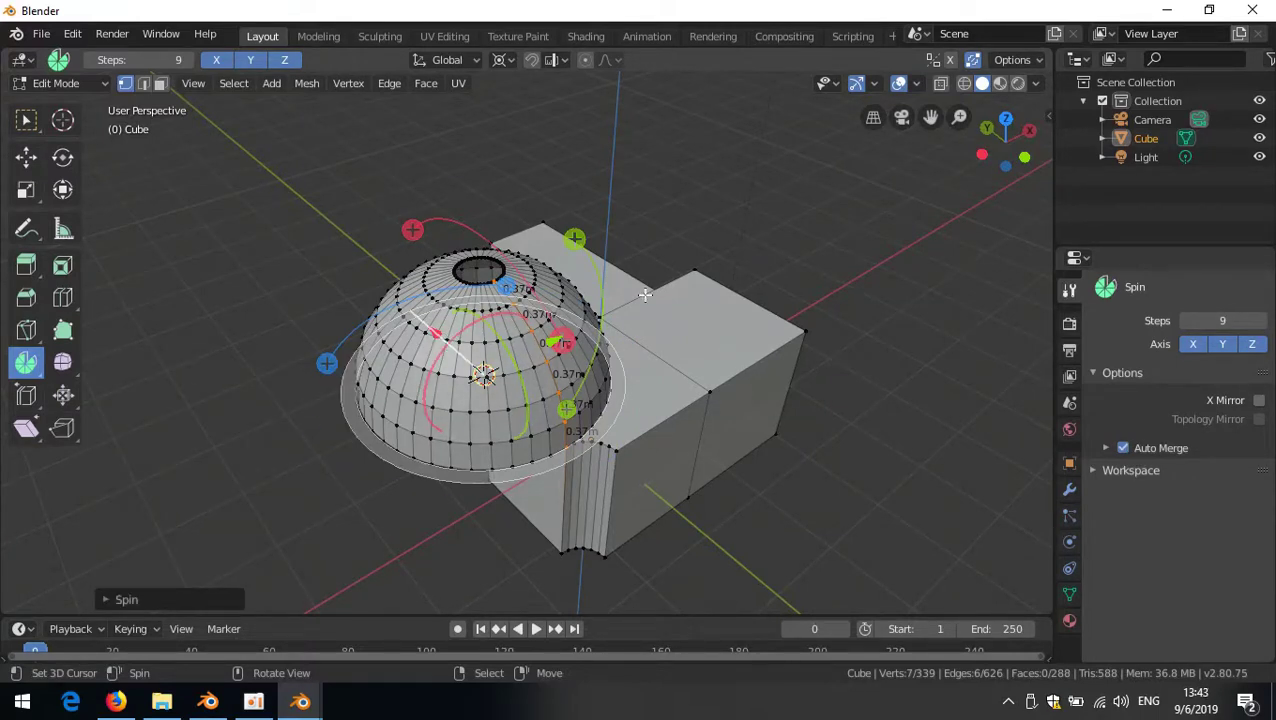
- Box-select, then C brush-select, the vertices on the dome's left side
left_click(30, 120)
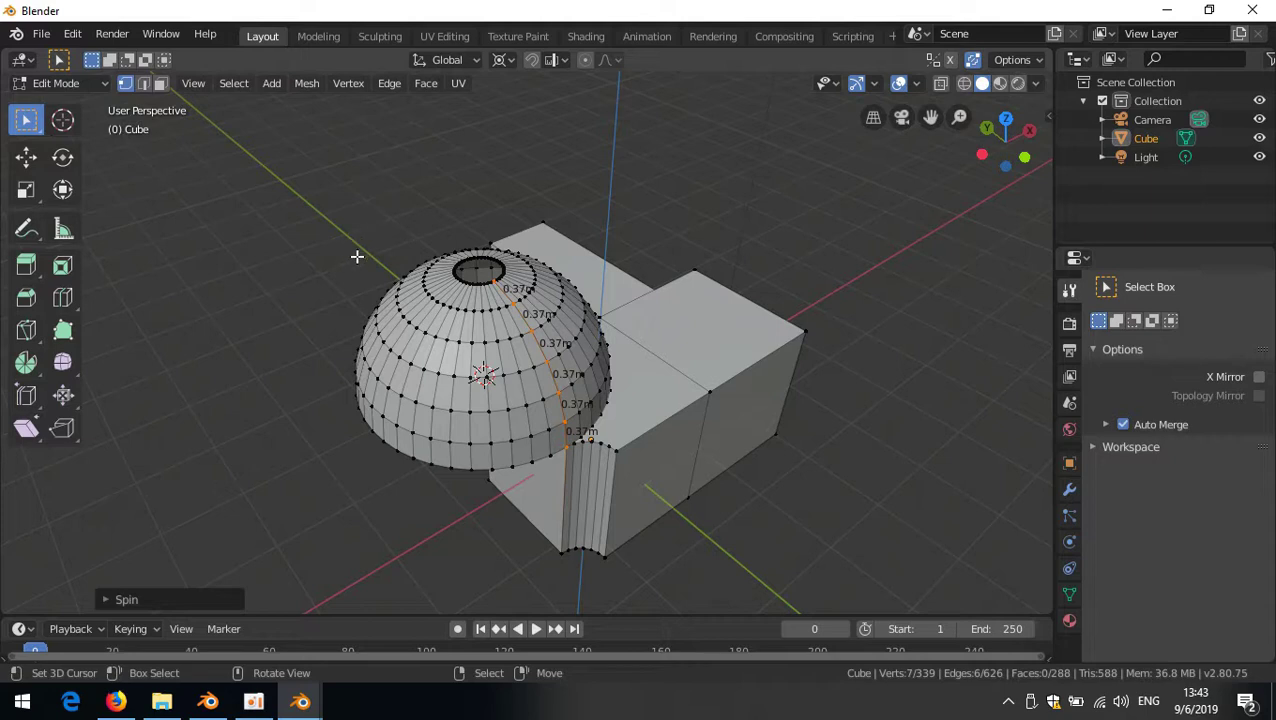
left_click_drag(360, 237, 190, 388)
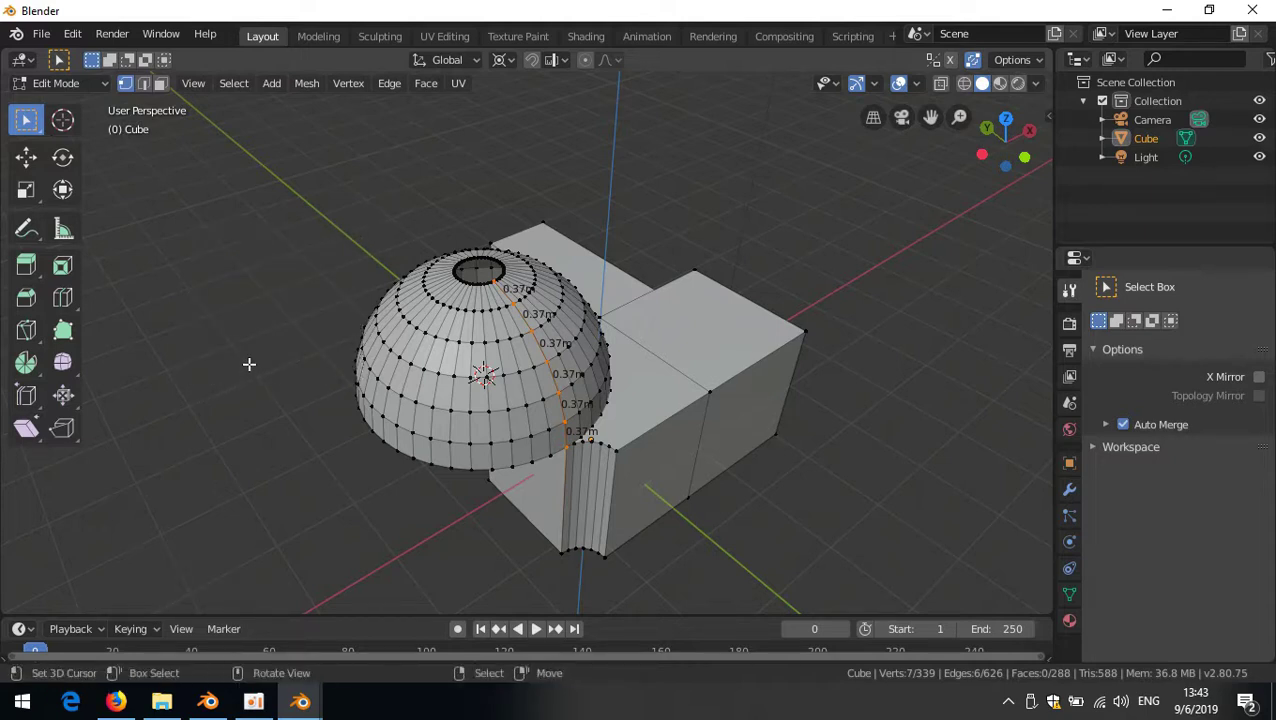
key("c")
mouse_move(392, 320)
left_mouse_down()
mouse_move(384, 285)
mouse_move(488, 450)
mouse_move(347, 441)
left_mouse_up()
key("Escape")
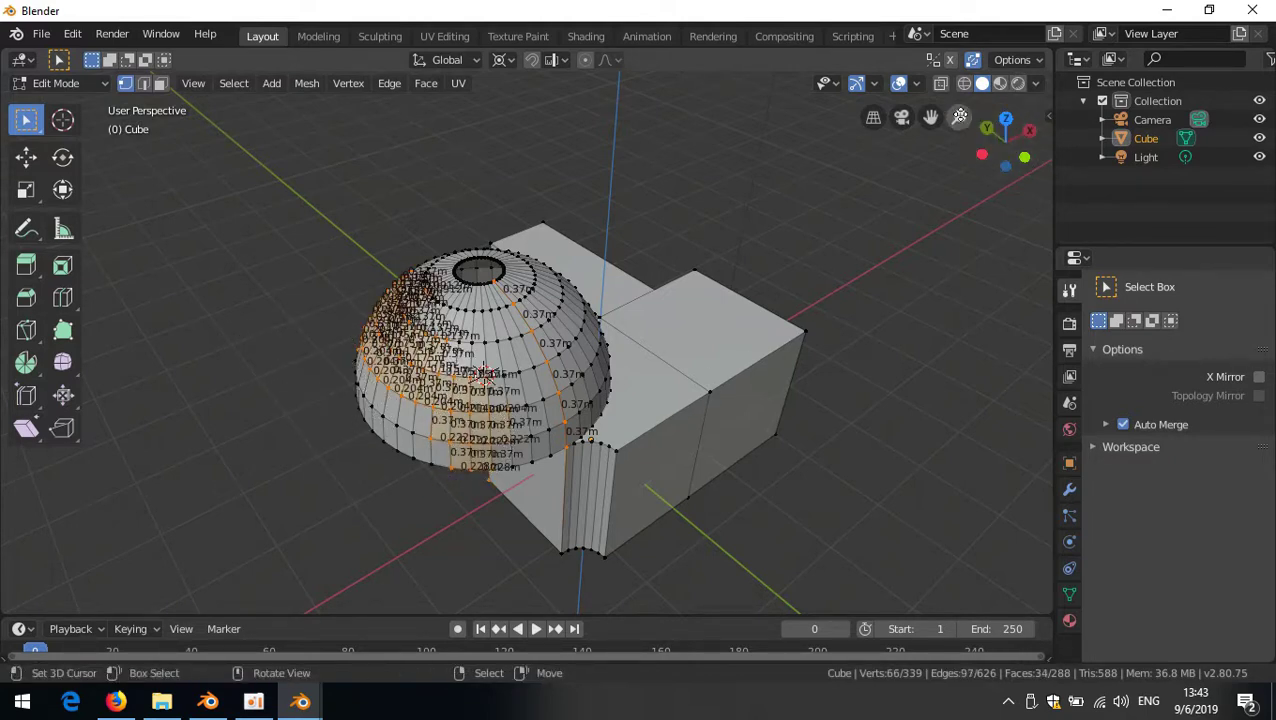
- Turn off the Edge Length measurement overlay
left_click(914, 84)
scroll(887, 448, "down", 5)
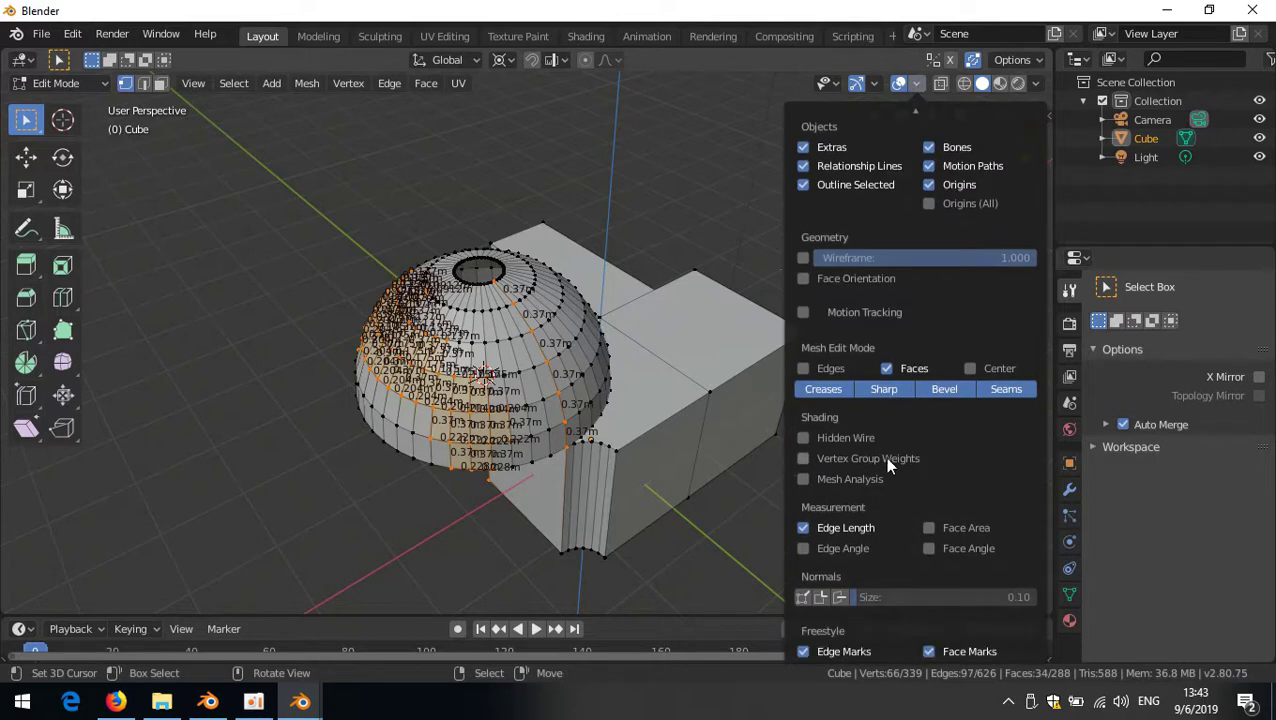
left_click(805, 528)
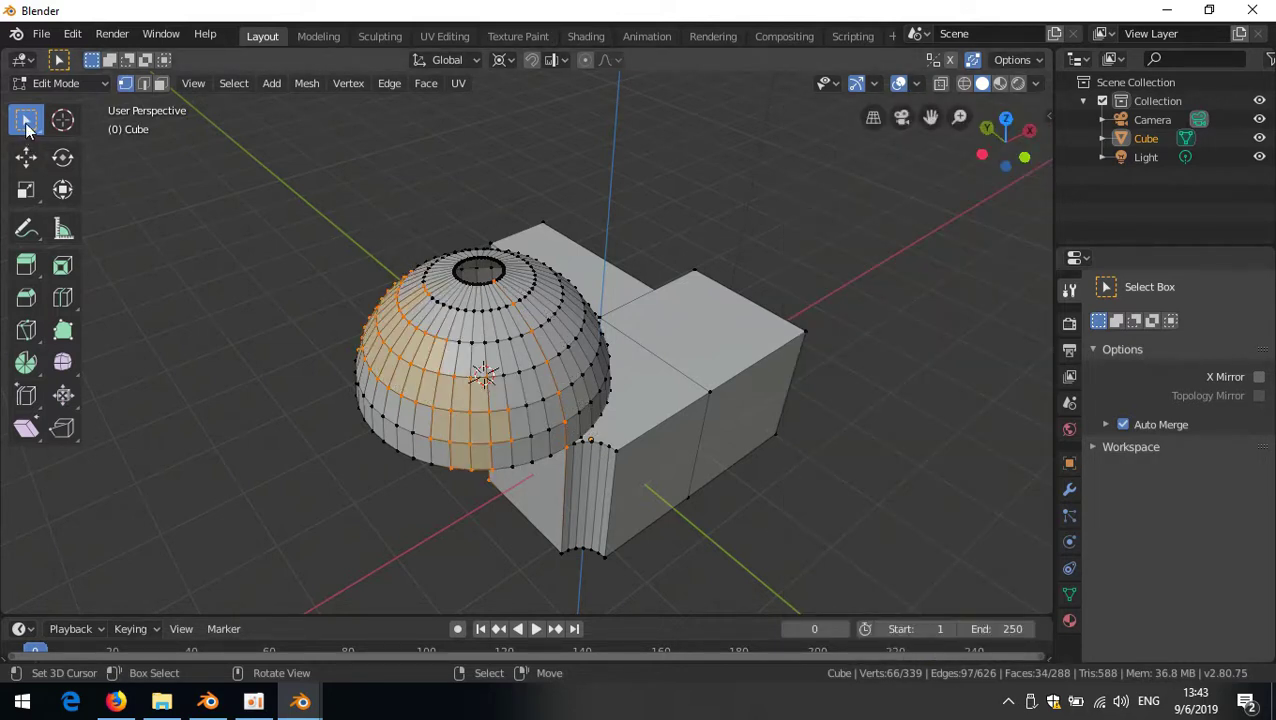
left_click(26, 123)
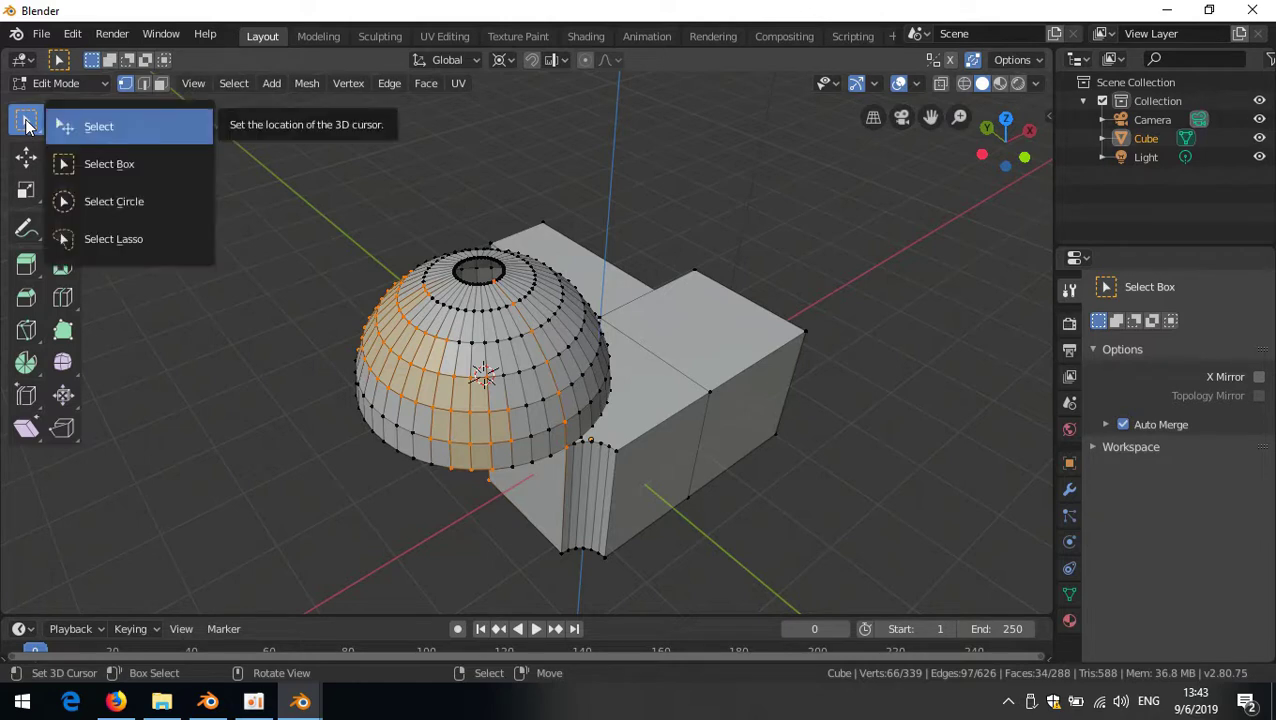
- Switch to the Select tool and Ctrl-lasso more of the dome's left-side vertices into the selection
left_click(131, 130)
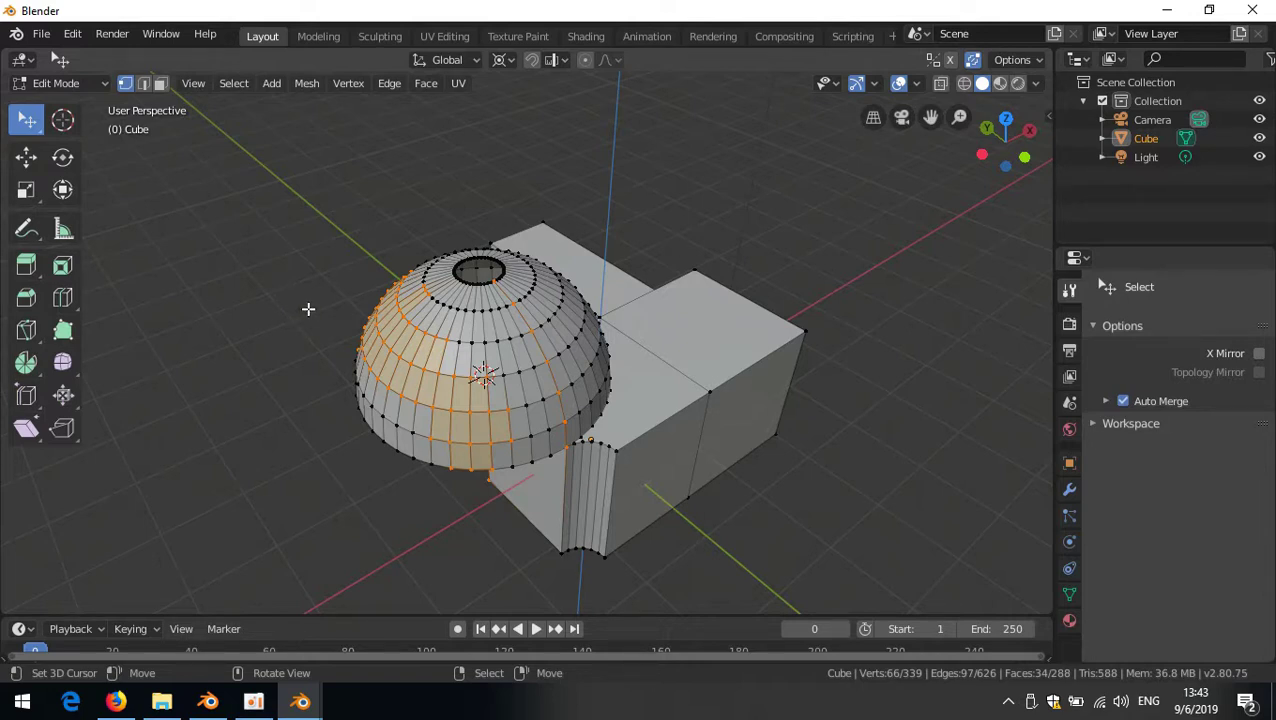
key("ctrl")
mouse_move(305, 291)
right_mouse_down("ctrl")
mouse_move(376, 322)
mouse_move(402, 375)
mouse_move(356, 459)
mouse_move(318, 460)
right_mouse_up("ctrl")
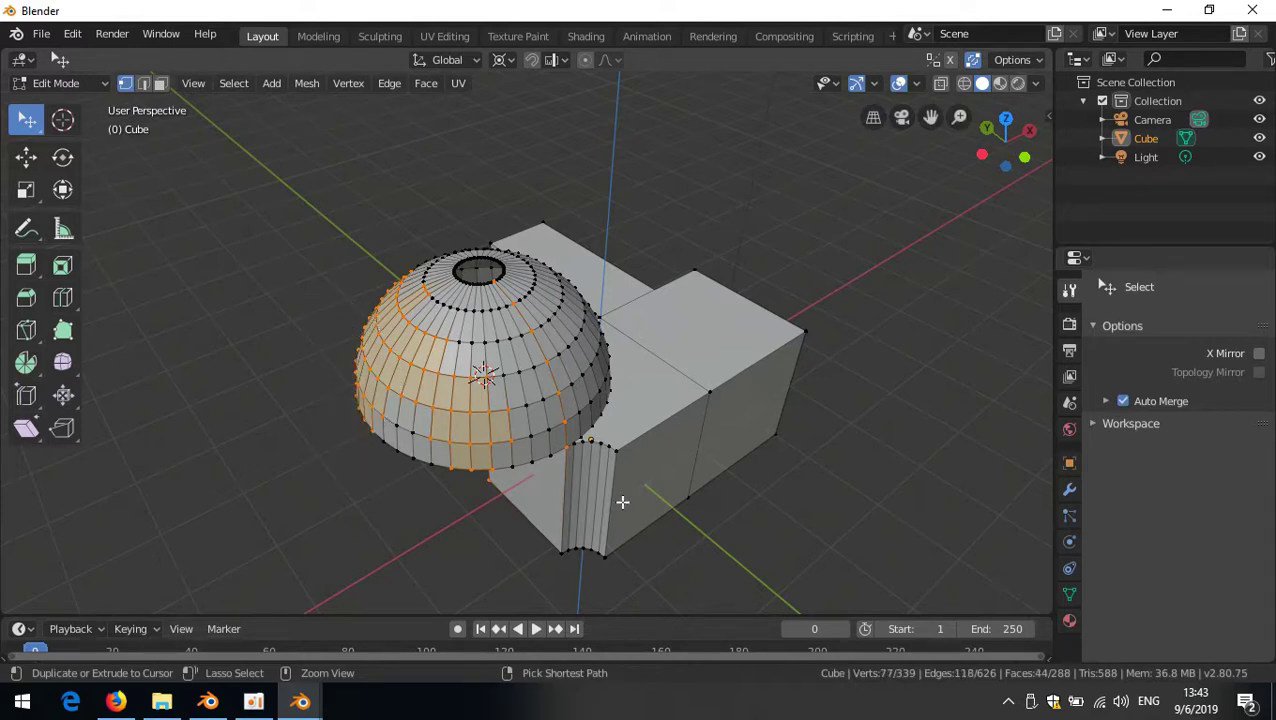
mouse_move(413, 512)
right_mouse_down("ctrl")
mouse_move(358, 411)
mouse_move(502, 322)
mouse_move(508, 332)
right_mouse_up("ctrl")
right_click_drag(576, 255, 560, 375, "ctrl")
- Lasso stray upper-left and middle-band vertices out, then B box-select the dome's left side
mouse_move(594, 250)
right_mouse_down("ctrl+shift")
mouse_move(502, 355)
mouse_move(568, 400)
right_mouse_up("ctrl+shift")
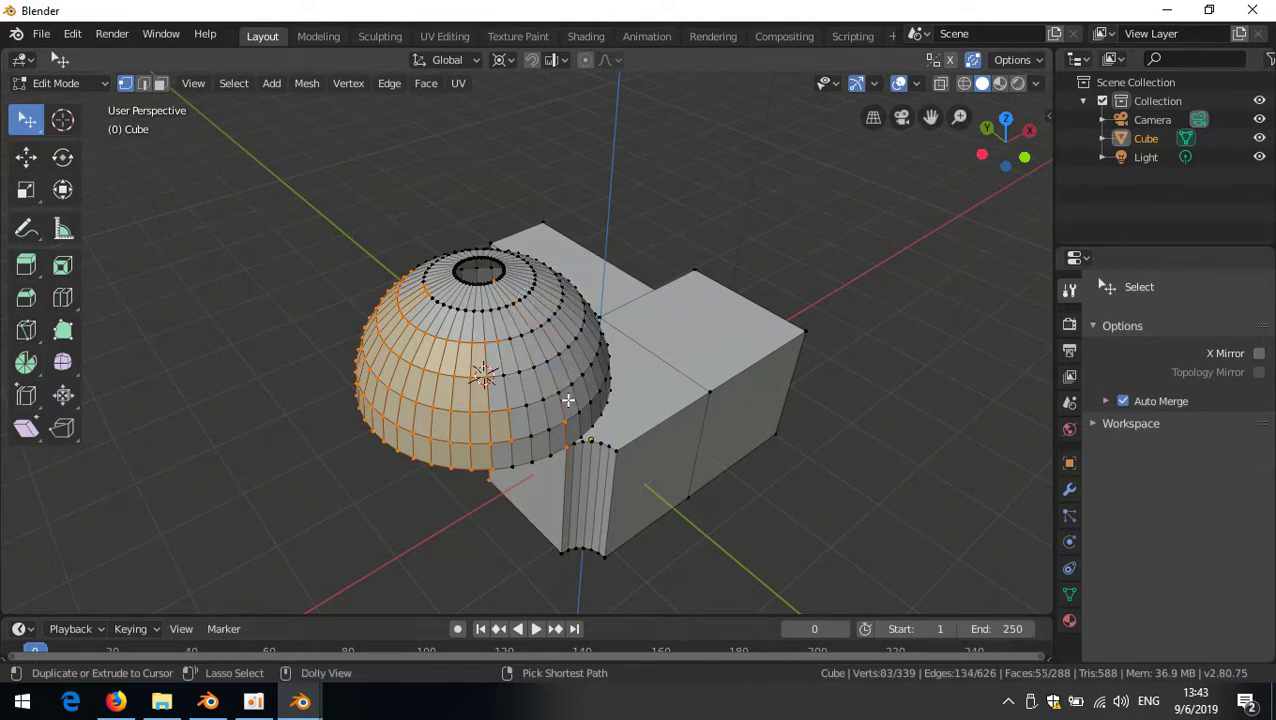
mouse_move(344, 270)
right_mouse_down("ctrl+shift")
mouse_move(405, 296)
mouse_move(398, 371)
mouse_move(336, 410)
right_mouse_up("ctrl+shift")
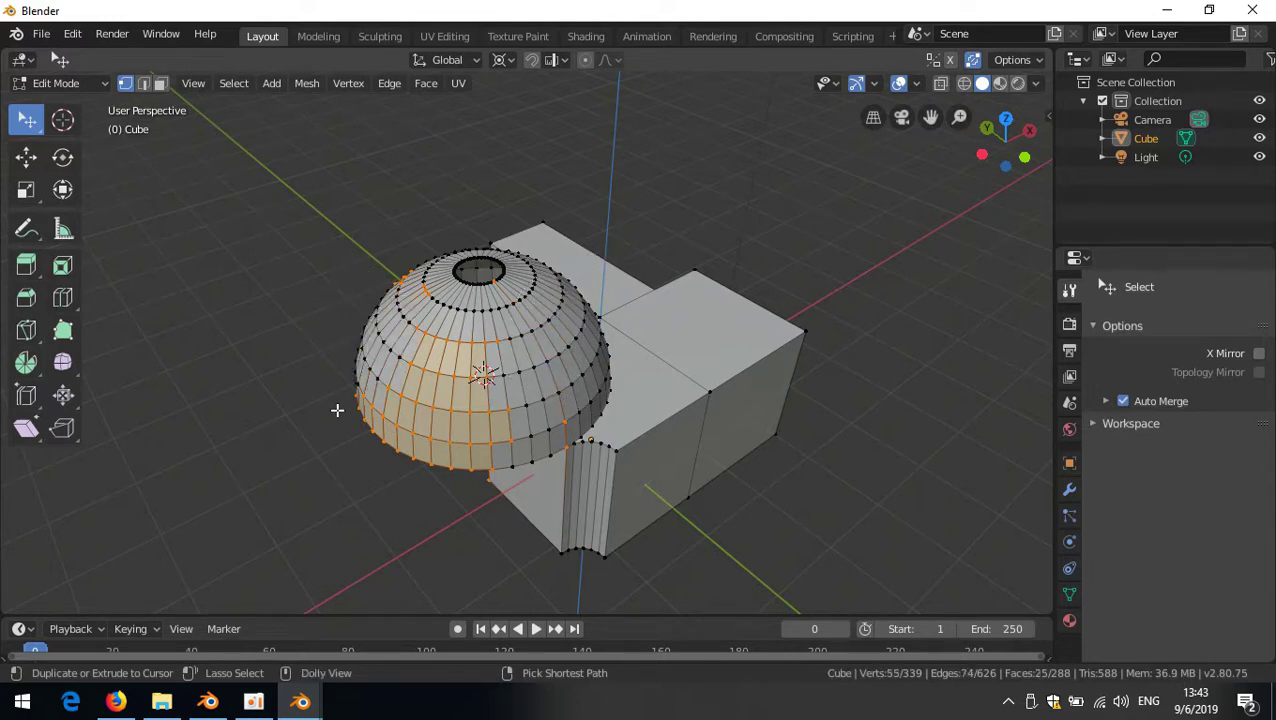
mouse_move(382, 354)
right_mouse_down("ctrl+shift")
mouse_move(475, 425)
mouse_move(450, 447)
right_mouse_up("ctrl+shift")
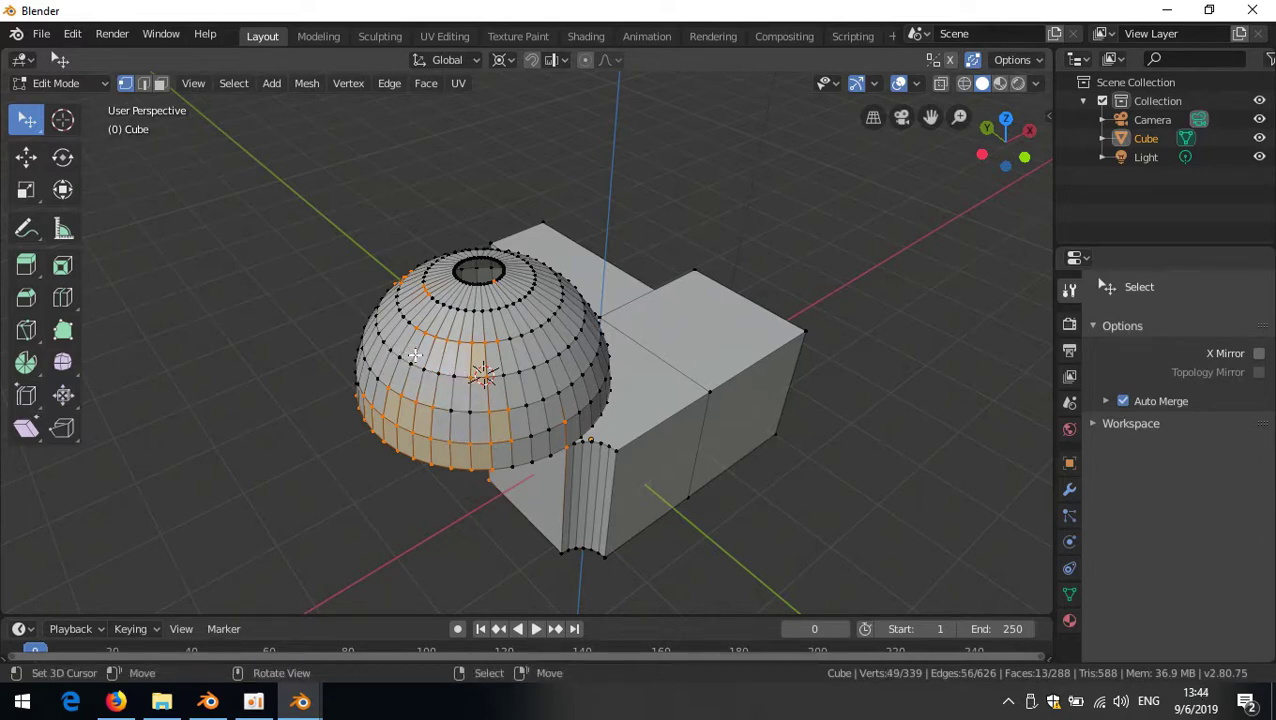
key("b")
left_click_drag(331, 231, 440, 407)
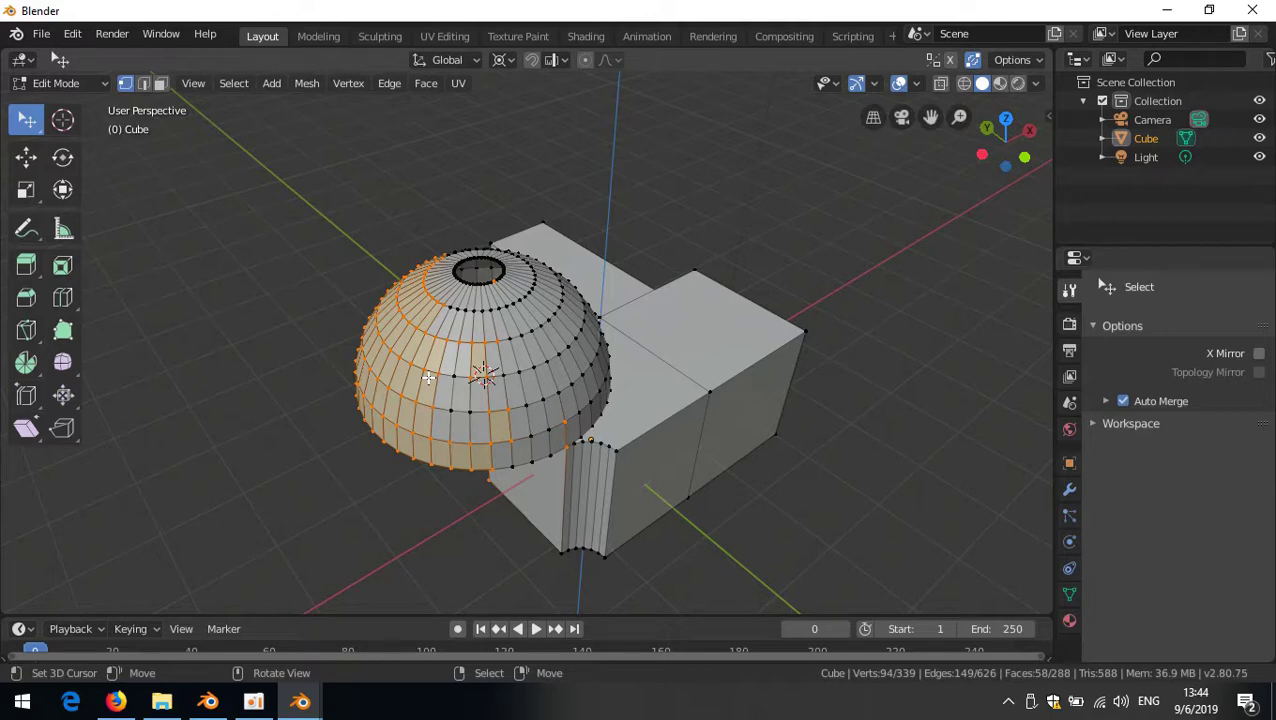
scroll(488, 396, "down", 3)
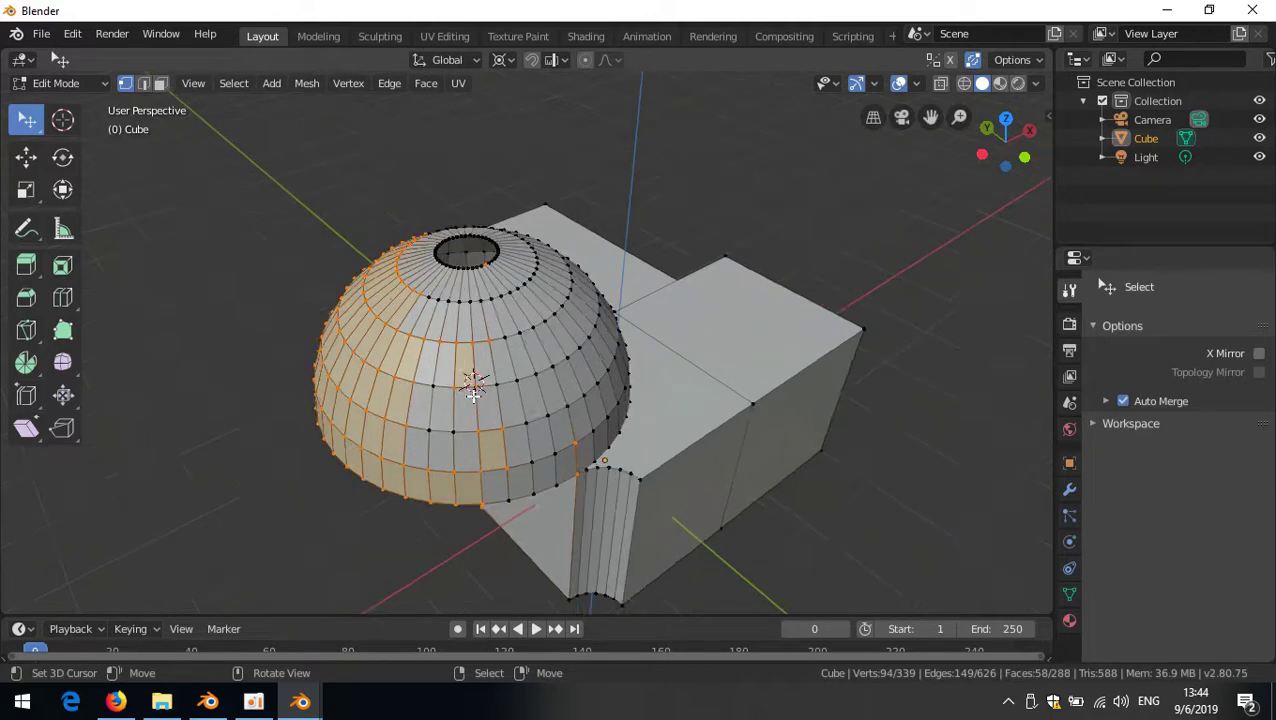
middle_click_drag(497, 403, 447, 387)
scroll(447, 389, "up", 4)
scroll(449, 391, "down", 4)
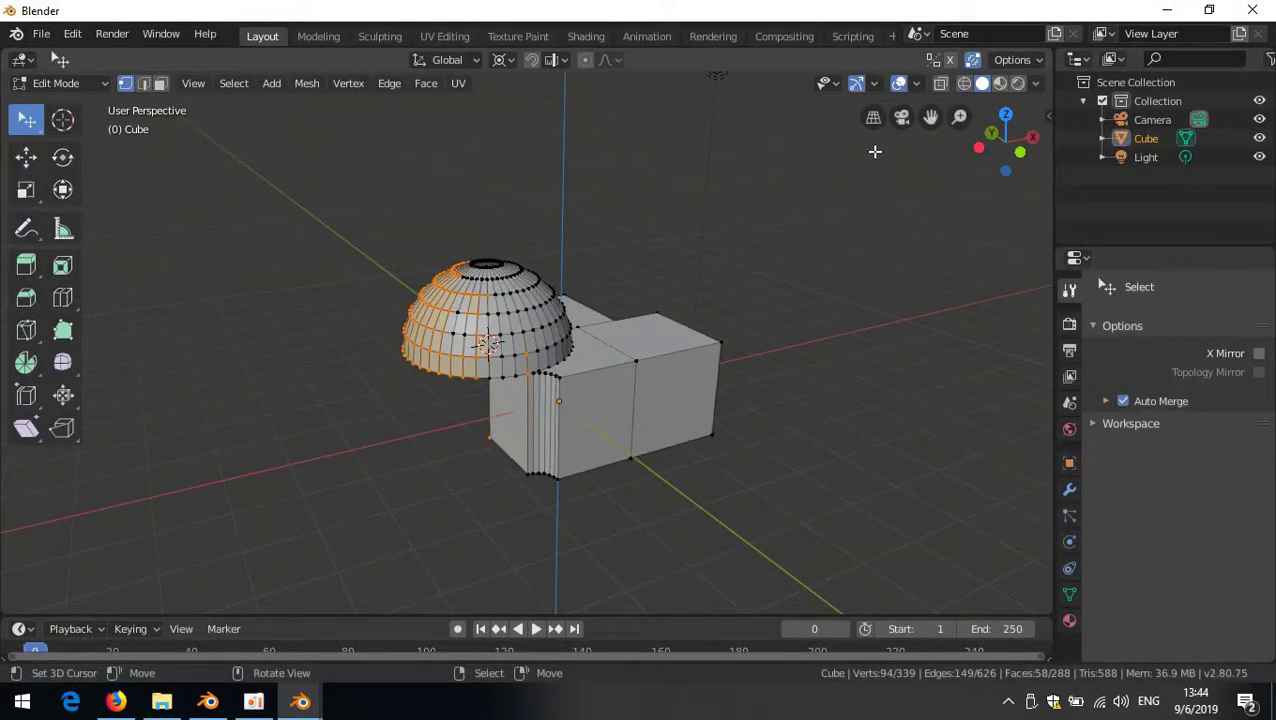
left_click(873, 117)
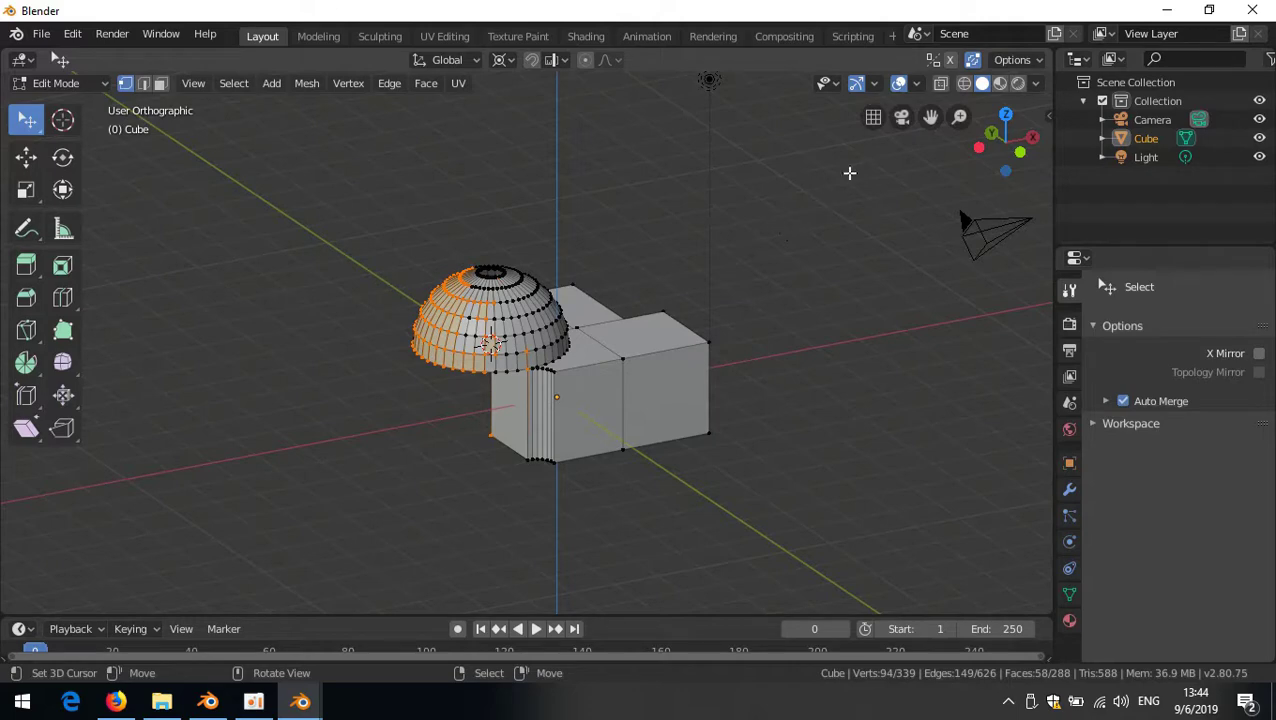
left_click(902, 120)
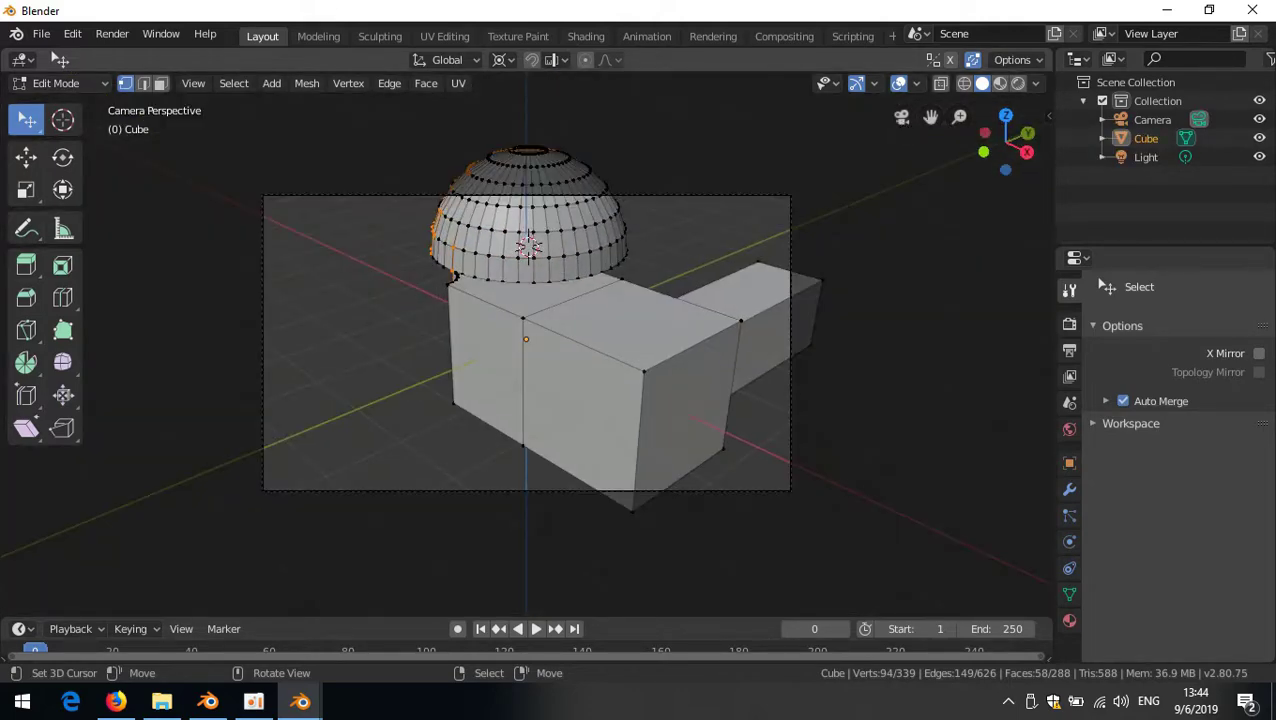
key("KP_0")
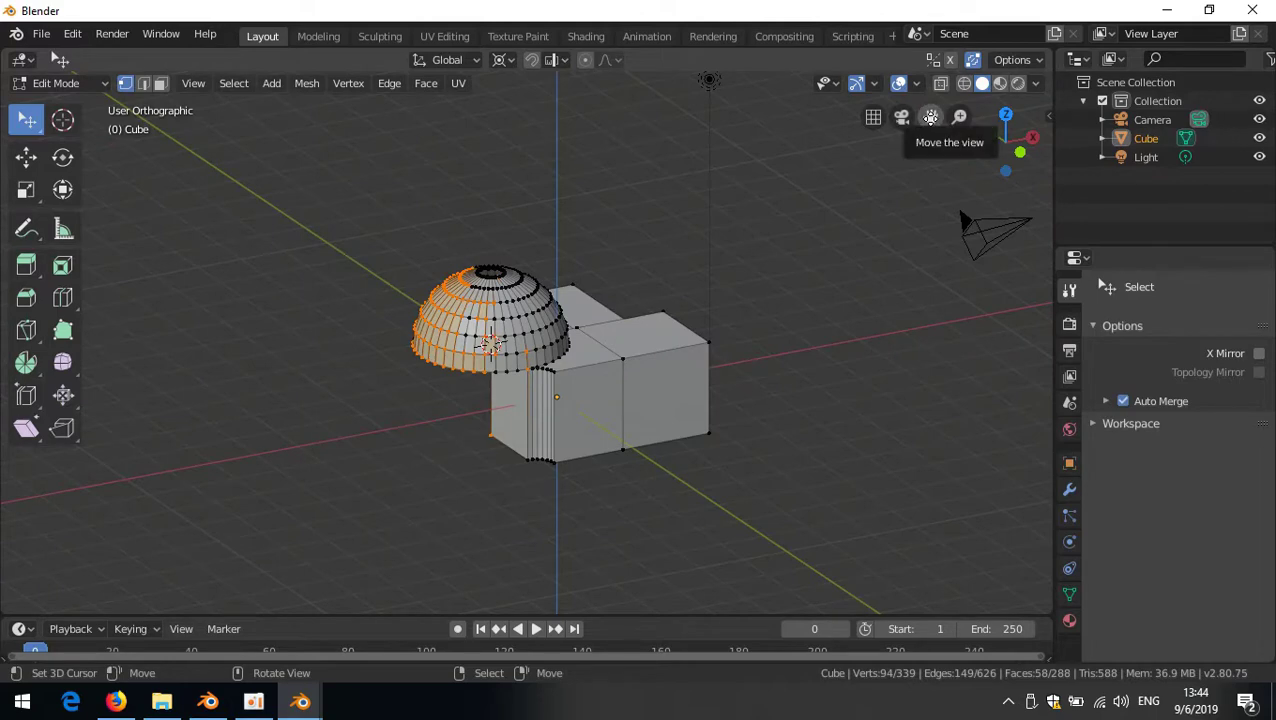
left_click_drag(930, 117, 902, 124)
left_click_drag(1005, 148, 960, 196)
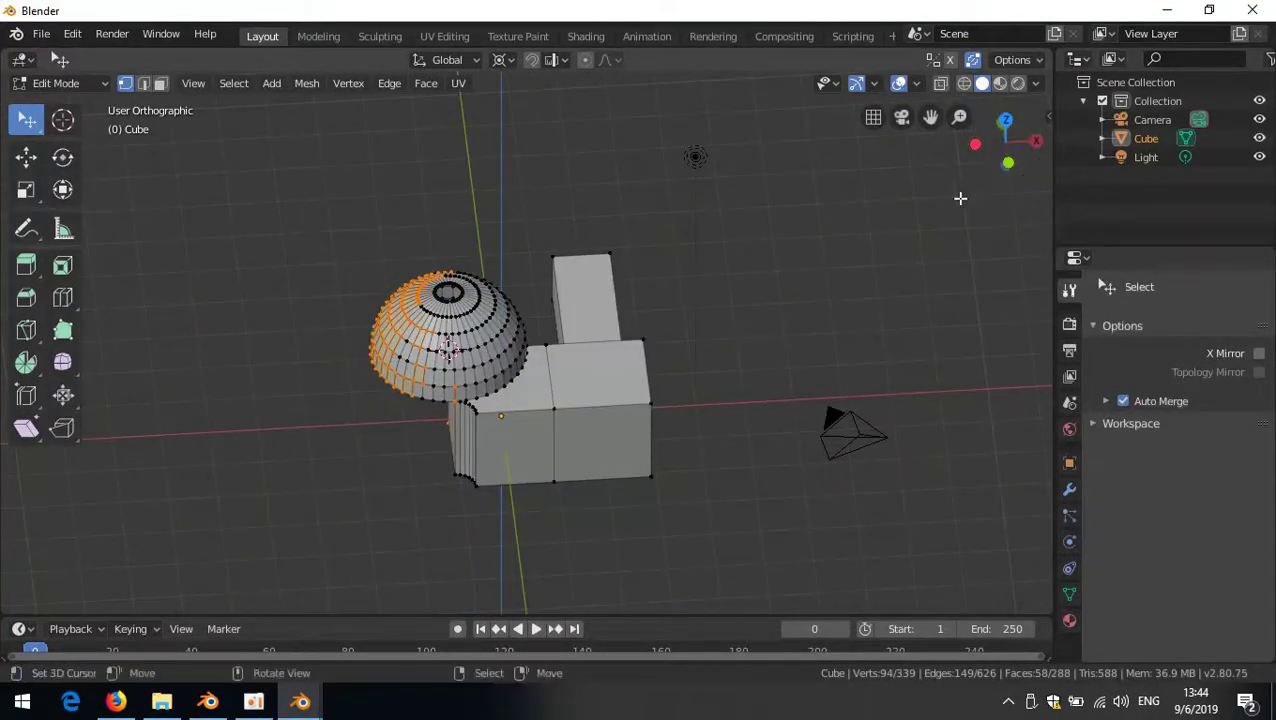
left_click_drag(1006, 150, 931, 202)
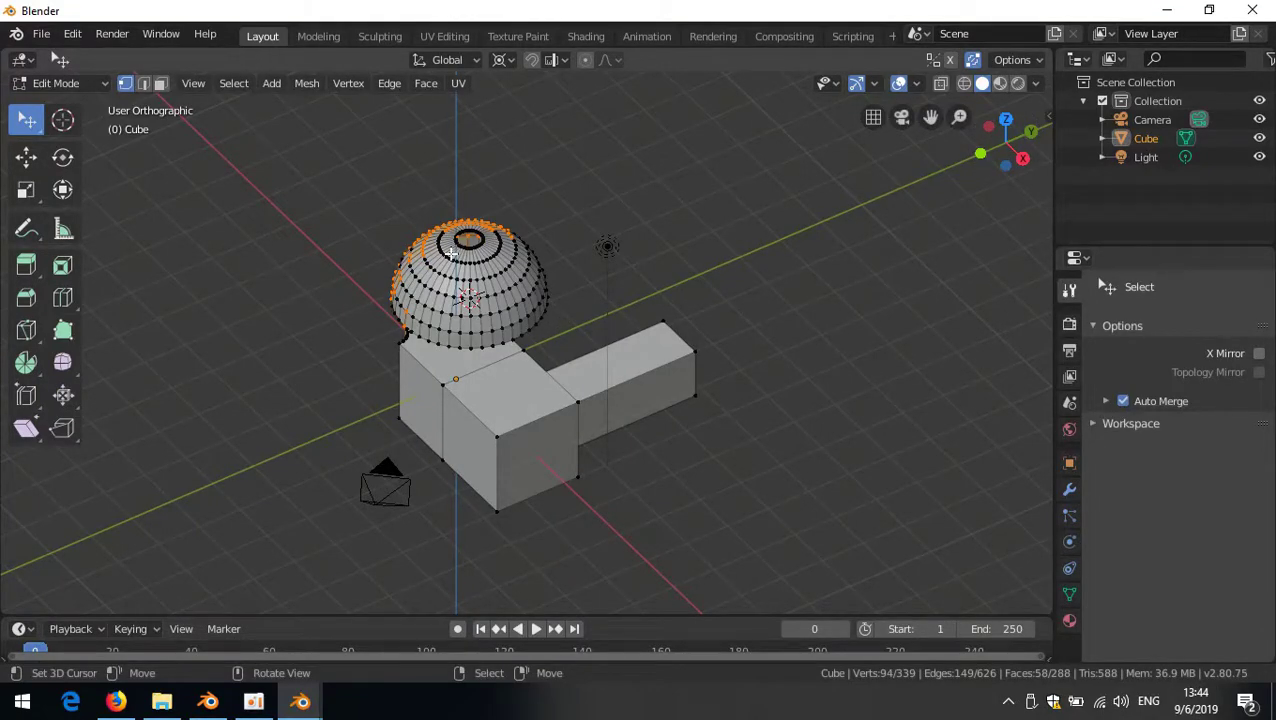
middle_click_drag(425, 333, 513, 352)
scroll(518, 338, "up", 4)
scroll(521, 338, "down", 4)
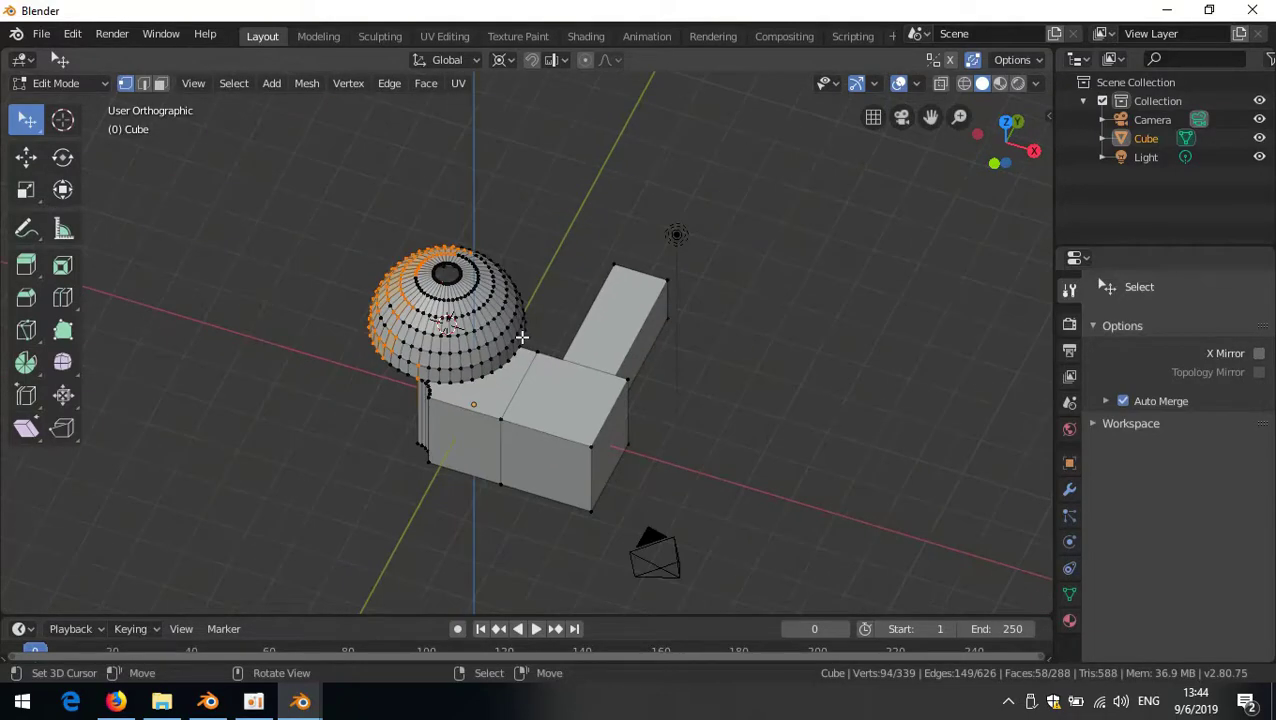
middle_click_drag(515, 330, 678, 319, "shift")
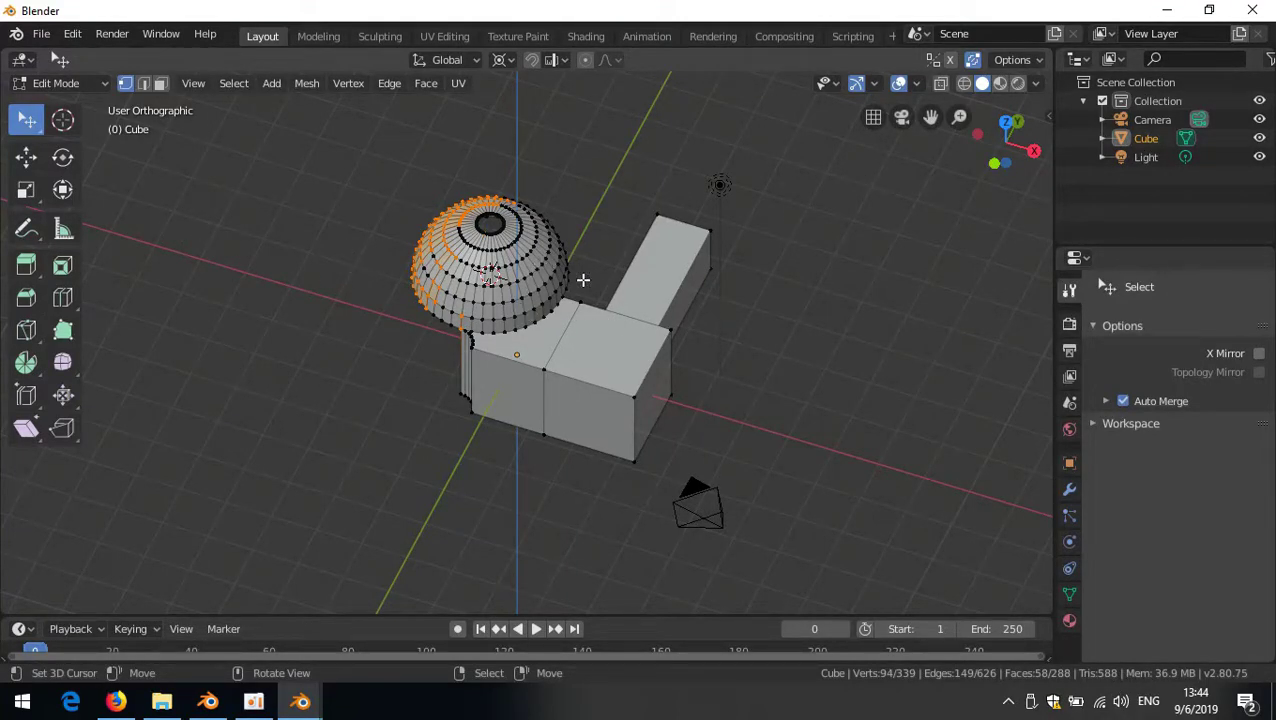
scroll(548, 283, "up", 3)
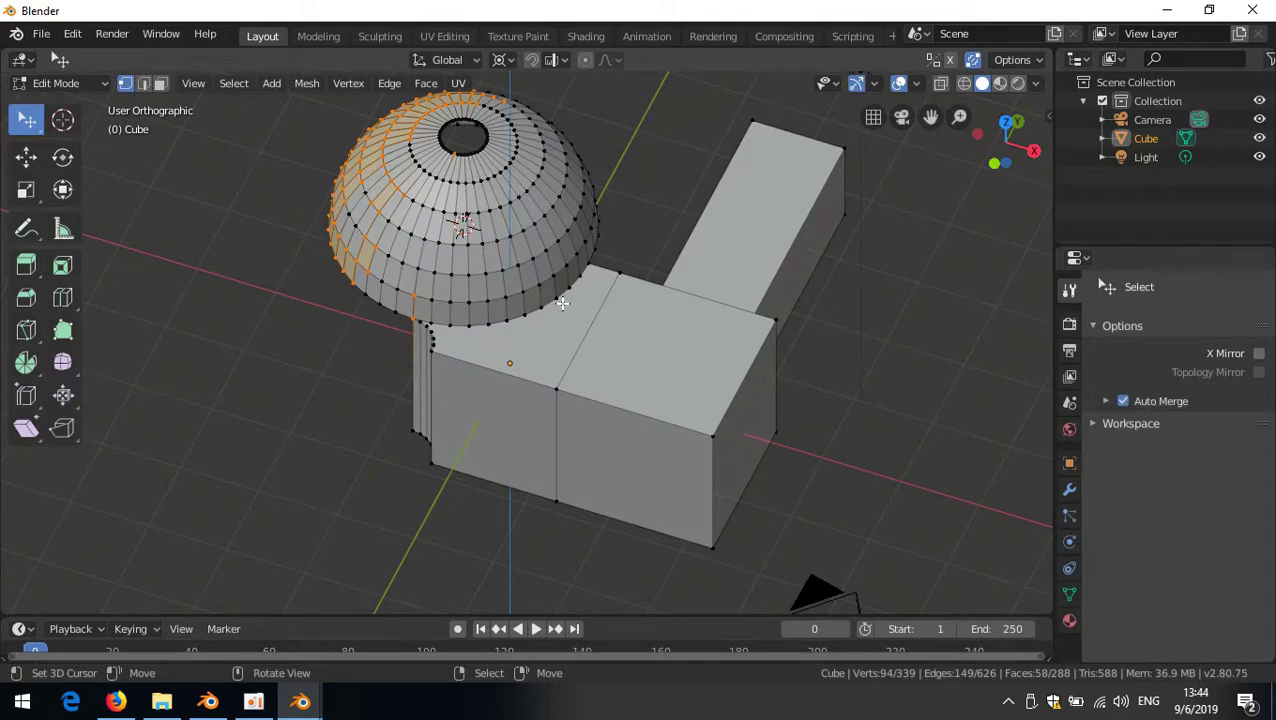
- Try ring, loop, strip and single-vertex selections on the dome
left_click(511, 265, "alt+shift")
left_click(513, 271, "alt")
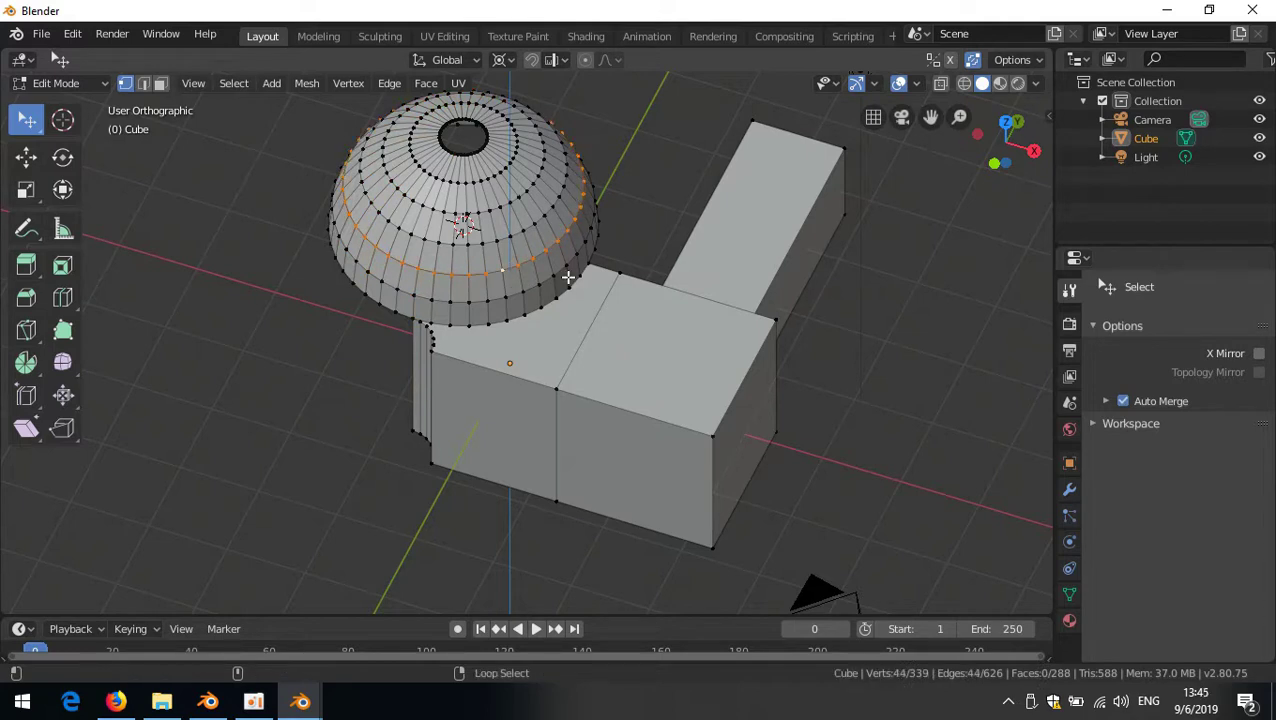
left_click(503, 238, "ctrl+alt")
scroll(526, 263, "down", 6)
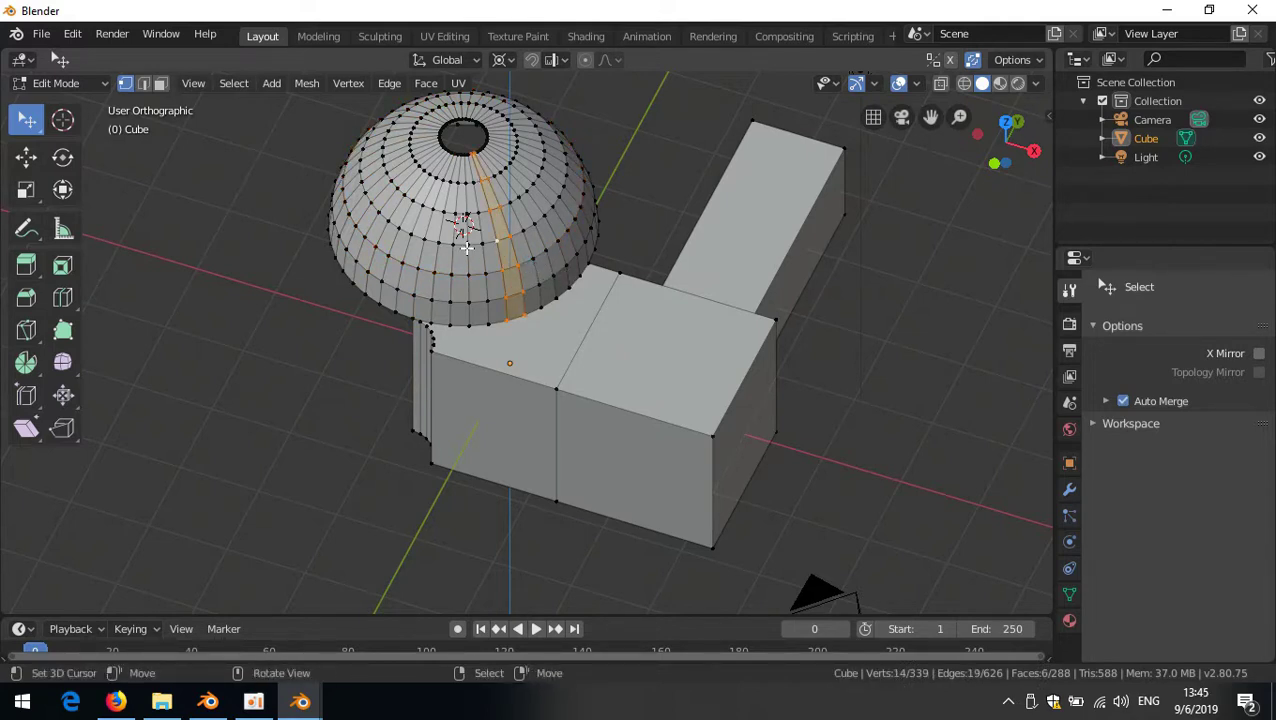
scroll(520, 279, "up", 2)
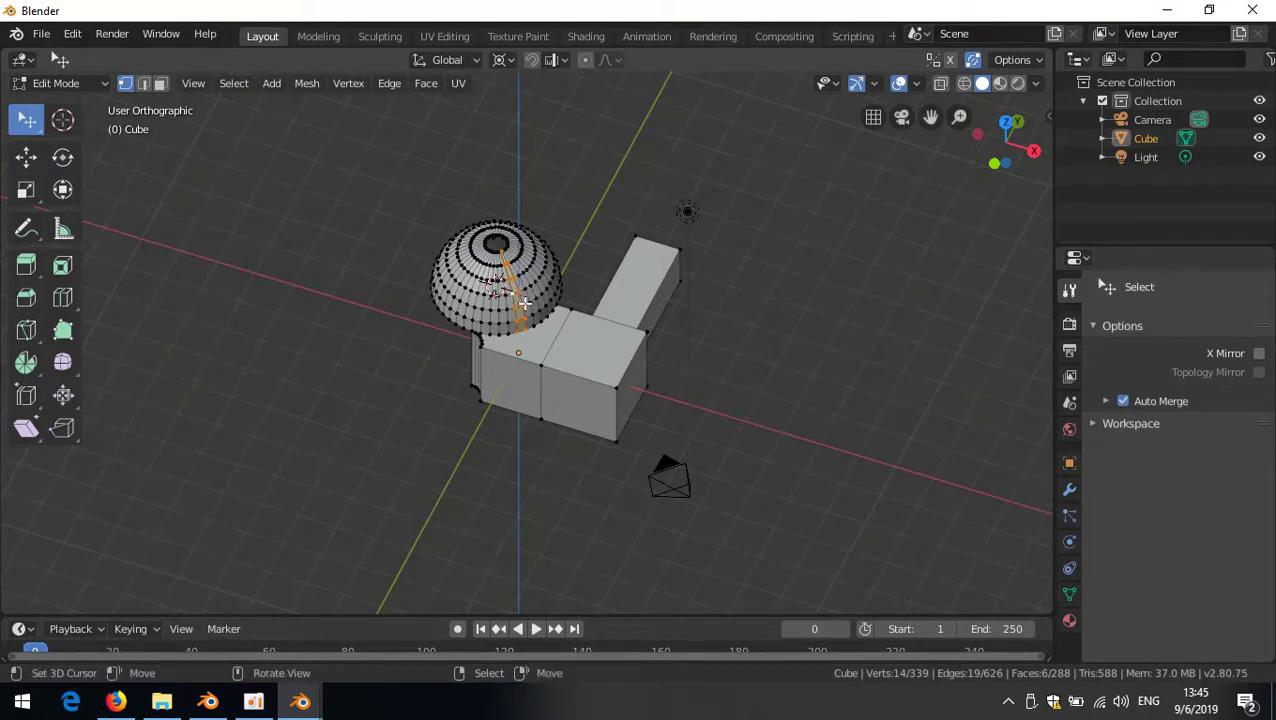
left_click(533, 288)
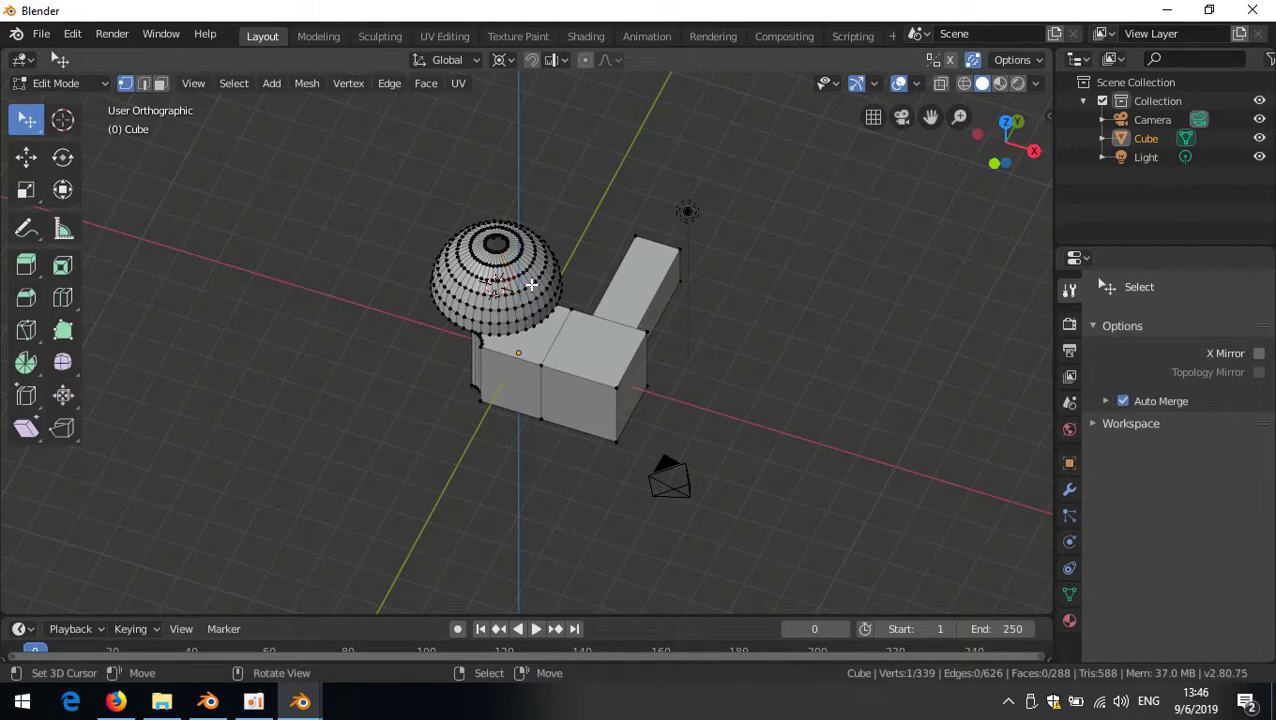
middle_click_drag(533, 288, 503, 335)
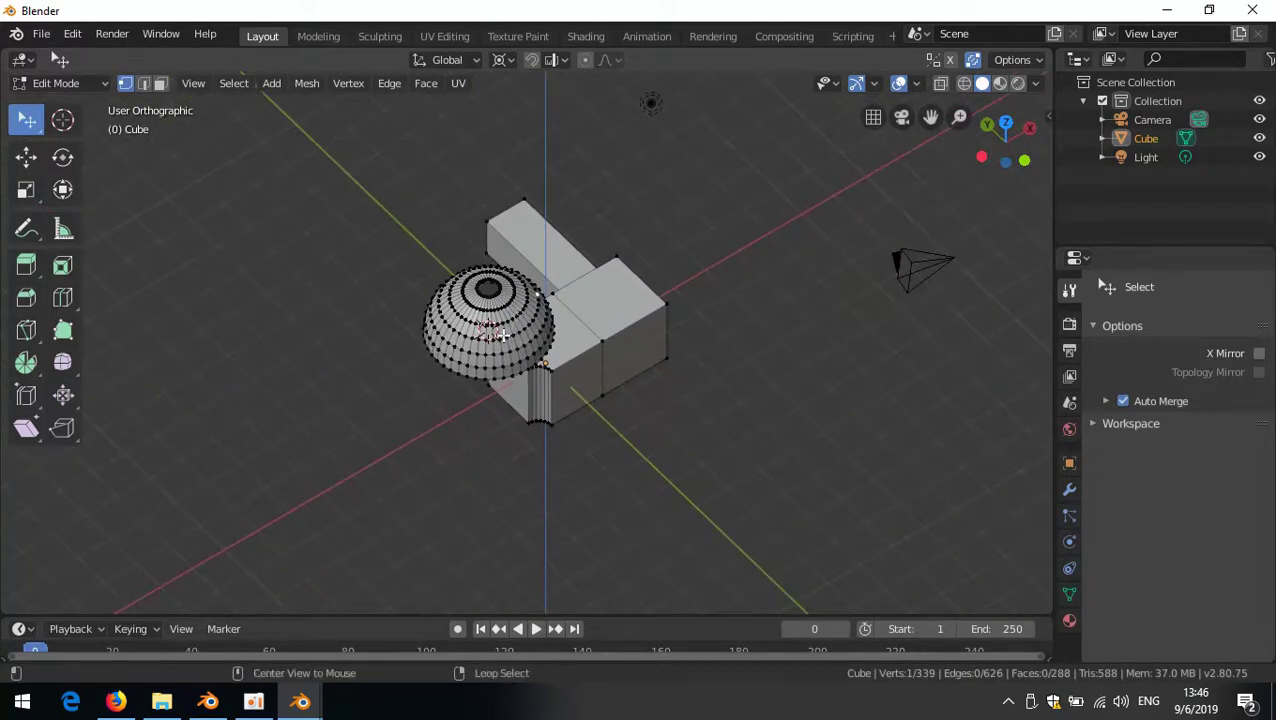
scroll(548, 399, "up", 4)
- Select the dome's bottom edge ring and add four face bands working upward
left_click(548, 399, "alt")
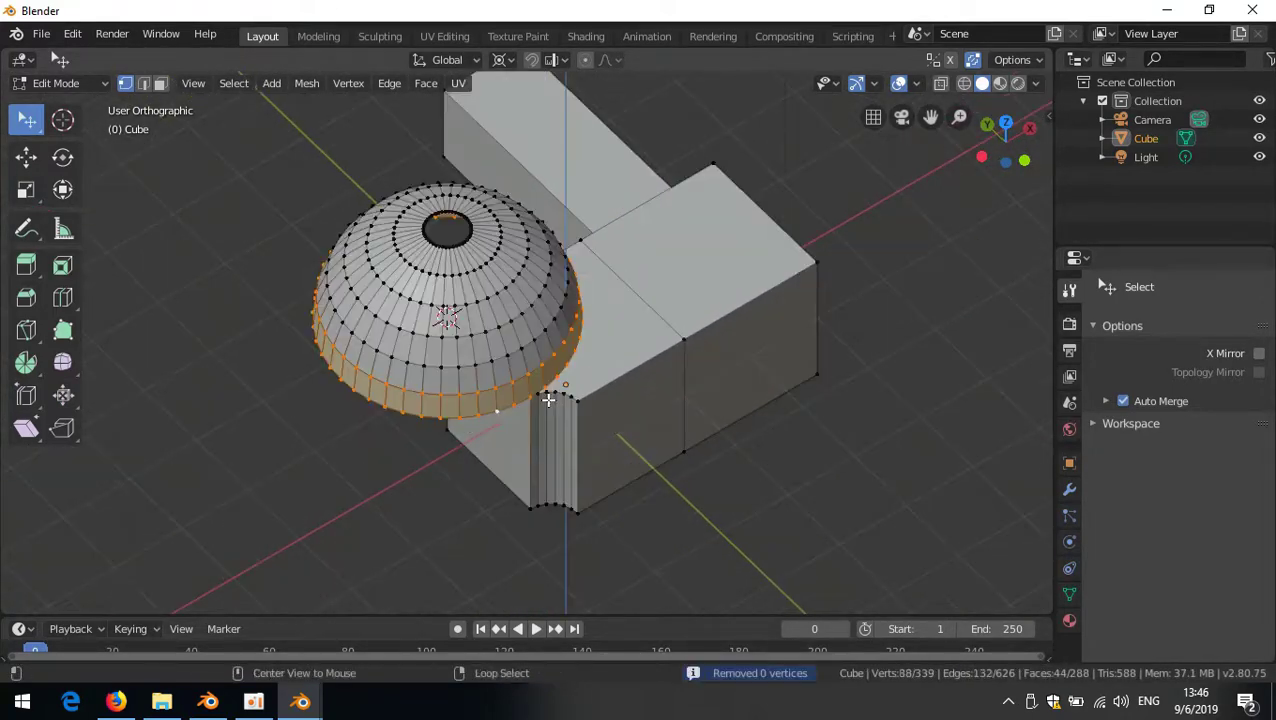
left_click(494, 379, "alt+shift")
left_click(490, 349, "ctrl+alt+shift")
left_click(483, 306, "ctrl+alt+shift")
left_click(476, 292, "ctrl+alt+shift")
scroll(500, 340, "up", 5)
scroll(580, 410, "down", 6)
middle_click_drag(590, 424, 481, 262)
- Select the whole dome by growing from its top loop, then separate it with P > Selection
key("ctrl+KP_Add")
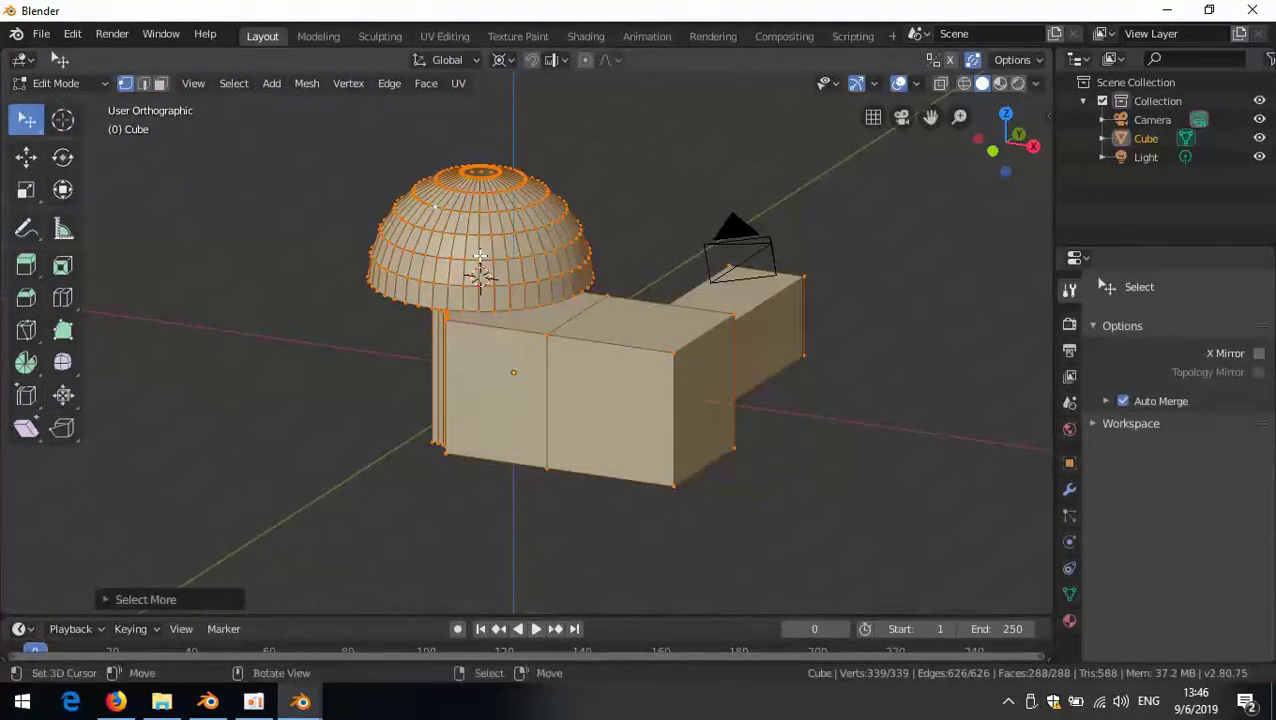
middle_click_drag(503, 245, 523, 296, "shift")
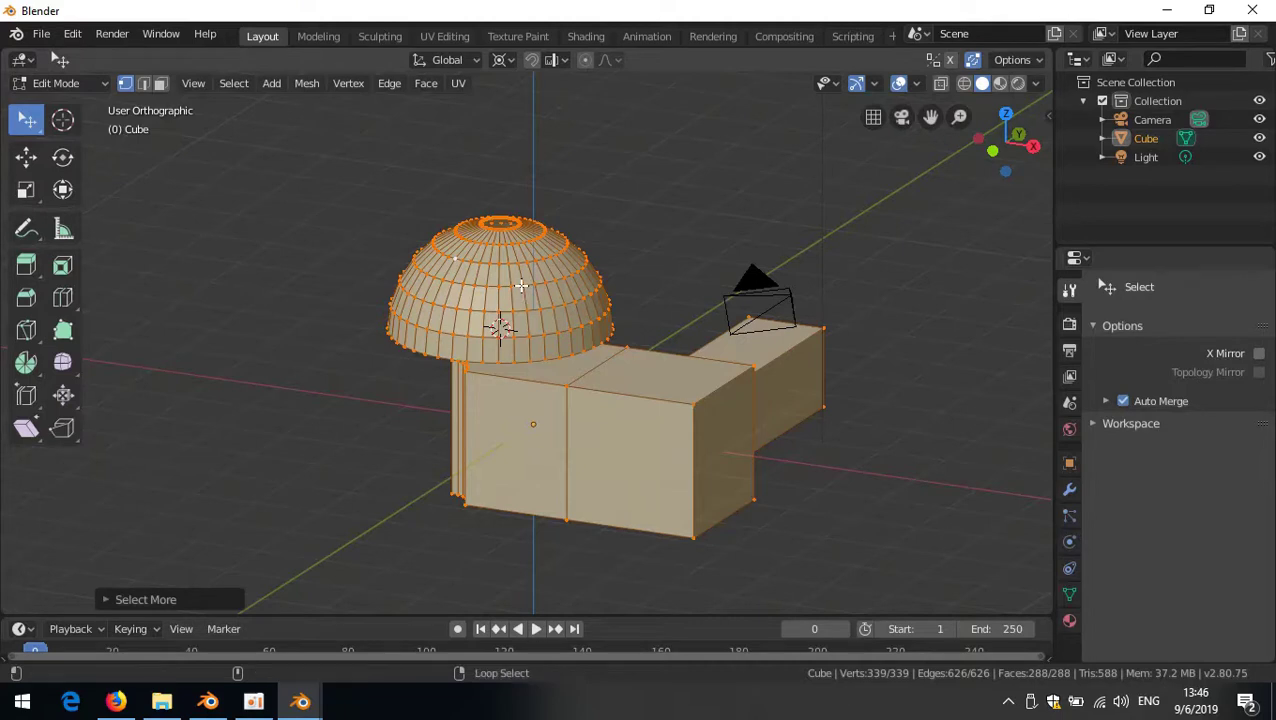
left_click(521, 286, "alt+shift")
scroll(521, 290, "down", 7, "alt")
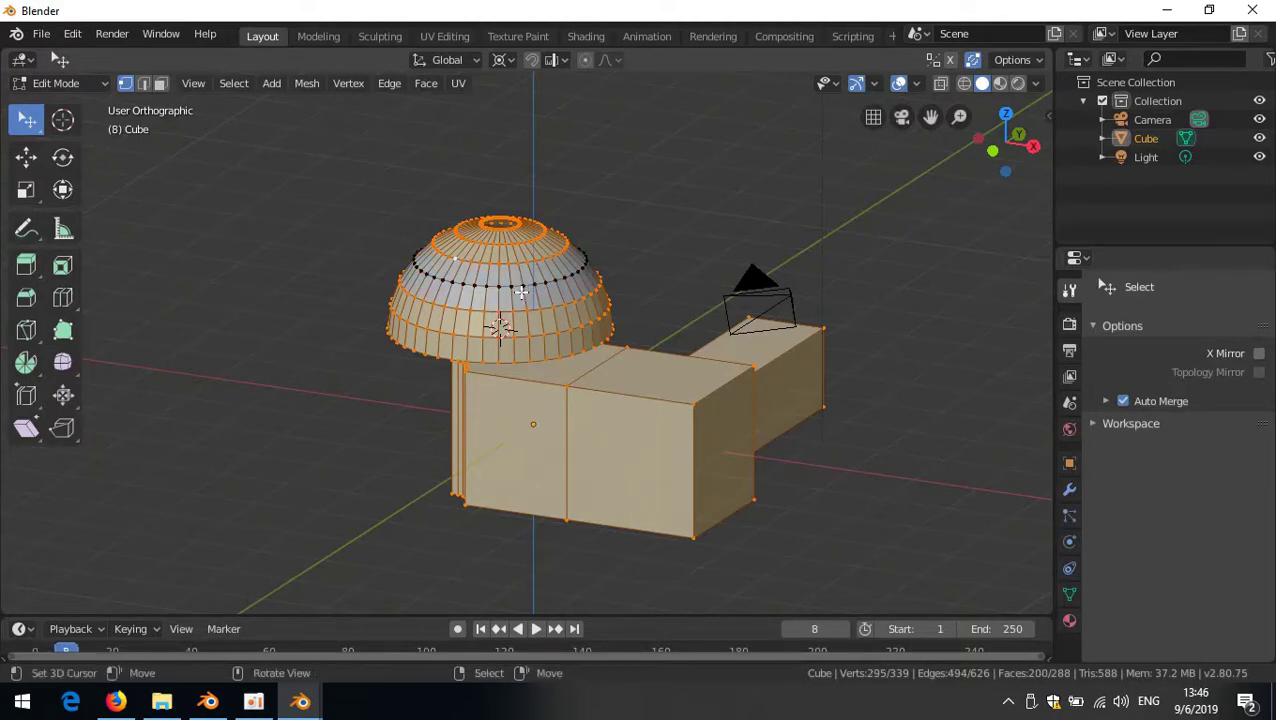
scroll(525, 287, "down", 4, "alt")
left_click(518, 283, "alt")
key("ctrl+KP_Add")
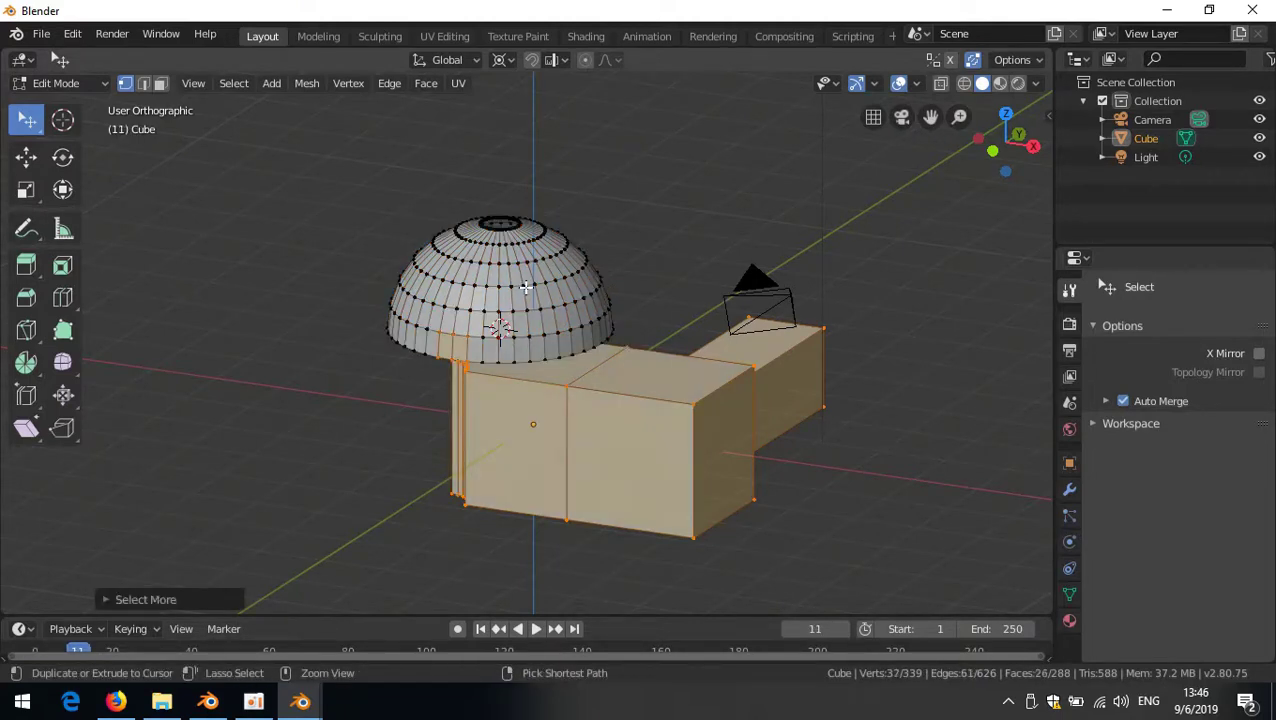
left_click(510, 240, "alt")
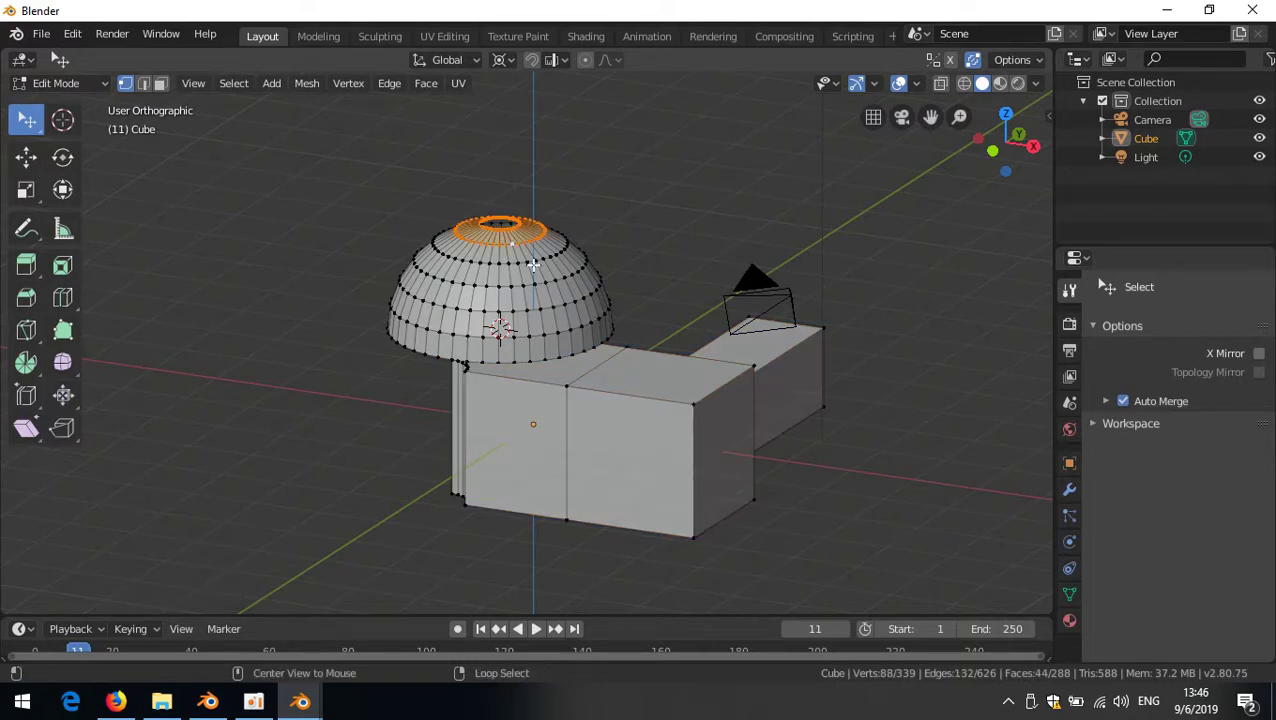
key("ctrl+KP_Add")
key("ctrl+KP_Add")
key("ctrl+KP_Add")
key("ctrl+KP_Add")
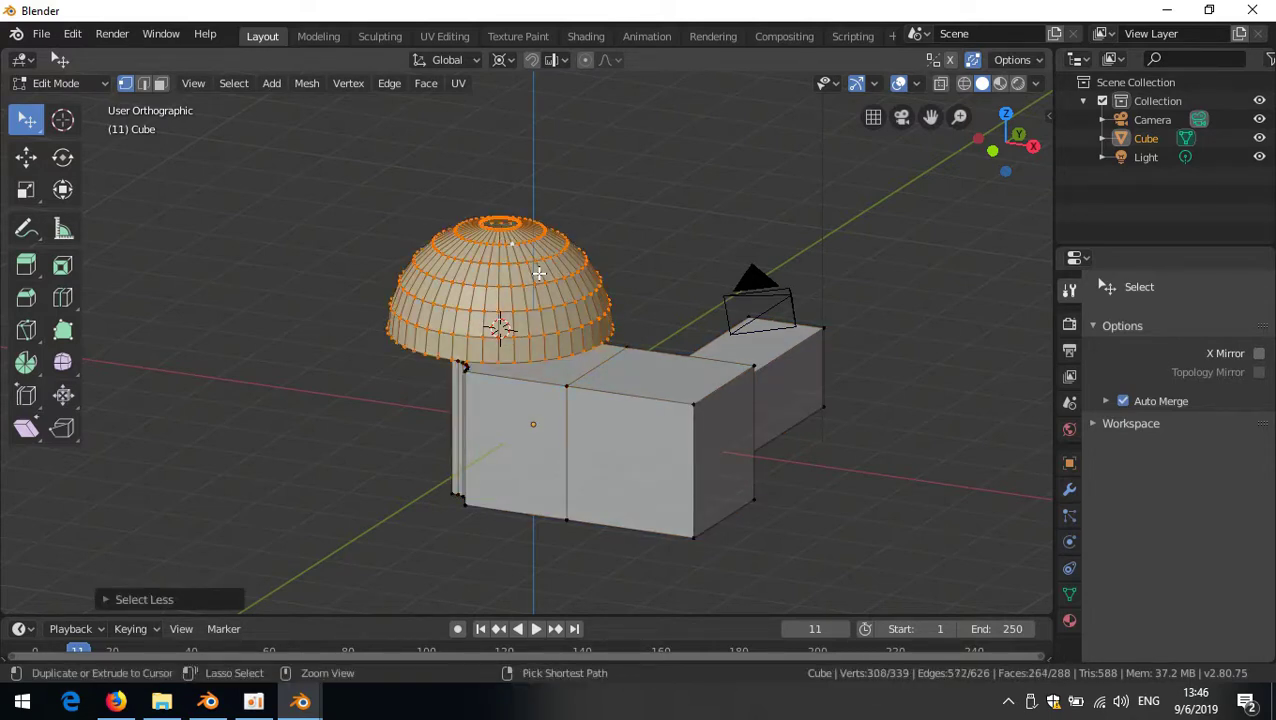
key("p")
left_click(487, 339)
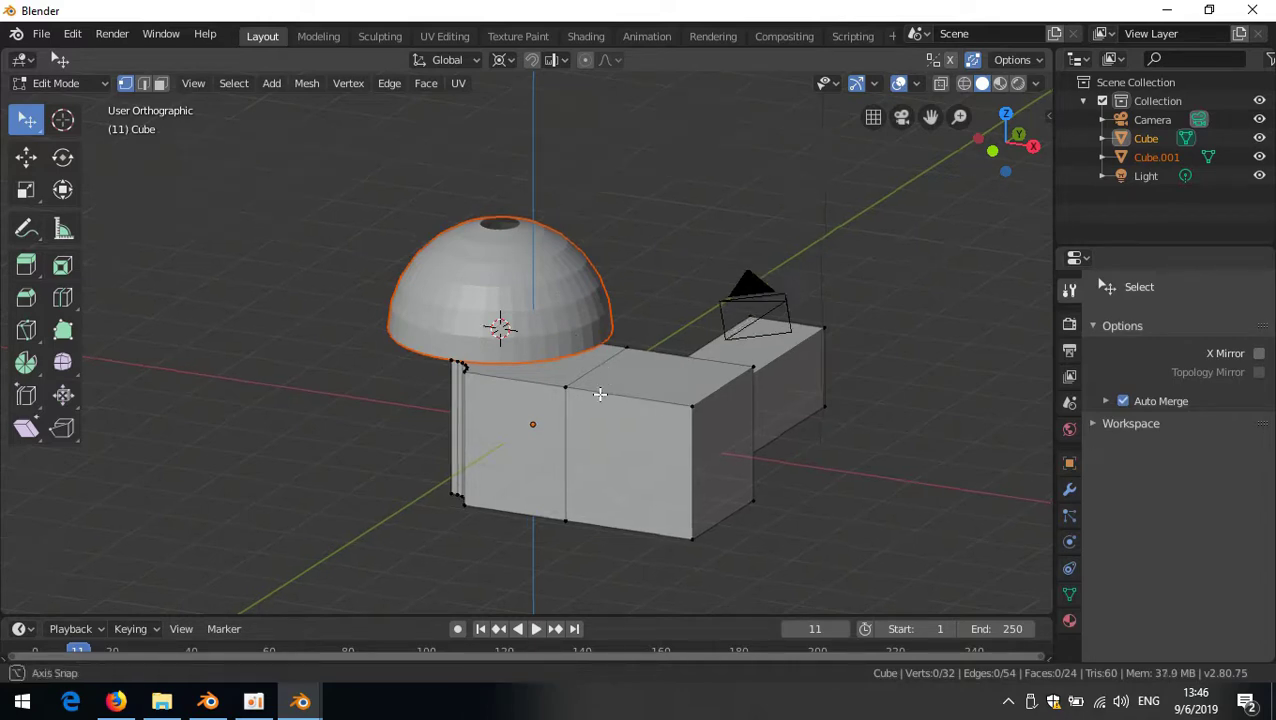
- In Object Mode, move the separated dome Cube.001 to the left of the block
middle_click_drag(606, 381, 550, 330)
key("Tab")
left_click(547, 320)
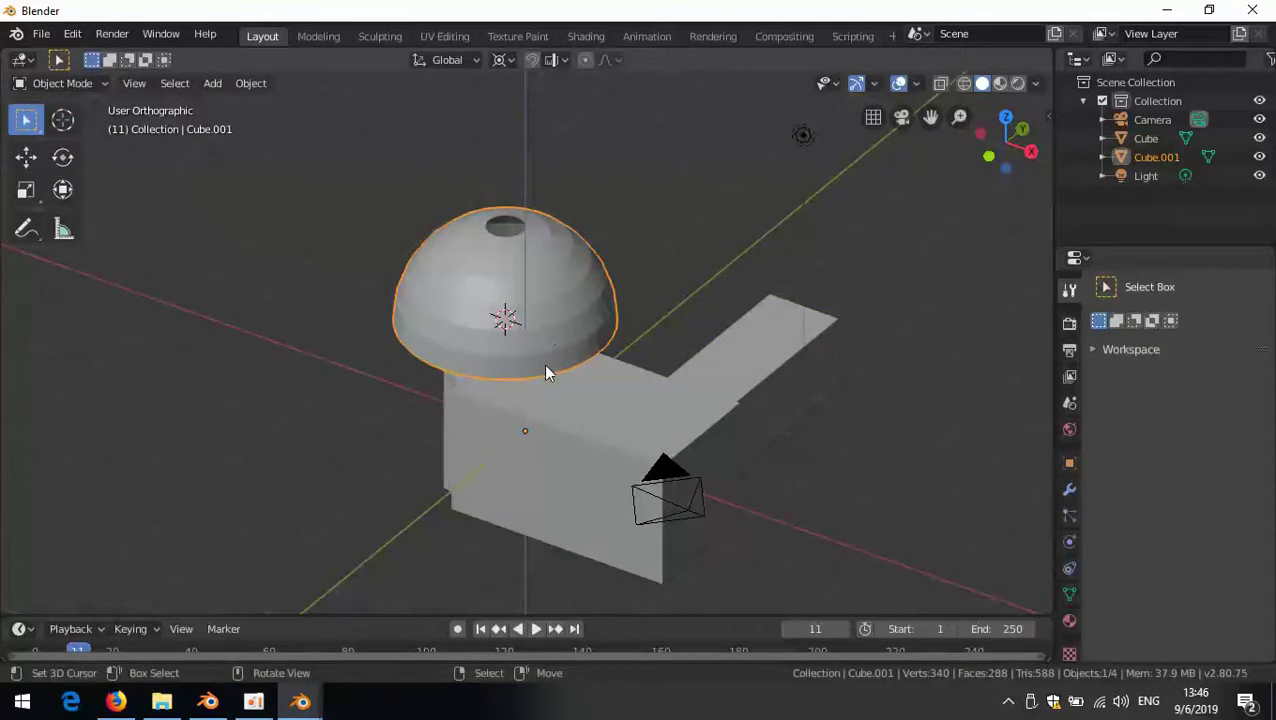
key("g")
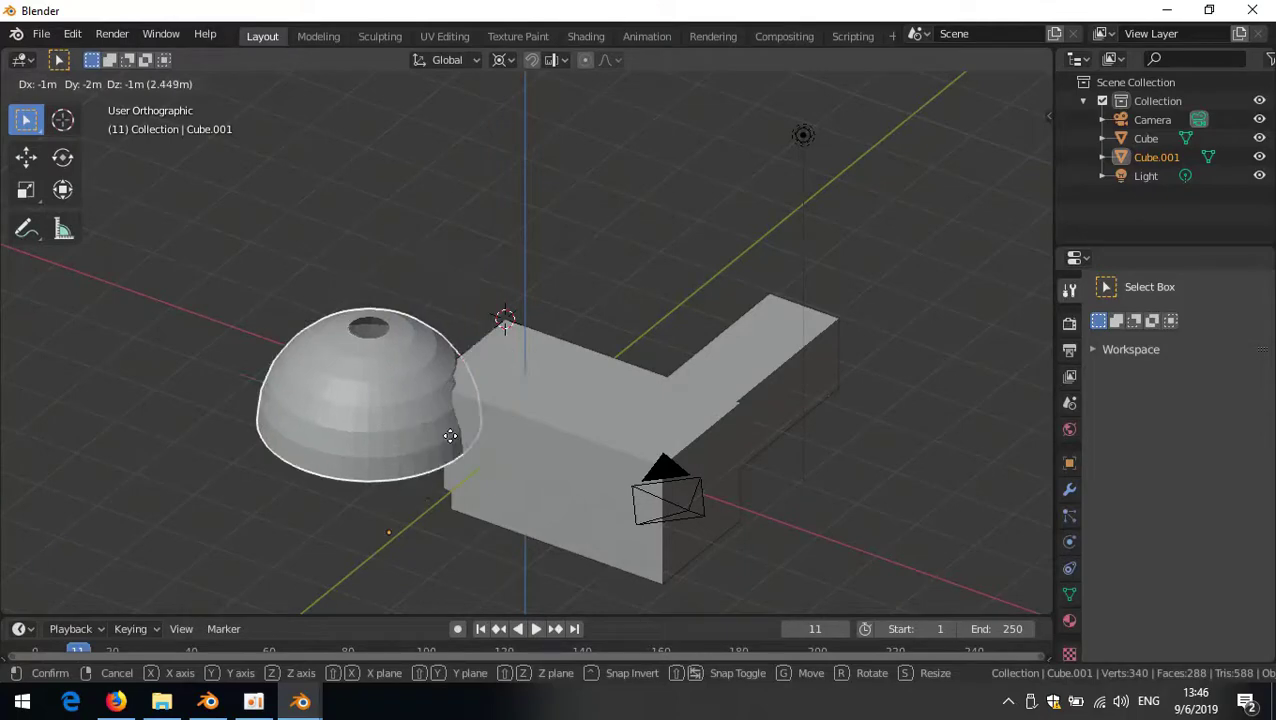
left_click(424, 431)
middle_click_drag(372, 391, 440, 452)
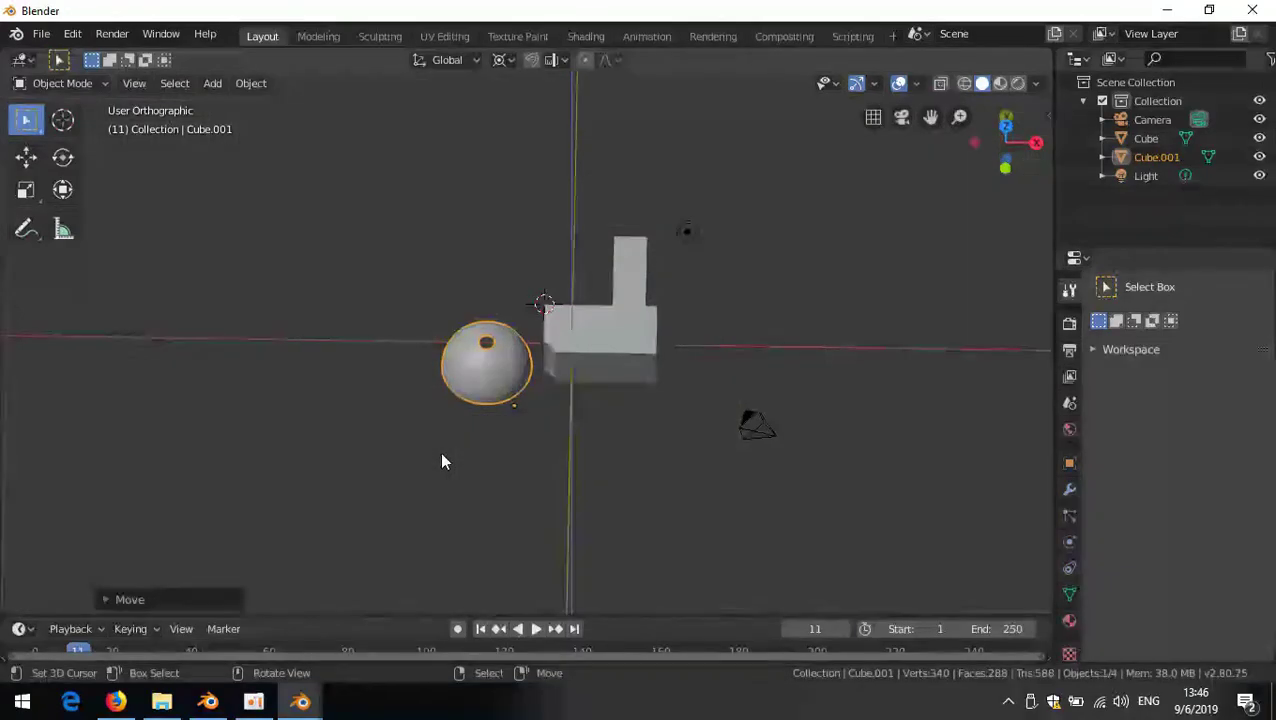
scroll(440, 452, "up", 4)
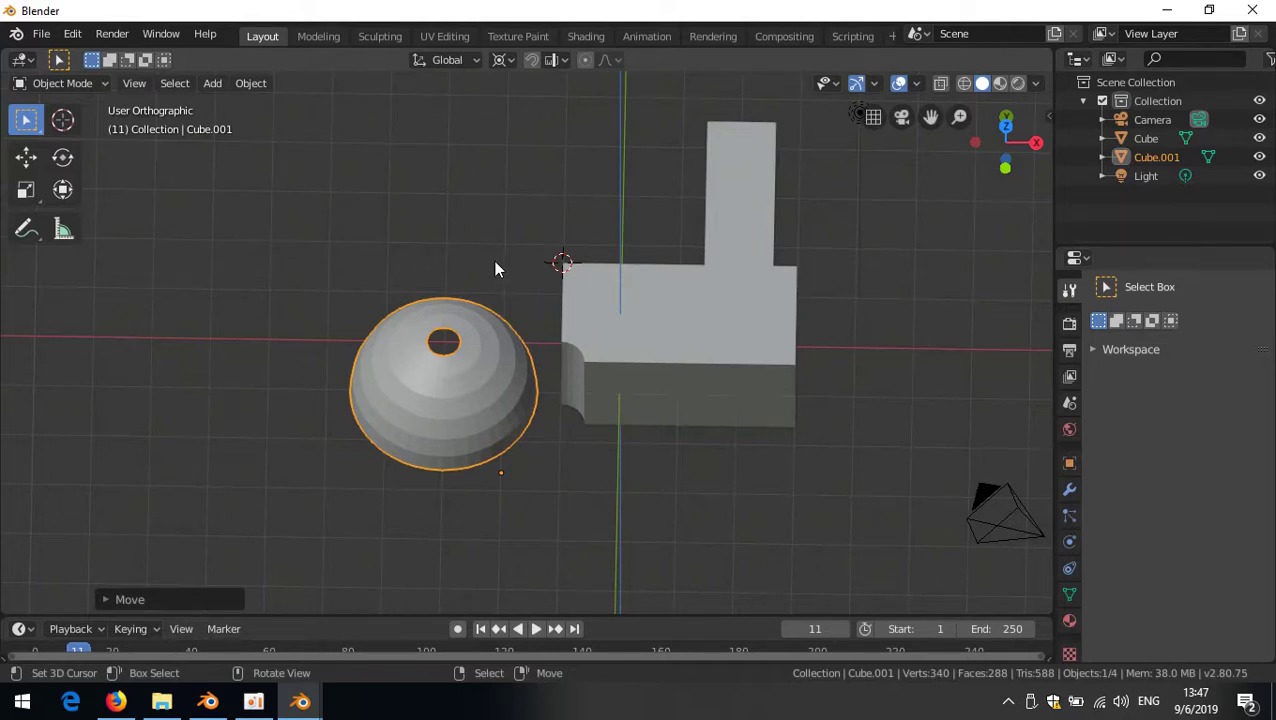
key("m")
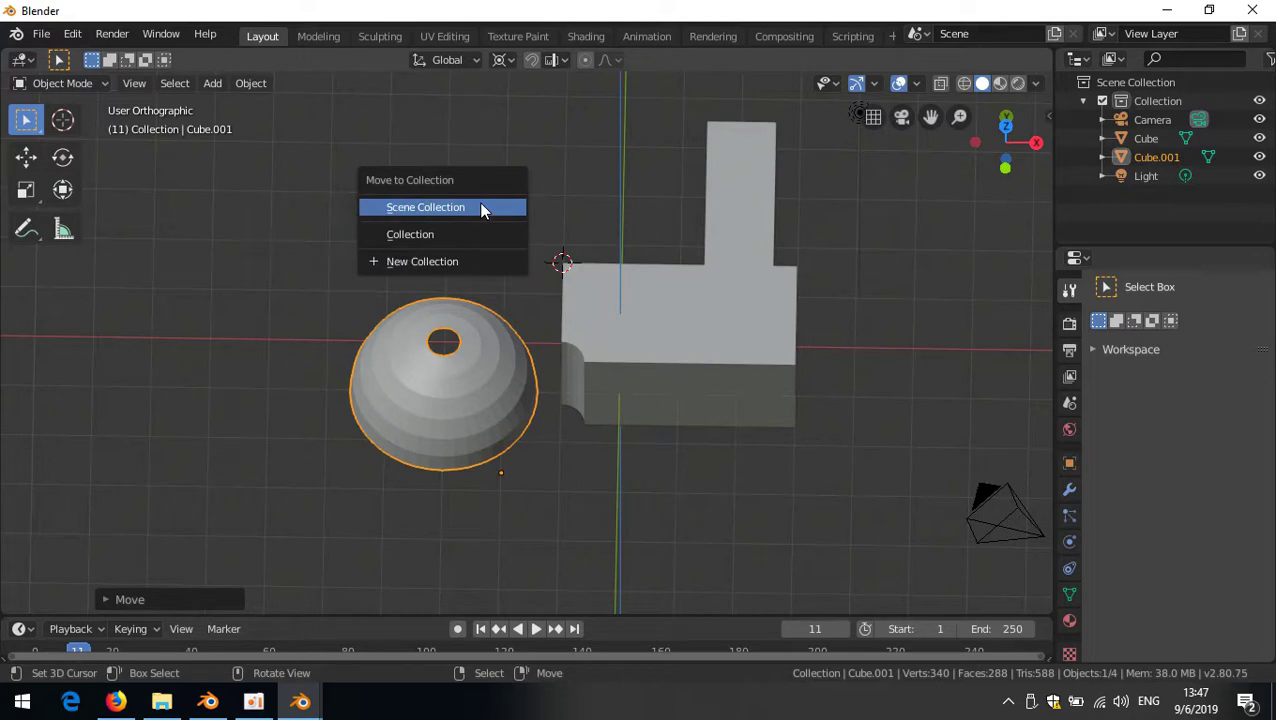
left_click(467, 264)
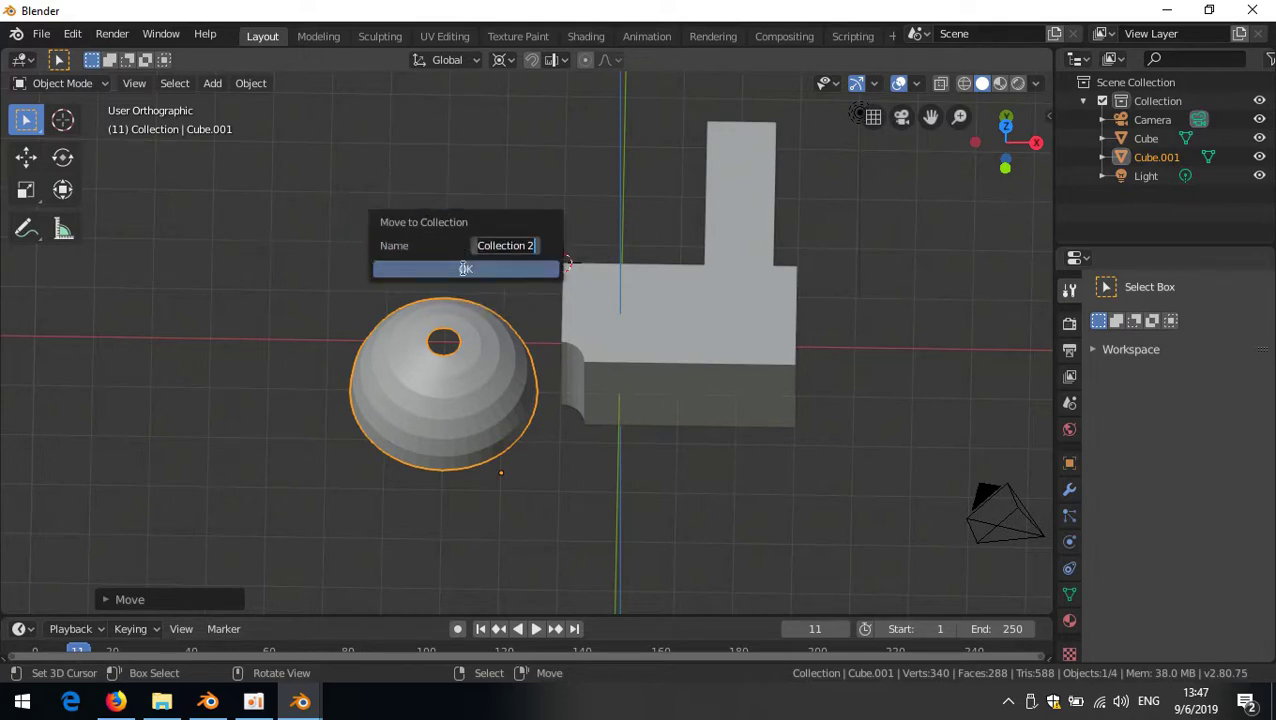
left_click(469, 270)
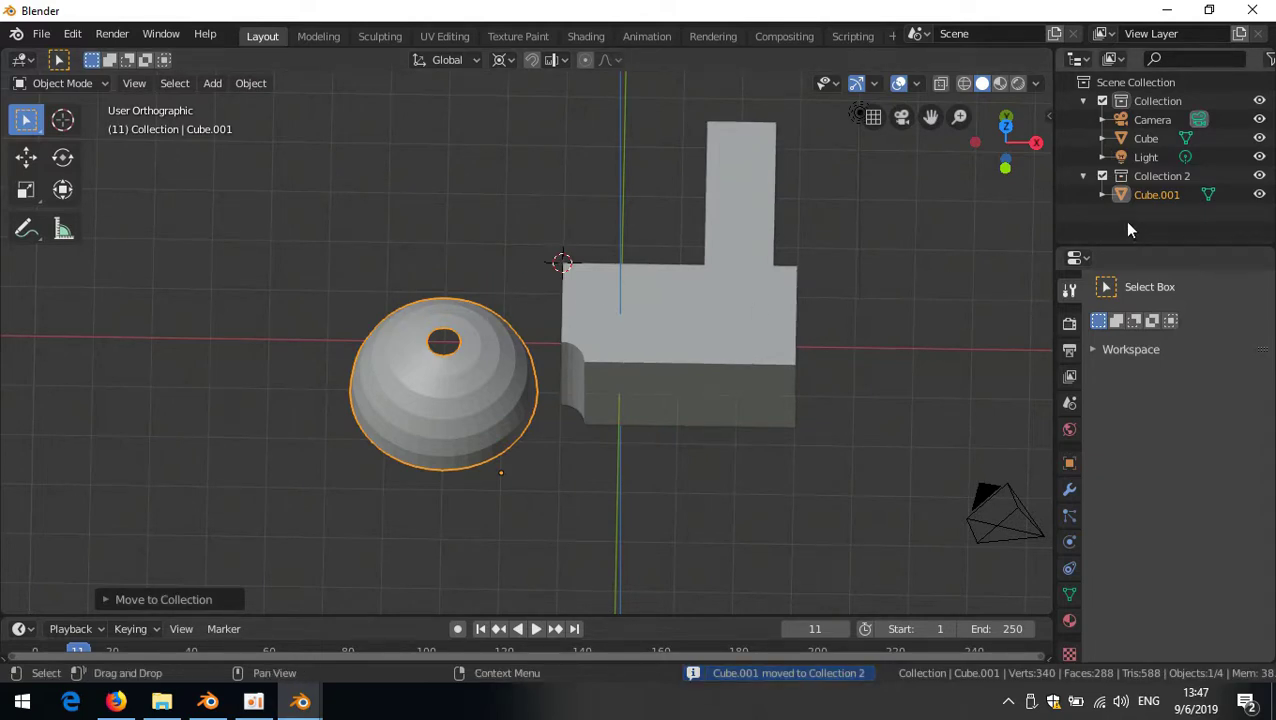
left_click(1083, 101)
left_click(1083, 119)
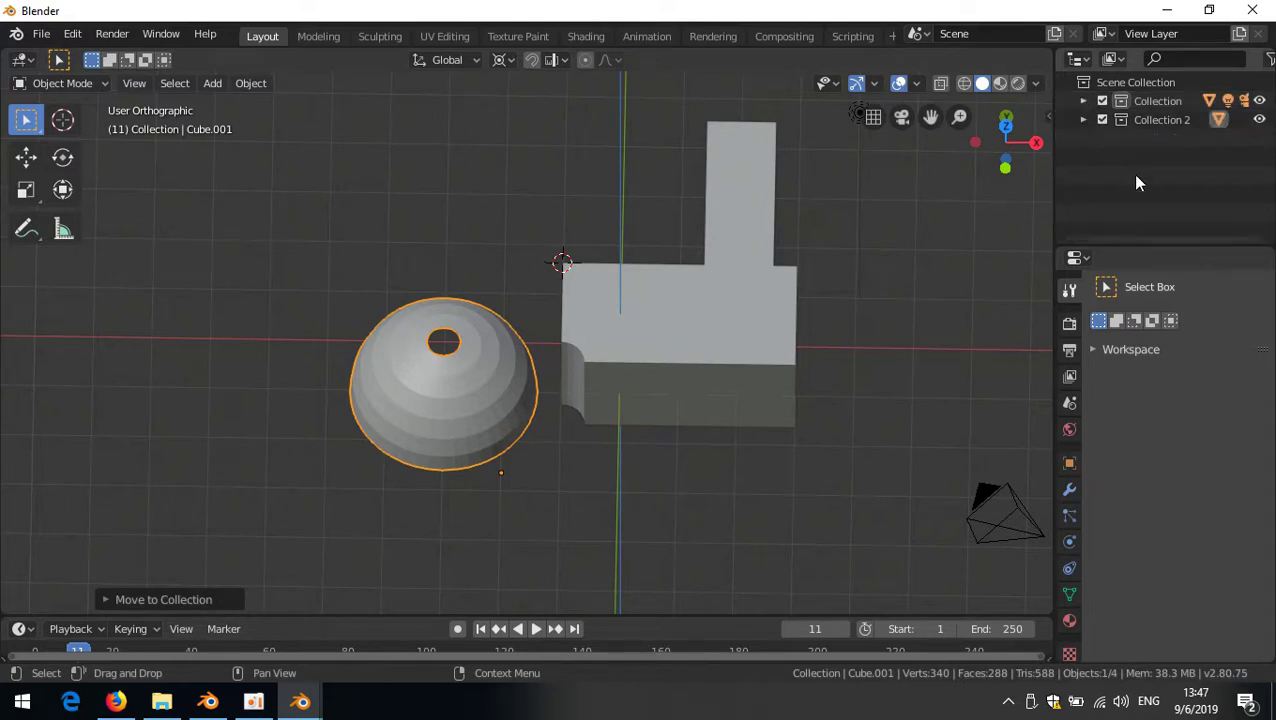
left_click(1259, 119)
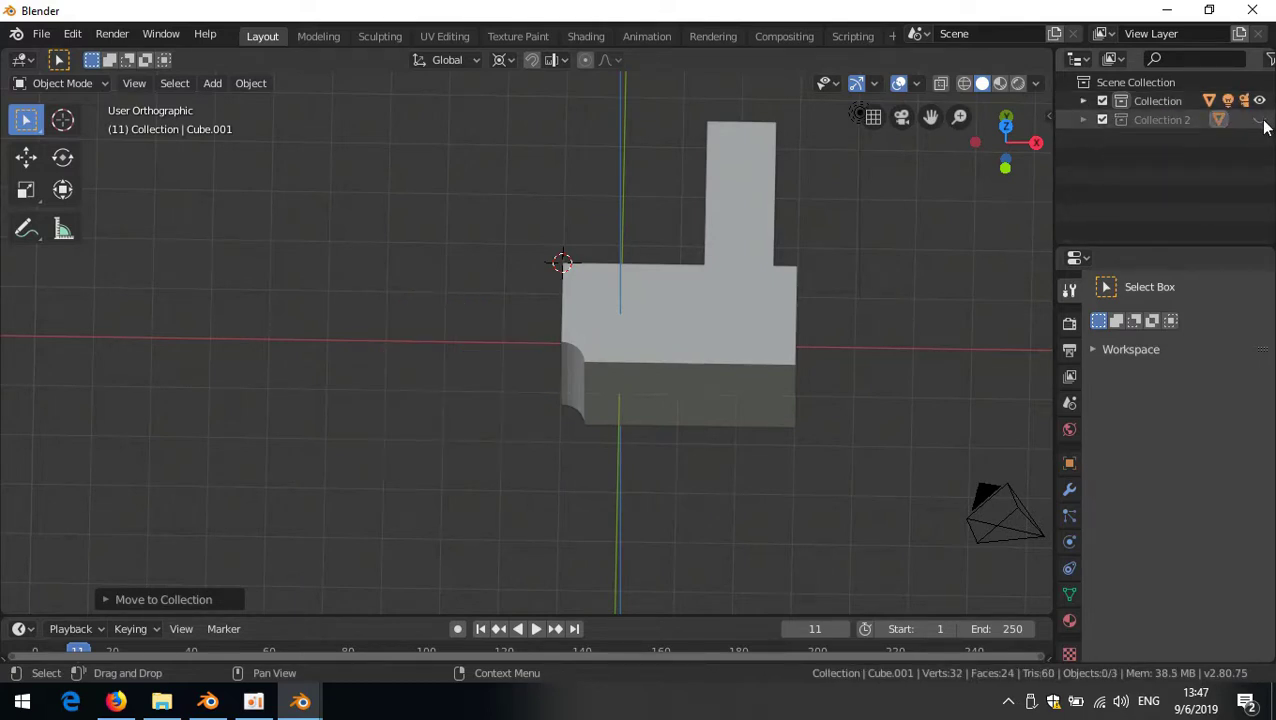
left_click(1259, 101)
left_click(1259, 101)
left_click(1259, 119)
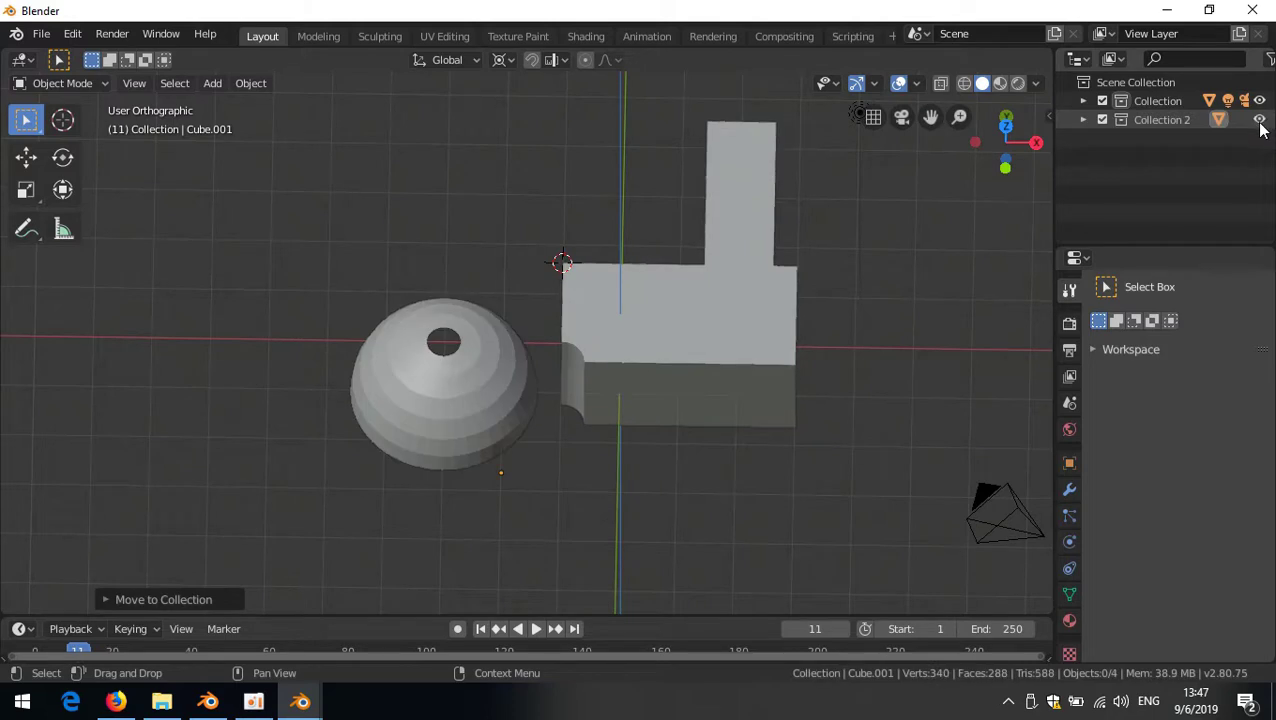
left_click(1259, 102)
left_click(1260, 103)
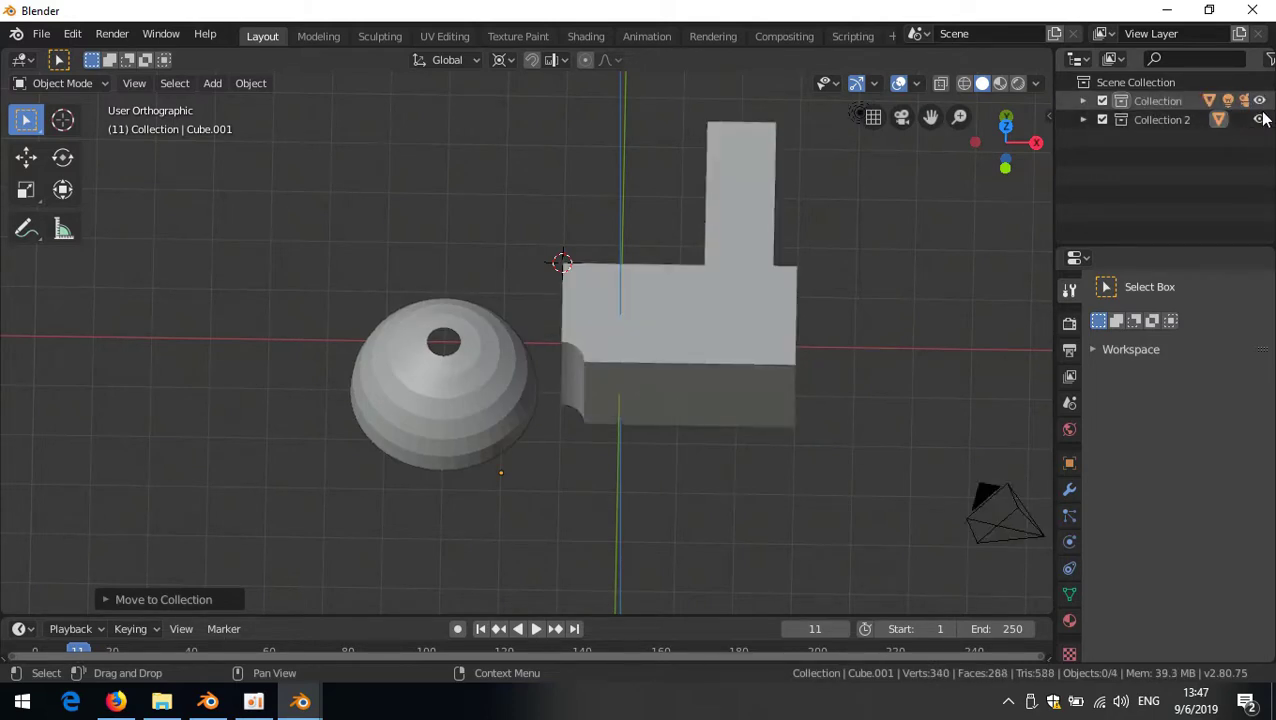
left_click(1260, 102, "ctrl")
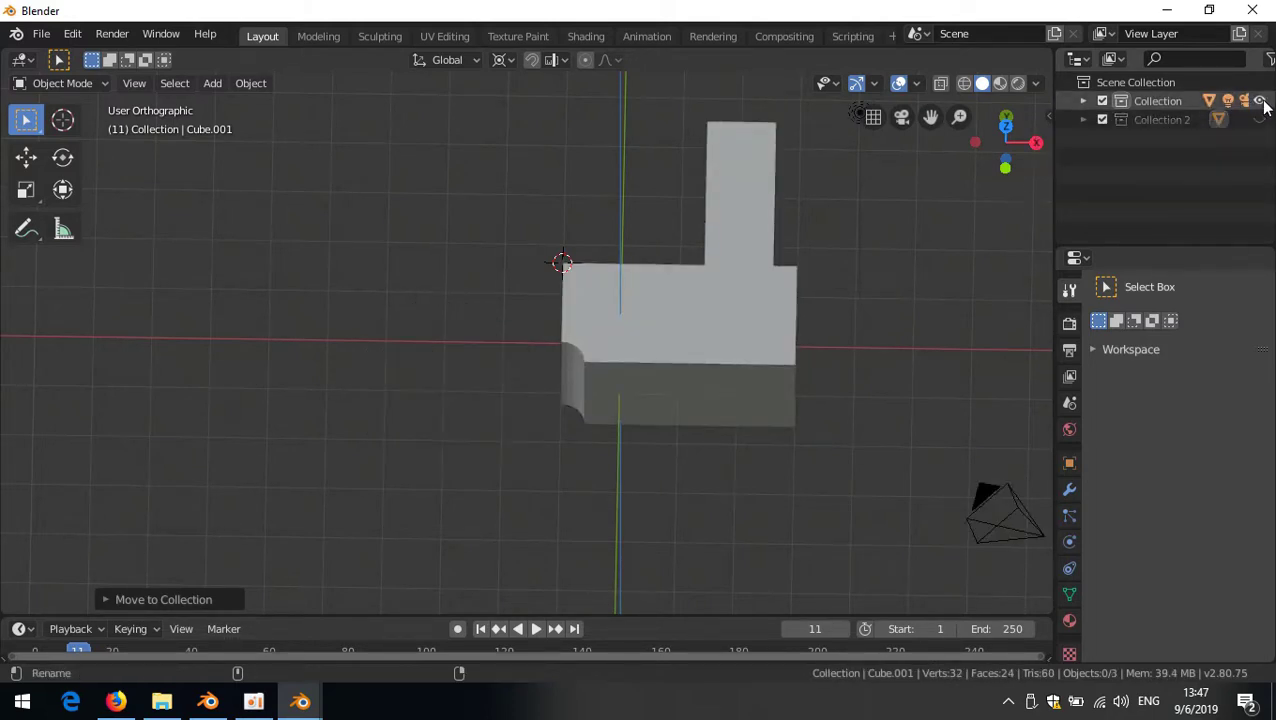
left_click(1260, 120, "ctrl")
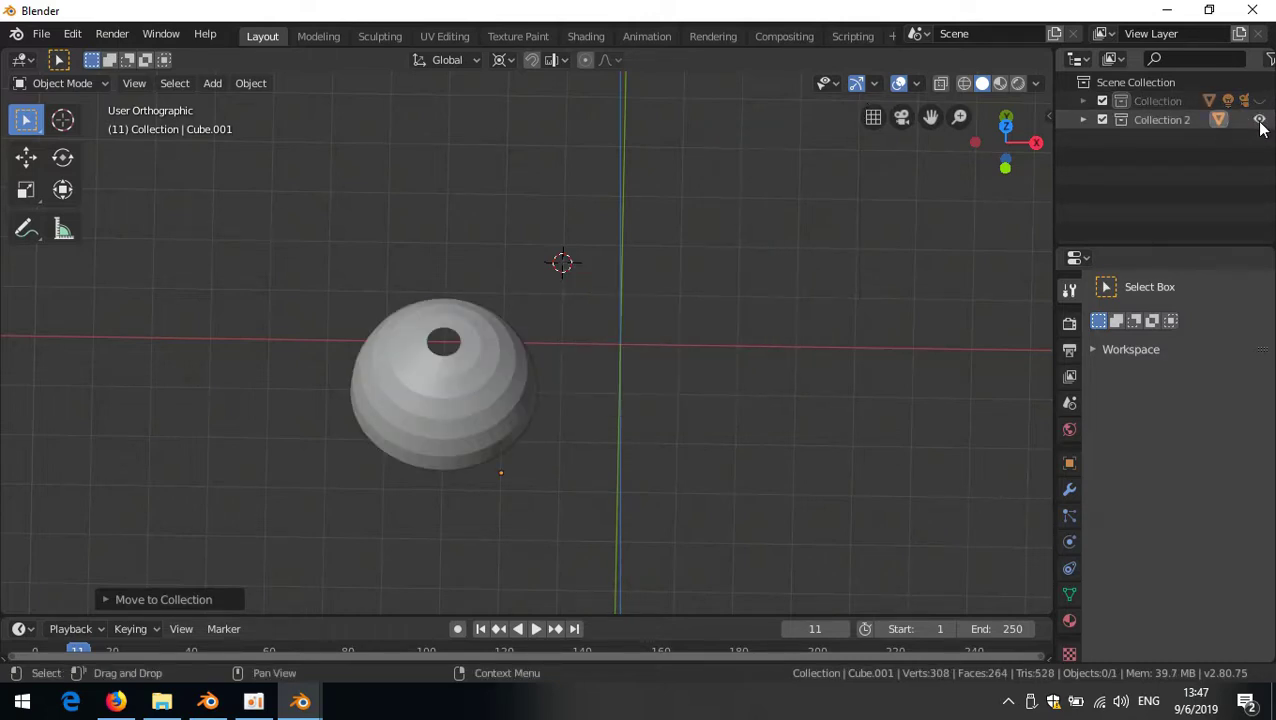
left_click(1260, 120, "ctrl")
left_click(527, 378)
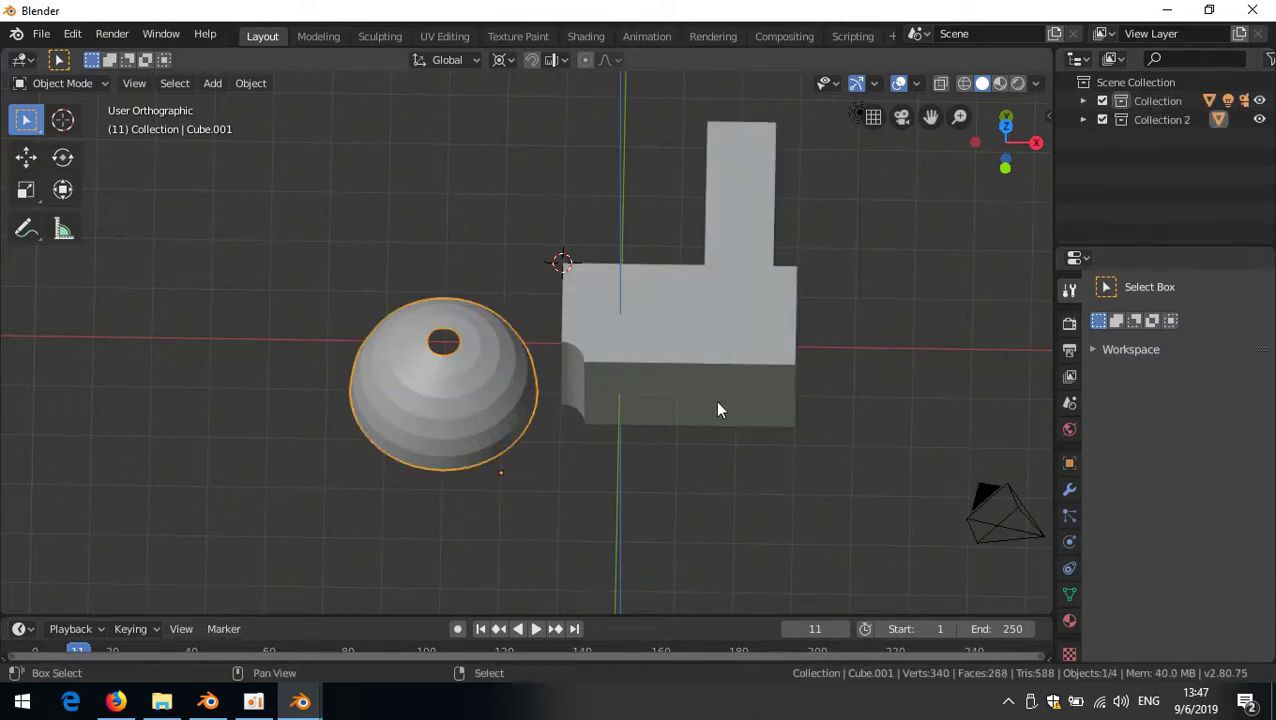
- Duplicate the dome along X to the left and move the copy into new Collection 3
key("shift+d")
key("x")
left_click(489, 380)
key("m")
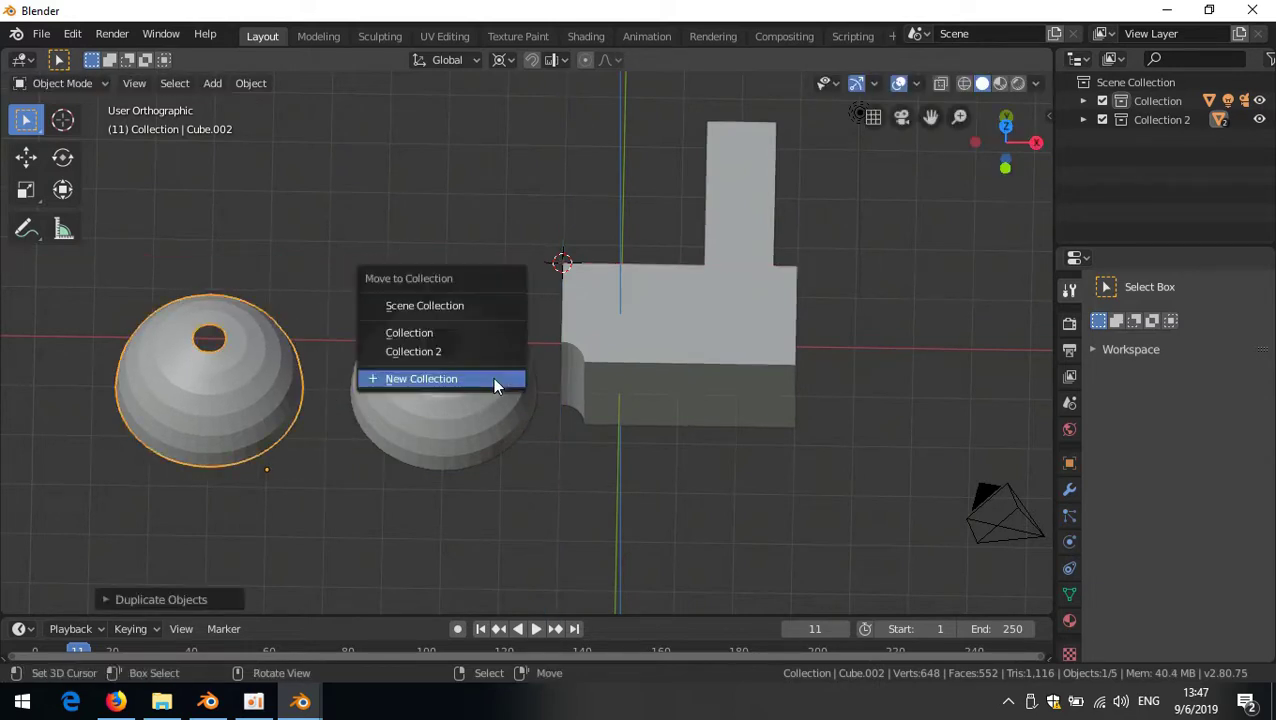
left_click(436, 377)
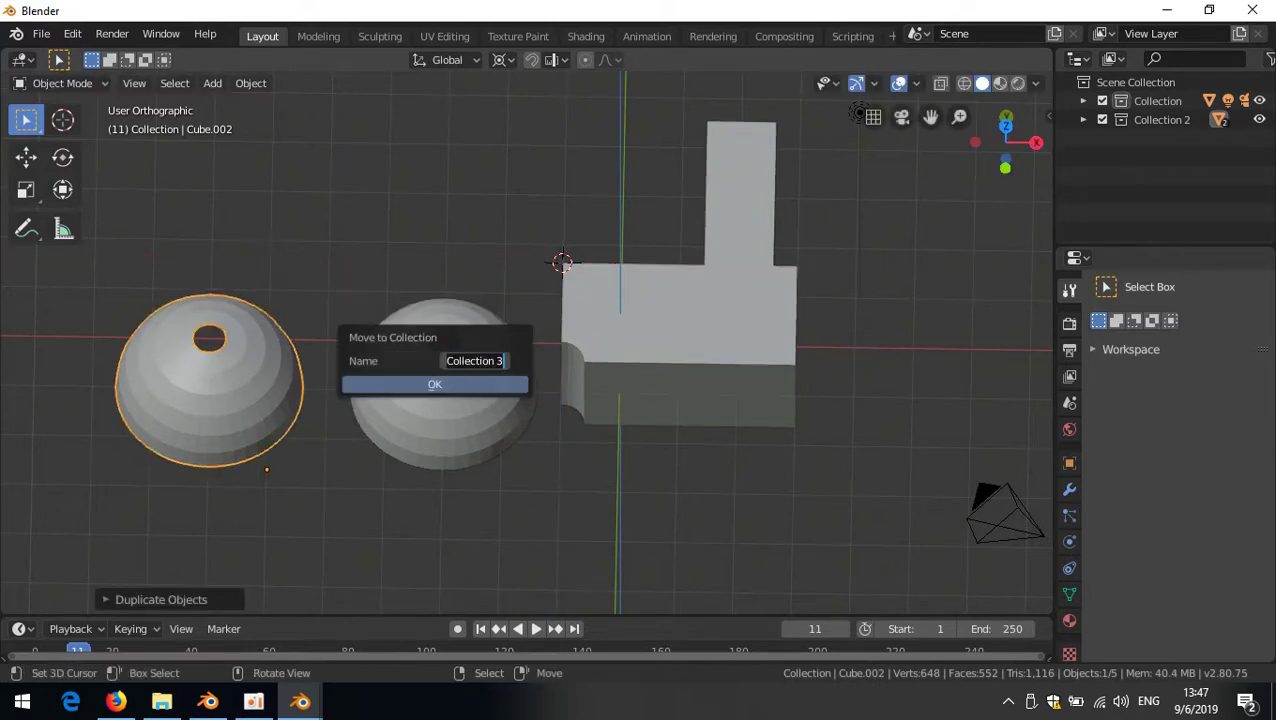
left_click(458, 384)
- Toggle the three collections' visibility to check each, ending with all of them shown
left_click(1083, 138)
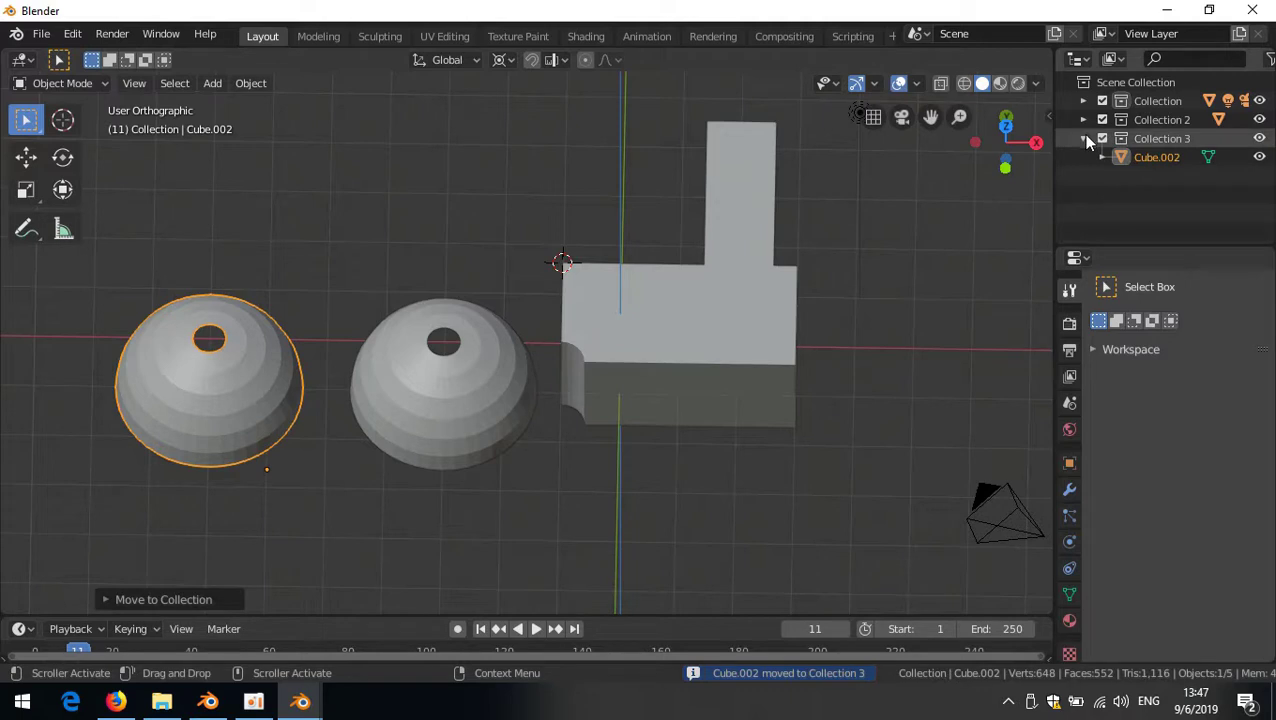
left_click(1260, 120, "ctrl")
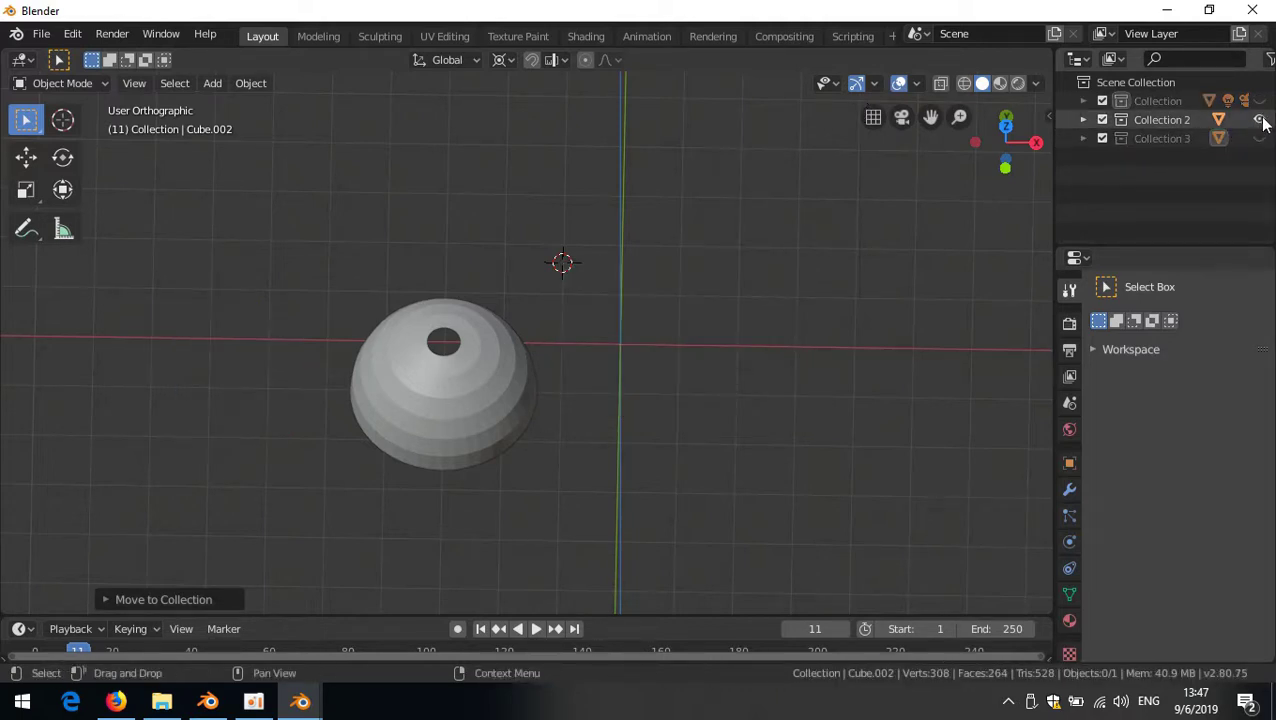
left_click(1260, 101)
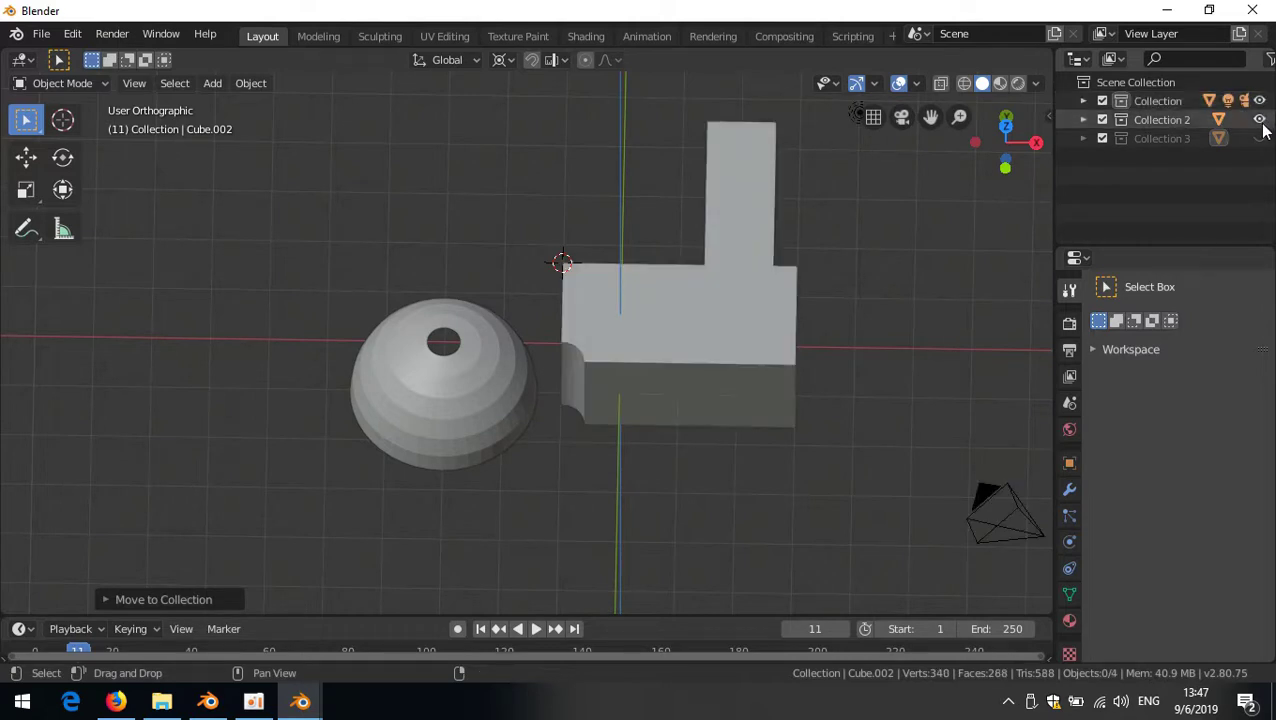
left_click(1260, 120)
left_click(1260, 101)
left_click(1260, 101)
left_click(1260, 120)
left_click(1260, 138)
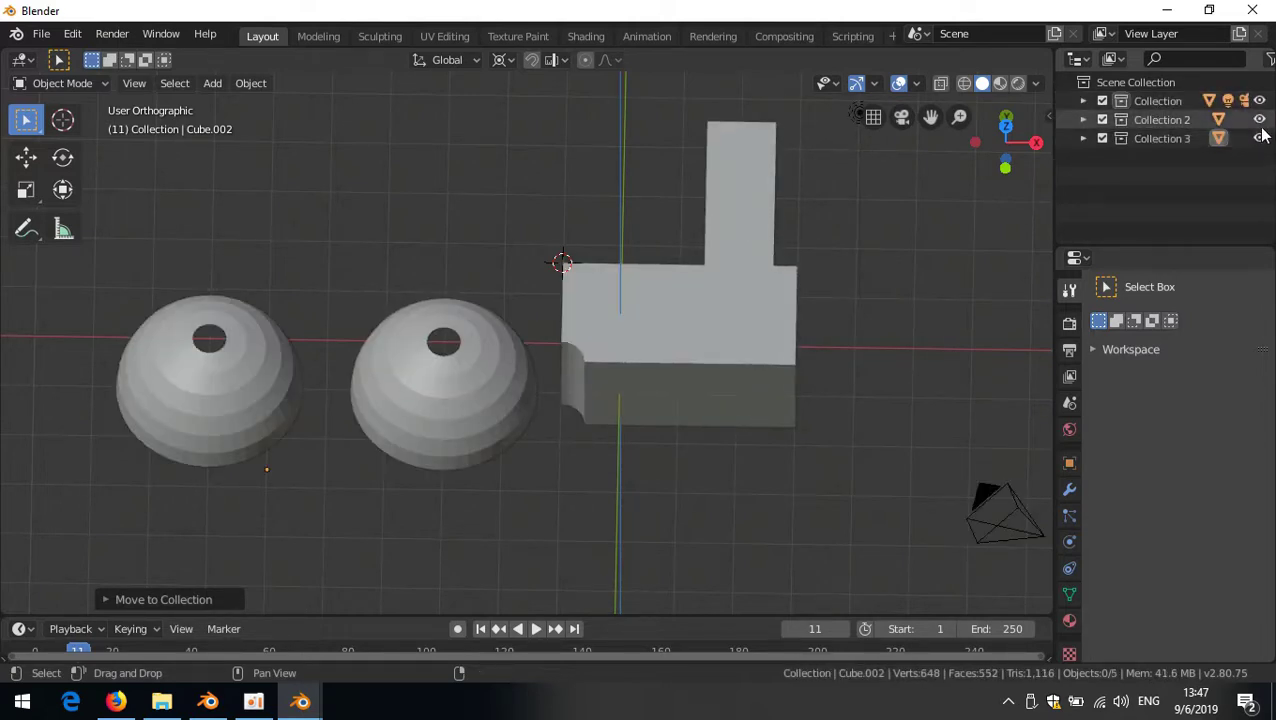
left_click(1260, 138)
left_click(1260, 120)
left_click(1260, 101)
left_click(1260, 101)
left_click(1260, 120)
left_click(1260, 138)
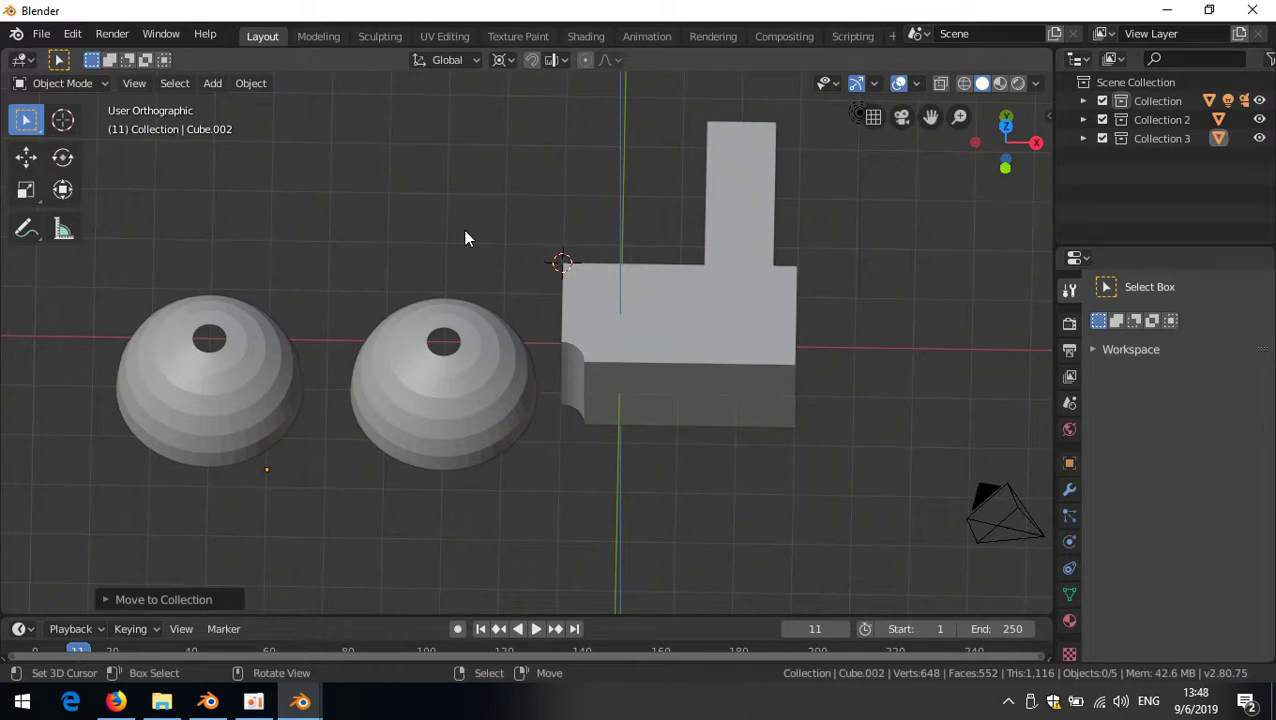
- Search F3 for 'colle', then move the left dome into Collection 2
key("F3")
type("collection")
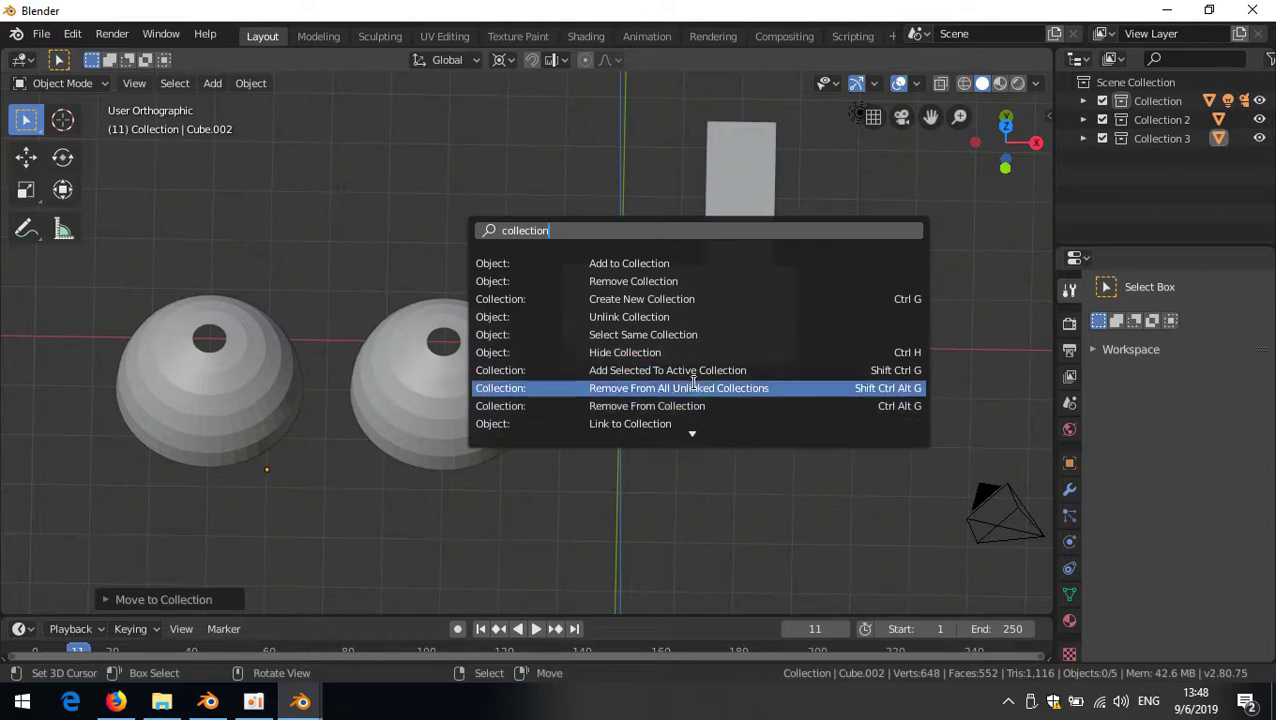
left_click(261, 397)
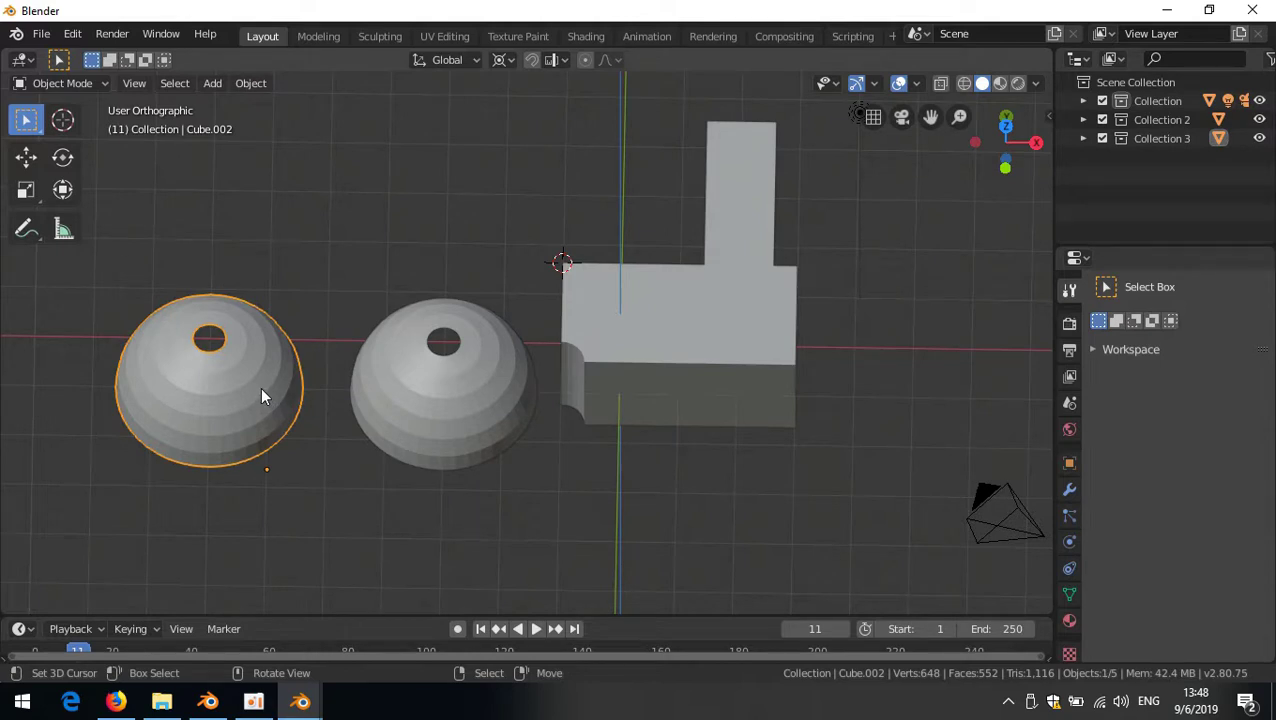
key("m")
left_click(199, 345)
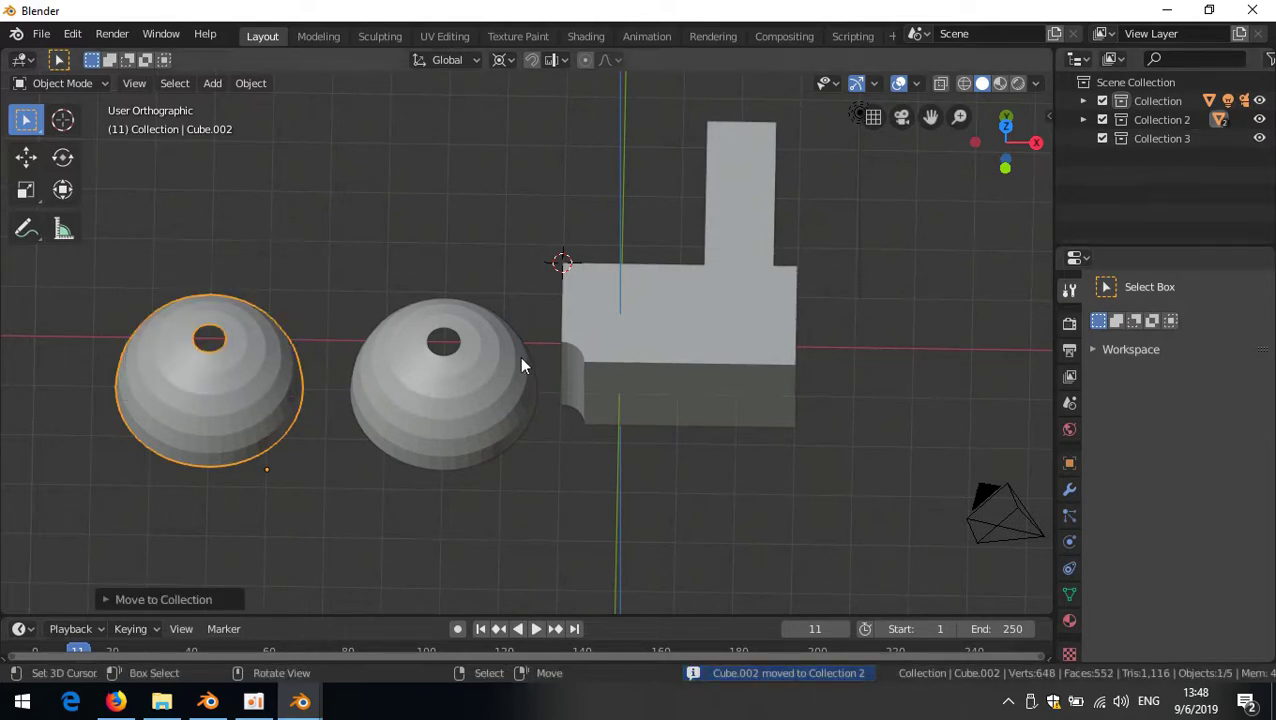
- Move the L-shaped block into Collection 3 and the middle dome into Collection
left_click(495, 388)
left_click(648, 387)
key("m")
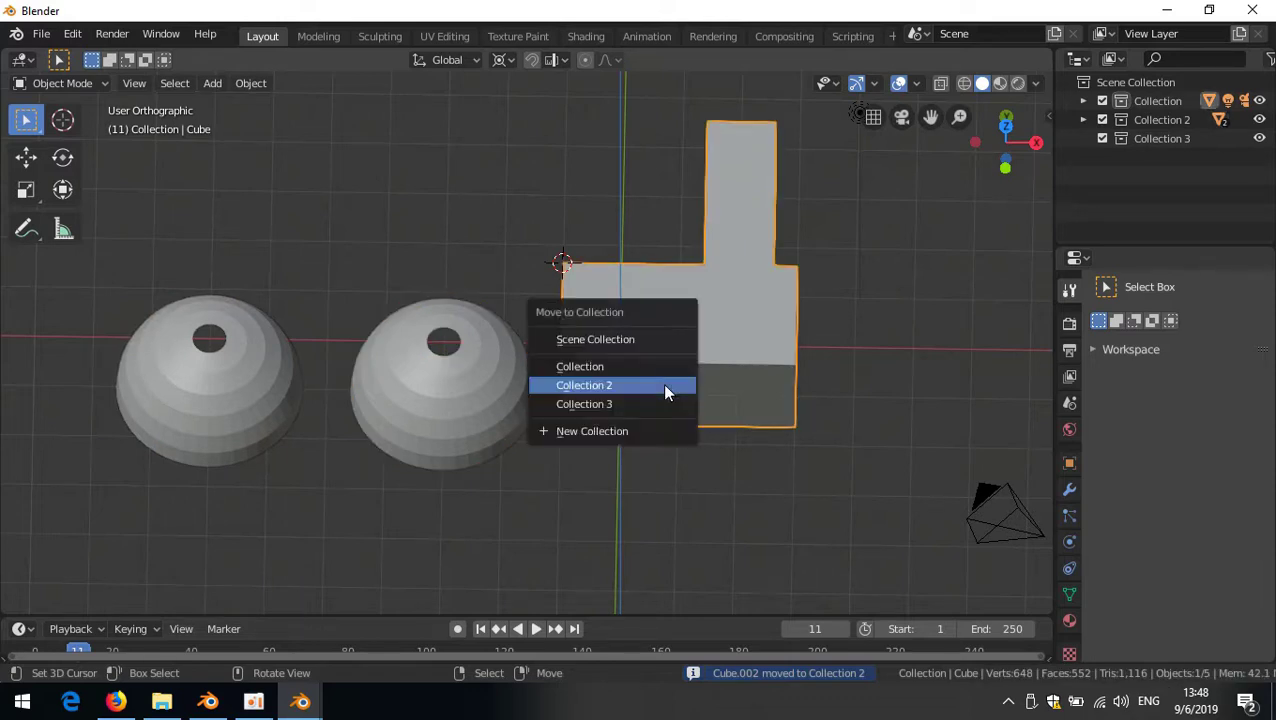
left_click(647, 407)
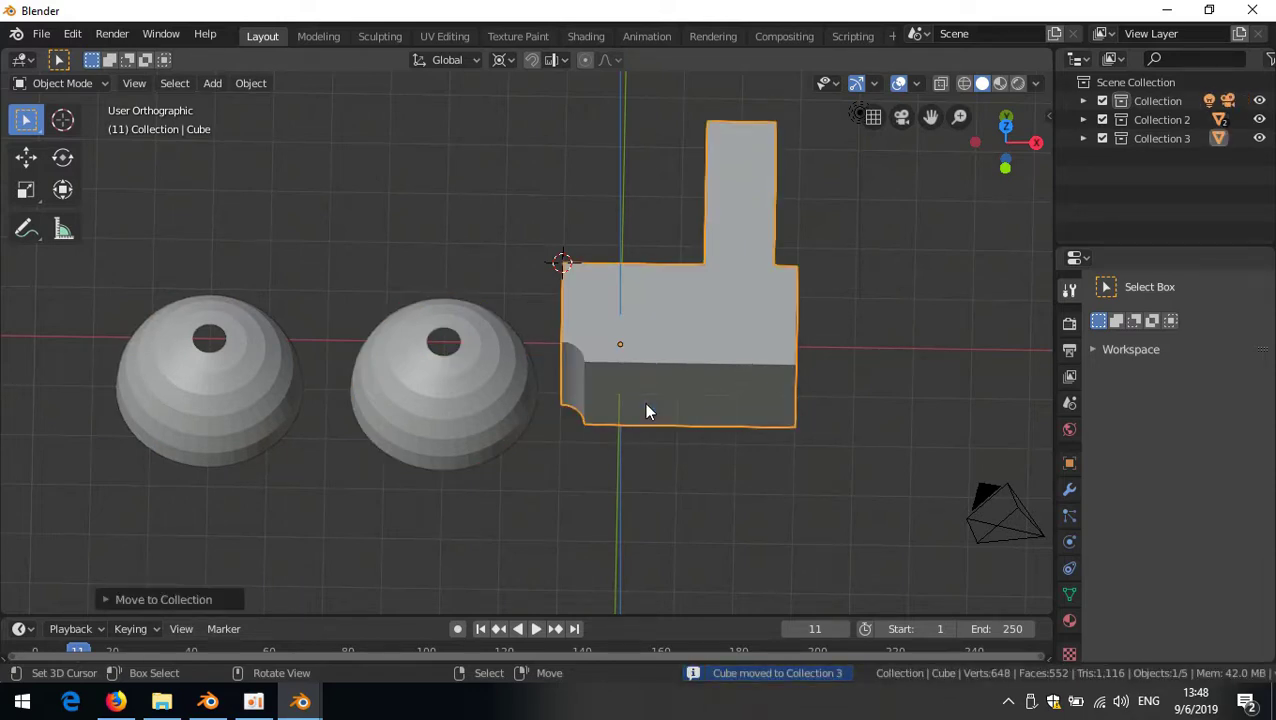
left_click(446, 390)
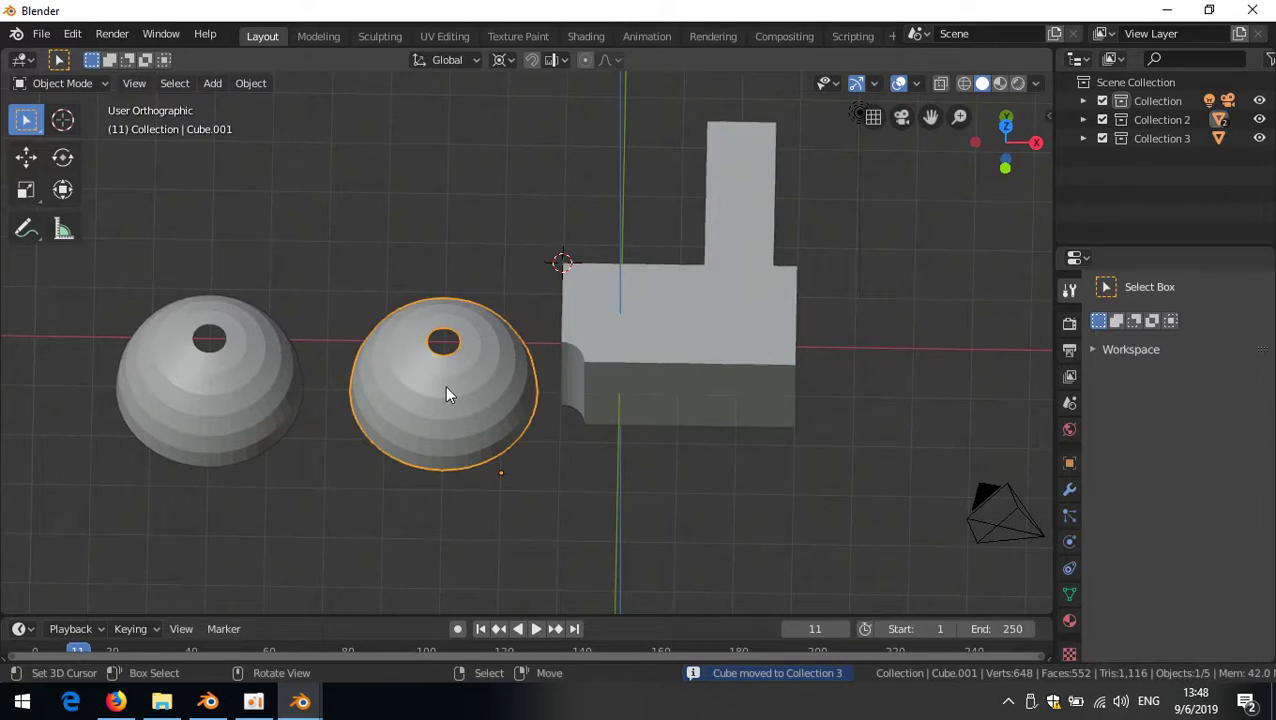
key("m")
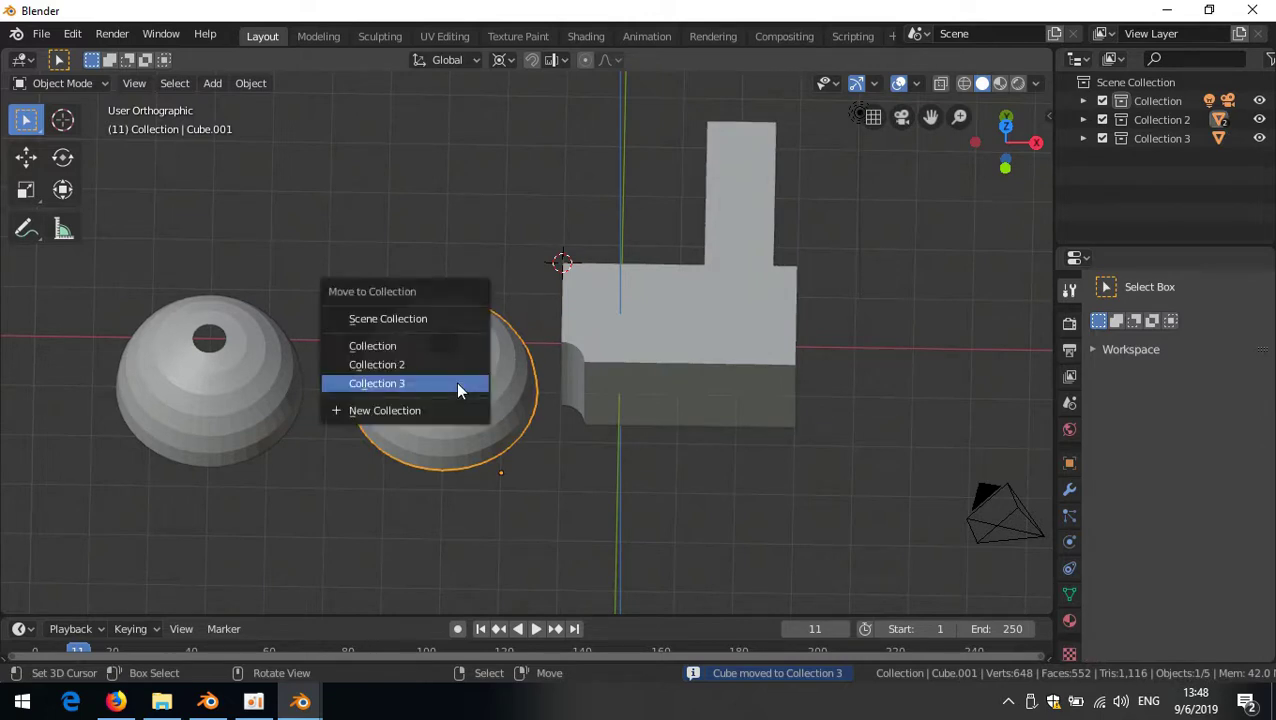
left_click(406, 347)
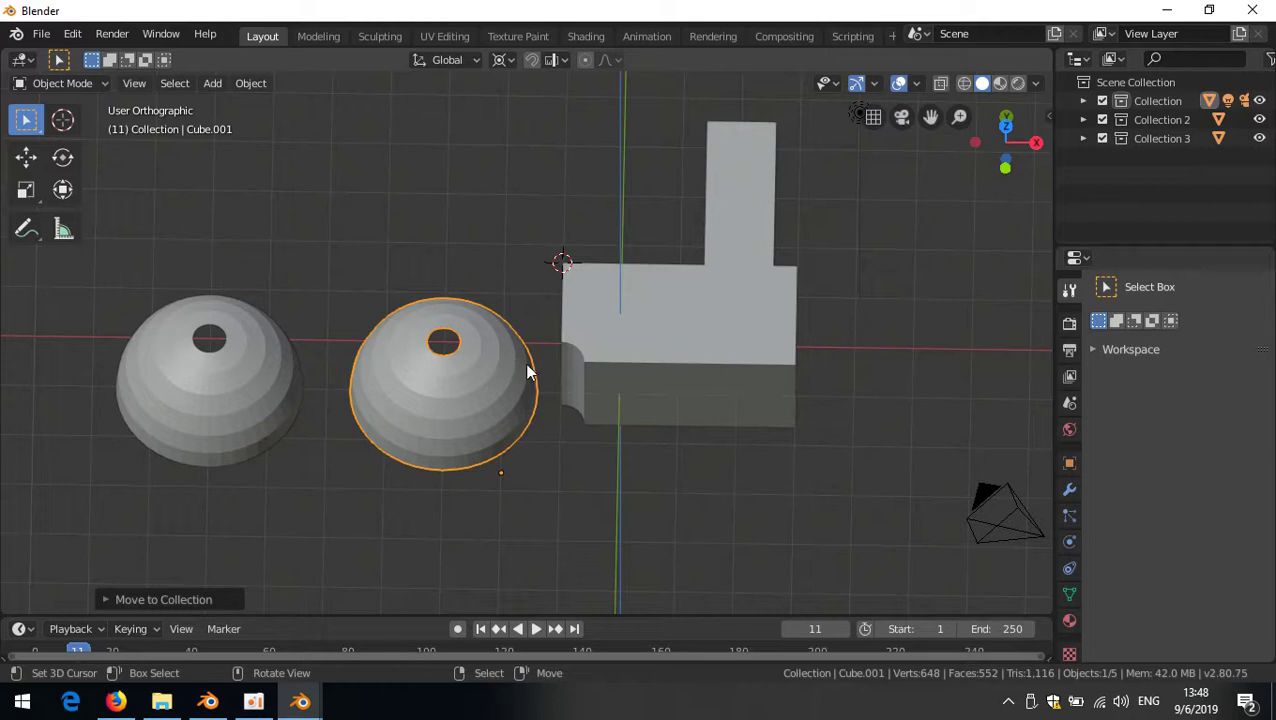
- Switch the viewport to Rendered shading
mouse_move(487, 400)
middle_mouse_down()
mouse_move(521, 404)
mouse_move(612, 362)
mouse_move(543, 395)
middle_mouse_up()
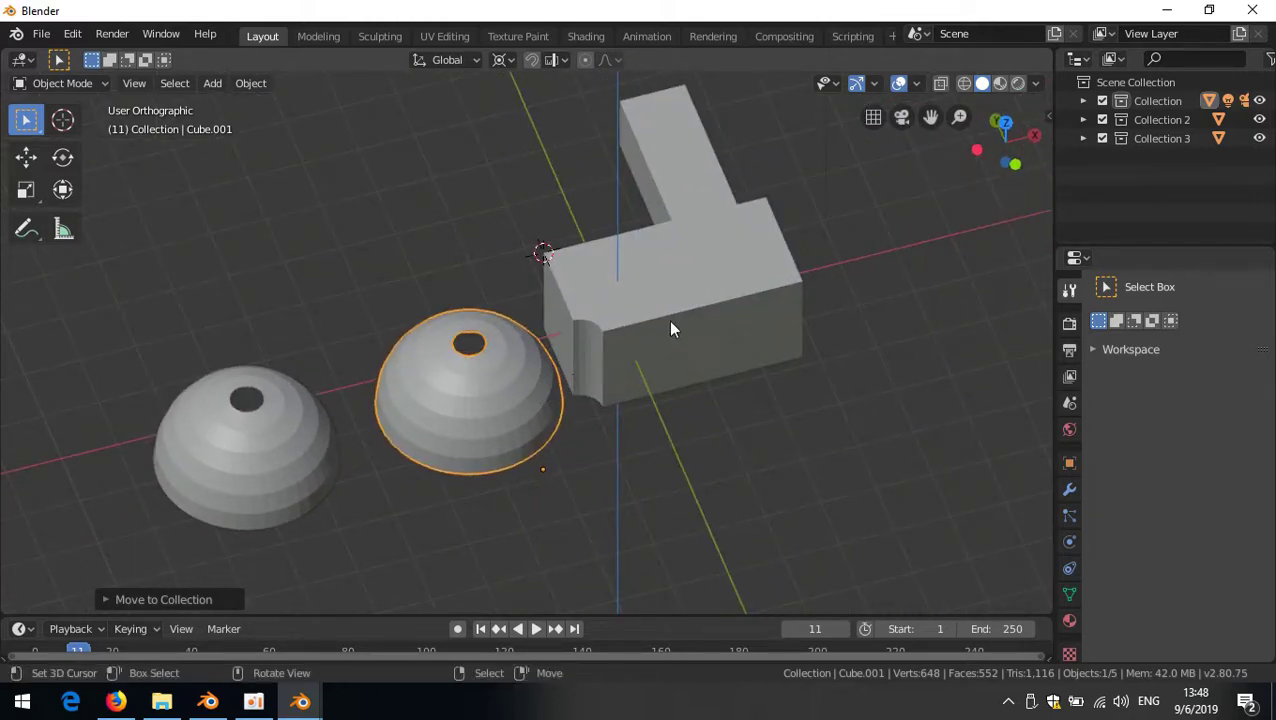
left_click(1018, 84)
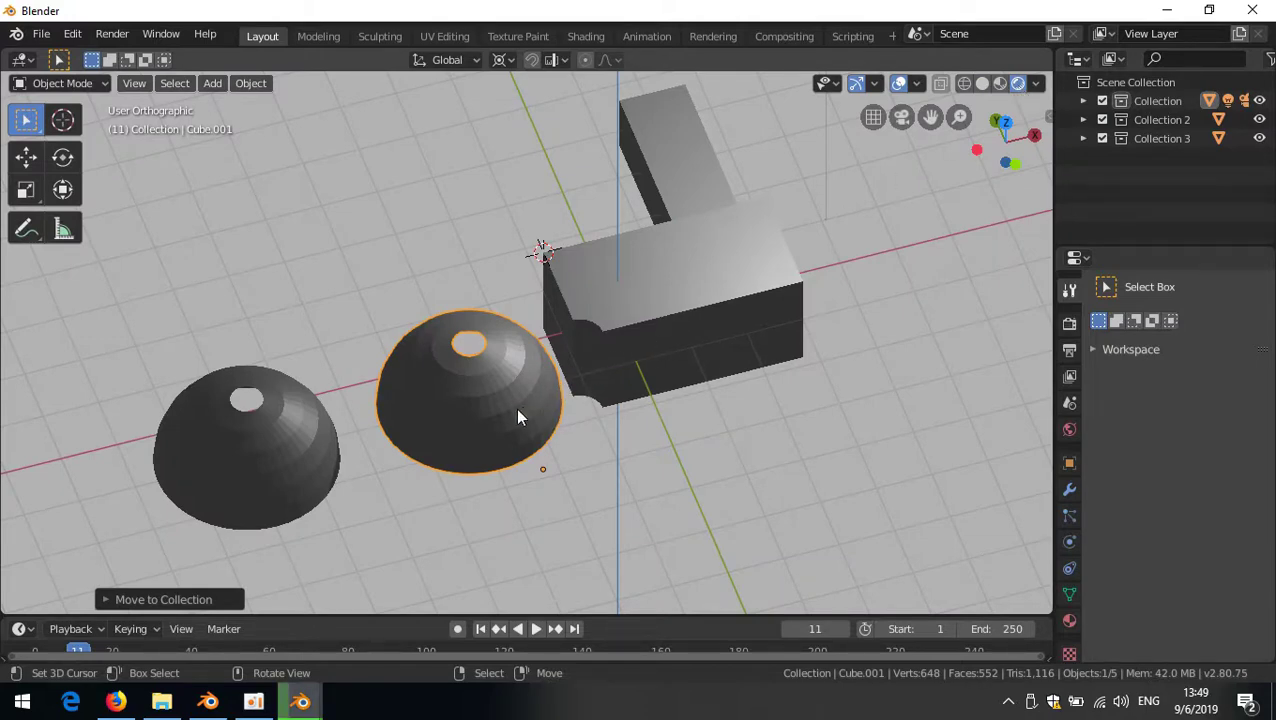
middle_click_drag(487, 427, 621, 413)
- Move the L-shaped block, then shift it further along the X axis
left_click(438, 338)
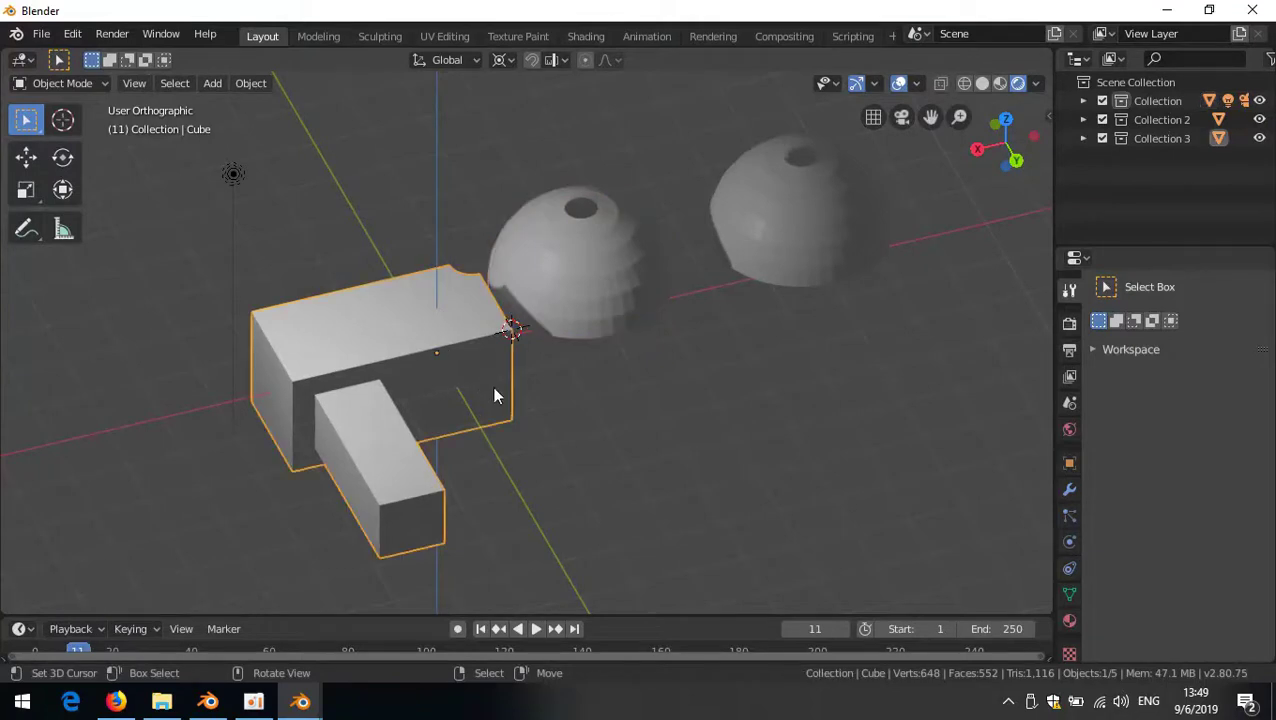
key("g")
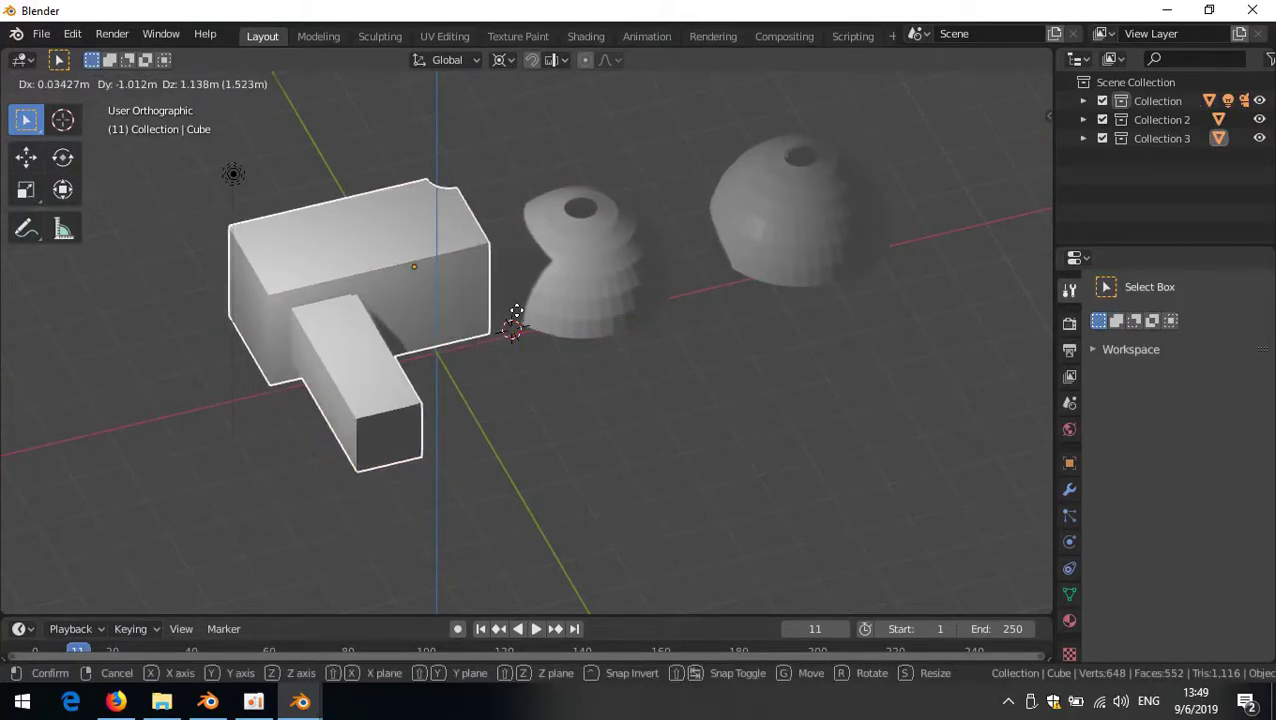
left_click(547, 361)
middle_click_drag(654, 362, 611, 402)
key("g")
key("x")
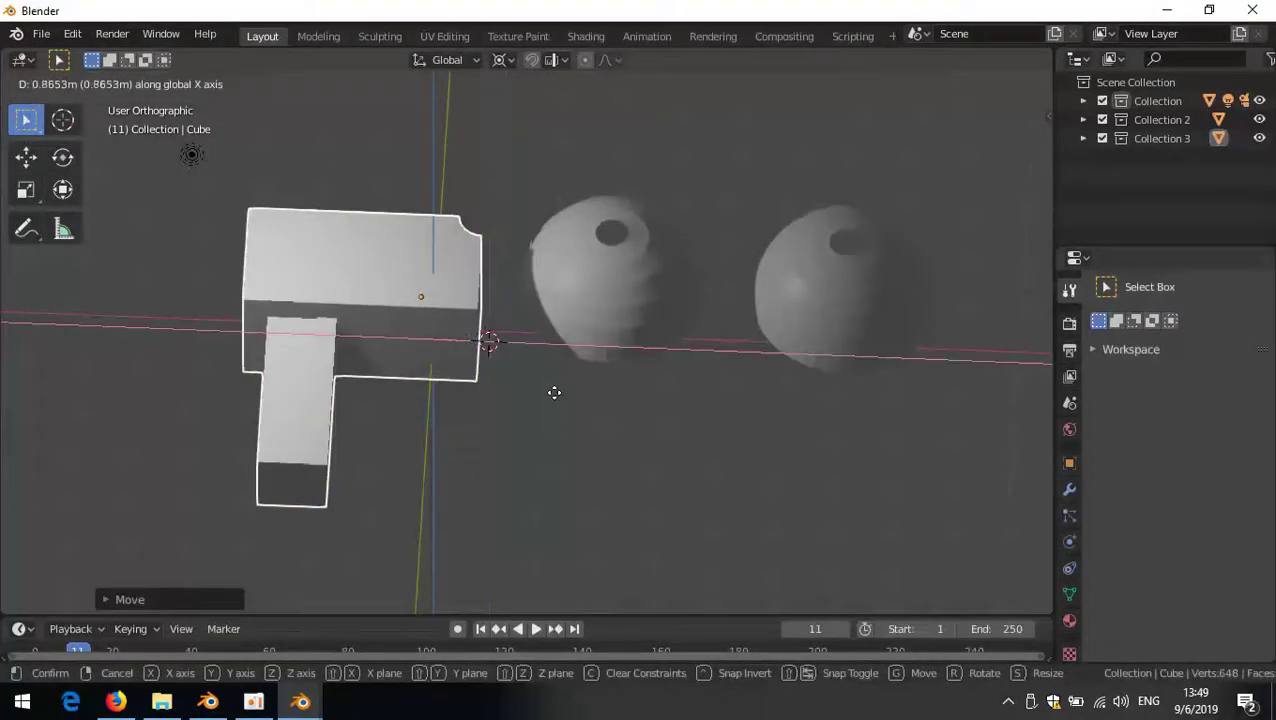
left_click(561, 393)
- Orbit around the block and domes, then return the viewport to Solid shading
middle_click_drag(523, 425, 863, 325)
middle_click_drag(601, 338, 626, 355)
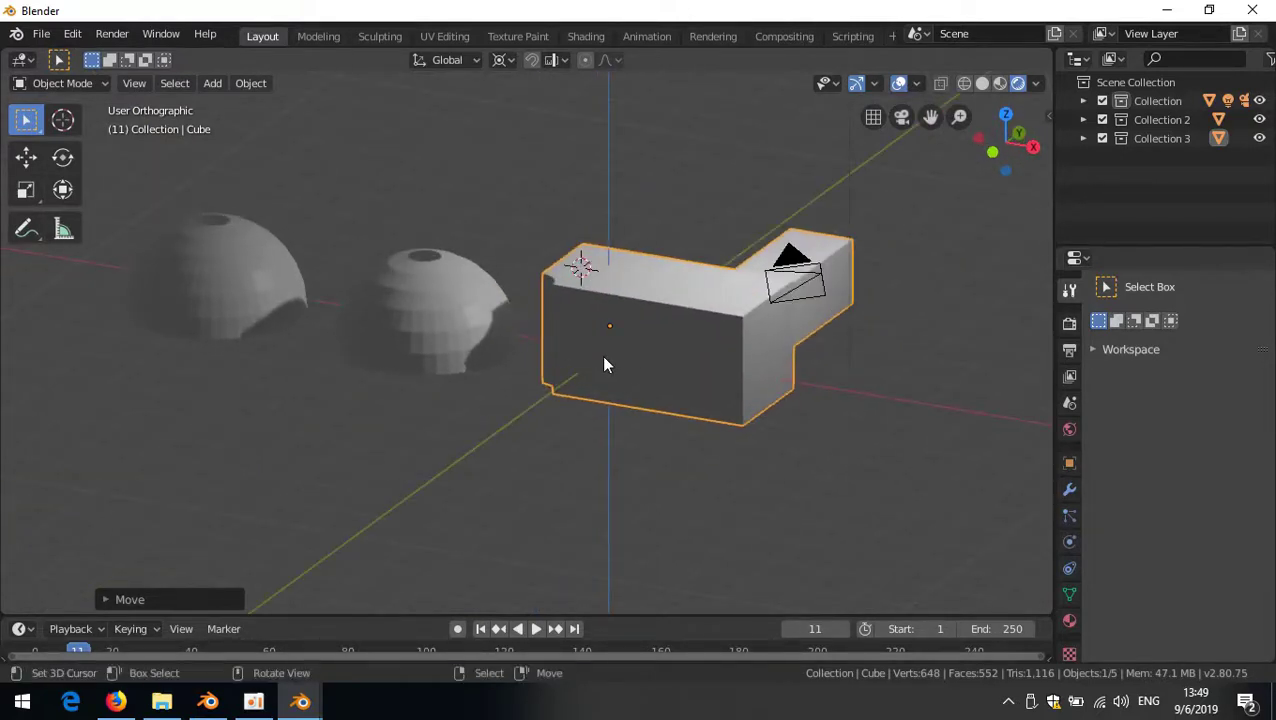
scroll(600, 355, "down", 4)
scroll(601, 363, "up", 3)
middle_click_drag(665, 338, 352, 375)
middle_click_drag(458, 399, 412, 390)
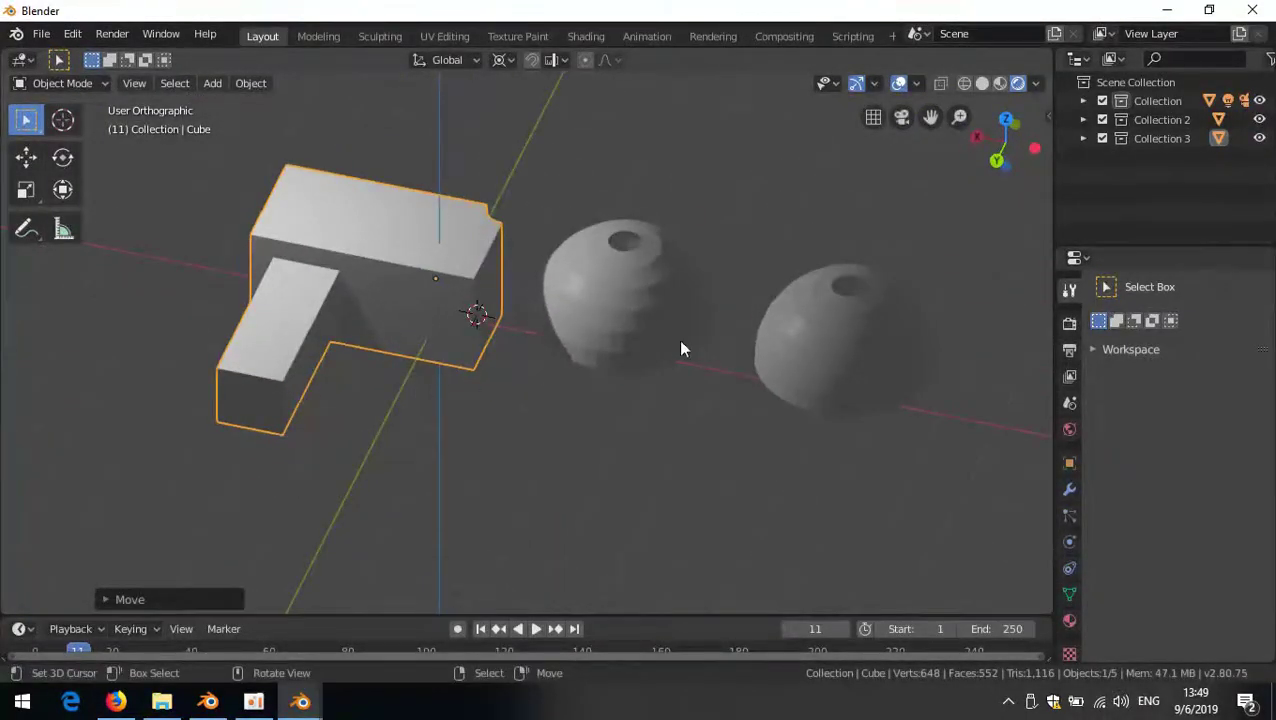
left_click(981, 83)
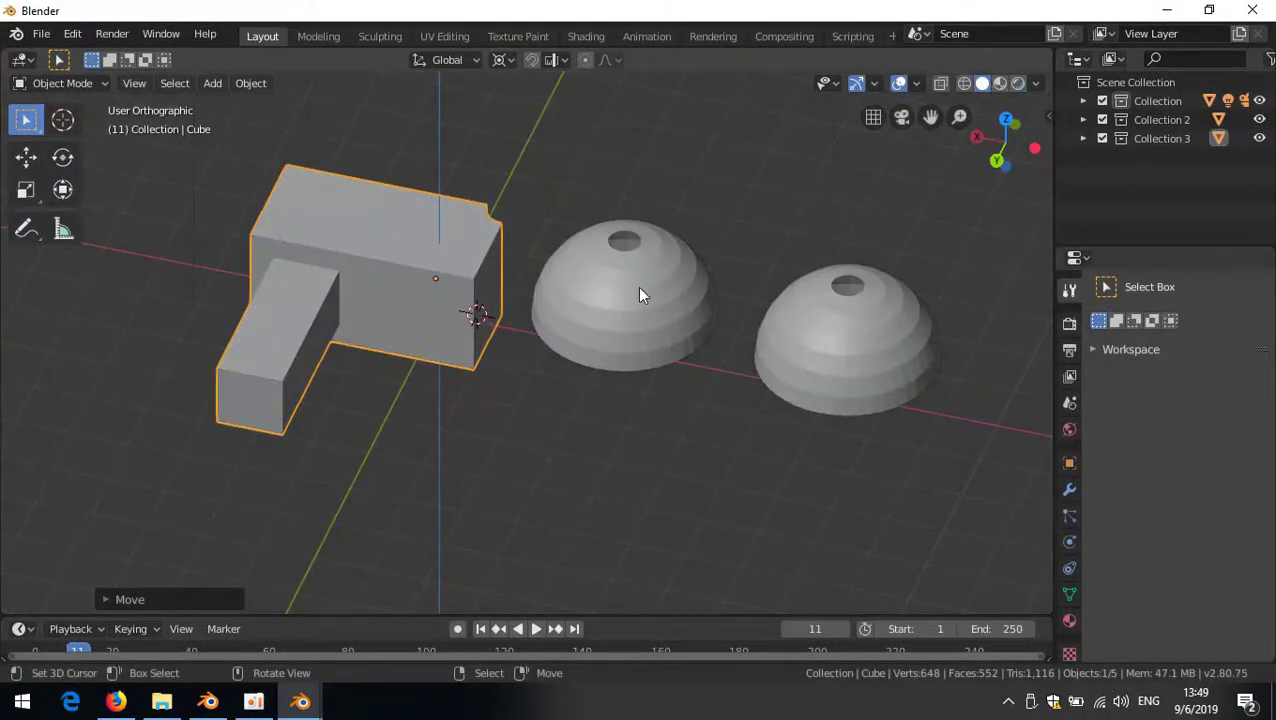
middle_click_drag(592, 333, 648, 371)
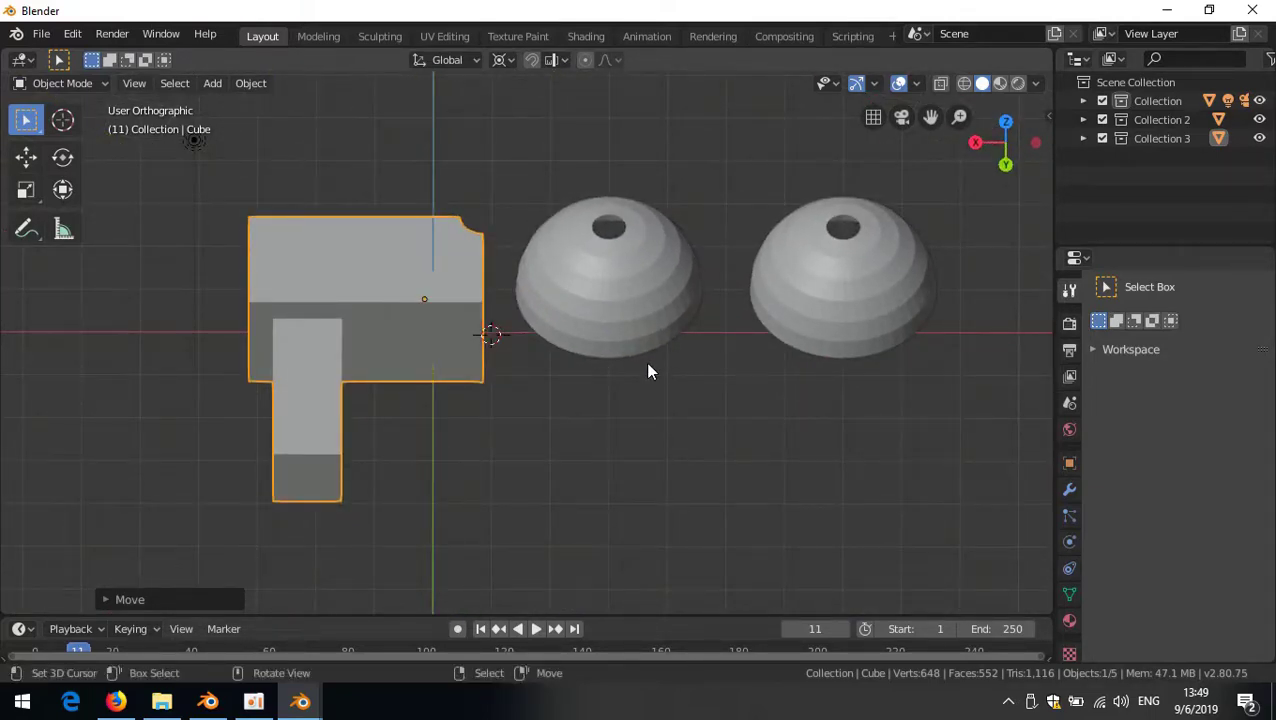